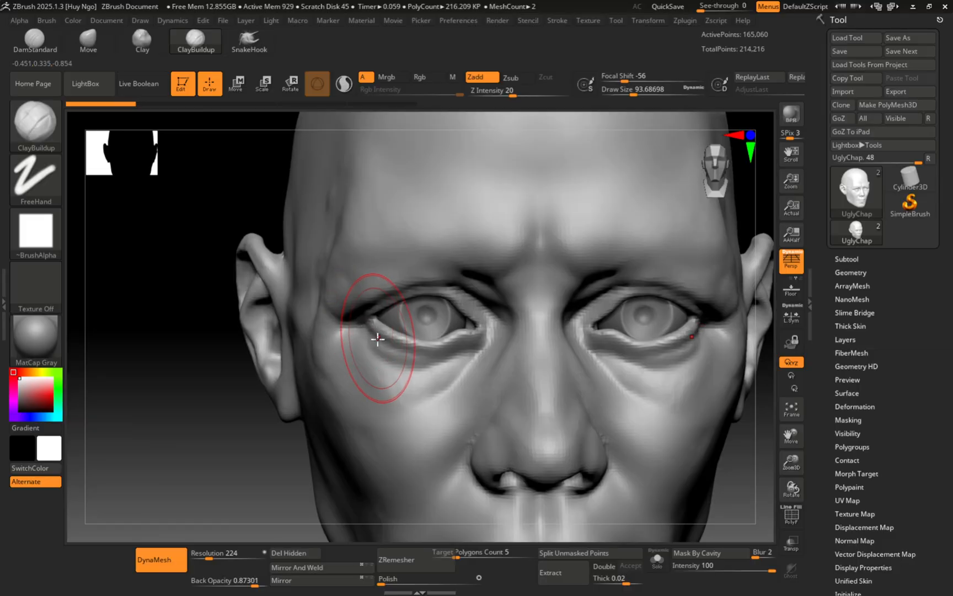
# Step: Select the IMM Primitives brush and scroll its shelf to show Insert Cylinder
pyautogui.moveTo(408, 384)
pyautogui.keyDown('alt'); pyautogui.mouseDown(button='right')
pyautogui.moveTo(406, 291)
pyautogui.moveTo(379, 311)
pyautogui.moveTo(458, 304)
pyautogui.mouseUp(button='right'); pyautogui.keyUp('alt')
pyautogui.moveTo(331, 327)
pyautogui.keyDown('alt'); pyautogui.mouseDown(button='right')
pyautogui.moveTo(434, 353)
pyautogui.moveTo(420, 340)
pyautogui.moveTo(400, 355)
pyautogui.moveTo(434, 340)
pyautogui.moveTo(424, 333)
pyautogui.moveTo(349, 374)
pyautogui.moveTo(381, 415)
pyautogui.mouseUp(button='right'); pyautogui.keyUp('alt')
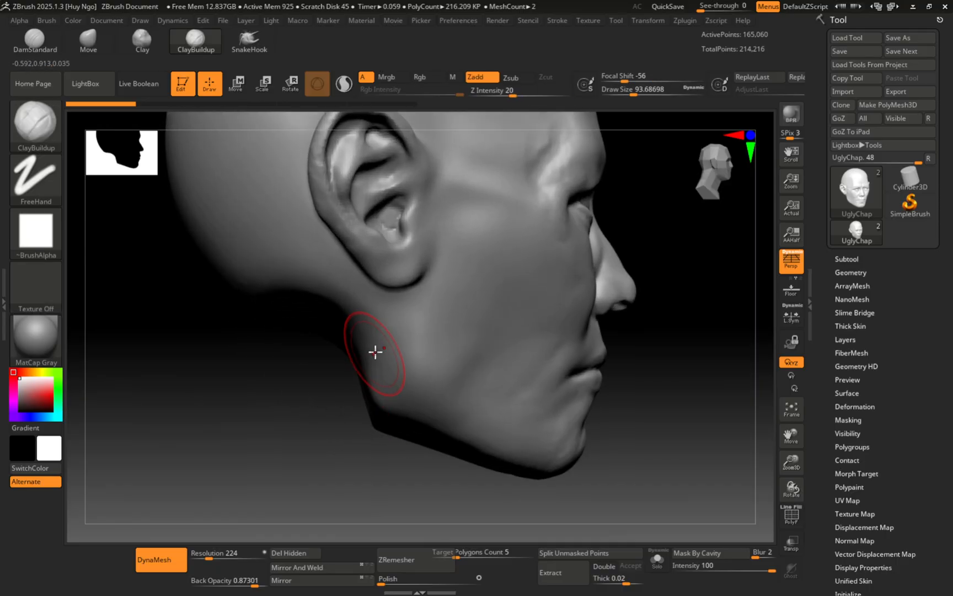
pyautogui.moveTo(360, 279); pyautogui.dragTo(357, 374, button='right')
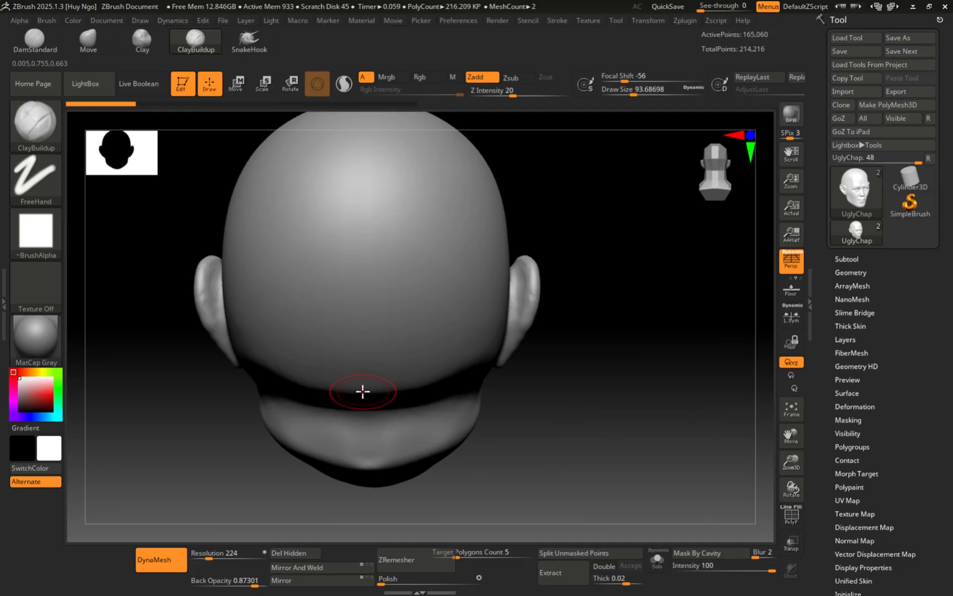
pyautogui.press('b')
pyautogui.press('i')
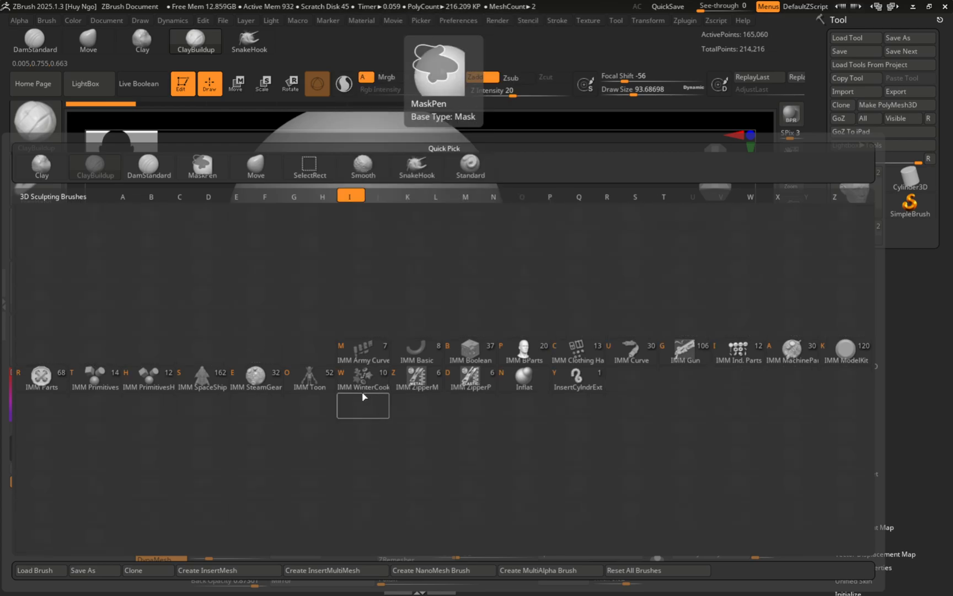
pyautogui.press('t')
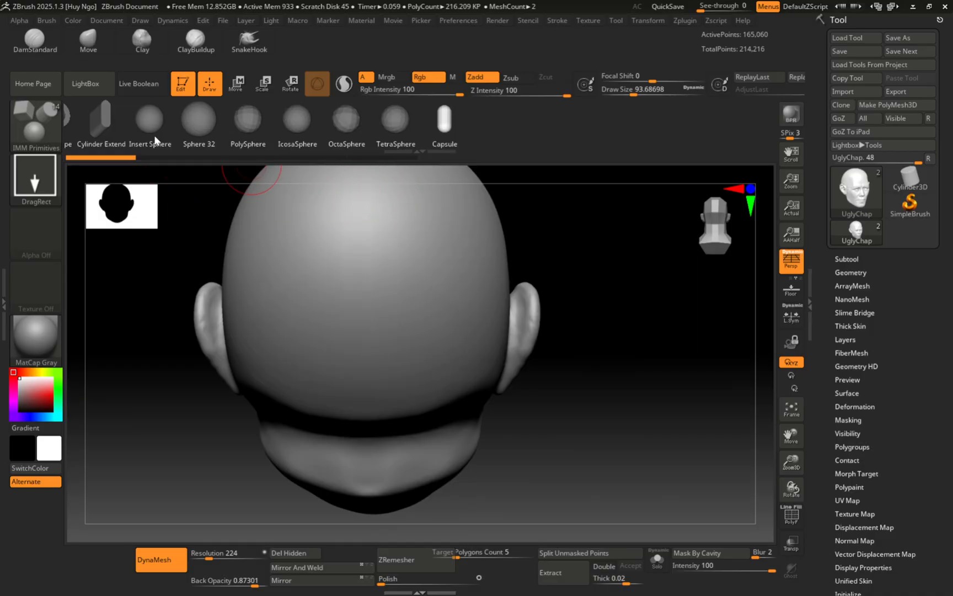
pyautogui.keyDown('alt'); pyautogui.moveTo(323, 344); pyautogui.dragTo(281, 229, button='right'); pyautogui.keyUp('alt')
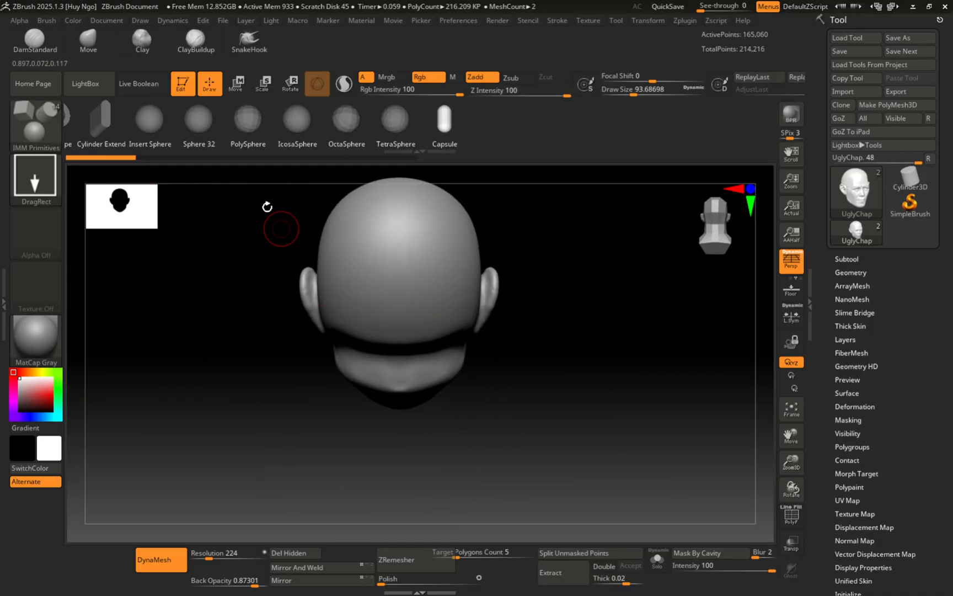
pyautogui.moveTo(186, 123); pyautogui.dragTo(405, 117)
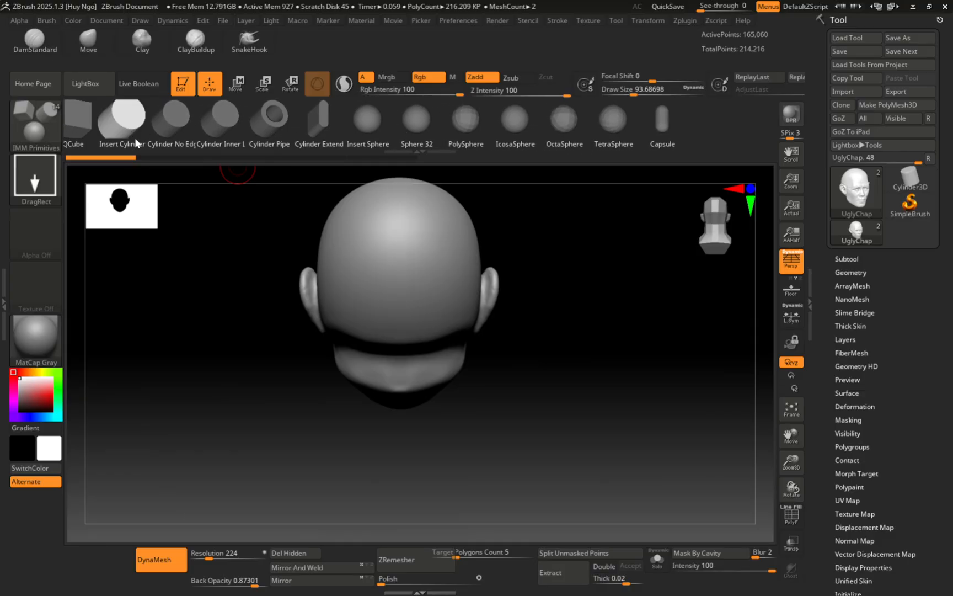
# Step: Close the stray Chrome window and return to the ZBrush head, viewing under the chin
pyautogui.hotkey('alt', 'Tab')
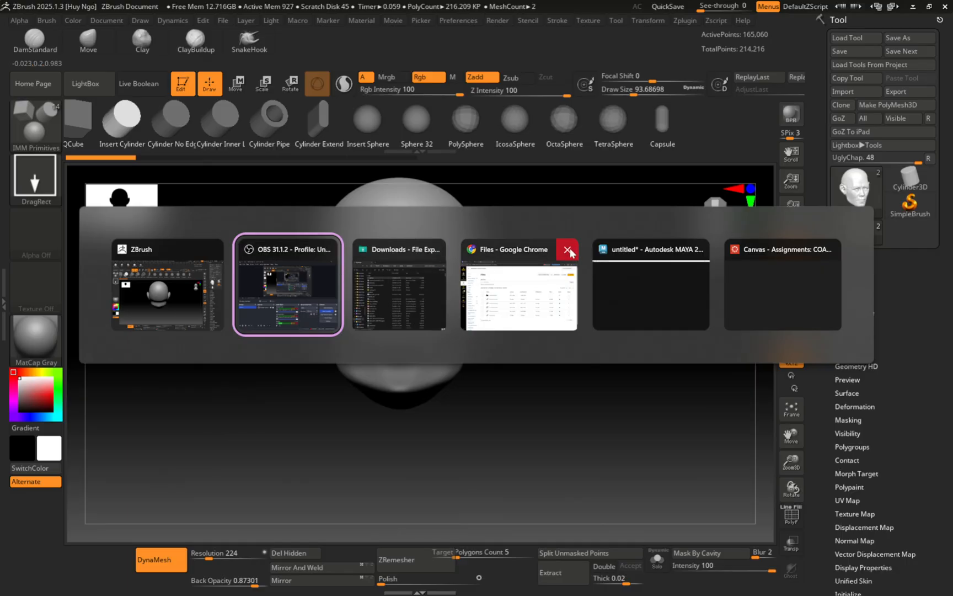
pyautogui.click(568, 250)
pyautogui.click(231, 285)
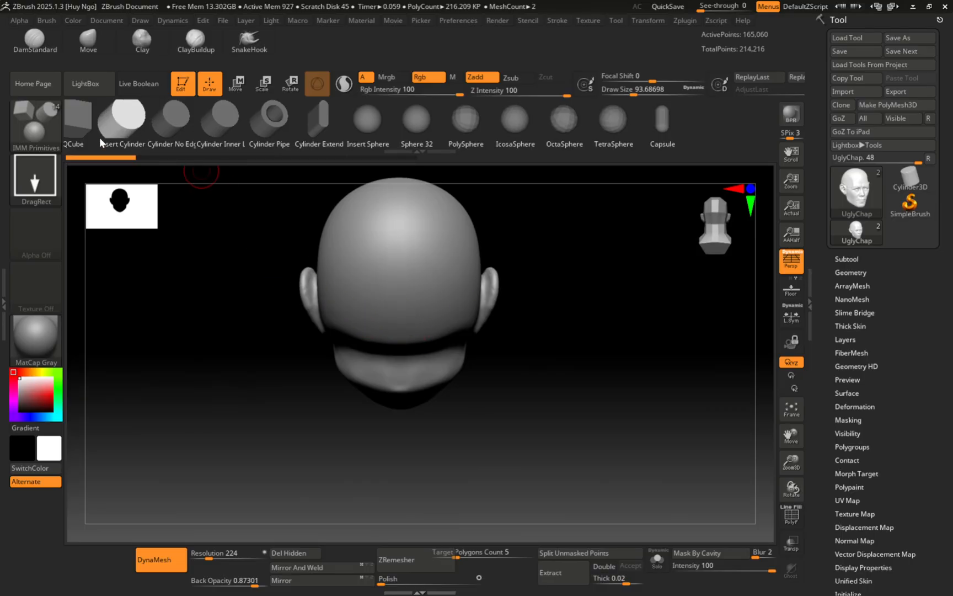
pyautogui.moveTo(418, 356)
pyautogui.mouseDown(button='right')
pyautogui.moveTo(407, 270)
pyautogui.moveTo(421, 387)
pyautogui.moveTo(412, 395)
pyautogui.mouseUp(button='right')
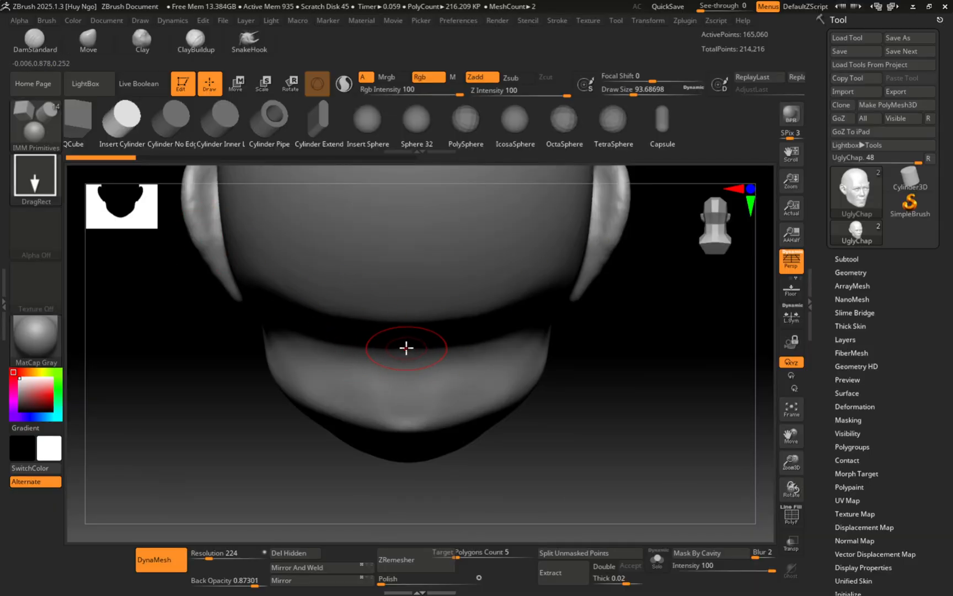
# Step: Insert a cylinder running down from under the chin as the neck, then orbit to check it
pyautogui.moveTo(407, 347); pyautogui.dragTo(445, 448)
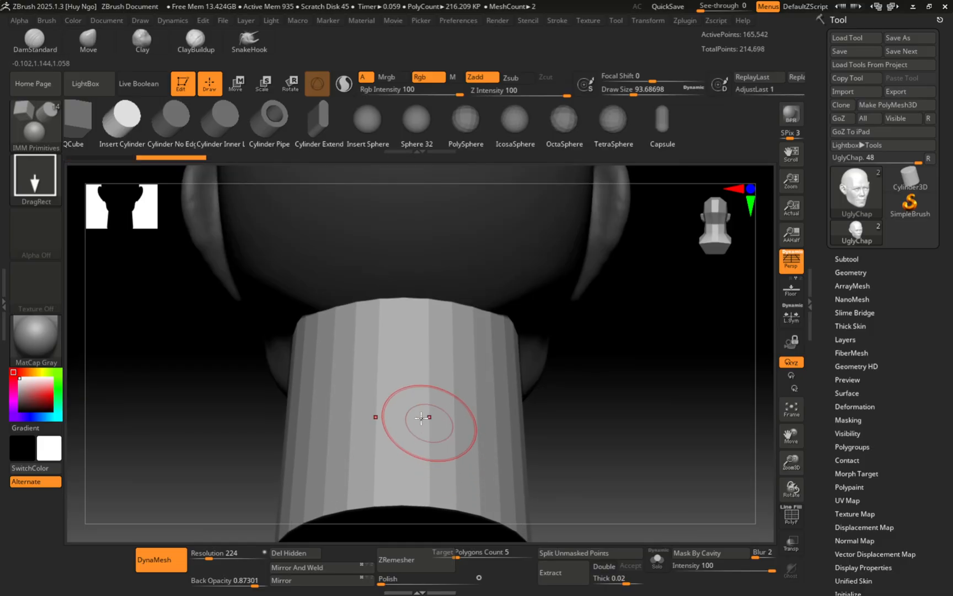
pyautogui.moveTo(347, 338); pyautogui.dragTo(405, 273, button='right')
pyautogui.keyDown('alt'); pyautogui.moveTo(338, 360); pyautogui.dragTo(451, 271, button='right'); pyautogui.keyUp('alt')
pyautogui.keyDown('ctrl'); pyautogui.moveTo(451, 271); pyautogui.dragTo(454, 295, button='right'); pyautogui.keyUp('ctrl')
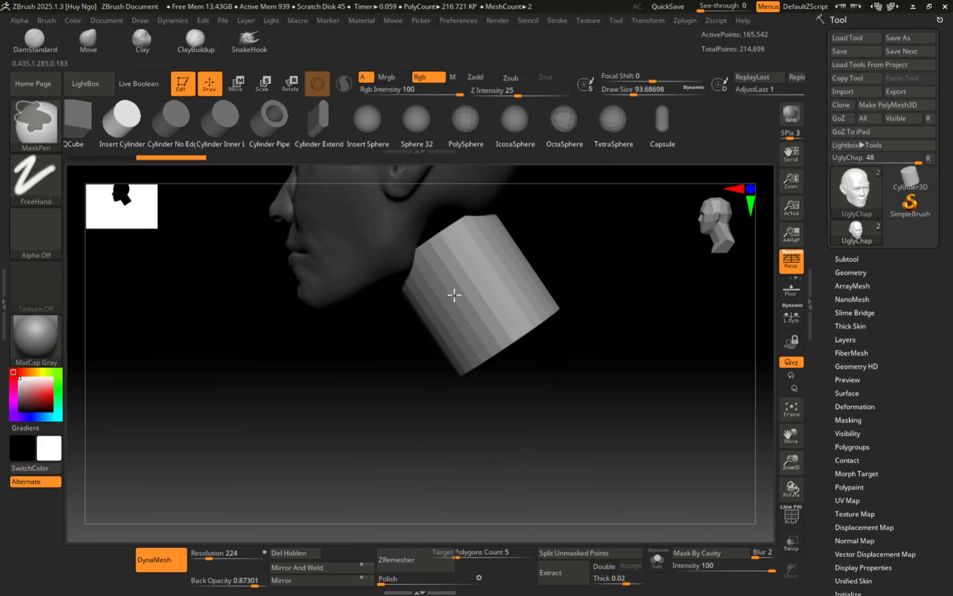
pyautogui.moveTo(394, 293); pyautogui.dragTo(503, 284, button='right')
pyautogui.keyDown('alt'); pyautogui.moveTo(446, 366); pyautogui.dragTo(489, 448, button='right'); pyautogui.keyUp('alt')
pyautogui.keyDown('ctrl'); pyautogui.moveTo(444, 469); pyautogui.dragTo(379, 415, button='right'); pyautogui.keyUp('ctrl')
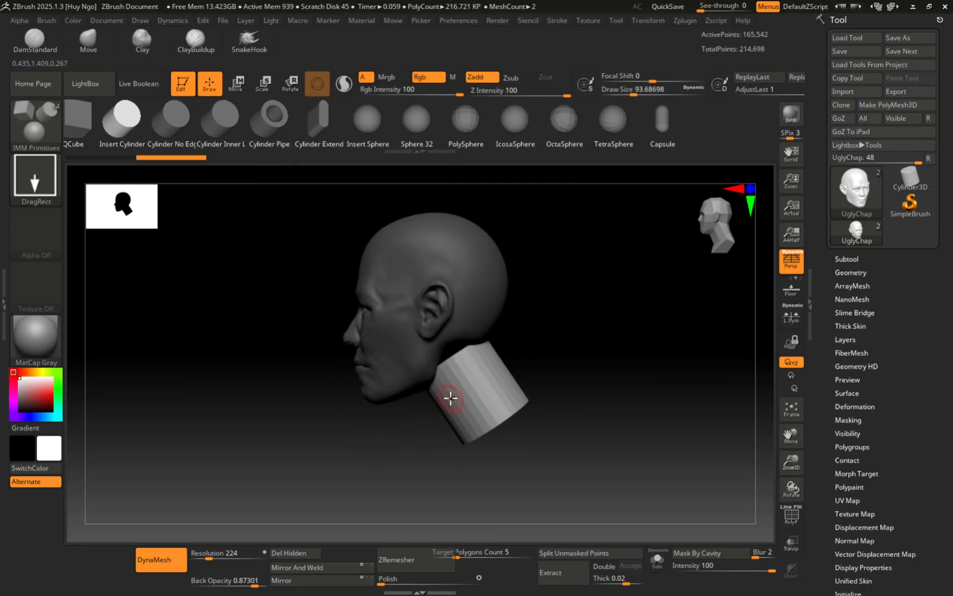
pyautogui.moveTo(479, 371)
pyautogui.mouseDown(button='right')
pyautogui.moveTo(441, 369)
pyautogui.moveTo(492, 388)
pyautogui.moveTo(502, 424)
pyautogui.moveTo(504, 336)
pyautogui.moveTo(518, 295)
pyautogui.mouseUp(button='right')
pyautogui.moveTo(507, 330)
pyautogui.keyDown('ctrl'); pyautogui.mouseDown(button='right')
pyautogui.moveTo(445, 321)
pyautogui.moveTo(444, 338)
pyautogui.moveTo(538, 300)
pyautogui.moveTo(474, 356)
pyautogui.moveTo(477, 370)
pyautogui.moveTo(496, 330)
pyautogui.moveTo(501, 367)
pyautogui.mouseUp(button='right'); pyautogui.keyUp('ctrl')
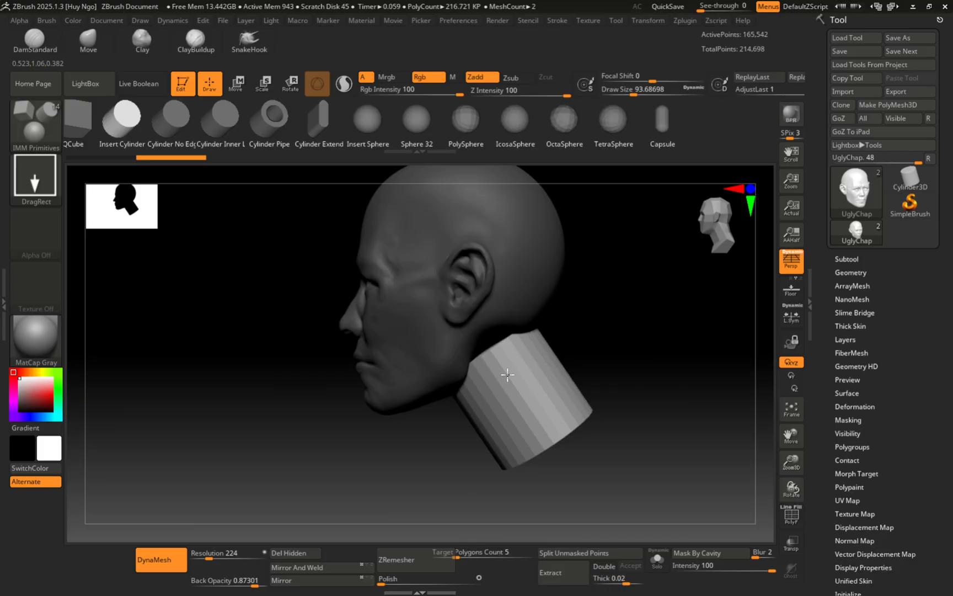
# Step: Rotate the neck cylinder about -22° with the Transpose gizmo so it stands upright
pyautogui.press('e')
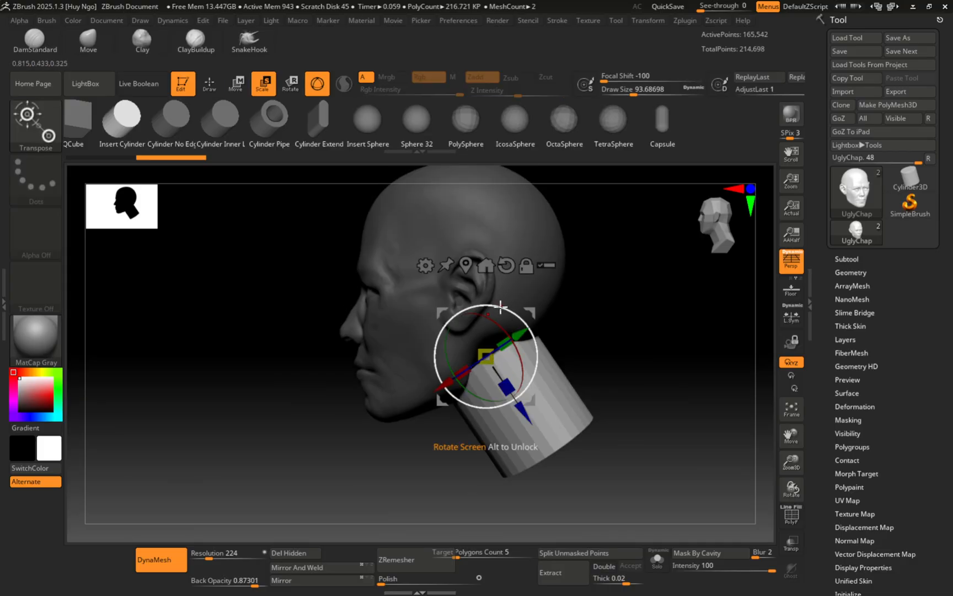
pyautogui.rightClick(523, 284)
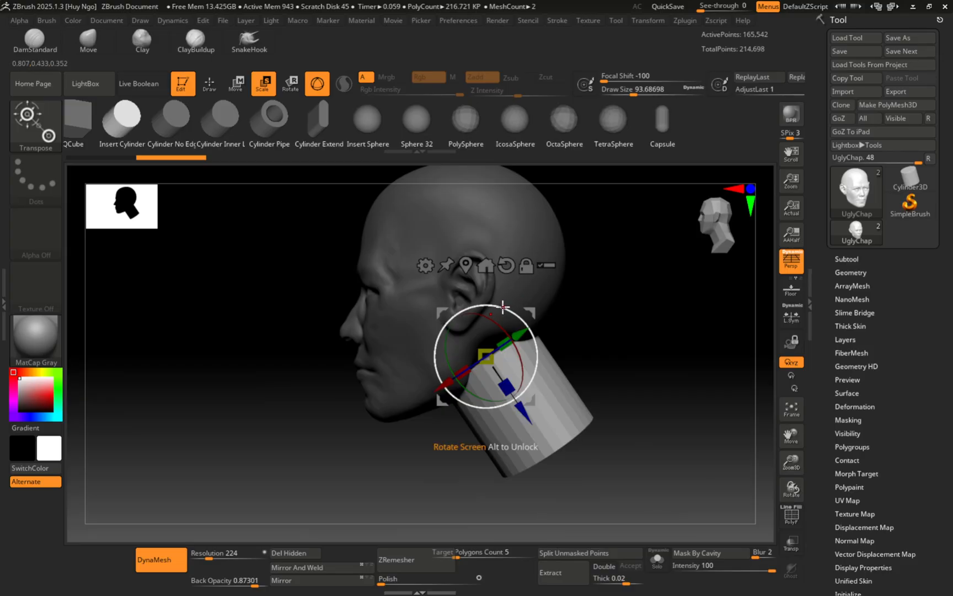
pyautogui.moveTo(503, 307); pyautogui.dragTo(516, 323)
pyautogui.keyDown('shift'); pyautogui.moveTo(598, 312); pyautogui.dragTo(574, 311); pyautogui.keyUp('shift')
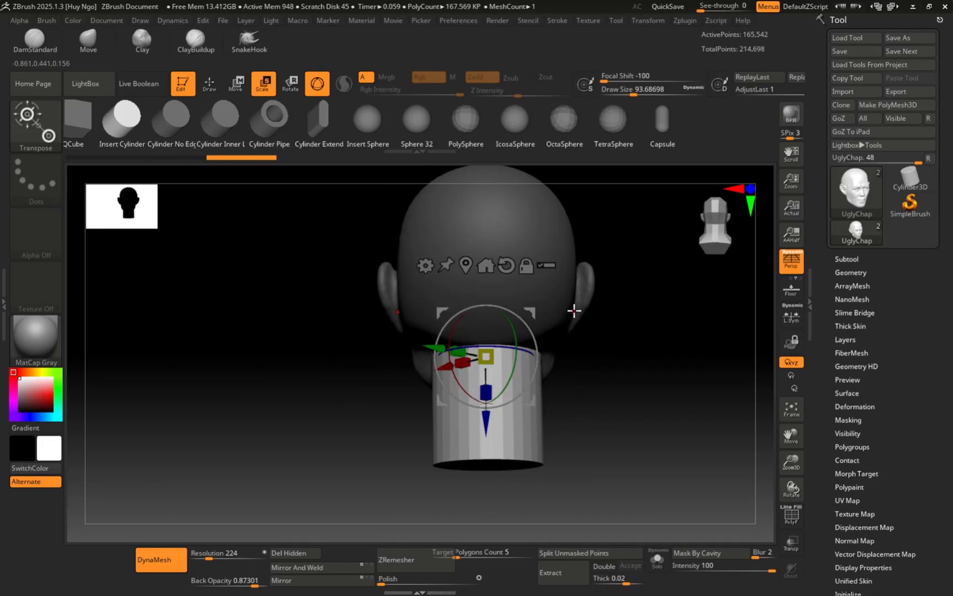
# Step: Switch to the Move brush at size about 492 and pull the collar's lower edge down
pyautogui.press('q')
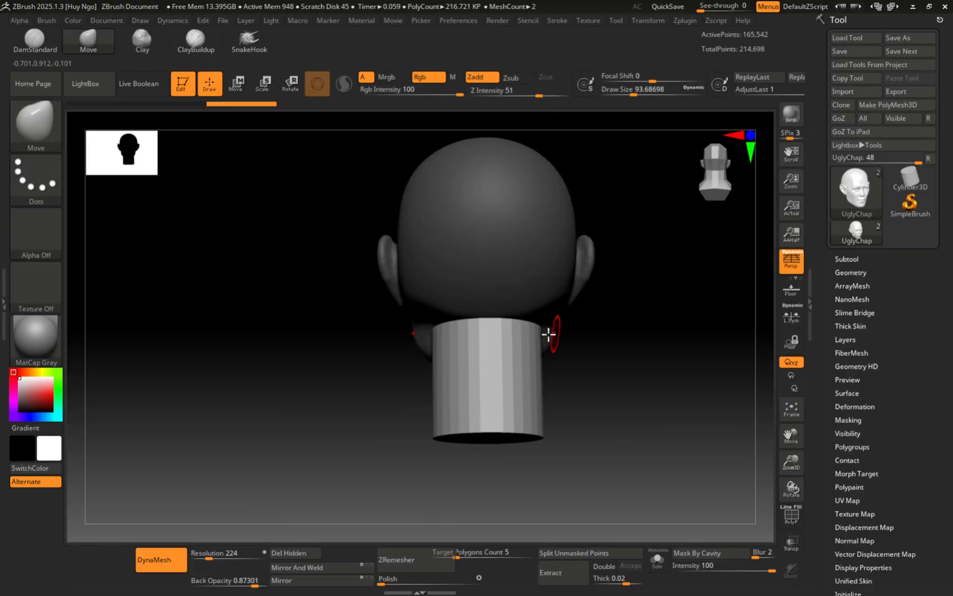
pyautogui.press('s')
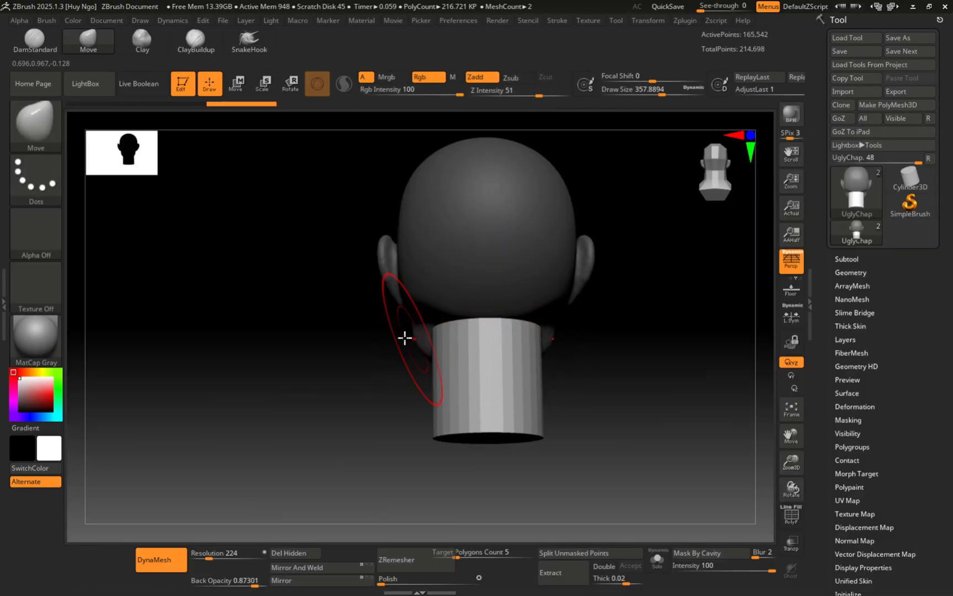
pyautogui.moveTo(405, 336)
pyautogui.mouseDown()
pyautogui.moveTo(445, 332)
pyautogui.moveTo(485, 302)
pyautogui.moveTo(412, 329)
pyautogui.mouseUp()
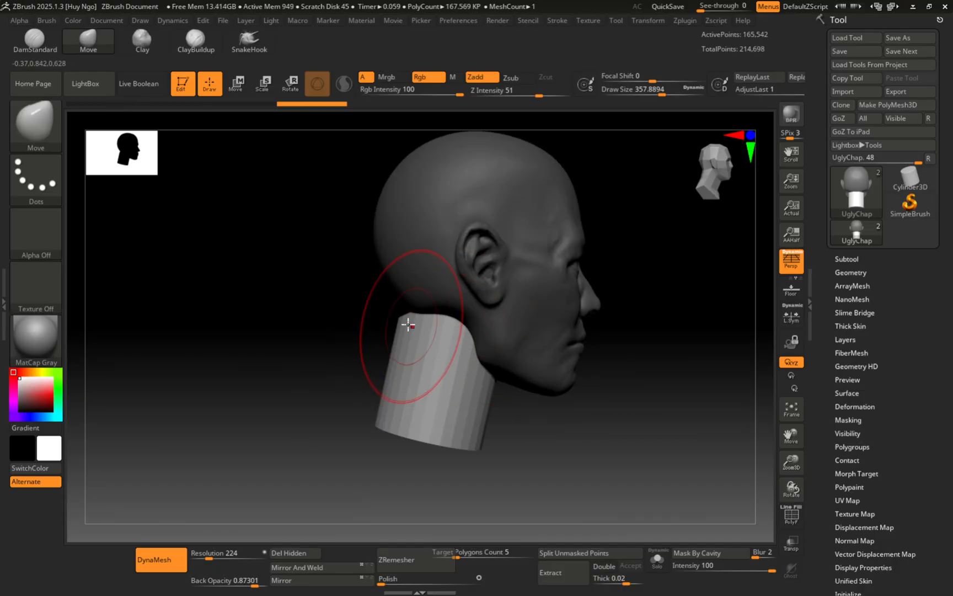
pyautogui.keyDown('alt'); pyautogui.moveTo(439, 337); pyautogui.dragTo(410, 250, button='right'); pyautogui.keyUp('alt')
pyautogui.press('s')
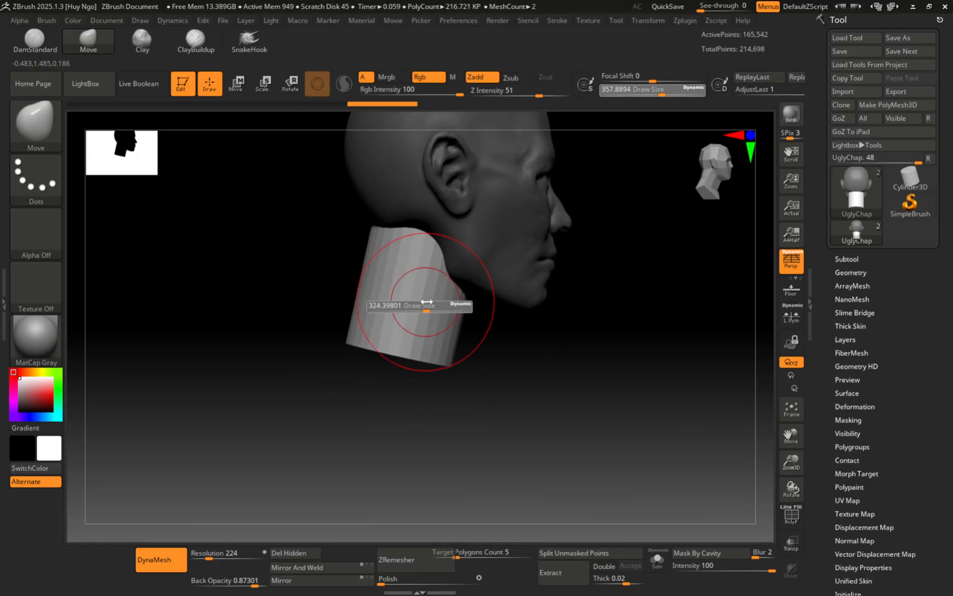
pyautogui.moveTo(426, 305); pyautogui.dragTo(436, 306)
pyautogui.moveTo(451, 364); pyautogui.dragTo(472, 383)
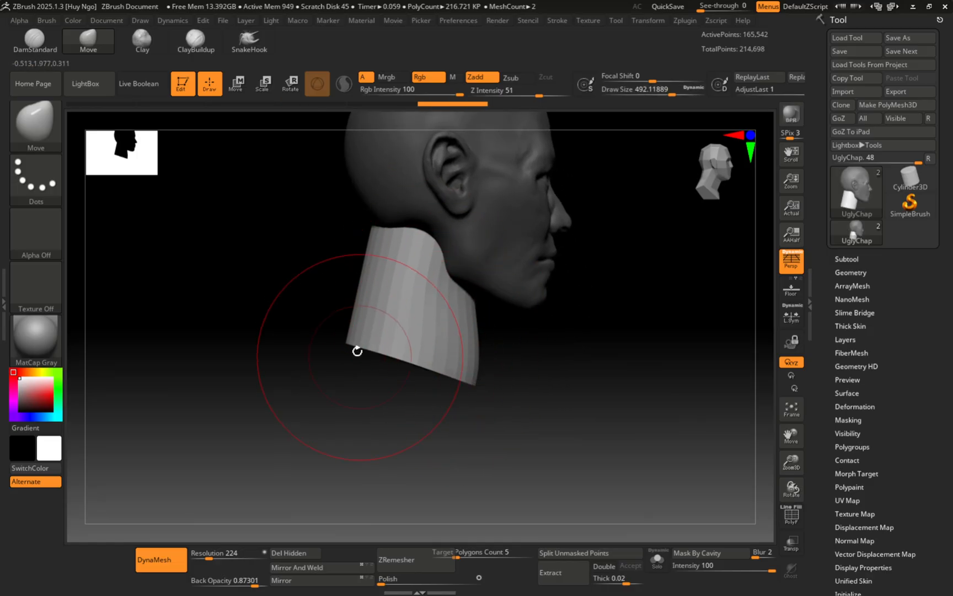
# Step: Pull the top of the neck up into the jaw from the right profile
pyautogui.press('s')
pyautogui.moveTo(378, 302)
pyautogui.mouseDown()
pyautogui.moveTo(366, 293)
pyautogui.moveTo(402, 334)
pyautogui.moveTo(401, 373)
pyautogui.mouseUp()
pyautogui.keyDown('alt'); pyautogui.moveTo(388, 374); pyautogui.dragTo(398, 404, button='right'); pyautogui.keyUp('alt')
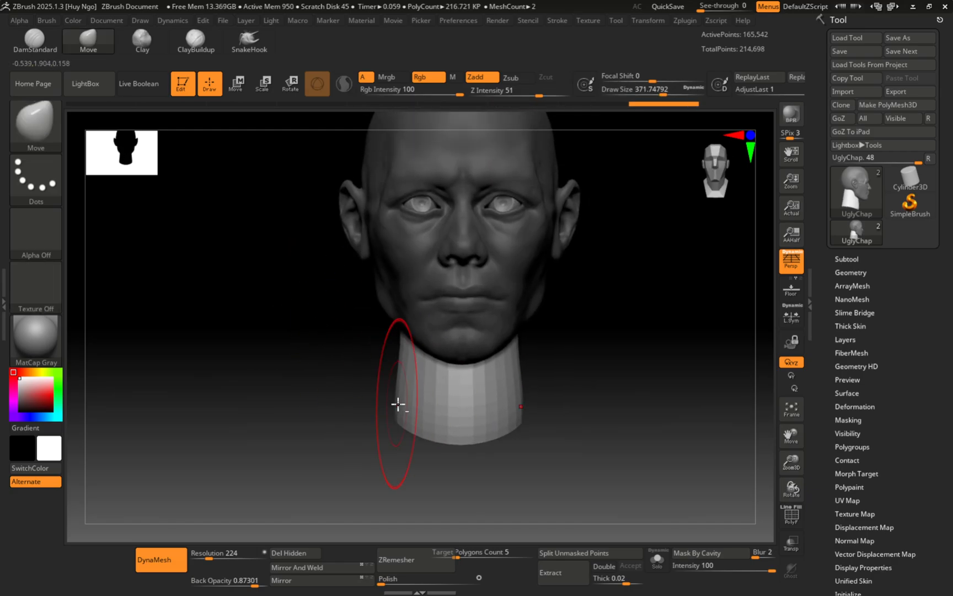
pyautogui.moveTo(397, 329); pyautogui.dragTo(373, 293, button='right')
pyautogui.moveTo(378, 293); pyautogui.dragTo(377, 279)
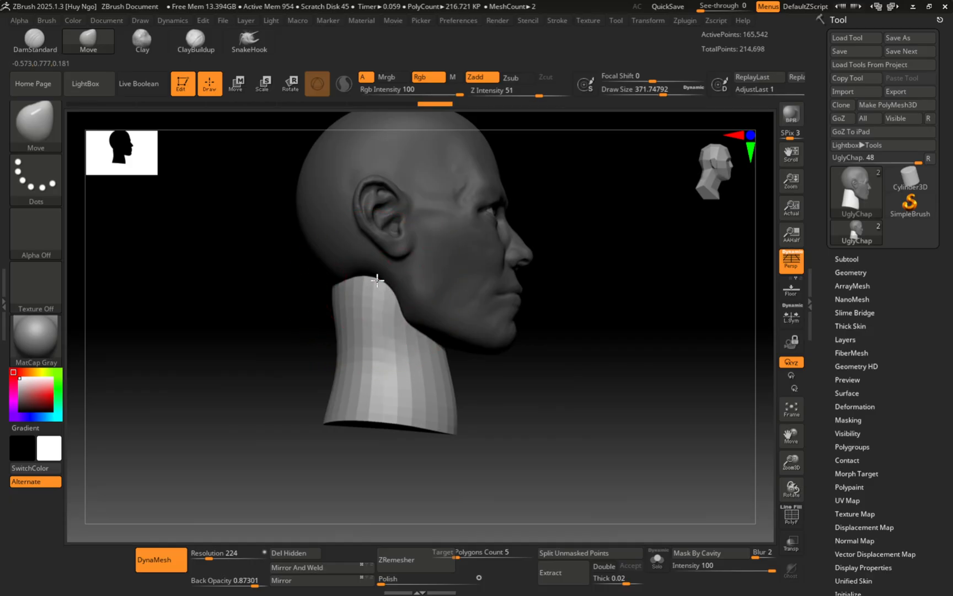
# Step: Pull the neck's bottom edge down to a point with a brush around size 393
pyautogui.moveTo(398, 349); pyautogui.dragTo(366, 355, button='right')
pyautogui.press('s')
pyautogui.moveTo(385, 360); pyautogui.dragTo(380, 359)
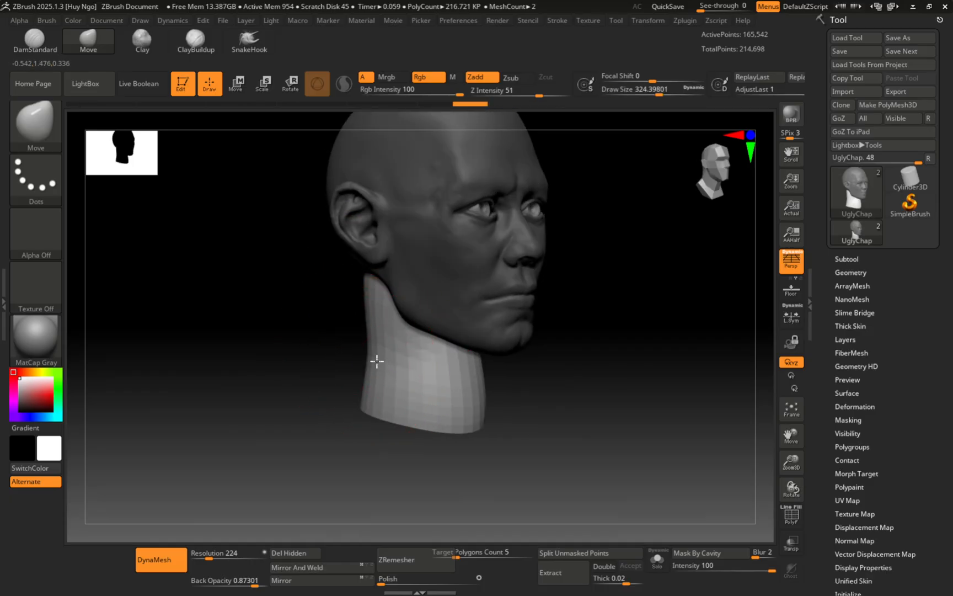
pyautogui.moveTo(386, 362)
pyautogui.mouseDown(button='right')
pyautogui.moveTo(453, 364)
pyautogui.moveTo(440, 398)
pyautogui.mouseUp(button='right')
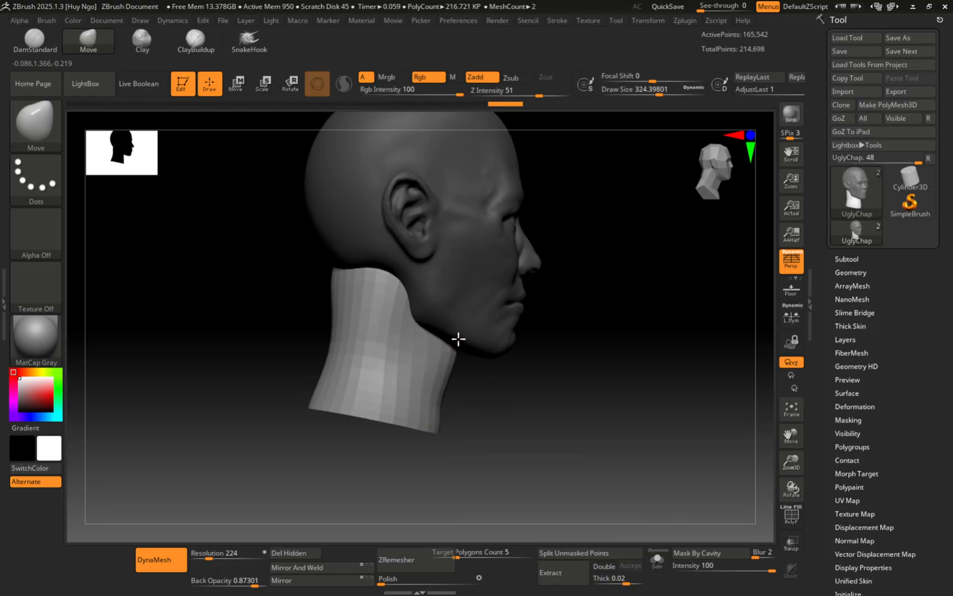
pyautogui.press('s')
pyautogui.moveTo(461, 351); pyautogui.dragTo(453, 355)
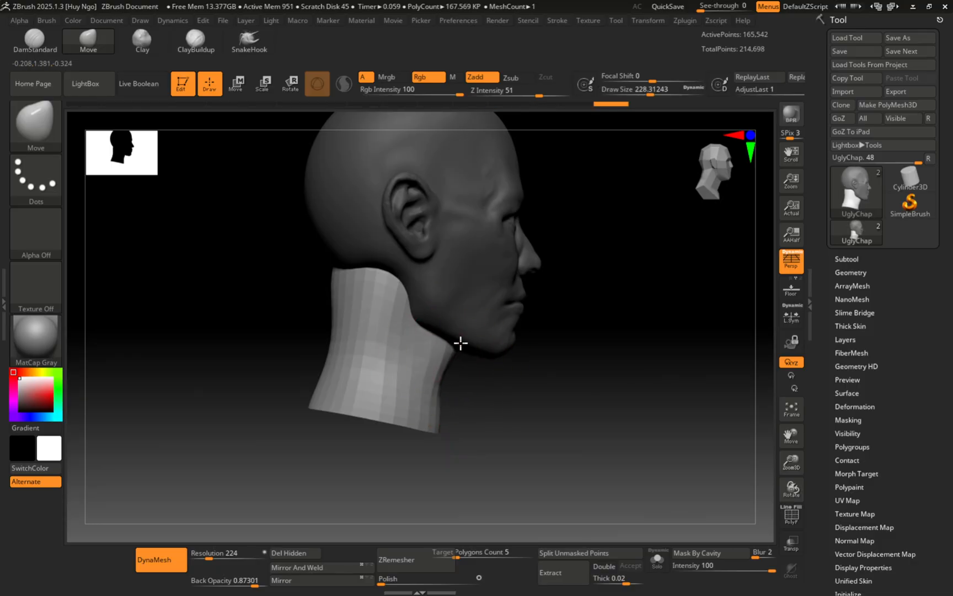
pyautogui.moveTo(434, 344)
pyautogui.mouseDown(button='right')
pyautogui.moveTo(484, 366)
pyautogui.moveTo(447, 425)
pyautogui.mouseUp(button='right')
pyautogui.press('s')
pyautogui.moveTo(444, 437); pyautogui.dragTo(457, 438)
pyautogui.moveTo(457, 438)
pyautogui.mouseDown(button='right')
pyautogui.moveTo(400, 397)
pyautogui.moveTo(473, 444)
pyautogui.moveTo(440, 379)
pyautogui.moveTo(470, 406)
pyautogui.mouseUp(button='right')
pyautogui.moveTo(479, 440); pyautogui.dragTo(470, 455)
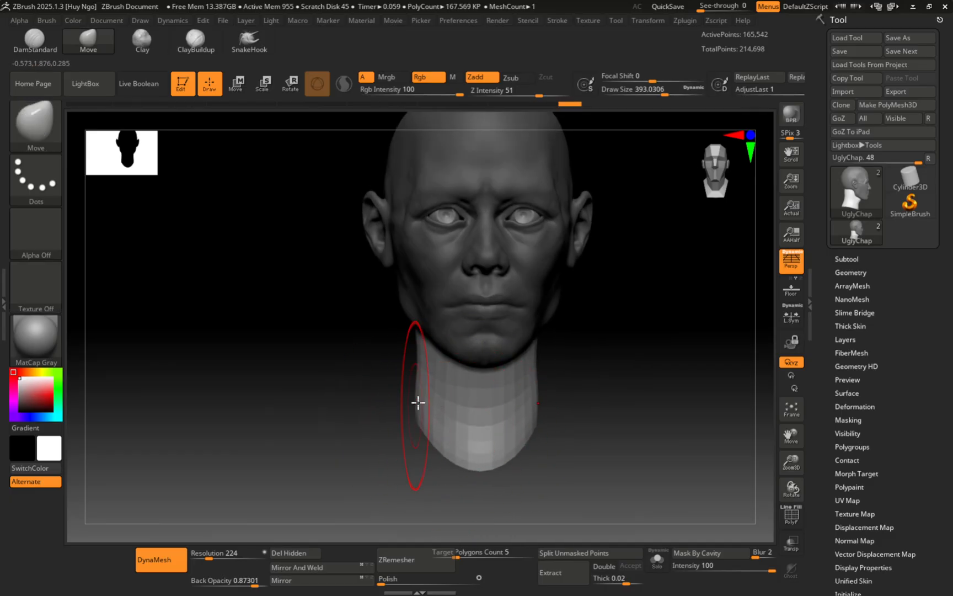
# Step: Shape the back of the neck and pull both sides outward at size about 358
pyautogui.press('s')
pyautogui.moveTo(426, 415); pyautogui.dragTo(418, 418)
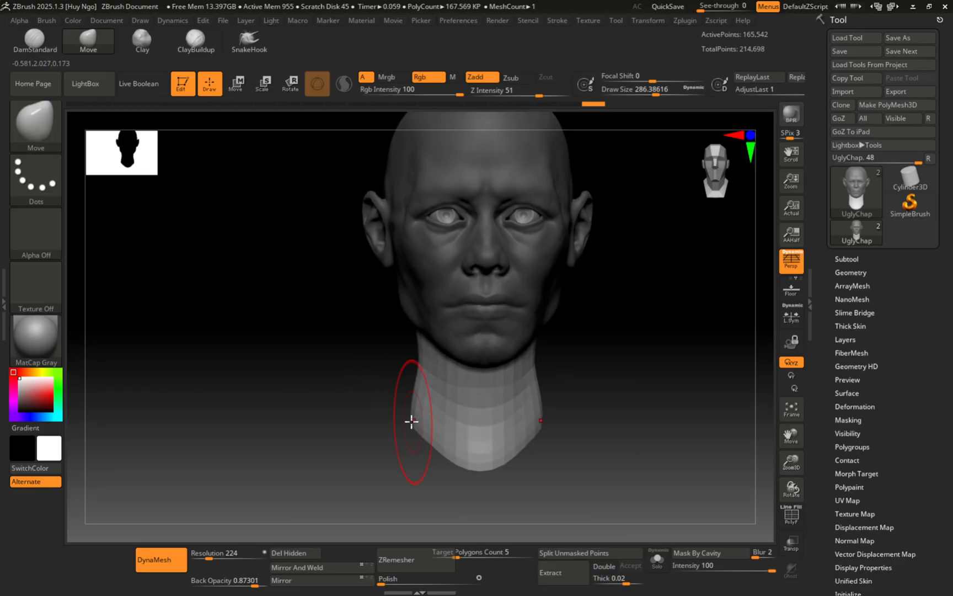
pyautogui.moveTo(408, 404); pyautogui.dragTo(436, 405, button='right')
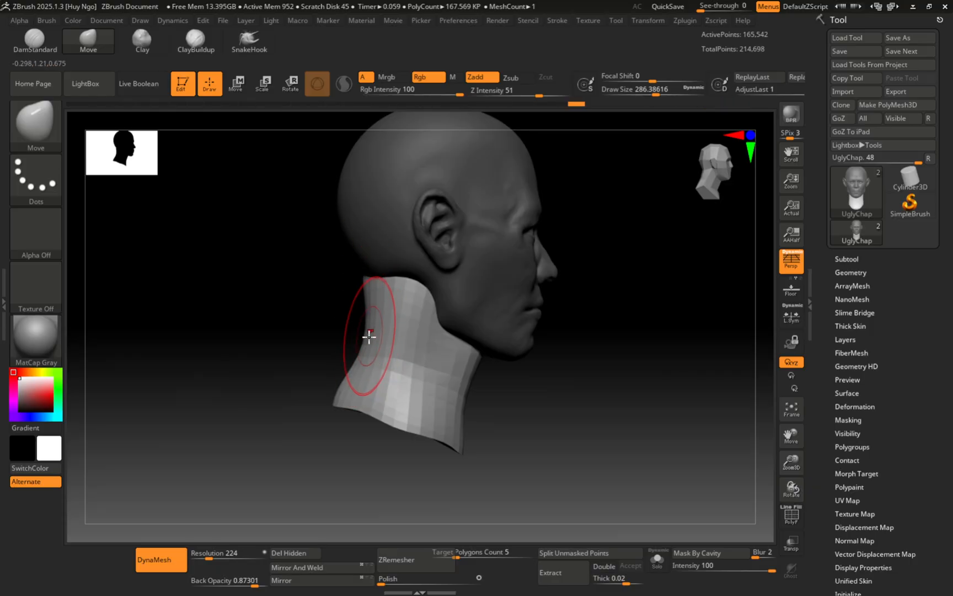
pyautogui.press('s')
pyautogui.moveTo(379, 334); pyautogui.dragTo(386, 334)
pyautogui.moveTo(349, 376); pyautogui.dragTo(358, 375)
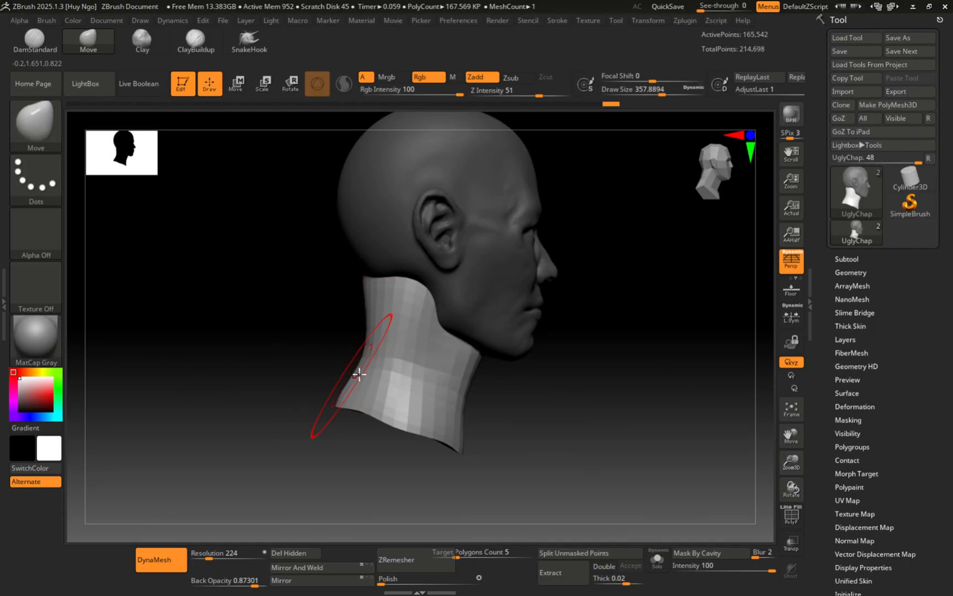
pyautogui.moveTo(358, 374); pyautogui.dragTo(330, 367, button='right')
pyautogui.moveTo(366, 376)
pyautogui.mouseDown()
pyautogui.moveTo(356, 369)
pyautogui.moveTo(353, 378)
pyautogui.mouseUp()
# Step: Make a small final adjustment to the neck with a size-268 brush
pyautogui.press('s')
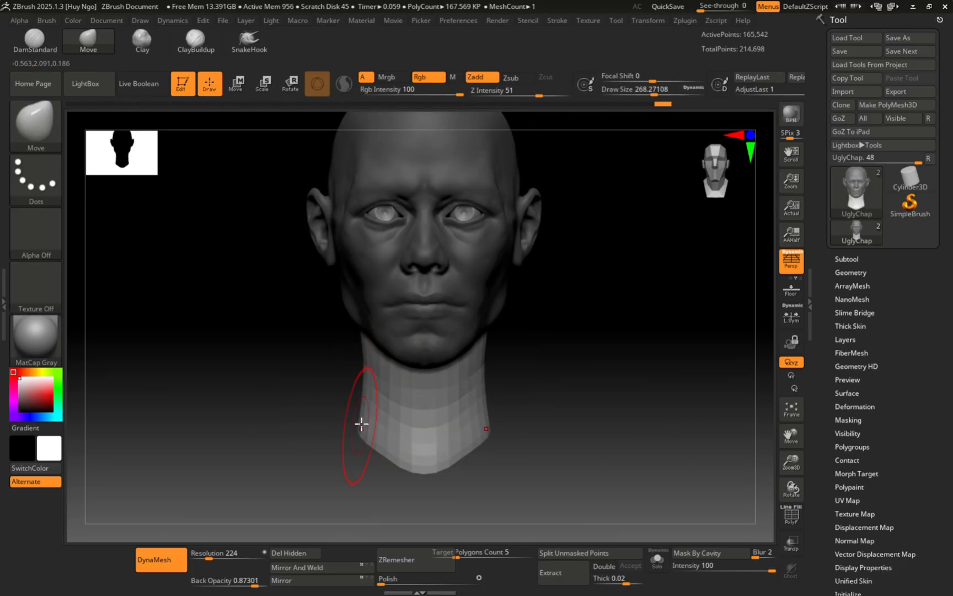
pyautogui.moveTo(361, 424); pyautogui.dragTo(353, 332, button='right')
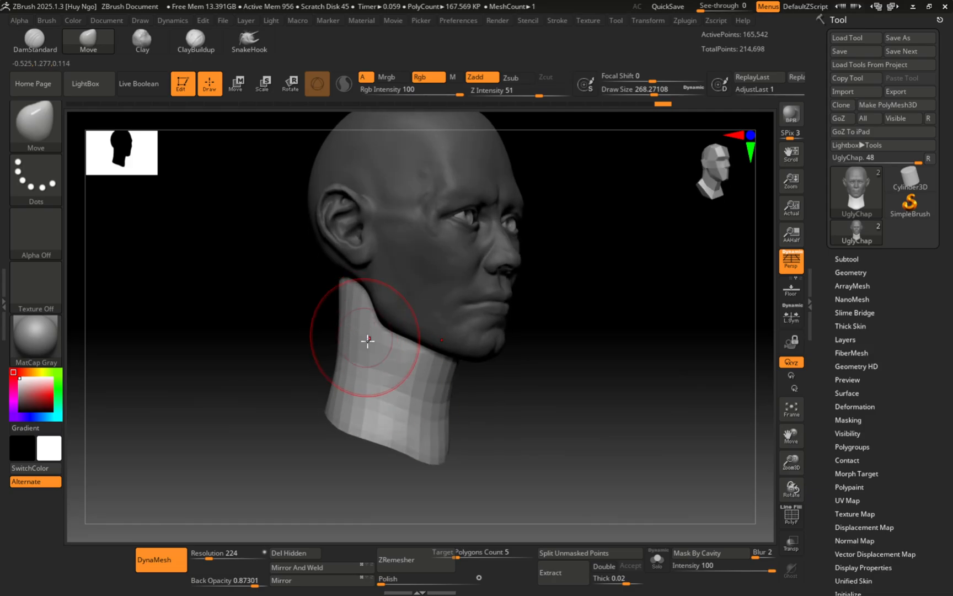
pyautogui.moveTo(367, 341); pyautogui.dragTo(368, 342)
pyautogui.keyDown('ctrl'); pyautogui.moveTo(367, 342); pyautogui.dragTo(369, 355, button='right'); pyautogui.keyUp('ctrl')
pyautogui.keyDown('alt'); pyautogui.moveTo(336, 311); pyautogui.dragTo(375, 295, button='right'); pyautogui.keyUp('alt')
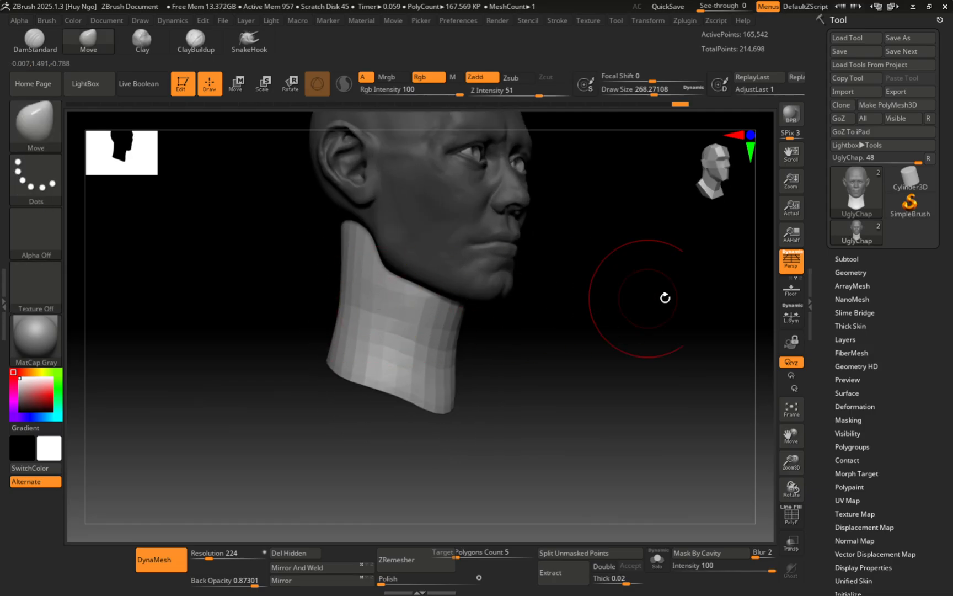
# Step: Open the Tool > Subtool list to show the head's subtools
pyautogui.click(846, 259)
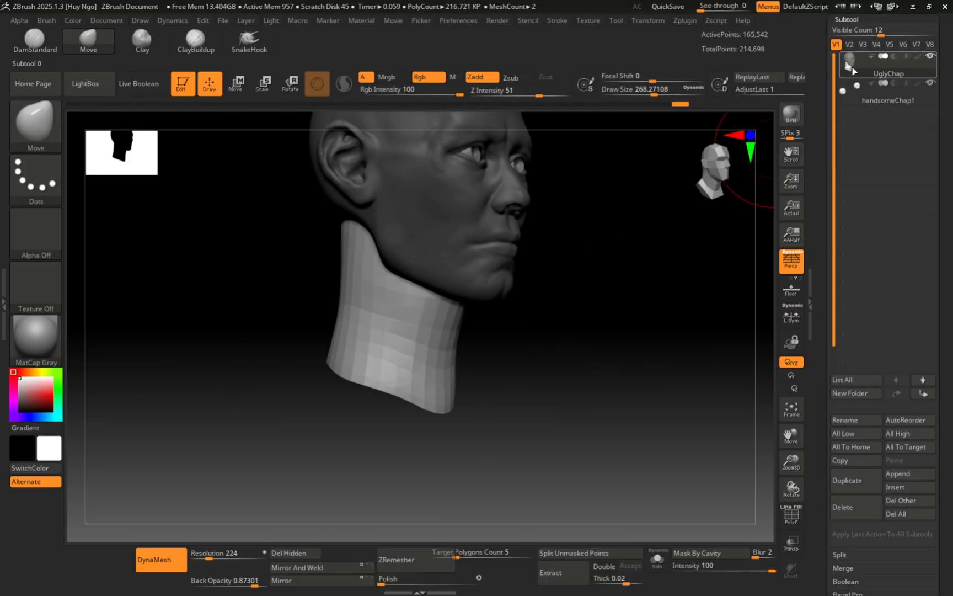
pyautogui.moveTo(854, 70)
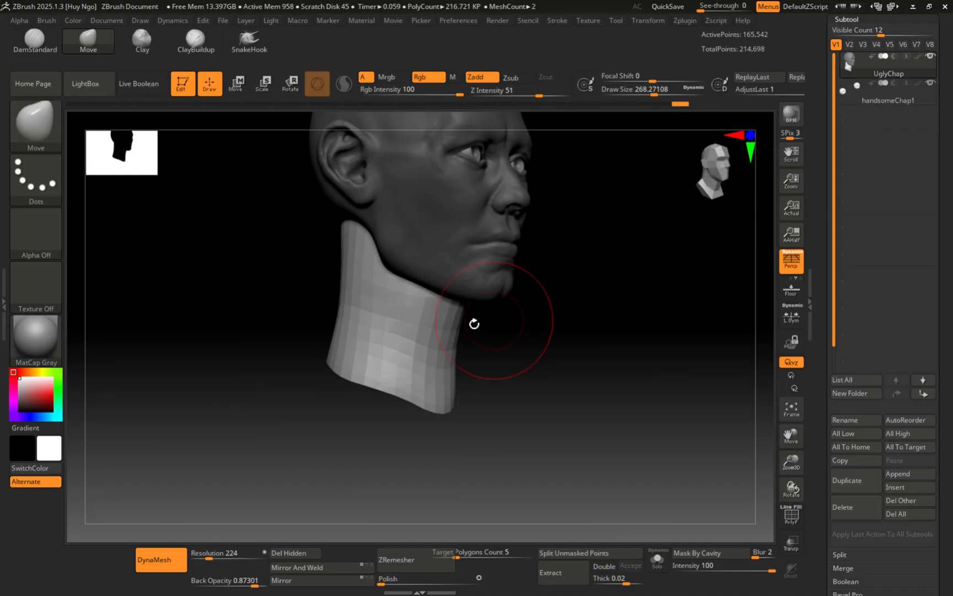
pyautogui.moveTo(474, 323); pyautogui.dragTo(324, 298)
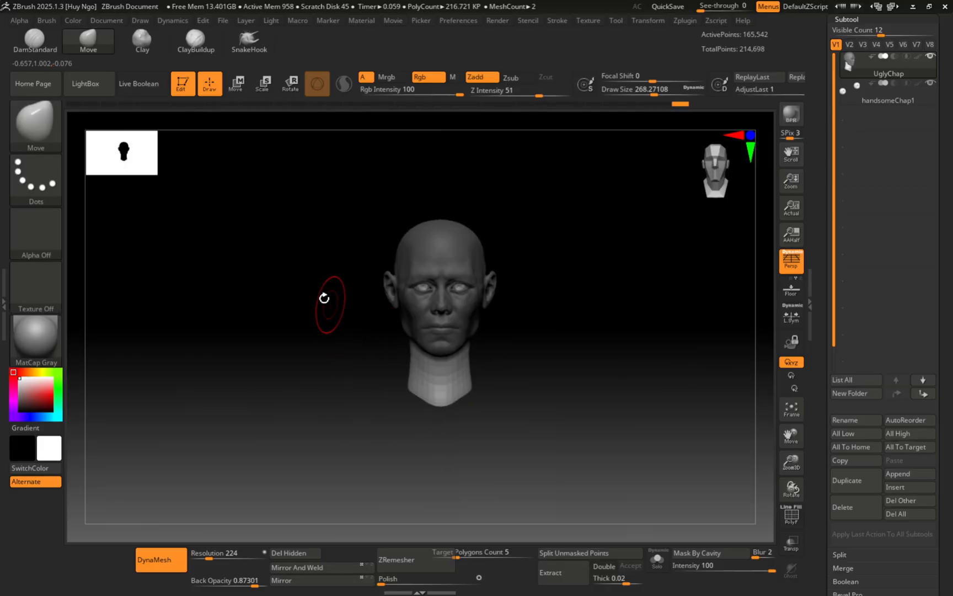
# Step: Clear the mask from the head and zoom in on the neck
pyautogui.keyDown('ctrl'); pyautogui.moveTo(198, 219); pyautogui.dragTo(342, 313); pyautogui.keyUp('ctrl')
pyautogui.moveTo(336, 335); pyautogui.dragTo(381, 356, button='right')
pyautogui.keyDown('ctrl'); pyautogui.moveTo(381, 356); pyautogui.dragTo(422, 400, button='right'); pyautogui.keyUp('ctrl')
pyautogui.keyDown('ctrl'); pyautogui.moveTo(436, 273); pyautogui.dragTo(410, 294, button='right'); pyautogui.keyUp('ctrl')
# Step: Toggle PolyFrame and polygroup colours on and off to inspect the neck mesh
pyautogui.hotkey('shift', 'f')
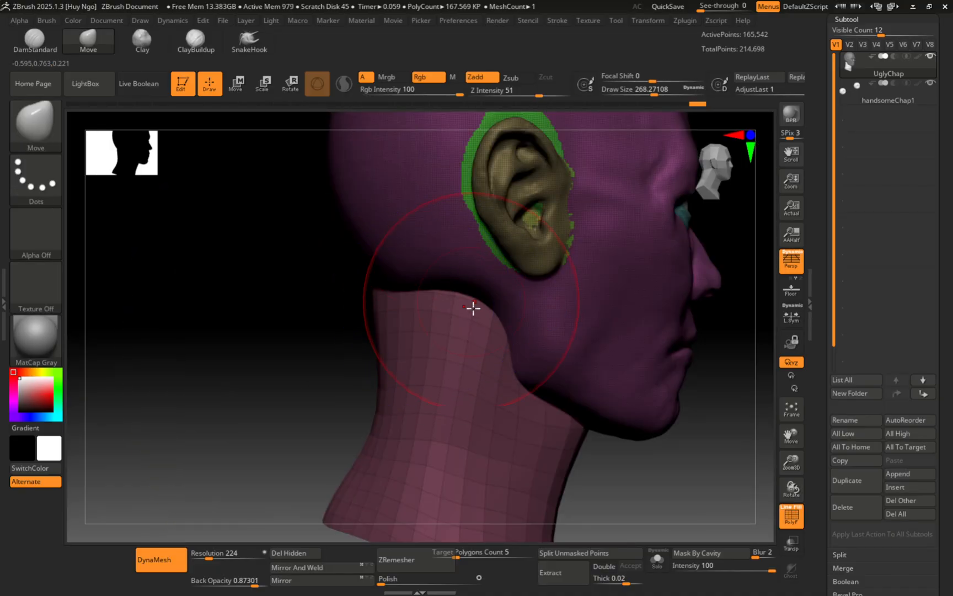
pyautogui.moveTo(491, 328)
pyautogui.keyDown('ctrl'); pyautogui.mouseDown(button='right')
pyautogui.moveTo(506, 314)
pyautogui.moveTo(428, 268)
pyautogui.mouseUp(button='right'); pyautogui.keyUp('ctrl')
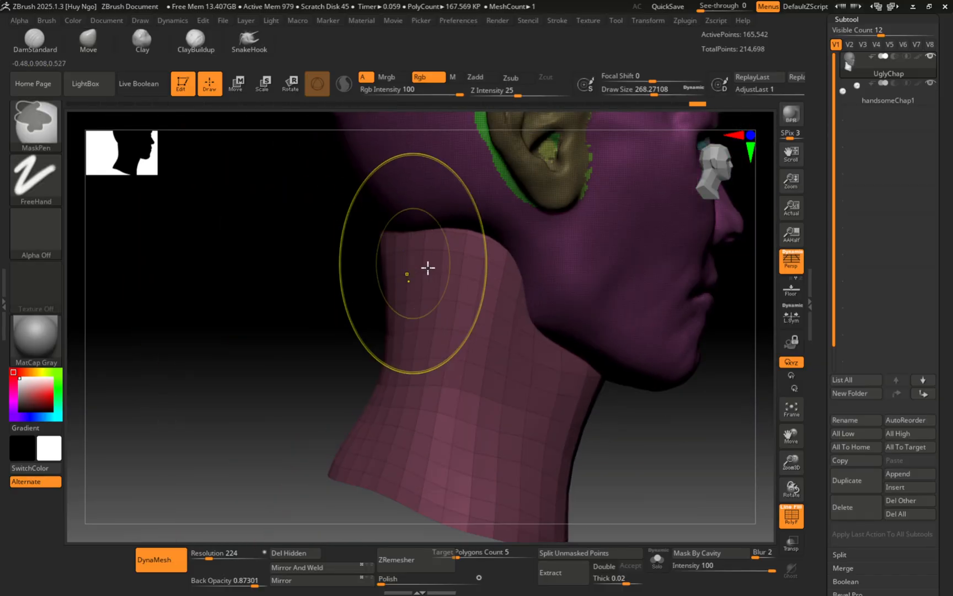
pyautogui.moveTo(483, 252)
pyautogui.mouseDown(button='right')
pyautogui.moveTo(500, 223)
pyautogui.moveTo(481, 242)
pyautogui.moveTo(506, 266)
pyautogui.moveTo(455, 265)
pyautogui.moveTo(453, 317)
pyautogui.moveTo(443, 304)
pyautogui.mouseUp(button='right')
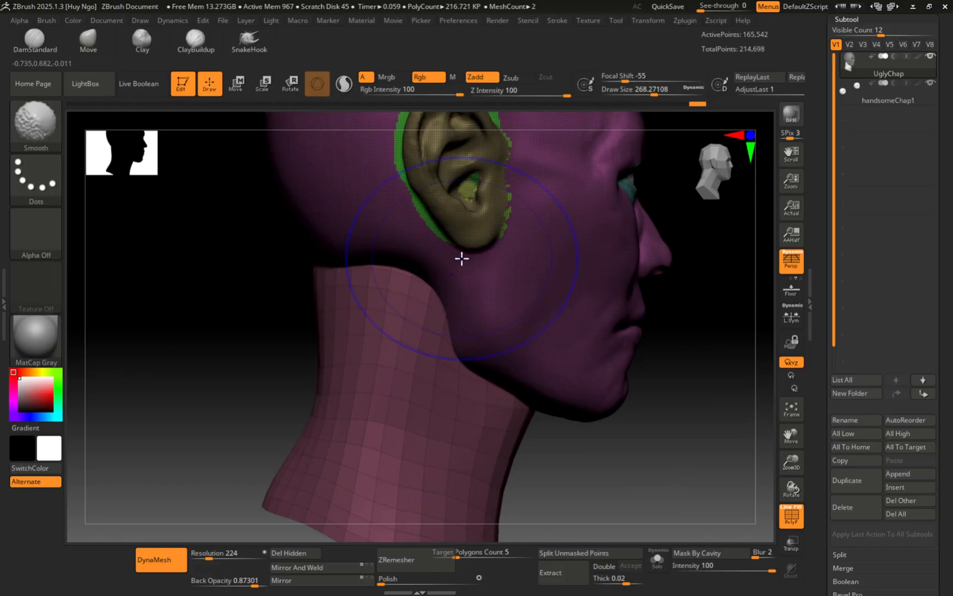
pyautogui.moveTo(492, 207)
pyautogui.keyDown('ctrl'); pyautogui.mouseDown(button='right')
pyautogui.moveTo(453, 295)
pyautogui.moveTo(449, 273)
pyautogui.mouseUp(button='right'); pyautogui.keyUp('ctrl')
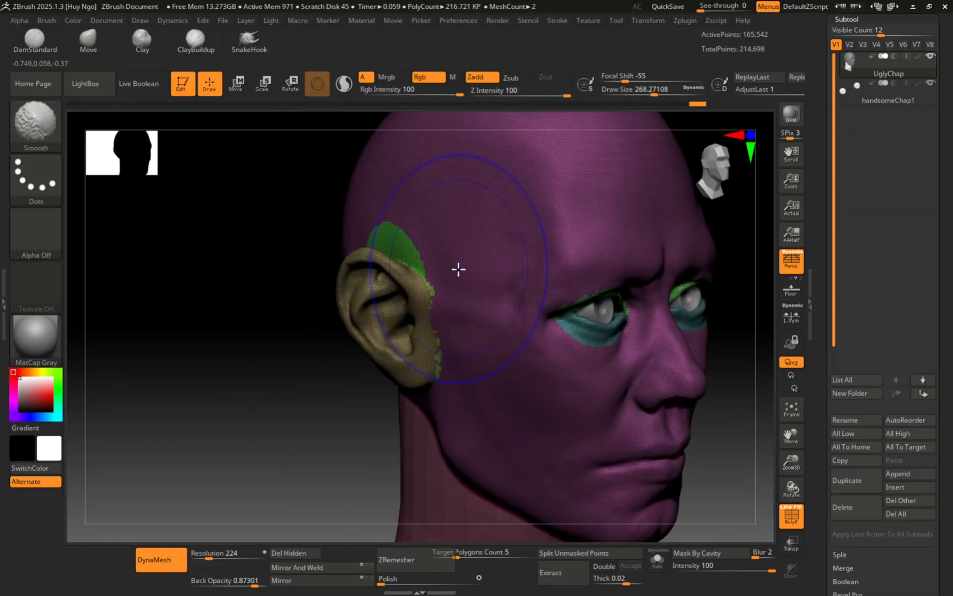
pyautogui.hotkey('shift', 'f')
pyautogui.hotkey('shift', 'f')
pyautogui.hotkey('shift', 'f')
pyautogui.hotkey('shift', 'f')
pyautogui.hotkey('shift', 'f')
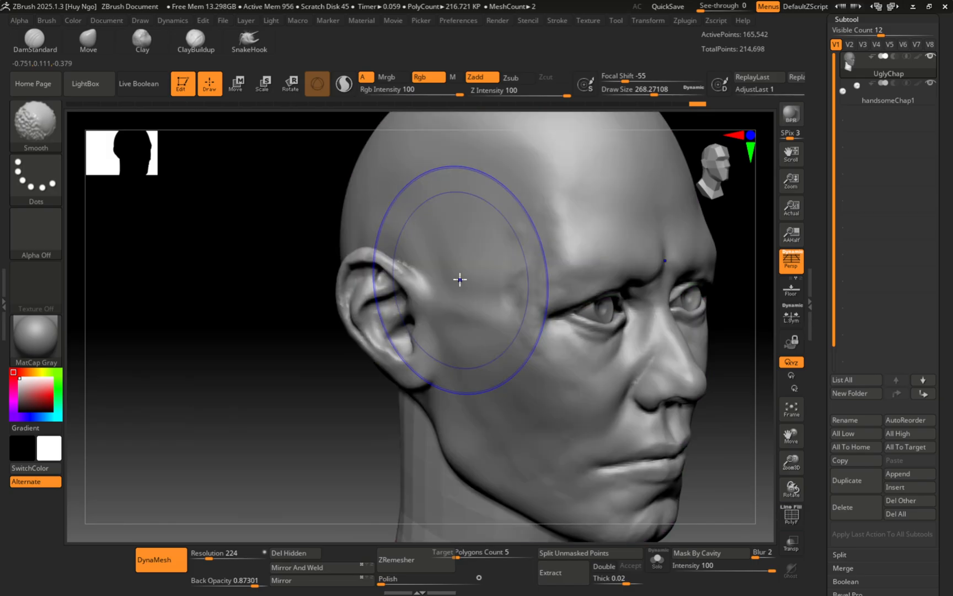
pyautogui.hotkey('shift', 'f')
pyautogui.hotkey('shift', 'f')
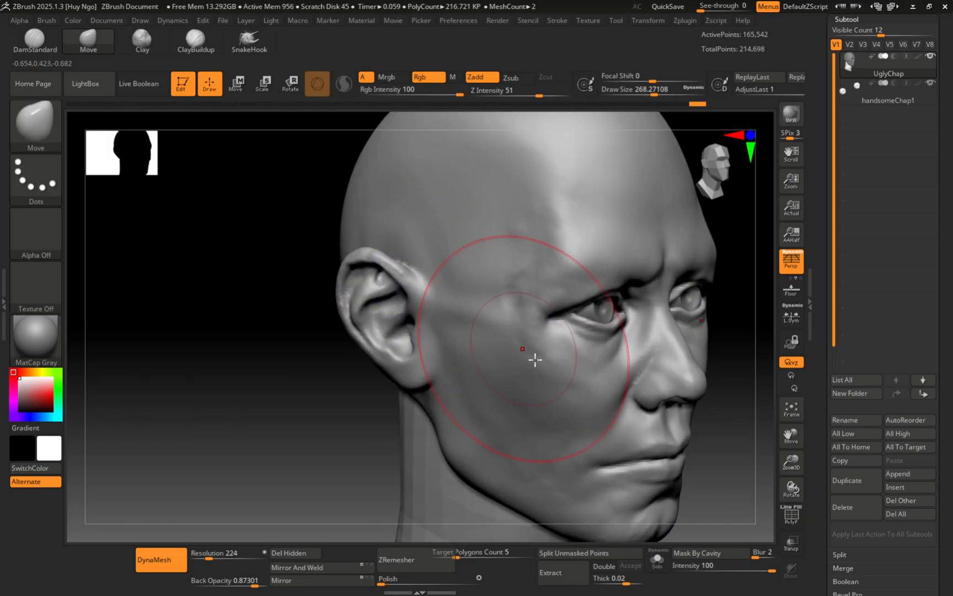
pyautogui.click(793, 518)
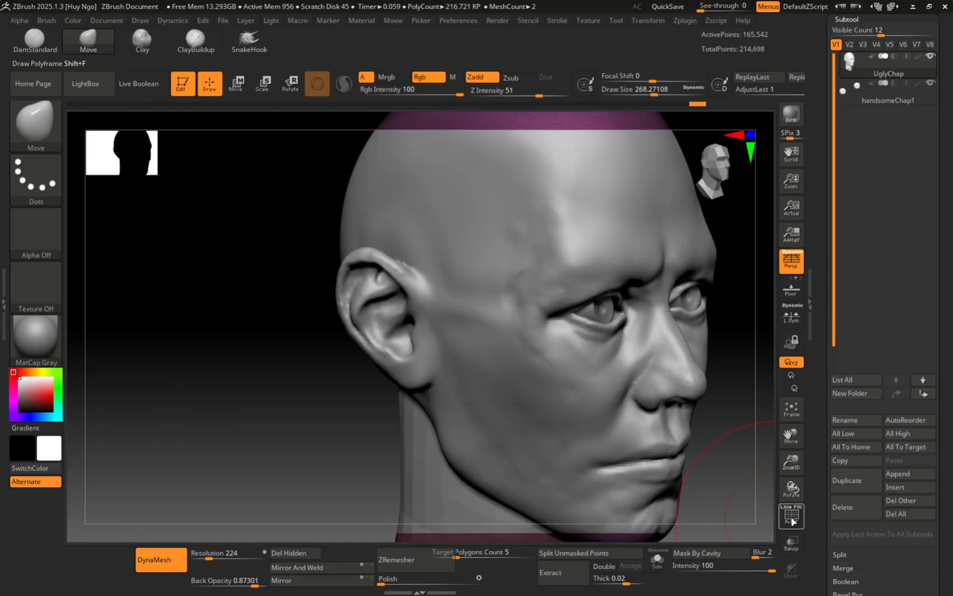
pyautogui.click(793, 519)
# Step: Remesh the head and neck into one mesh with DynaMesh
pyautogui.keyDown('alt'); pyautogui.moveTo(336, 302); pyautogui.dragTo(361, 301); pyautogui.keyUp('alt')
pyautogui.keyDown('alt'); pyautogui.moveTo(393, 317); pyautogui.dragTo(508, 271, button='right'); pyautogui.keyUp('alt')
pyautogui.keyDown('alt'); pyautogui.moveTo(632, 264); pyautogui.dragTo(600, 262, button='right'); pyautogui.keyUp('alt')
pyautogui.keyDown('ctrl'); pyautogui.moveTo(600, 262); pyautogui.dragTo(564, 261, button='right'); pyautogui.keyUp('ctrl')
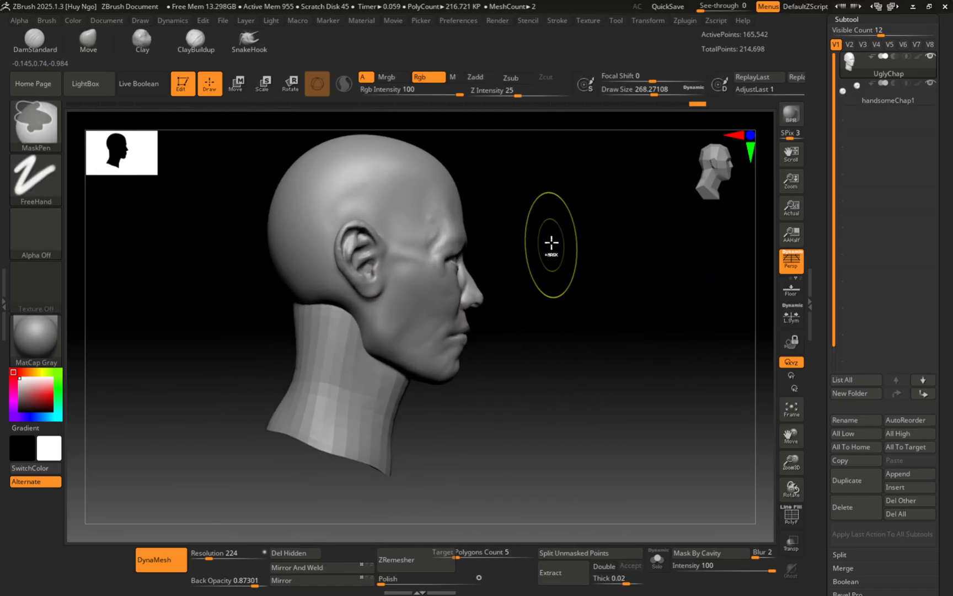
pyautogui.keyDown('ctrl'); pyautogui.moveTo(549, 222); pyautogui.dragTo(678, 310); pyautogui.keyUp('ctrl')
pyautogui.keyDown('ctrl'); pyautogui.moveTo(396, 353); pyautogui.dragTo(398, 439, button='right'); pyautogui.keyUp('ctrl')
pyautogui.keyDown('ctrl'); pyautogui.moveTo(397, 313); pyautogui.dragTo(284, 275, button='right'); pyautogui.keyUp('ctrl')
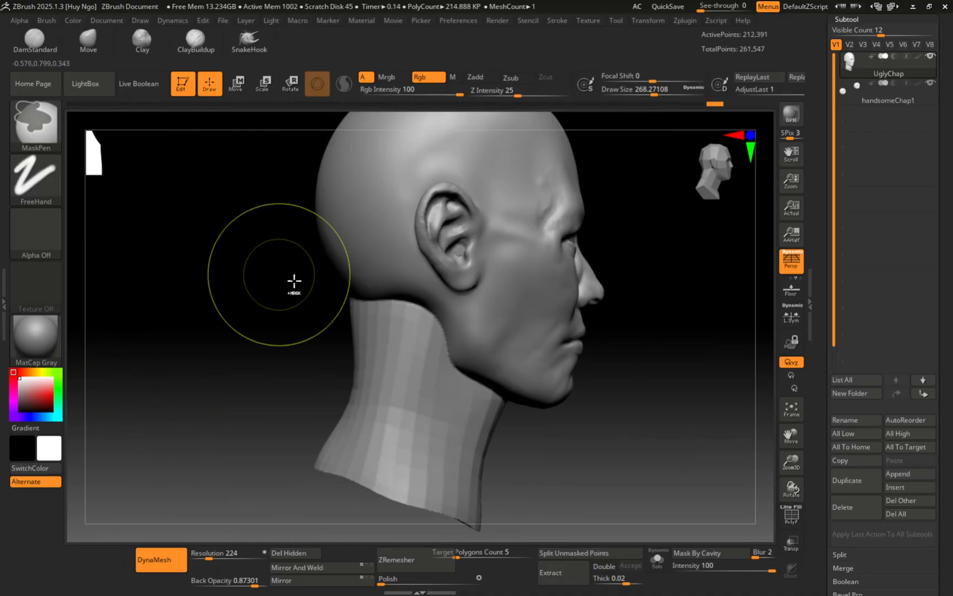
pyautogui.keyDown('ctrl'); pyautogui.moveTo(401, 353); pyautogui.dragTo(396, 328, button='right'); pyautogui.keyUp('ctrl')
# Step: Smooth the neck surface with the Smooth brush at sizes about 286 and 251
pyautogui.press('s')
pyautogui.moveTo(400, 328); pyautogui.dragTo(402, 329)
pyautogui.press('shift')
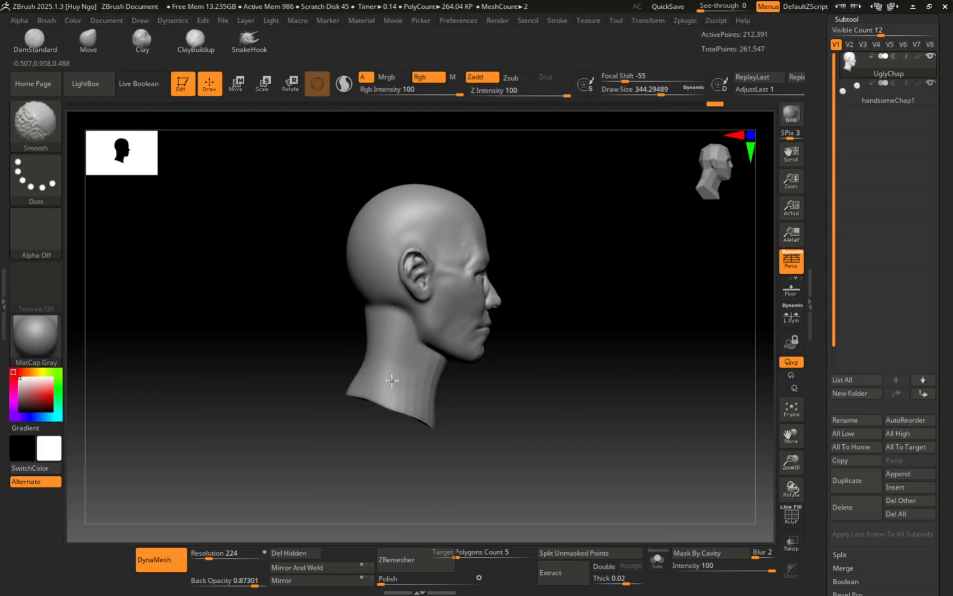
pyautogui.moveTo(406, 366)
pyautogui.keyDown('ctrl'); pyautogui.mouseDown(button='right')
pyautogui.moveTo(419, 345)
pyautogui.moveTo(433, 352)
pyautogui.moveTo(422, 381)
pyautogui.mouseUp(button='right'); pyautogui.keyUp('ctrl')
pyautogui.press('s')
pyautogui.moveTo(461, 383); pyautogui.dragTo(465, 445)
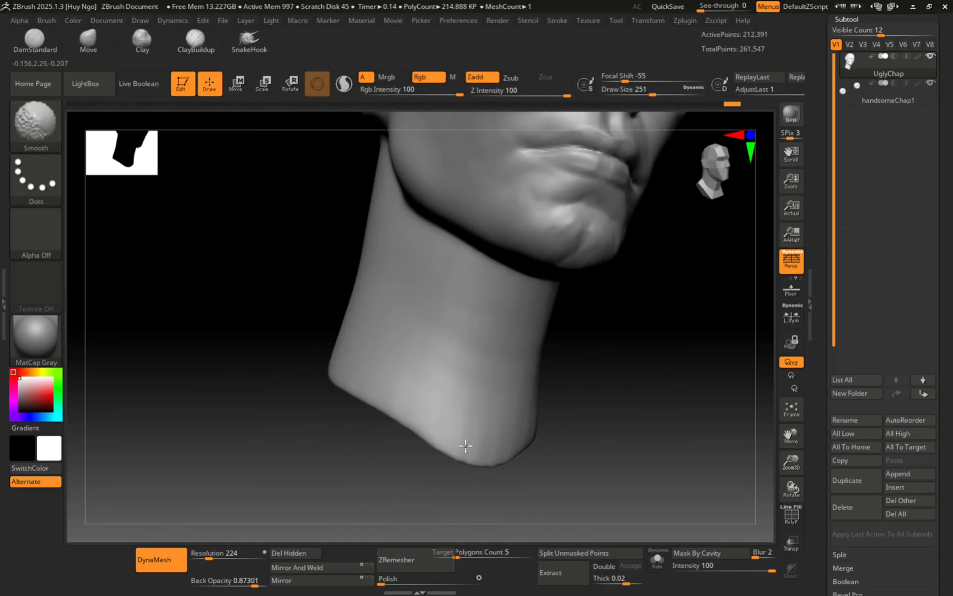
pyautogui.moveTo(483, 327); pyautogui.dragTo(459, 304, button='right')
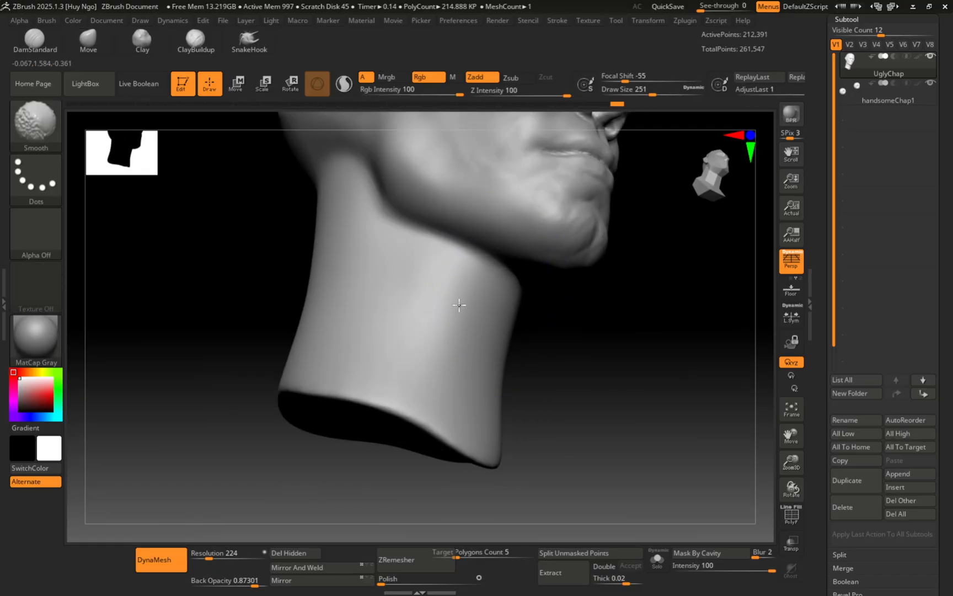
pyautogui.moveTo(333, 220)
pyautogui.mouseDown(button='right')
pyautogui.moveTo(393, 213)
pyautogui.moveTo(400, 298)
pyautogui.moveTo(366, 294)
pyautogui.moveTo(372, 298)
pyautogui.mouseUp(button='right')
# Step: Pick the ClayBuildup brush and shrink its draw size to about 104
pyautogui.press('s')
pyautogui.moveTo(375, 298); pyautogui.dragTo(371, 298)
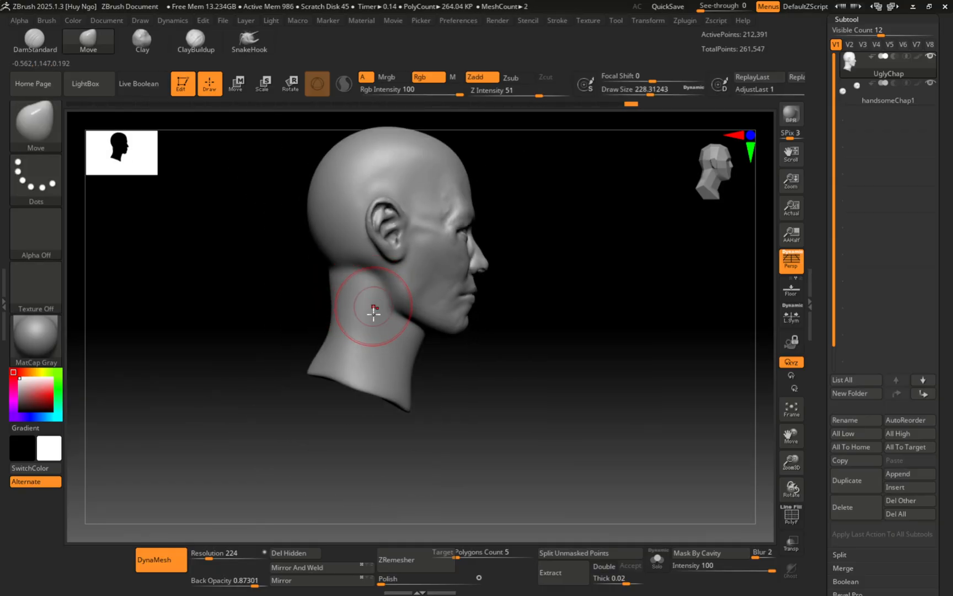
pyautogui.moveTo(373, 317)
pyautogui.keyDown('ctrl'); pyautogui.mouseDown(button='right')
pyautogui.moveTo(347, 332)
pyautogui.moveTo(336, 325)
pyautogui.mouseUp(button='right'); pyautogui.keyUp('ctrl')
pyautogui.keyDown('ctrl'); pyautogui.moveTo(388, 342); pyautogui.dragTo(394, 380, button='right'); pyautogui.keyUp('ctrl')
pyautogui.moveTo(386, 342); pyautogui.dragTo(404, 332, button='right')
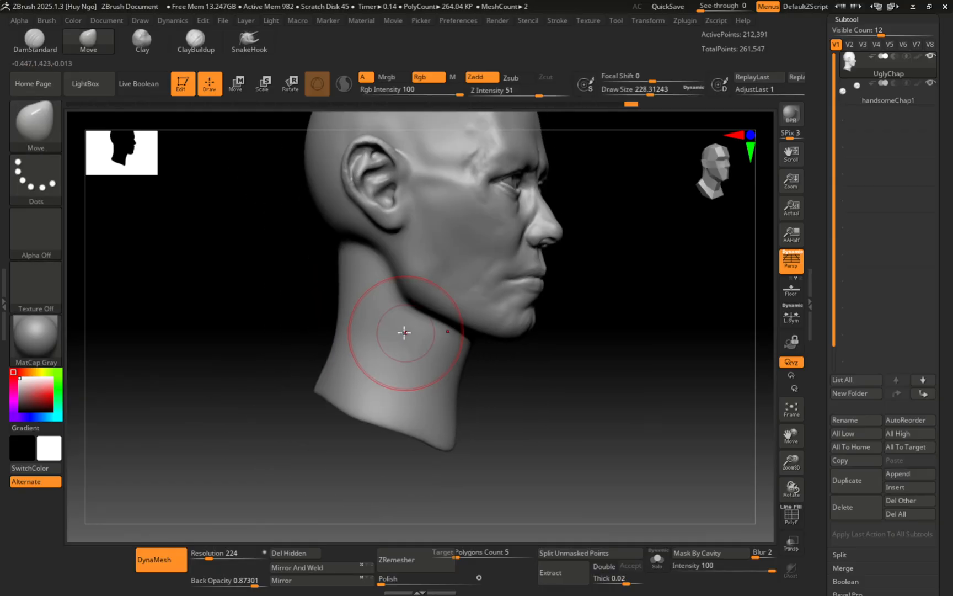
pyautogui.press('b')
pyautogui.press('c')
pyautogui.press('b')
pyautogui.moveTo(389, 321); pyautogui.dragTo(381, 320)
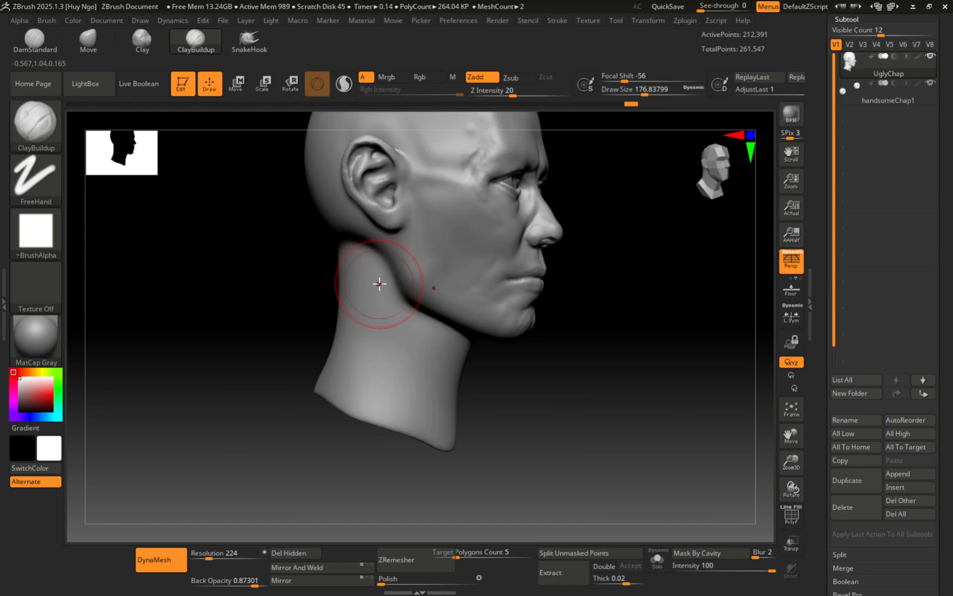
pyautogui.press('s')
pyautogui.moveTo(380, 285); pyautogui.dragTo(360, 256)
pyautogui.press('s')
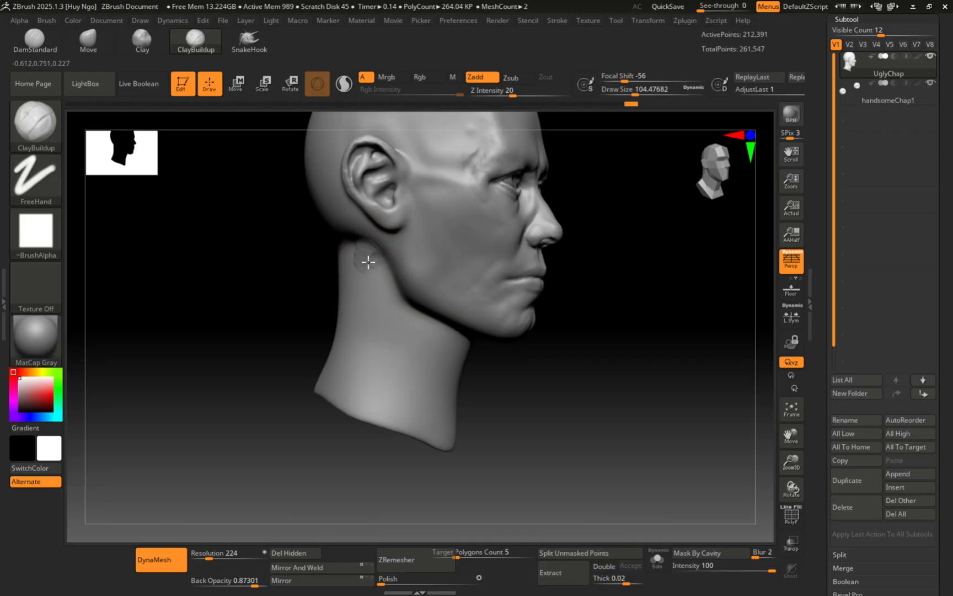
pyautogui.moveTo(518, 426)
pyautogui.mouseDown()
pyautogui.moveTo(444, 431)
pyautogui.moveTo(450, 407)
pyautogui.mouseUp()
# Step: Build a clay ridge down the neck from below the ear to its base
pyautogui.press('ctrl')
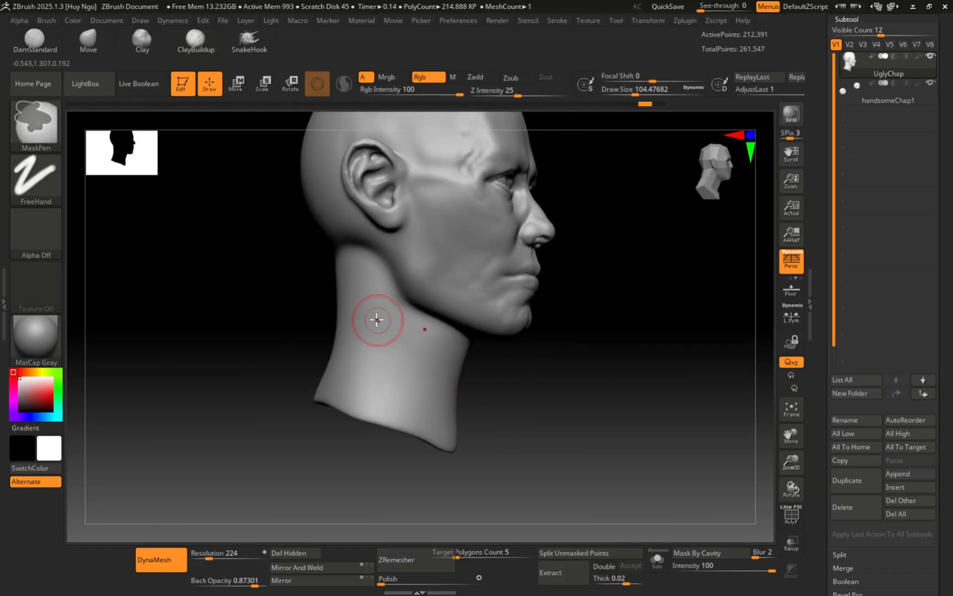
pyautogui.hotkey('ctrl', 'z')
pyautogui.press('s')
pyautogui.moveTo(377, 319); pyautogui.dragTo(379, 317)
pyautogui.keyDown('ctrl'); pyautogui.moveTo(379, 317); pyautogui.dragTo(373, 312, button='right'); pyautogui.keyUp('ctrl')
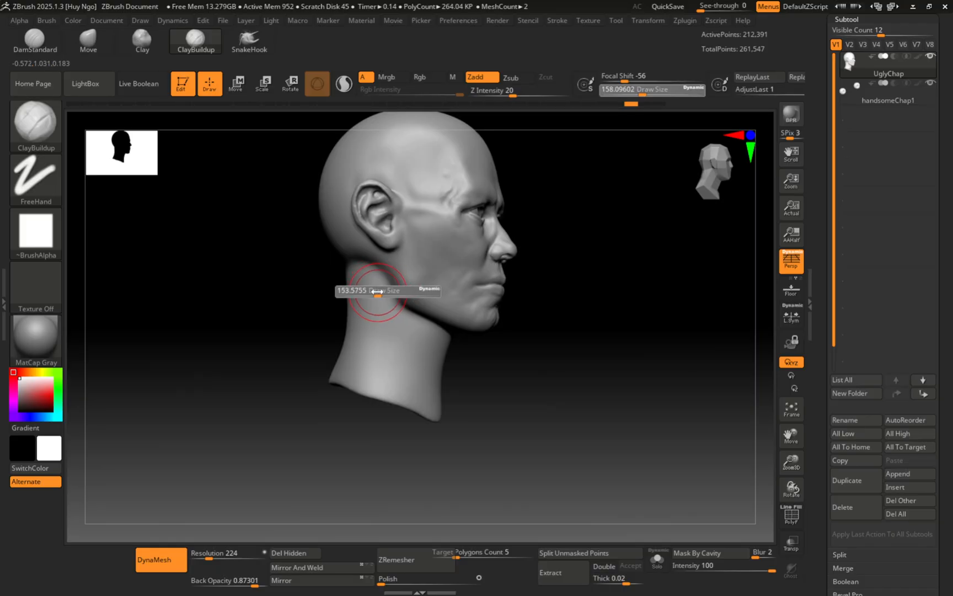
pyautogui.moveTo(368, 266)
pyautogui.mouseDown()
pyautogui.moveTo(407, 349)
pyautogui.moveTo(371, 265)
pyautogui.mouseUp()
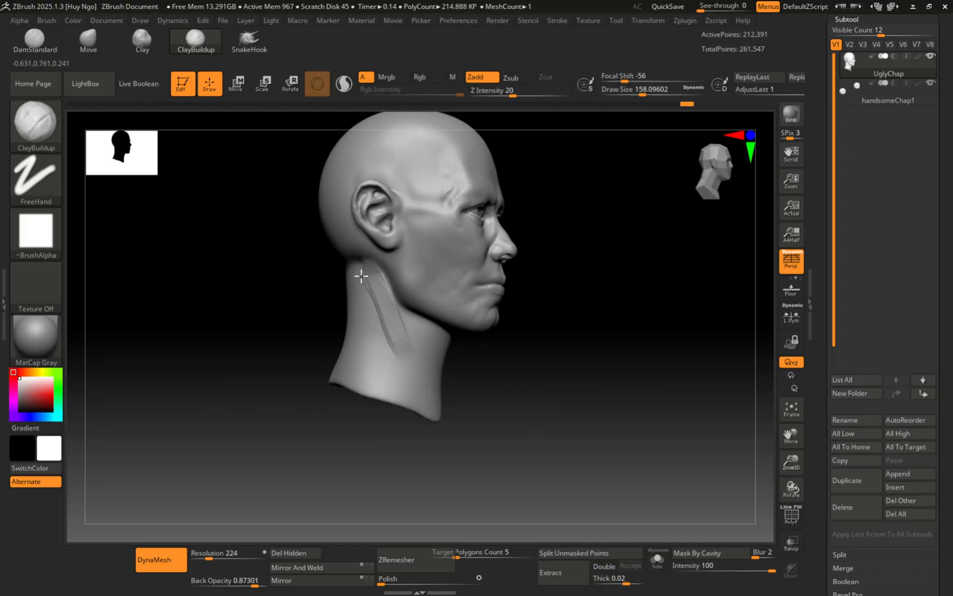
pyautogui.moveTo(386, 286); pyautogui.dragTo(373, 303, button='right')
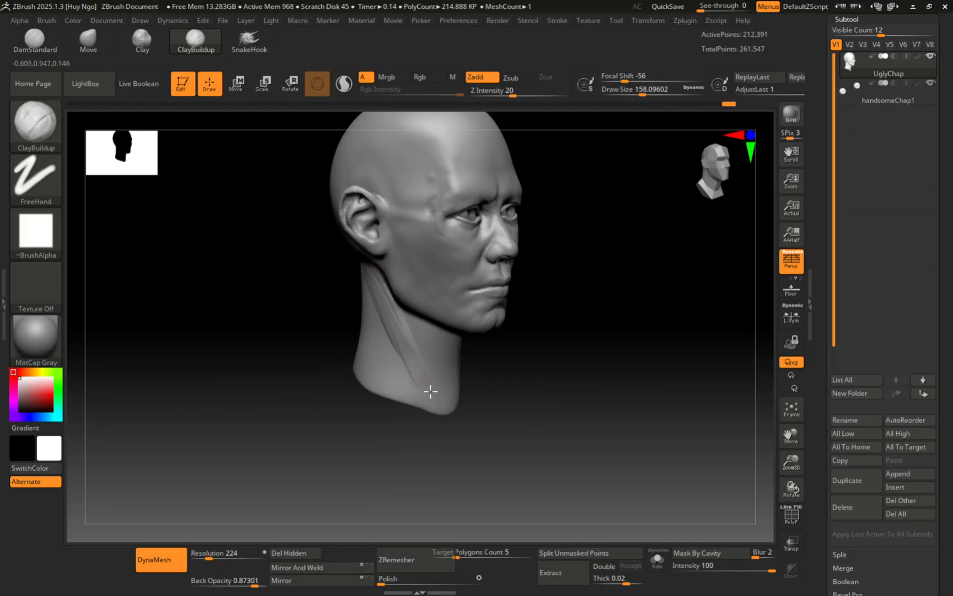
pyautogui.moveTo(430, 391); pyautogui.dragTo(445, 413)
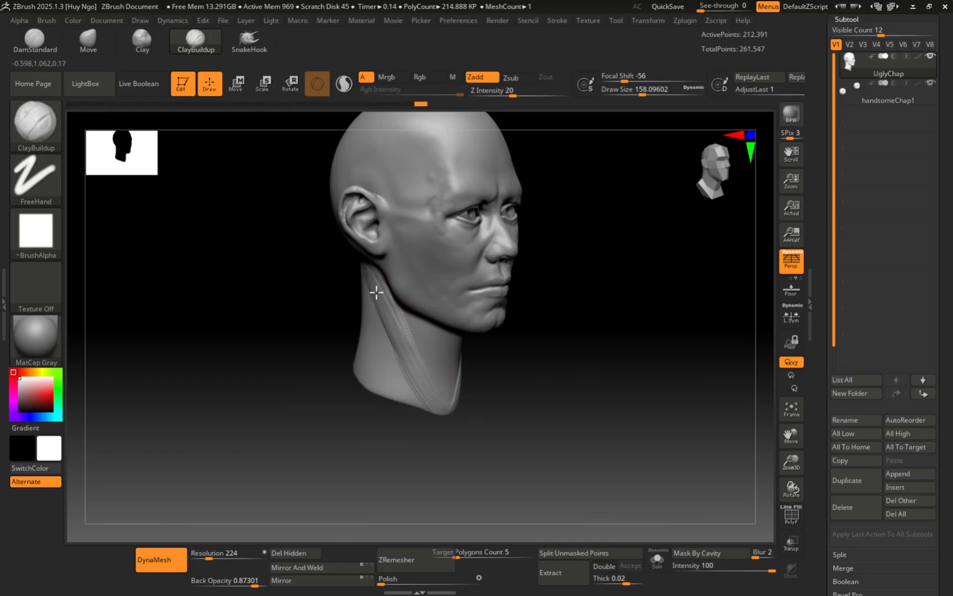
pyautogui.moveTo(374, 287); pyautogui.dragTo(393, 302, button='right')
# Step: Fill the groove on the side of the neck with a size-172 brush
pyautogui.press('s')
pyautogui.moveTo(373, 271); pyautogui.dragTo(375, 272)
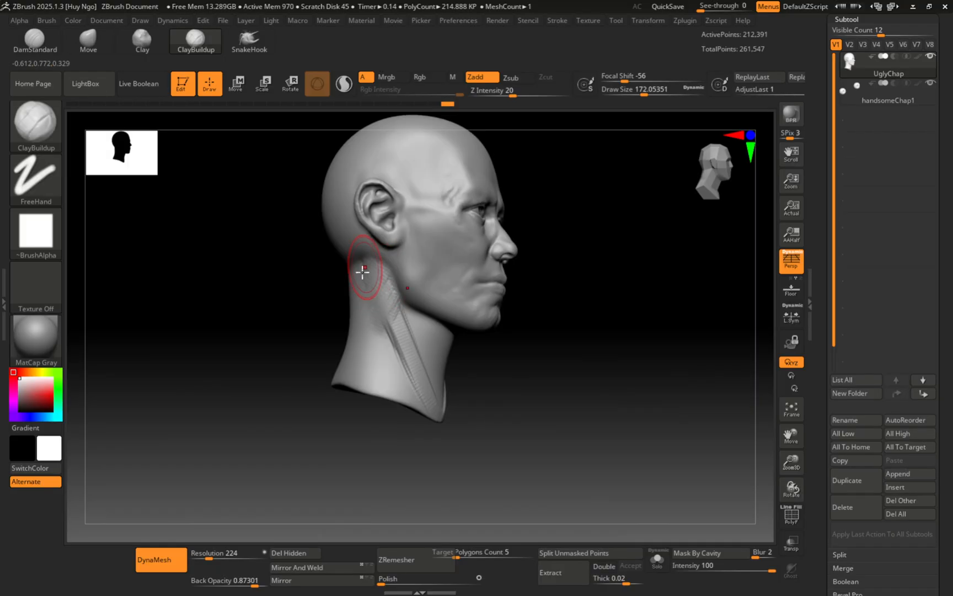
pyautogui.moveTo(395, 287)
pyautogui.mouseDown(button='right')
pyautogui.moveTo(378, 347)
pyautogui.moveTo(391, 303)
pyautogui.mouseUp(button='right')
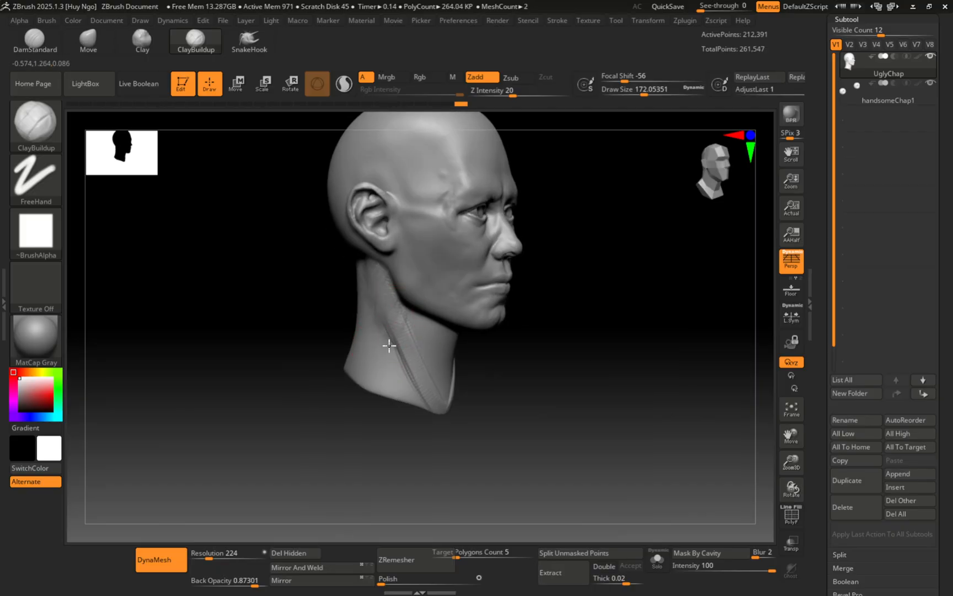
pyautogui.moveTo(389, 346); pyautogui.dragTo(383, 349)
pyautogui.moveTo(382, 349)
pyautogui.mouseDown()
pyautogui.moveTo(387, 331)
pyautogui.moveTo(395, 346)
pyautogui.moveTo(393, 323)
pyautogui.moveTo(403, 334)
pyautogui.mouseUp()
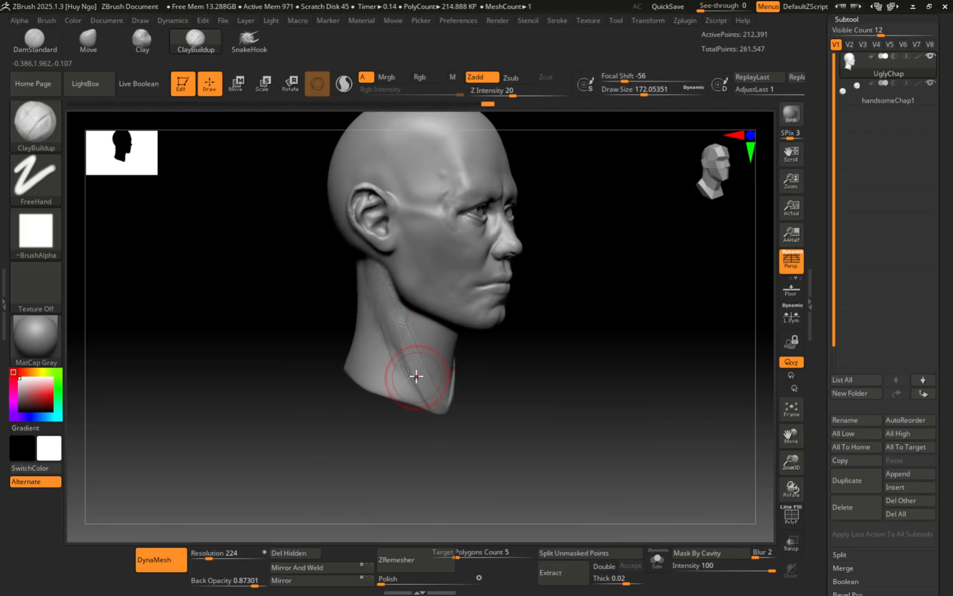
# Step: Build up the sternocleidomastoid muscle along the side of the neck
pyautogui.moveTo(406, 369); pyautogui.dragTo(408, 316, button='right')
pyautogui.moveTo(372, 287); pyautogui.dragTo(409, 383)
pyautogui.moveTo(385, 315); pyautogui.dragTo(414, 386)
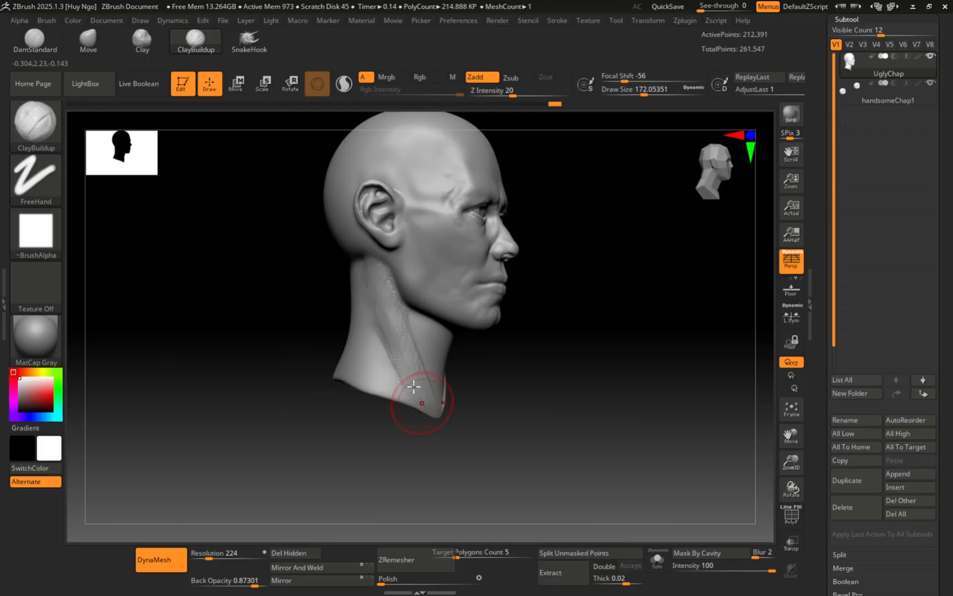
pyautogui.moveTo(397, 347); pyautogui.dragTo(410, 318)
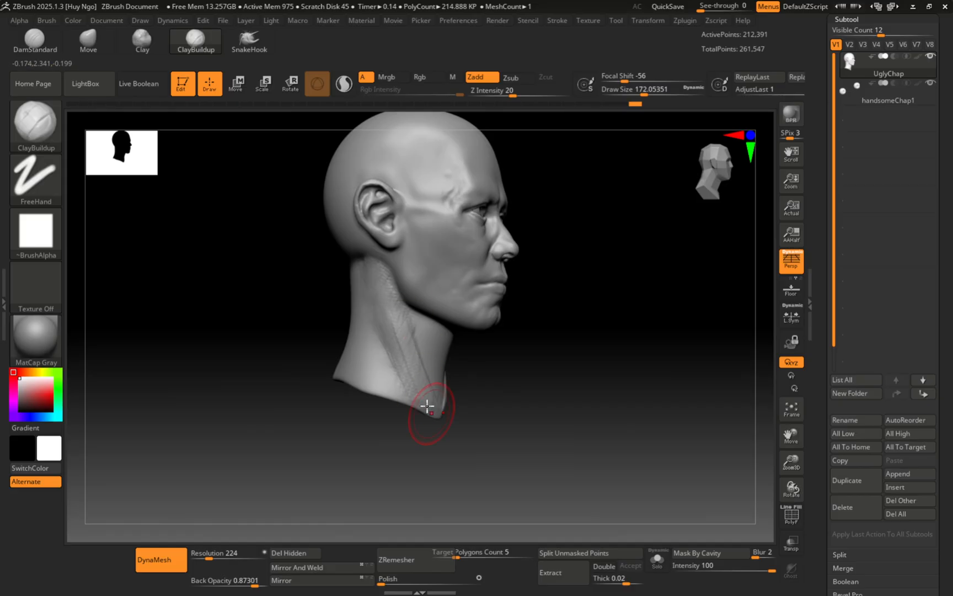
pyautogui.moveTo(360, 241)
pyautogui.mouseDown()
pyautogui.moveTo(382, 260)
pyautogui.moveTo(391, 347)
pyautogui.mouseUp()
# Step: Add more clay to the neck muscle, then reduce the brush to about 116
pyautogui.moveTo(371, 326); pyautogui.dragTo(322, 349, button='right')
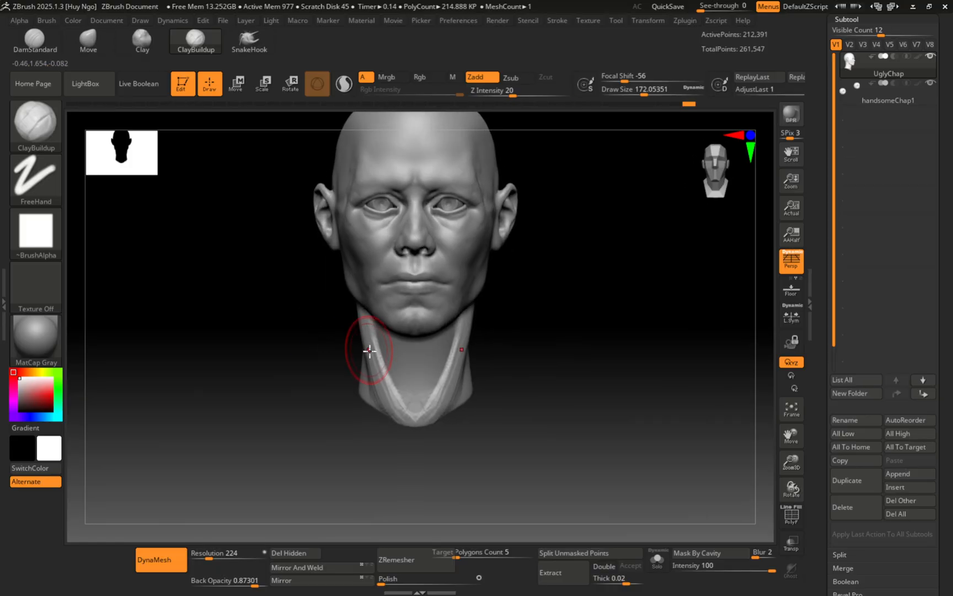
pyautogui.moveTo(385, 364); pyautogui.dragTo(417, 340, button='right')
pyautogui.press('s')
pyautogui.moveTo(416, 340); pyautogui.dragTo(405, 340)
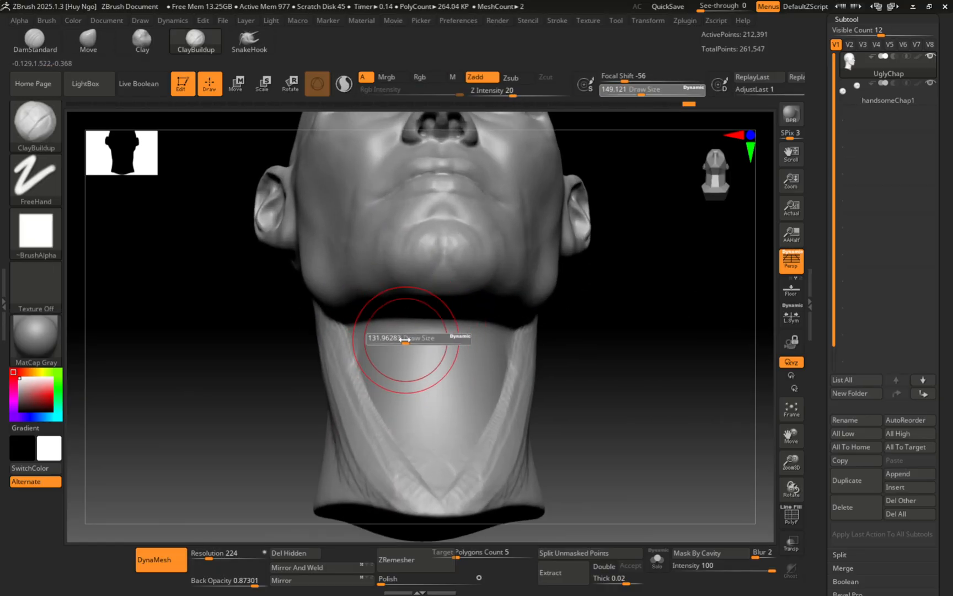
pyautogui.moveTo(395, 327)
pyautogui.mouseDown(button='right')
pyautogui.moveTo(412, 336)
pyautogui.moveTo(401, 325)
pyautogui.moveTo(334, 366)
pyautogui.mouseUp(button='right')
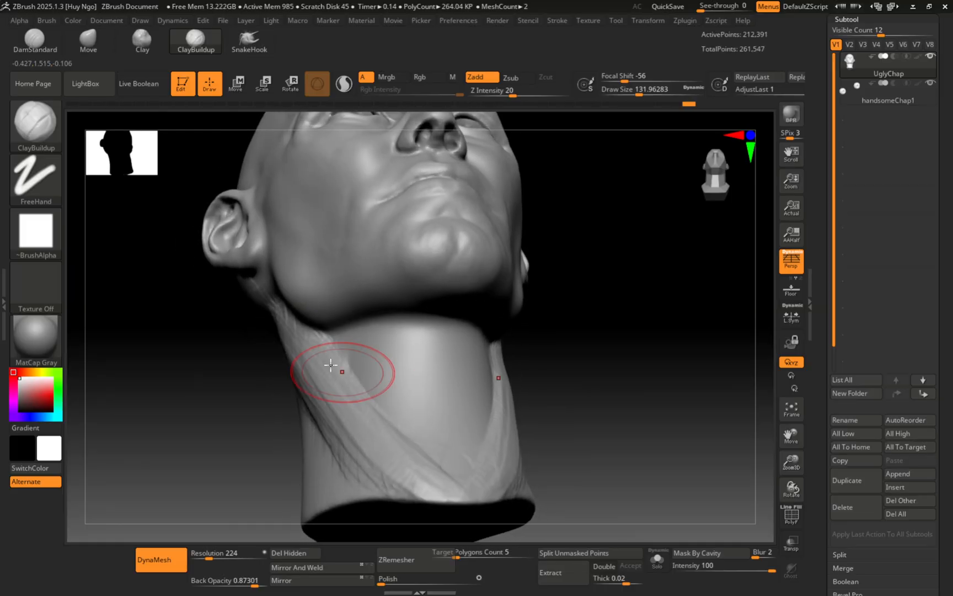
pyautogui.press('s')
pyautogui.moveTo(373, 345); pyautogui.dragTo(365, 346)
pyautogui.moveTo(365, 346)
pyautogui.mouseDown(button='right')
pyautogui.moveTo(363, 362)
pyautogui.moveTo(359, 345)
pyautogui.mouseUp(button='right')
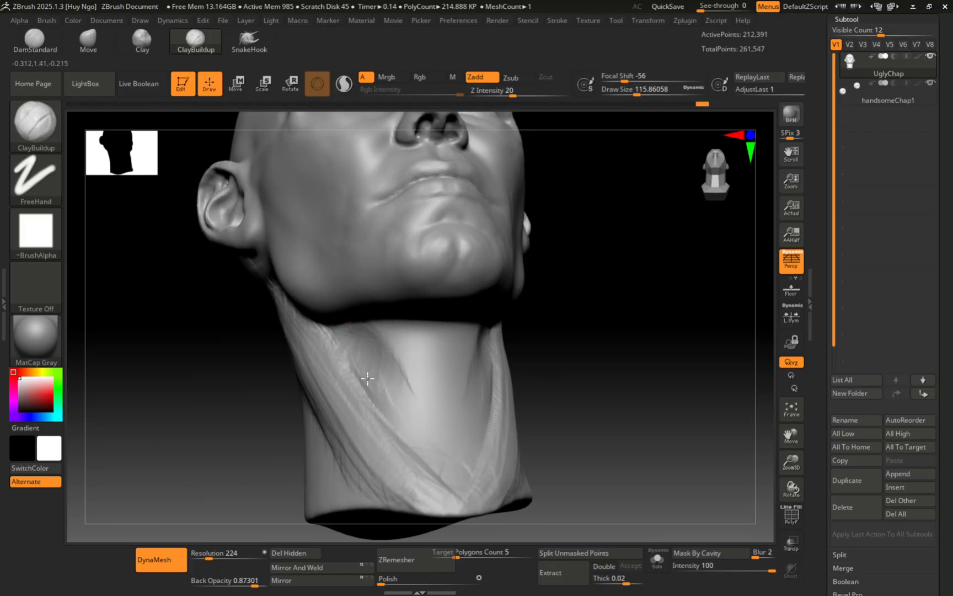
# Step: Add clay along the front of the throat under the chin, then smooth it
pyautogui.moveTo(403, 419); pyautogui.dragTo(405, 424)
pyautogui.moveTo(356, 343); pyautogui.dragTo(361, 346)
pyautogui.moveTo(362, 347); pyautogui.dragTo(351, 315, button='right')
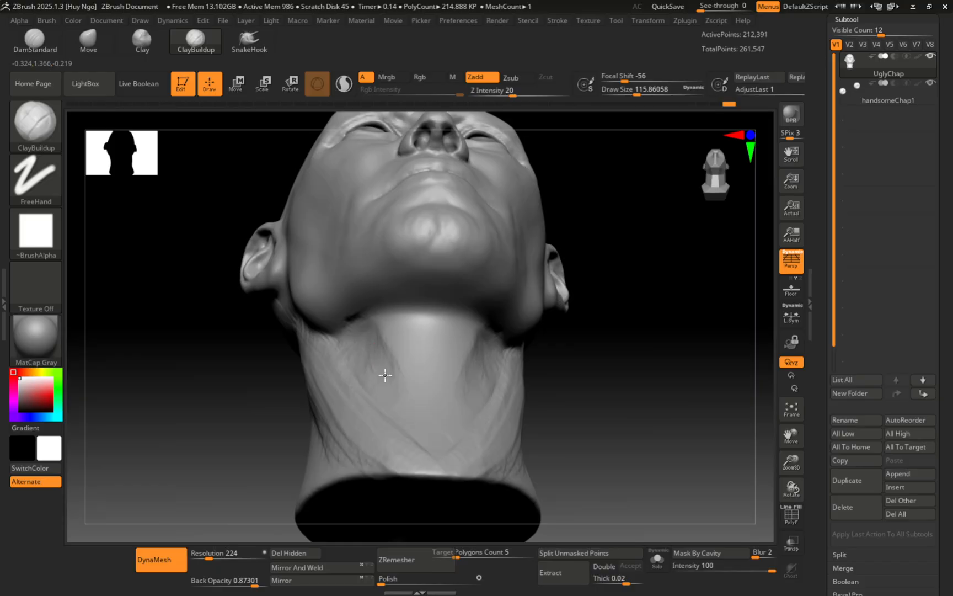
pyautogui.moveTo(379, 370)
pyautogui.mouseDown(button='right')
pyautogui.moveTo(425, 389)
pyautogui.moveTo(389, 398)
pyautogui.mouseUp(button='right')
pyautogui.press('shift')
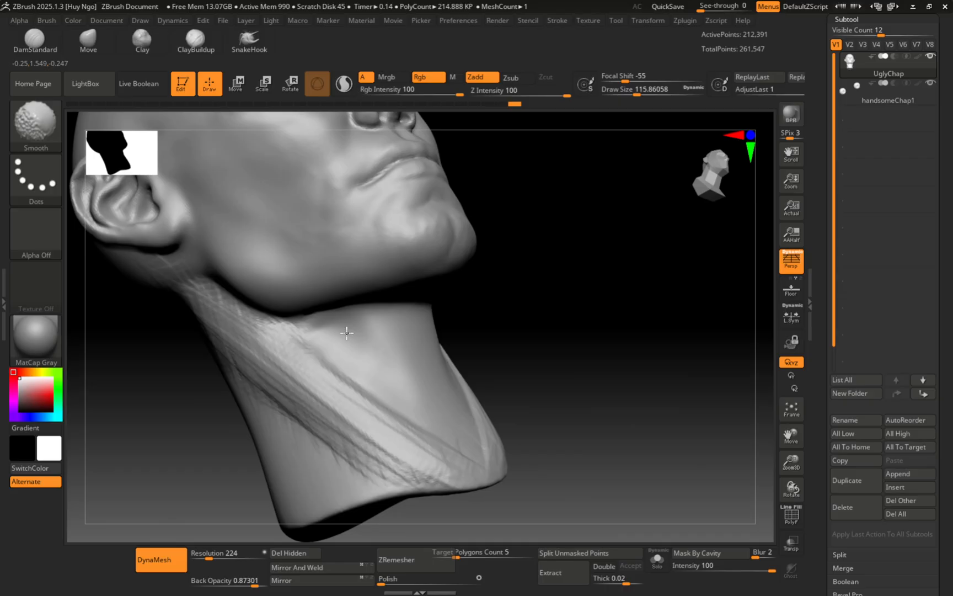
pyautogui.moveTo(346, 332)
pyautogui.mouseDown(button='right')
pyautogui.moveTo(389, 357)
pyautogui.moveTo(425, 314)
pyautogui.moveTo(400, 342)
pyautogui.moveTo(377, 279)
pyautogui.moveTo(416, 338)
pyautogui.mouseUp(button='right')
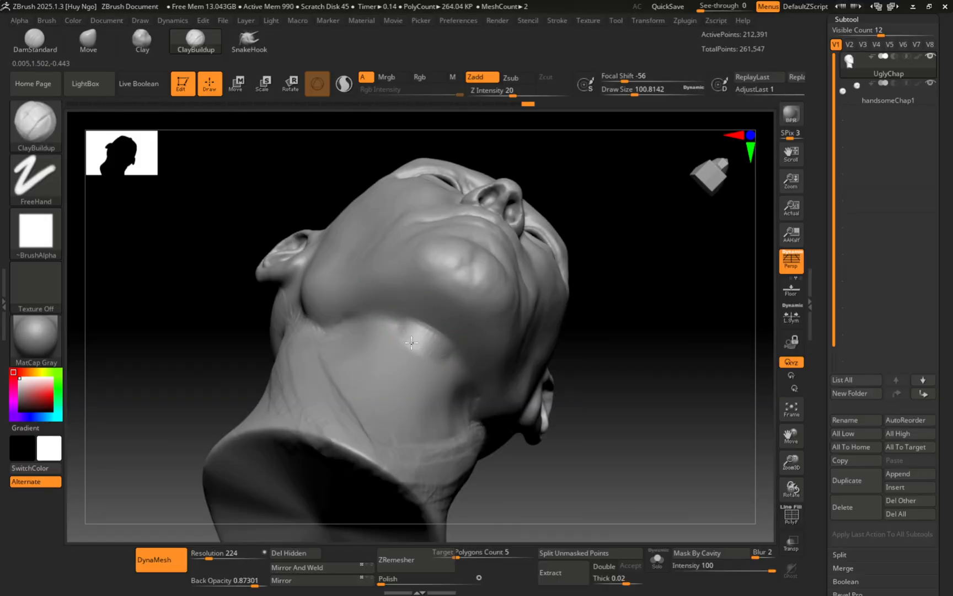
pyautogui.moveTo(405, 332); pyautogui.dragTo(406, 334, button='right')
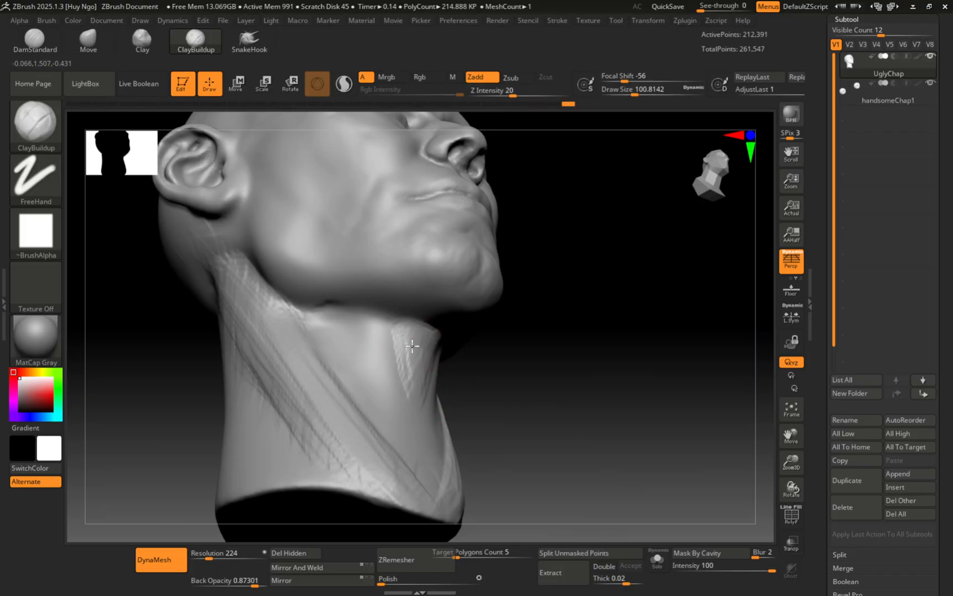
pyautogui.press('shift')
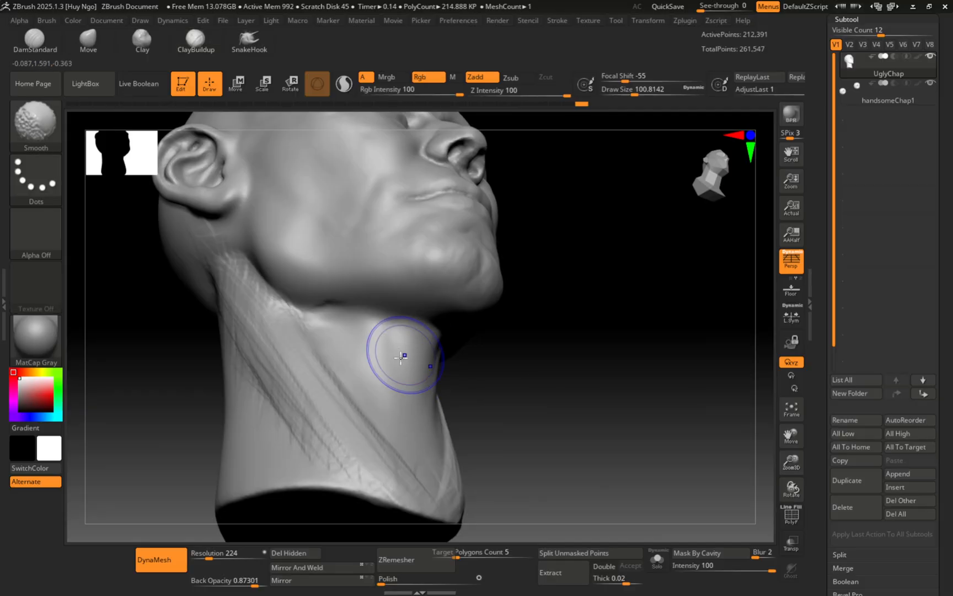
pyautogui.moveTo(400, 358)
pyautogui.mouseDown(button='right')
pyautogui.moveTo(428, 369)
pyautogui.moveTo(362, 349)
pyautogui.mouseUp(button='right')
# Step: Smooth the neck ridge below the jaw with a 163 draw-size brush and review it from several angles
pyautogui.press('s')
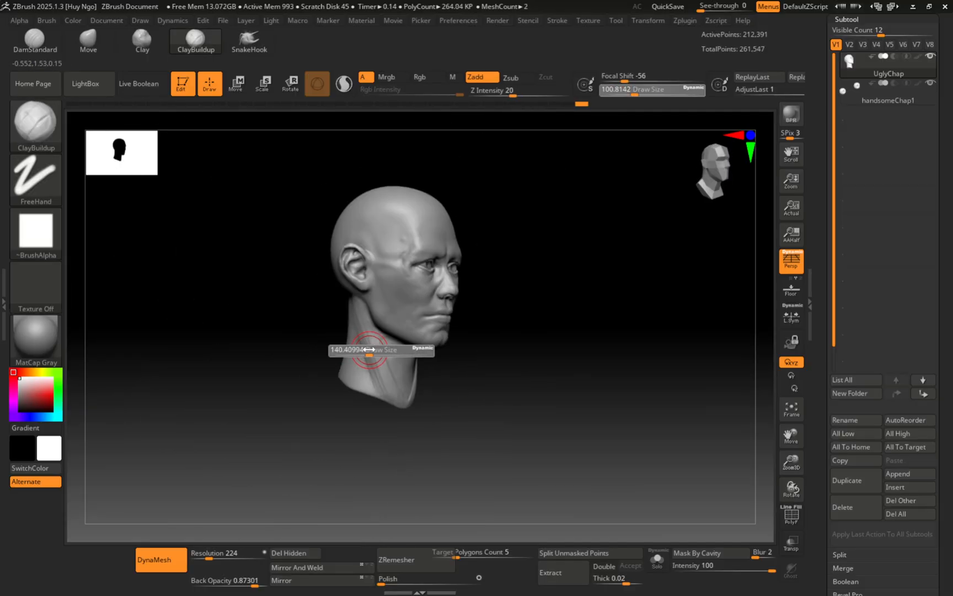
pyautogui.moveTo(369, 349); pyautogui.dragTo(371, 349)
pyautogui.moveTo(372, 349)
pyautogui.keyDown('shift'); pyautogui.mouseDown(button='right')
pyautogui.moveTo(334, 349)
pyautogui.moveTo(379, 364)
pyautogui.moveTo(394, 352)
pyautogui.mouseUp(button='right'); pyautogui.keyUp('shift')
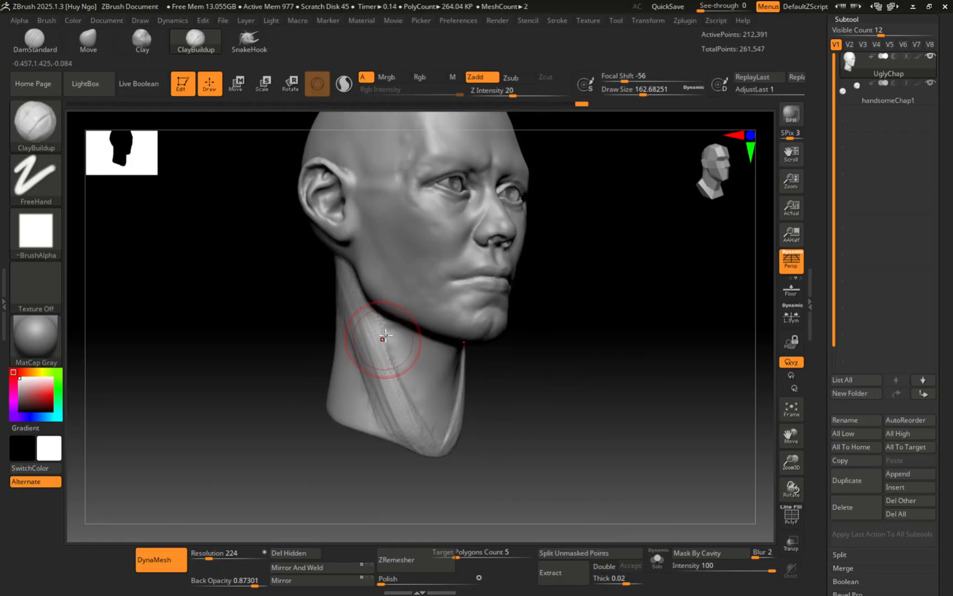
pyautogui.press('shift')
pyautogui.moveTo(392, 341)
pyautogui.mouseDown()
pyautogui.moveTo(396, 370)
pyautogui.moveTo(384, 330)
pyautogui.mouseUp()
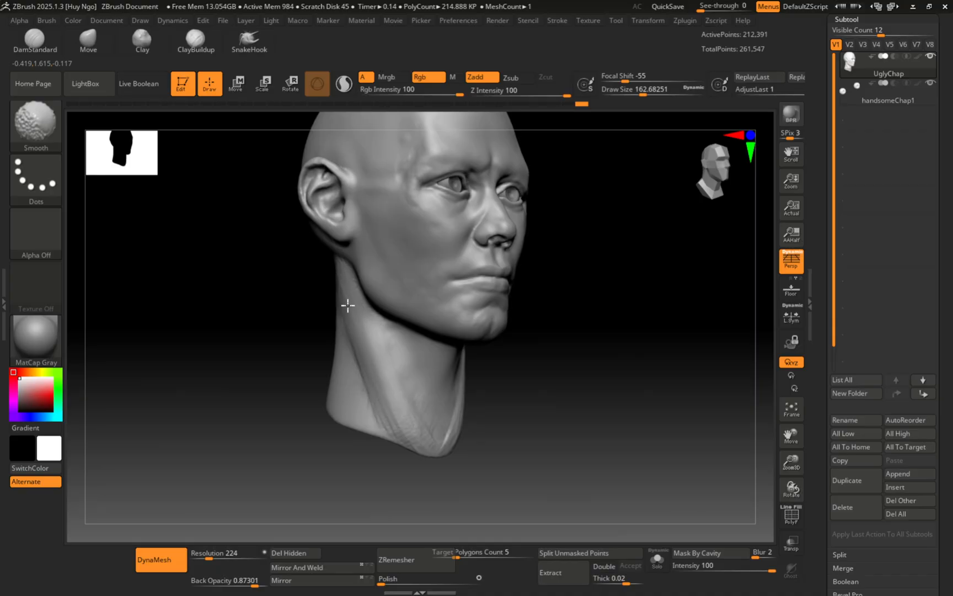
pyautogui.moveTo(329, 284)
pyautogui.keyDown('shift'); pyautogui.mouseDown(button='right')
pyautogui.moveTo(321, 362)
pyautogui.moveTo(350, 364)
pyautogui.moveTo(354, 333)
pyautogui.mouseUp(button='right'); pyautogui.keyUp('shift')
pyautogui.moveTo(372, 370); pyautogui.dragTo(336, 410, button='right')
pyautogui.moveTo(344, 345)
pyautogui.mouseDown(button='right')
pyautogui.moveTo(315, 364)
pyautogui.moveTo(351, 306)
pyautogui.moveTo(373, 318)
pyautogui.moveTo(366, 323)
pyautogui.moveTo(389, 327)
pyautogui.moveTo(357, 367)
pyautogui.moveTo(369, 309)
pyautogui.moveTo(350, 346)
pyautogui.moveTo(372, 393)
pyautogui.moveTo(388, 369)
pyautogui.mouseUp(button='right')
# Step: Show the polygroups, shrink the brush to about 62, and merge all polygroups into one with Ctrl+W
pyautogui.hotkey('shift', 'f')
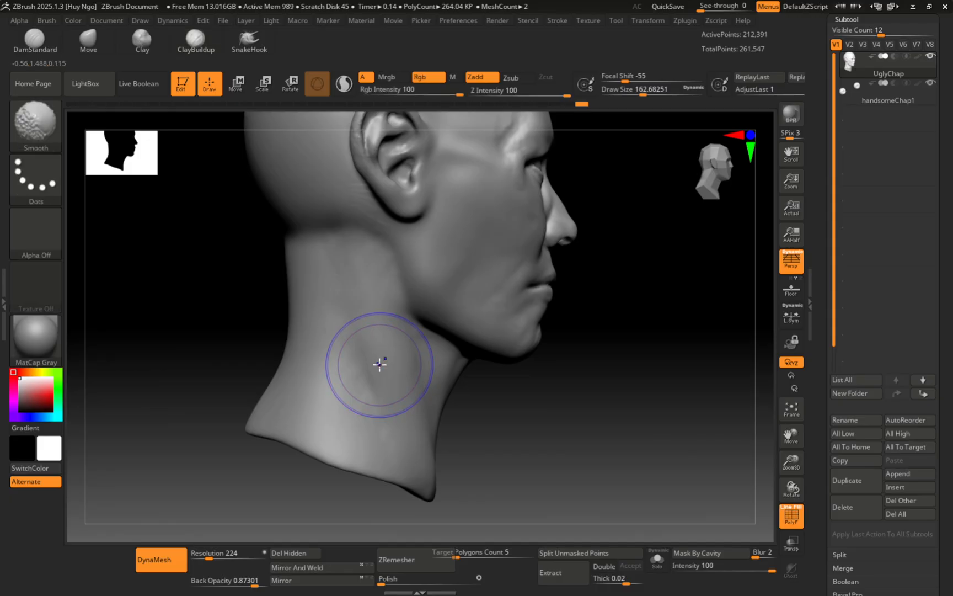
pyautogui.moveTo(389, 305)
pyautogui.mouseDown(button='right')
pyautogui.moveTo(374, 311)
pyautogui.moveTo(428, 271)
pyautogui.moveTo(368, 281)
pyautogui.moveTo(347, 256)
pyautogui.moveTo(423, 259)
pyautogui.moveTo(427, 283)
pyautogui.mouseUp(button='right')
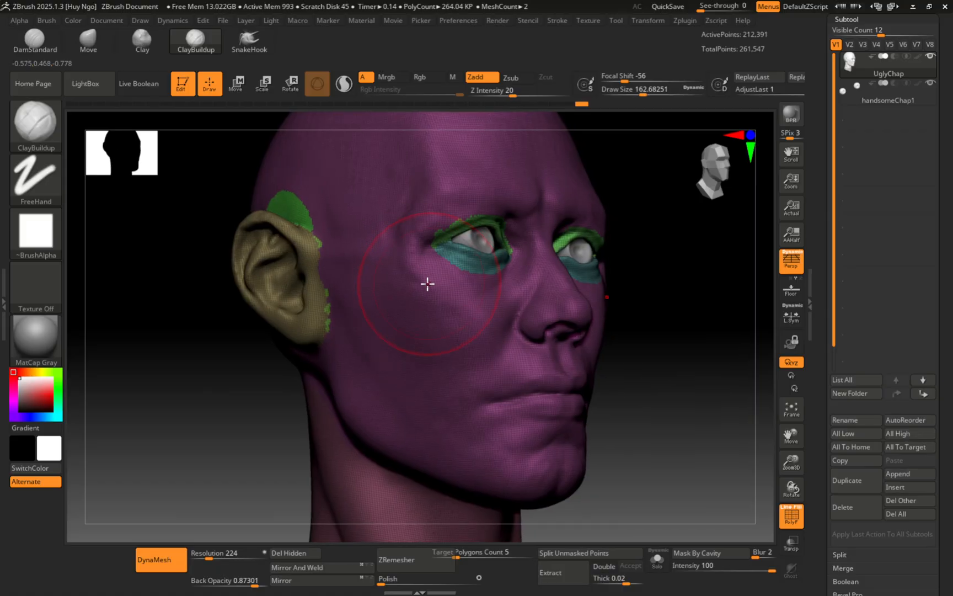
pyautogui.keyDown('ctrl'); pyautogui.moveTo(472, 226); pyautogui.dragTo(491, 264, button='right'); pyautogui.keyUp('ctrl')
pyautogui.press('s')
pyautogui.moveTo(491, 265); pyautogui.dragTo(478, 264)
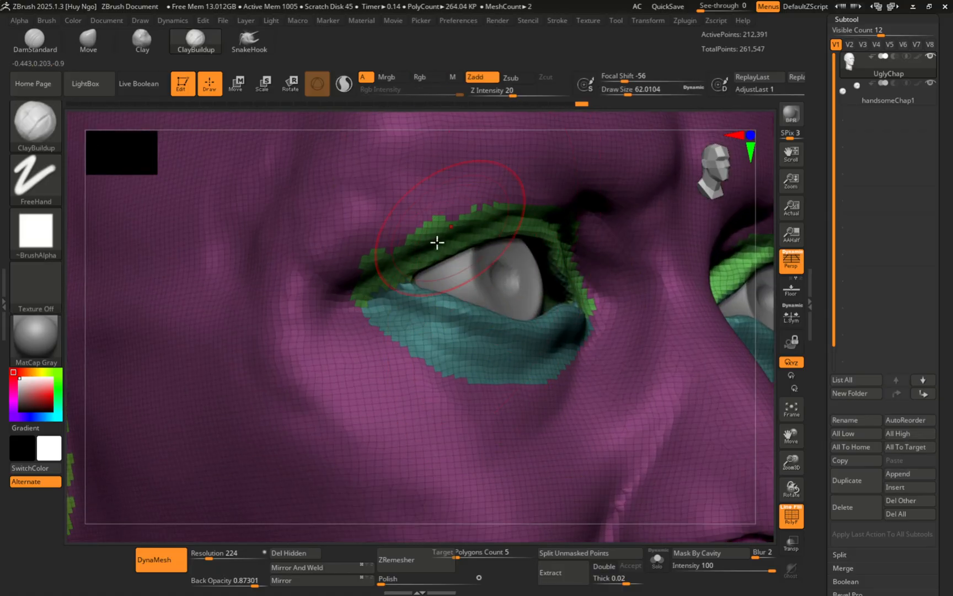
pyautogui.moveTo(498, 225)
pyautogui.keyDown('ctrl'); pyautogui.mouseDown(button='right')
pyautogui.moveTo(423, 248)
pyautogui.moveTo(440, 283)
pyautogui.mouseUp(button='right'); pyautogui.keyUp('ctrl')
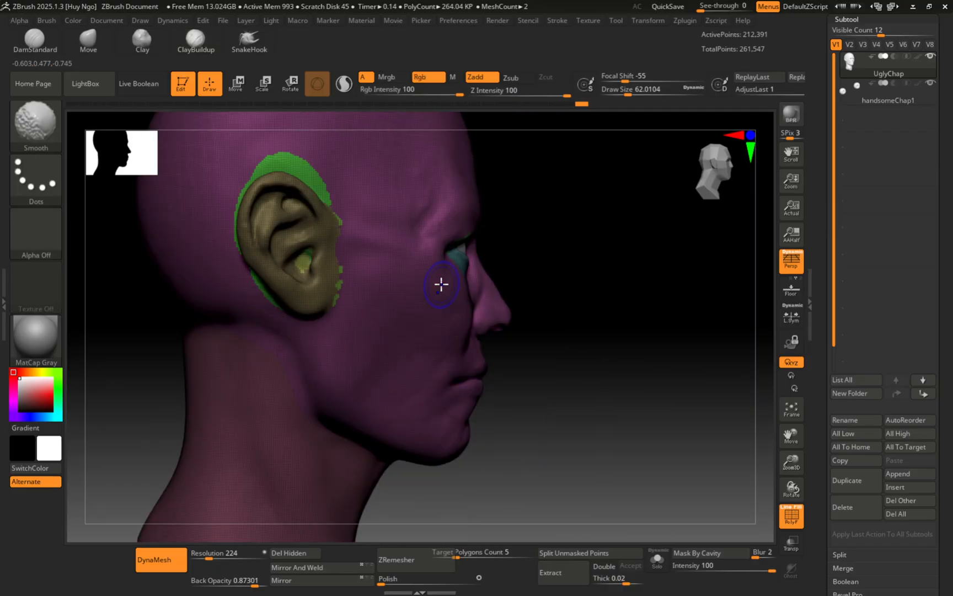
pyautogui.press('ctrl')
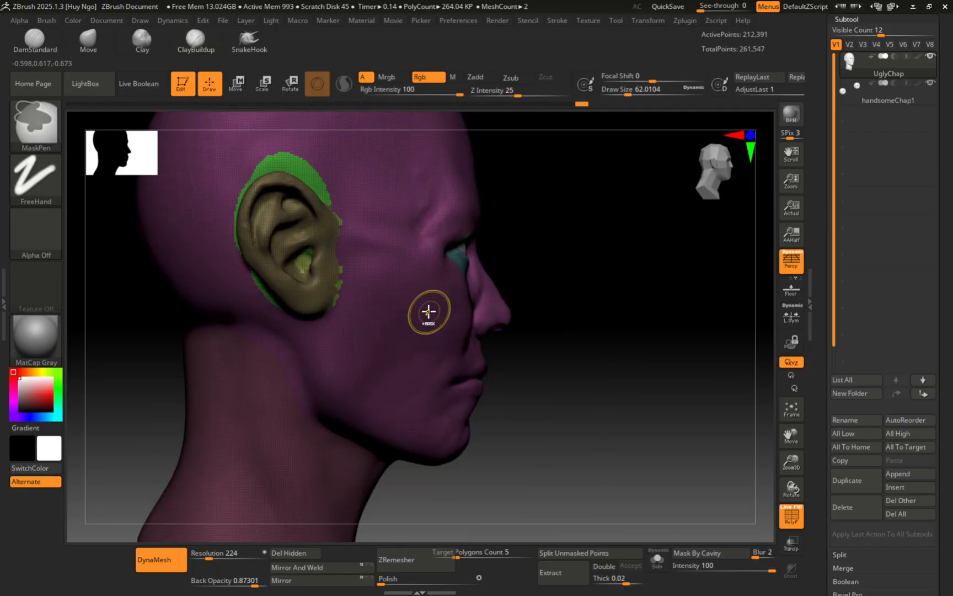
pyautogui.hotkey('ctrl', 'w')
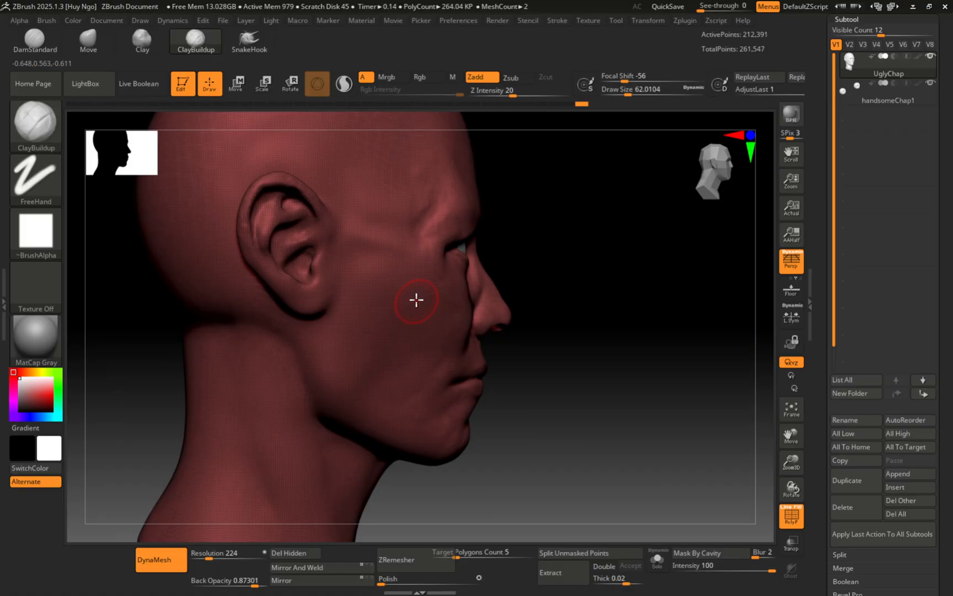
# Step: Smooth the bumps where the ear meets the head
pyautogui.moveTo(417, 300); pyautogui.dragTo(402, 329, button='right')
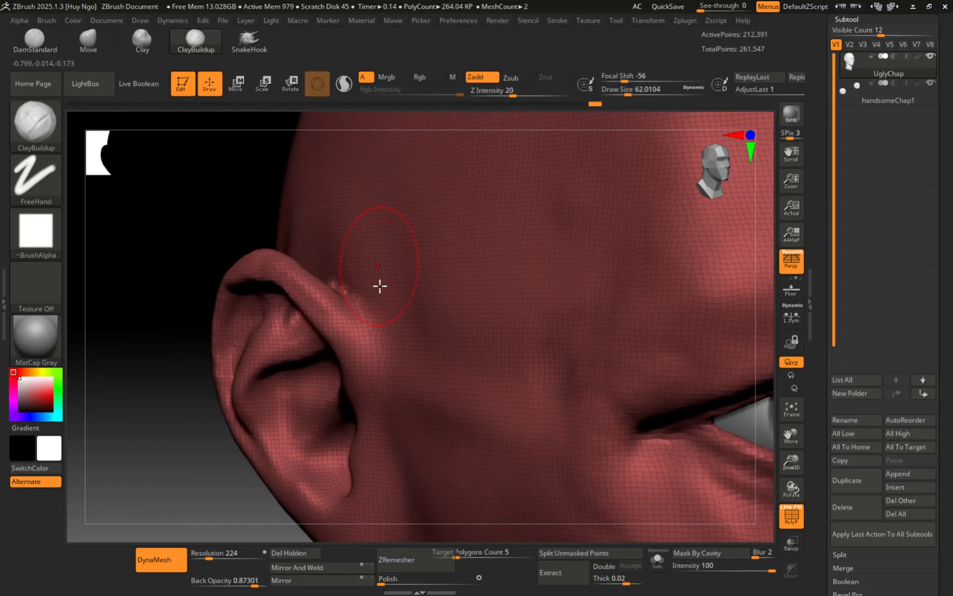
pyautogui.moveTo(379, 286); pyautogui.dragTo(383, 335, button='right')
pyautogui.moveTo(353, 279)
pyautogui.keyDown('shift'); pyautogui.mouseDown()
pyautogui.moveTo(315, 243)
pyautogui.moveTo(371, 295)
pyautogui.mouseUp(); pyautogui.keyUp('shift')
pyautogui.moveTo(400, 328)
pyautogui.mouseDown(button='right')
pyautogui.moveTo(372, 258)
pyautogui.moveTo(372, 200)
pyautogui.moveTo(364, 239)
pyautogui.mouseUp(button='right')
pyautogui.keyDown('alt'); pyautogui.moveTo(374, 283); pyautogui.dragTo(324, 200, button='right'); pyautogui.keyUp('alt')
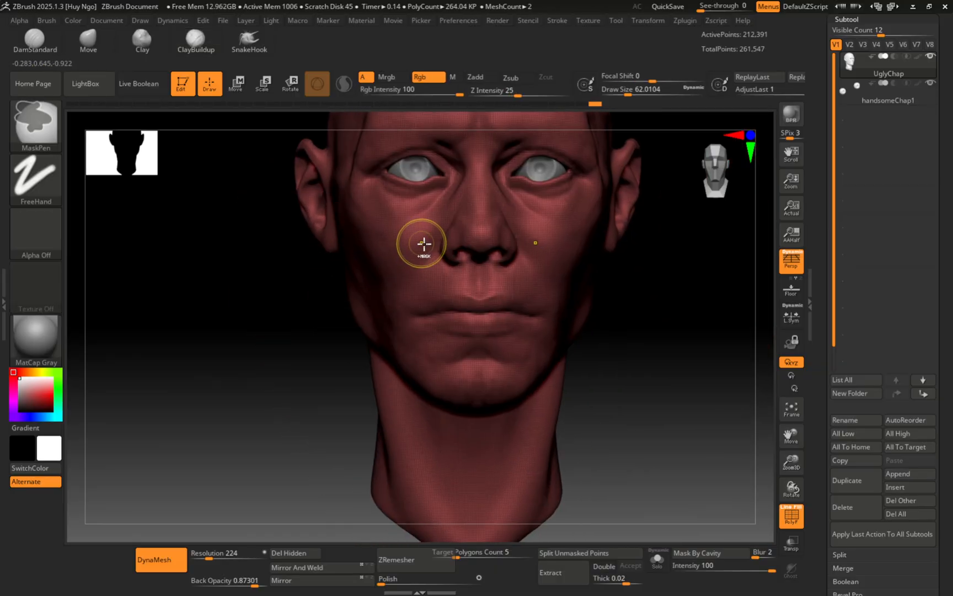
# Step: Smooth the cheek beside the nostril, ending with the brush size at about 51
pyautogui.keyDown('ctrl'); pyautogui.moveTo(423, 243); pyautogui.dragTo(455, 278, button='right'); pyautogui.keyUp('ctrl')
pyautogui.press('s')
pyautogui.moveTo(454, 211); pyautogui.dragTo(447, 211)
pyautogui.moveTo(440, 223); pyautogui.dragTo(473, 227, button='right')
pyautogui.moveTo(460, 214)
pyautogui.keyDown('shift'); pyautogui.mouseDown()
pyautogui.moveTo(444, 245)
pyautogui.moveTo(476, 198)
pyautogui.mouseUp(); pyautogui.keyUp('shift')
pyautogui.keyDown('ctrl'); pyautogui.moveTo(472, 201); pyautogui.dragTo(443, 220, button='right'); pyautogui.keyUp('ctrl')
pyautogui.press('s')
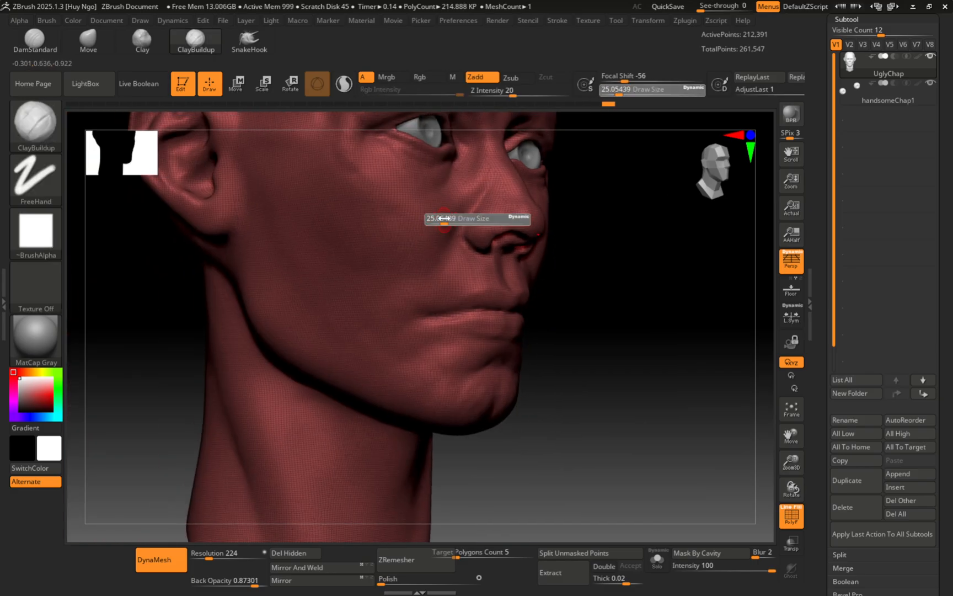
pyautogui.moveTo(443, 221)
pyautogui.mouseDown()
pyautogui.moveTo(449, 228)
pyautogui.moveTo(459, 216)
pyautogui.moveTo(409, 269)
pyautogui.mouseUp()
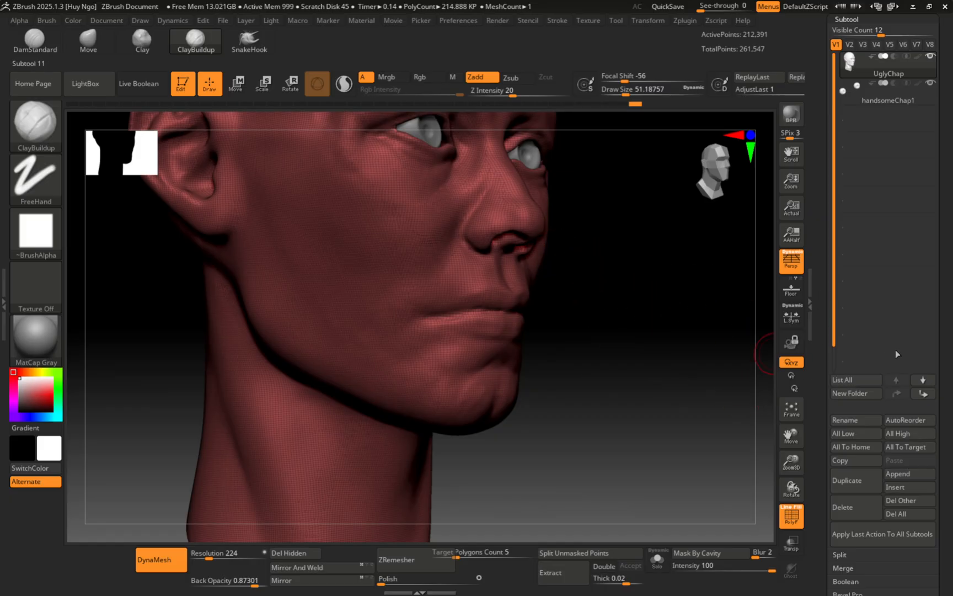
# Step: Scroll the Tool palette down and expand the Polygroups sub-palette for the head
pyautogui.scroll(-10, 945, 350)
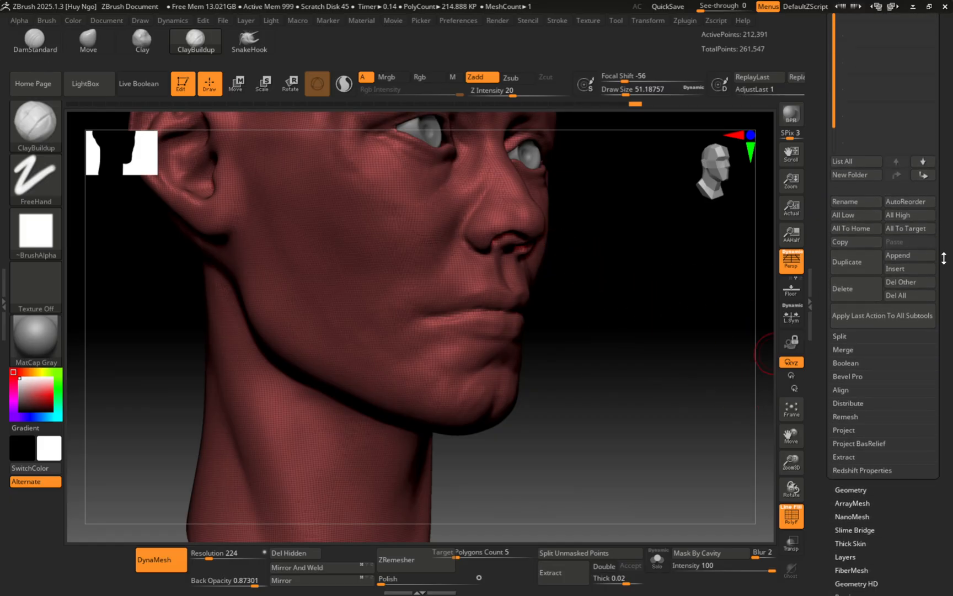
pyautogui.moveTo(899, 329); pyautogui.dragTo(899, 327)
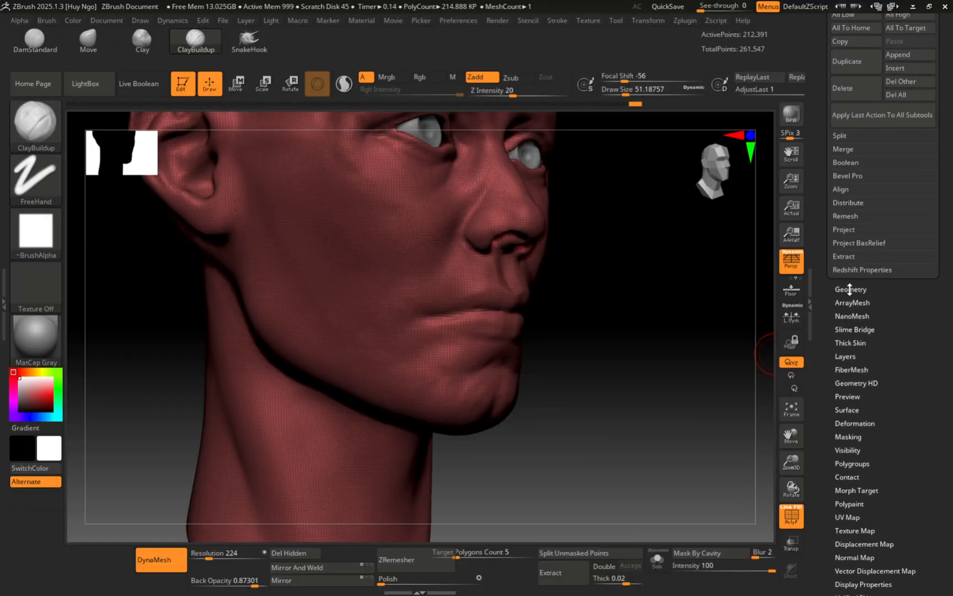
pyautogui.click(850, 289)
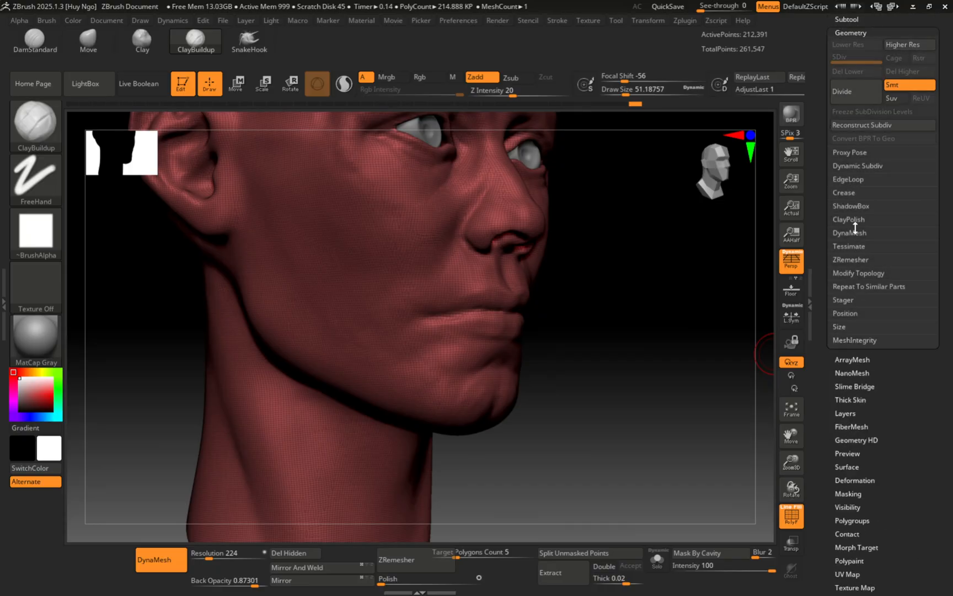
pyautogui.scroll(-5, 891, 359)
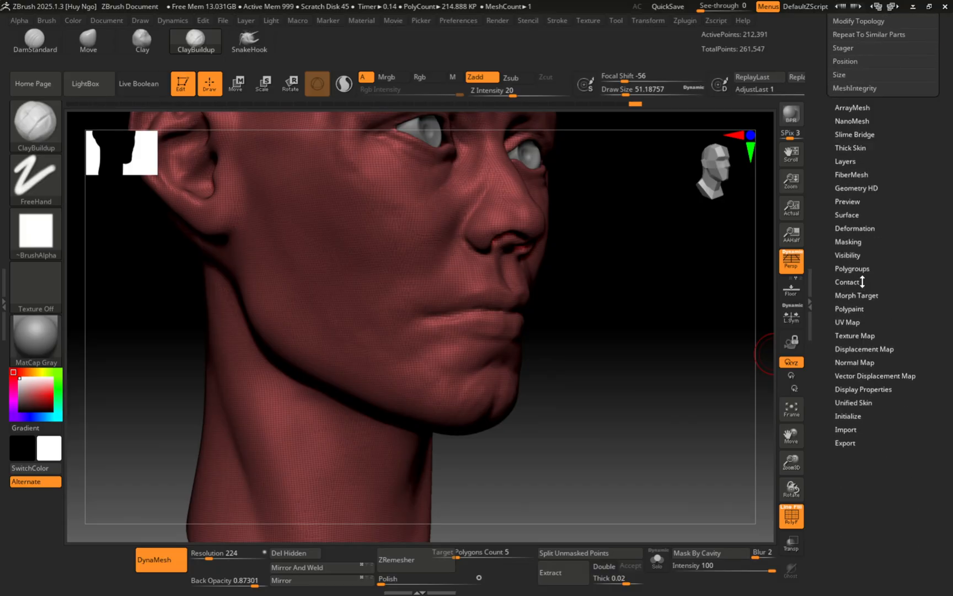
pyautogui.click(855, 268)
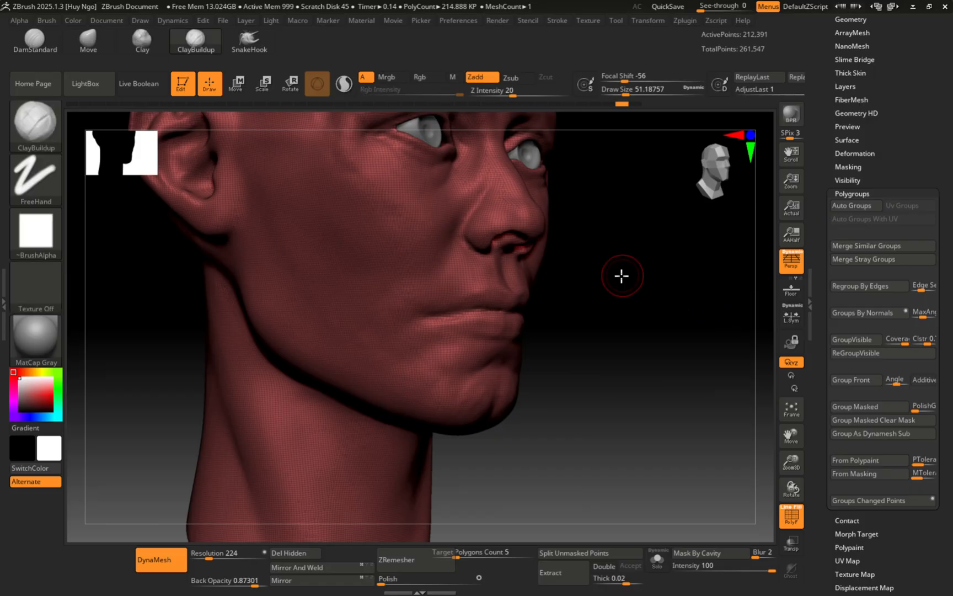
# Step: Undo to restore the coloured polygroups, then merge them into one group with Auto Groups
pyautogui.moveTo(622, 276)
pyautogui.mouseDown()
pyautogui.moveTo(634, 266)
pyautogui.moveTo(607, 356)
pyautogui.mouseUp()
pyautogui.hotkey('ctrl', 'z')
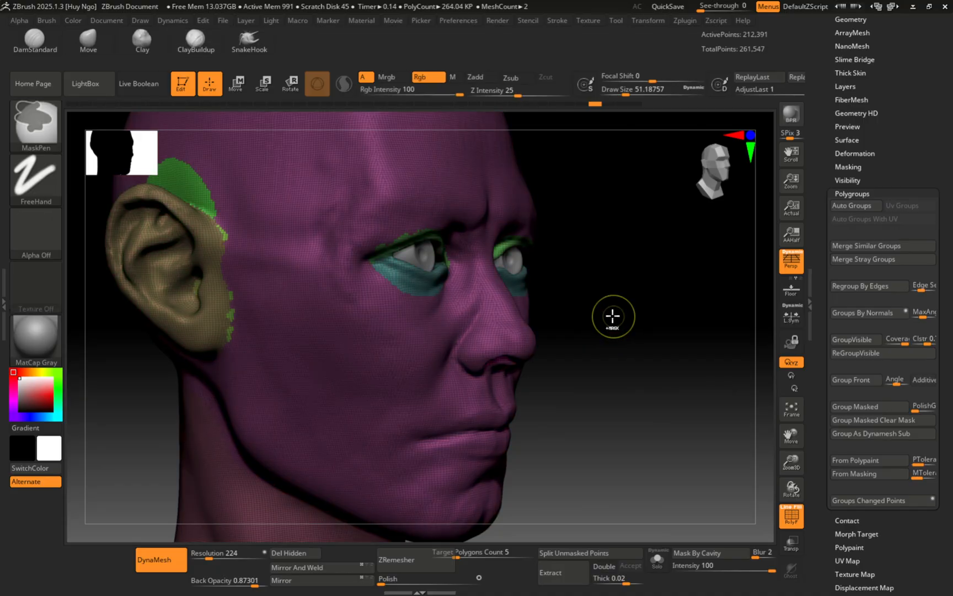
pyautogui.moveTo(619, 306); pyautogui.dragTo(577, 303, button='right')
pyautogui.keyDown('ctrl'); pyautogui.moveTo(636, 278); pyautogui.dragTo(699, 261, button='right'); pyautogui.keyUp('ctrl')
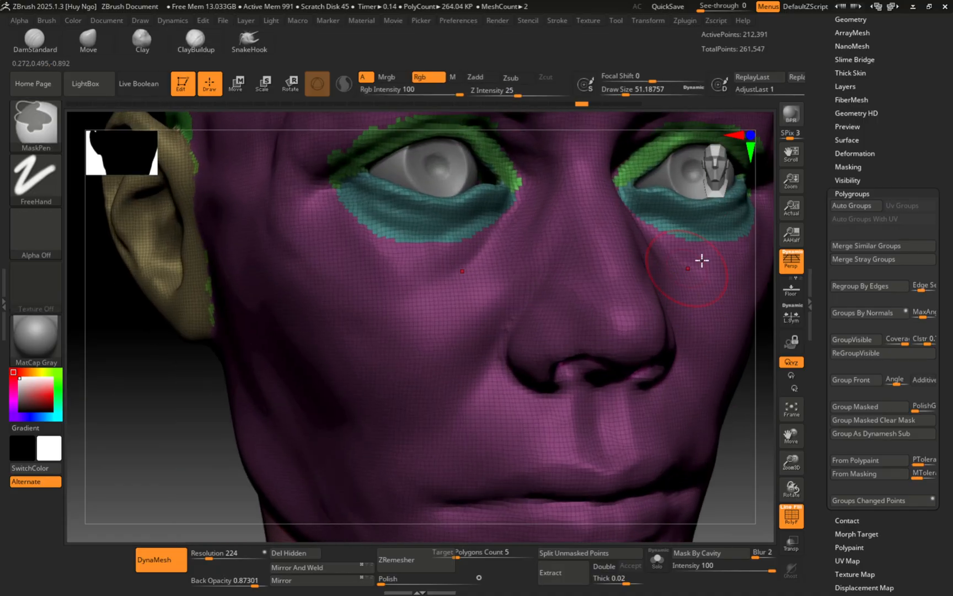
pyautogui.click(863, 204)
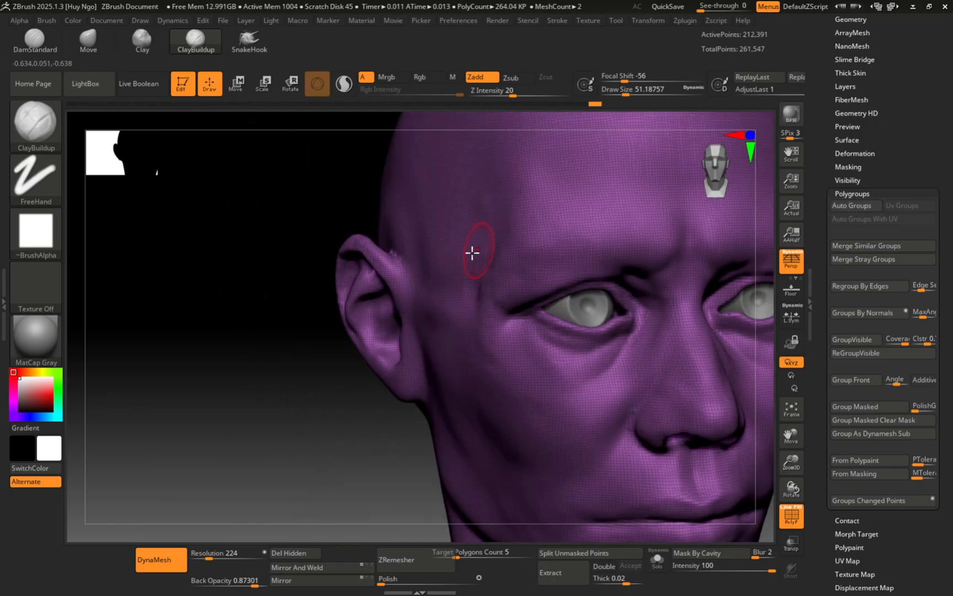
# Step: Smooth a patch of the face with a smaller brush and collapse the Polygroups sub-palette
pyautogui.press('s')
pyautogui.press('shift')
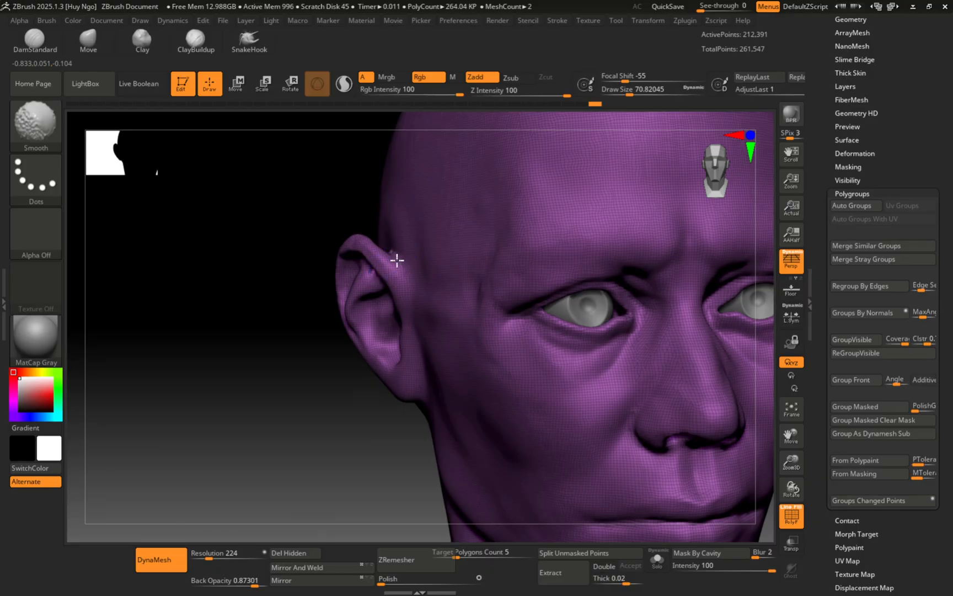
pyautogui.press('b')
pyautogui.press('c')
pyautogui.press('b')
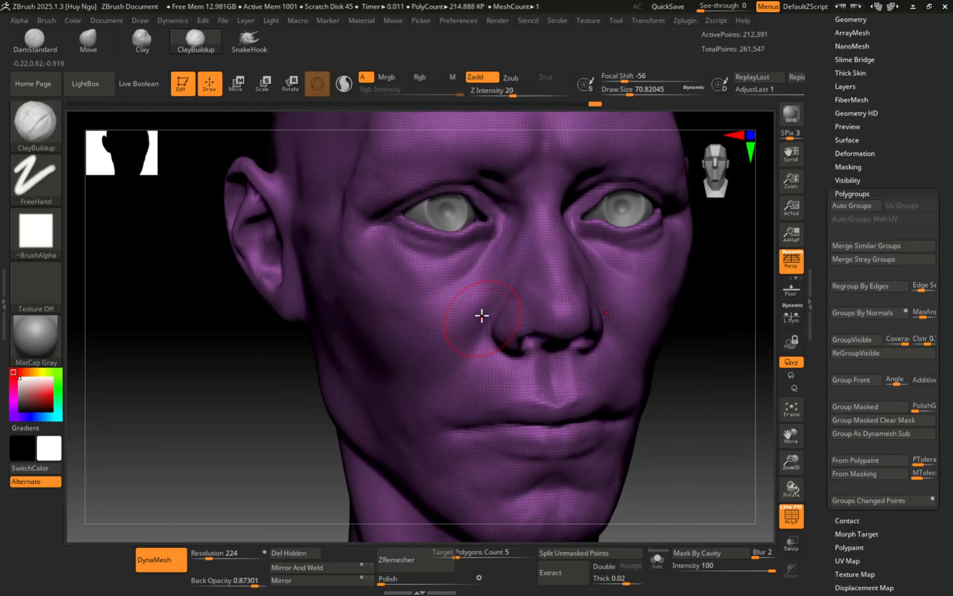
pyautogui.press('s')
pyautogui.click(479, 325)
pyautogui.moveTo(478, 325); pyautogui.dragTo(501, 299, button='right')
pyautogui.press('shift')
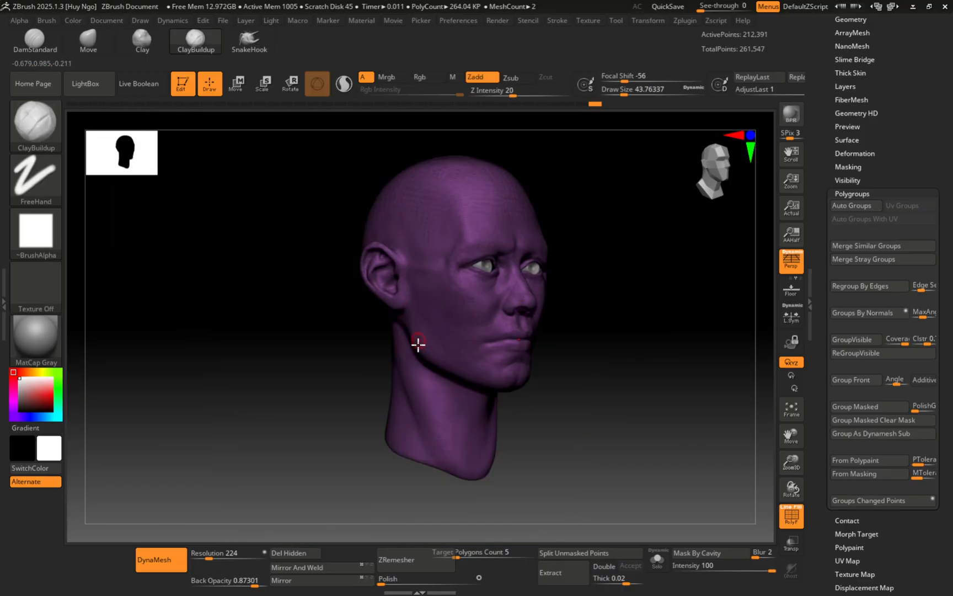
pyautogui.moveTo(419, 343); pyautogui.dragTo(426, 304, button='right')
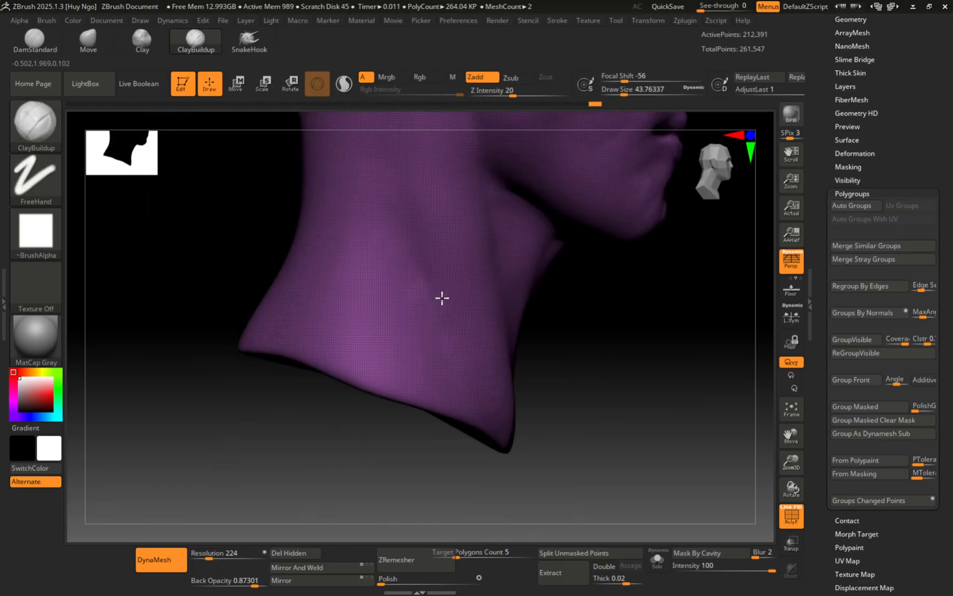
pyautogui.moveTo(442, 298); pyautogui.dragTo(313, 368, button='right')
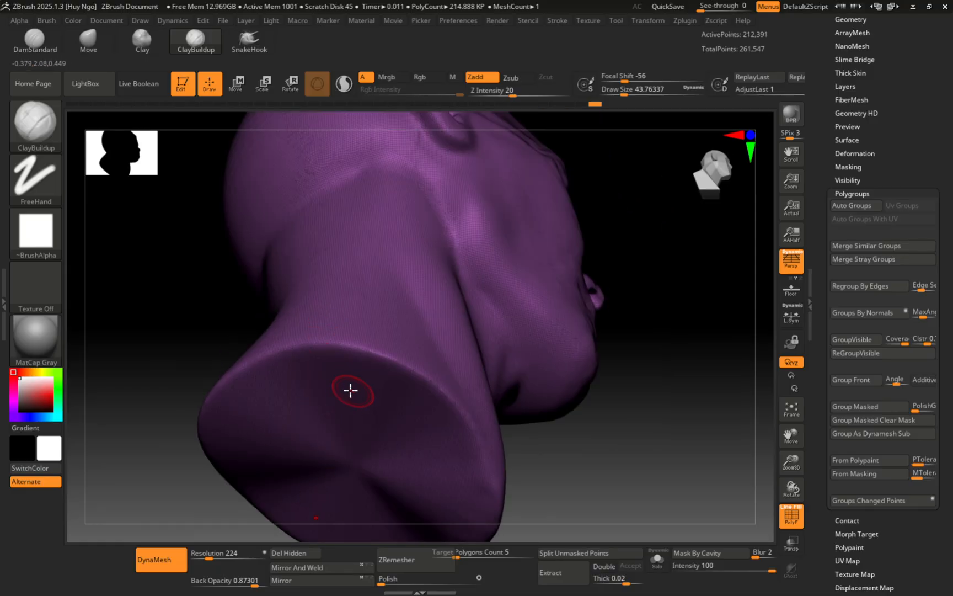
pyautogui.moveTo(350, 390); pyautogui.dragTo(335, 368, button='right')
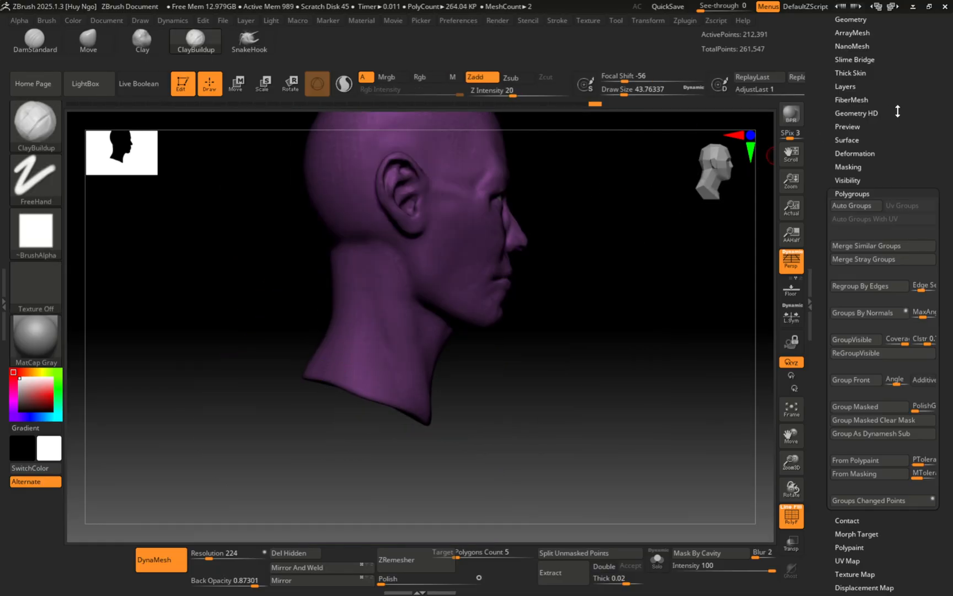
pyautogui.click(853, 193)
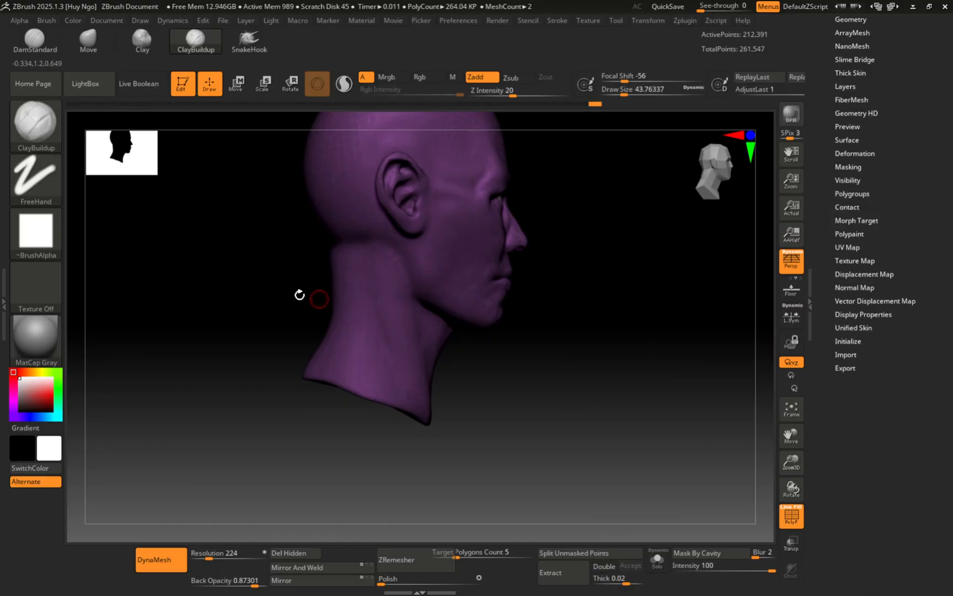
# Step: Choose the KnifeCurve brush and cut away the lower neck along a curve
pyautogui.hotkey('ctrl', 'shift')
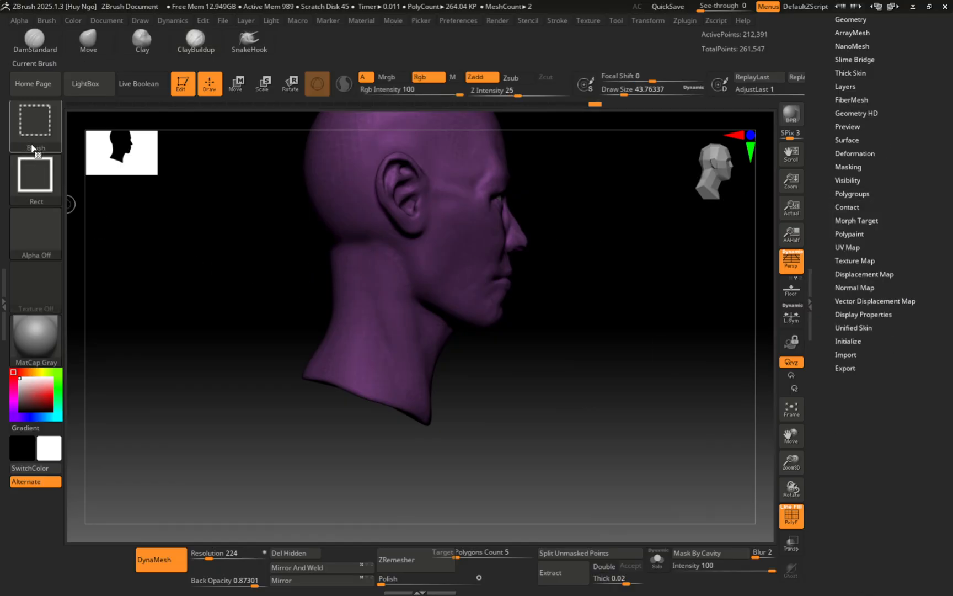
pyautogui.click(39, 129)
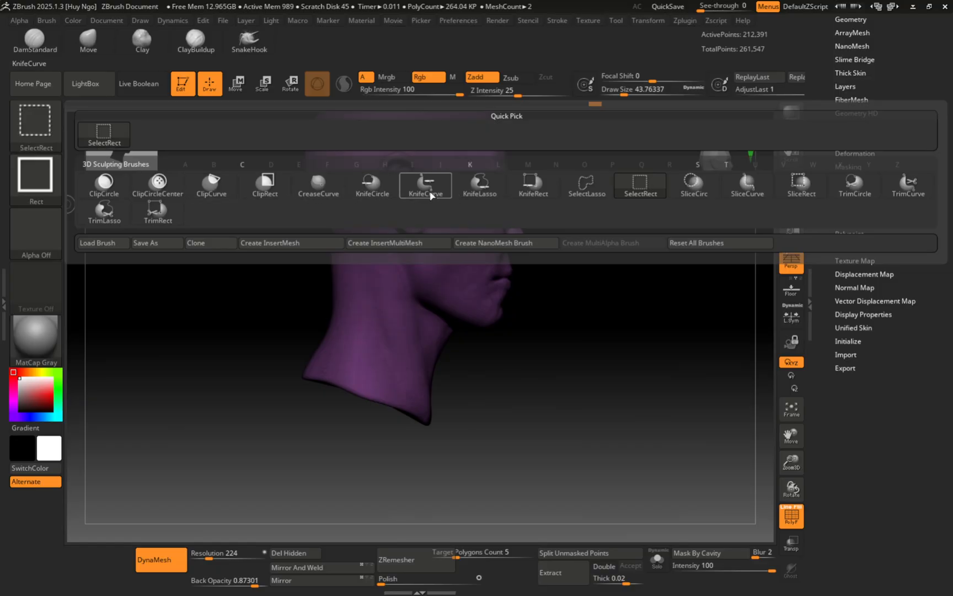
pyautogui.click(429, 189)
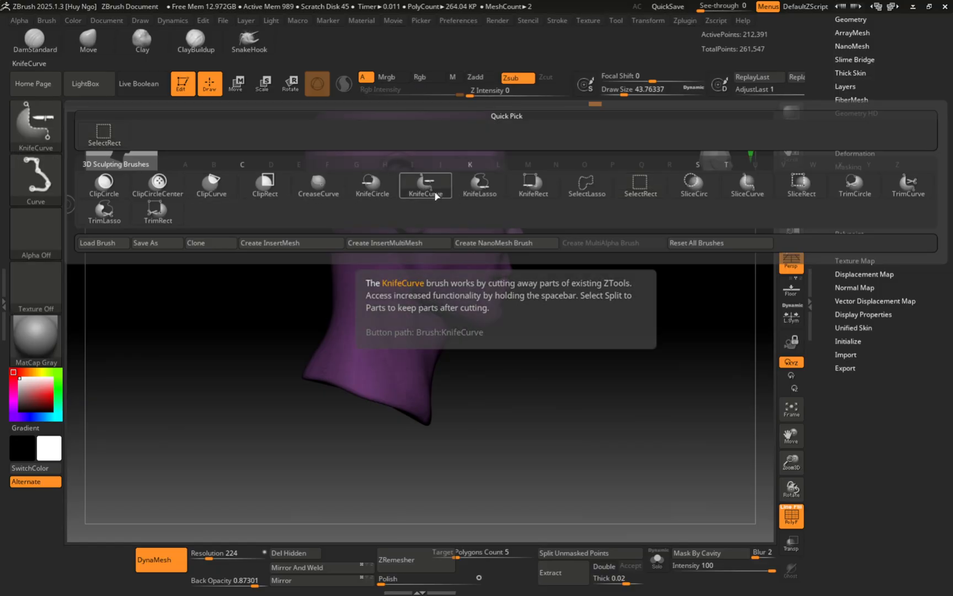
pyautogui.keyDown('alt'); pyautogui.moveTo(465, 376); pyautogui.dragTo(519, 470, button='right'); pyautogui.keyUp('alt')
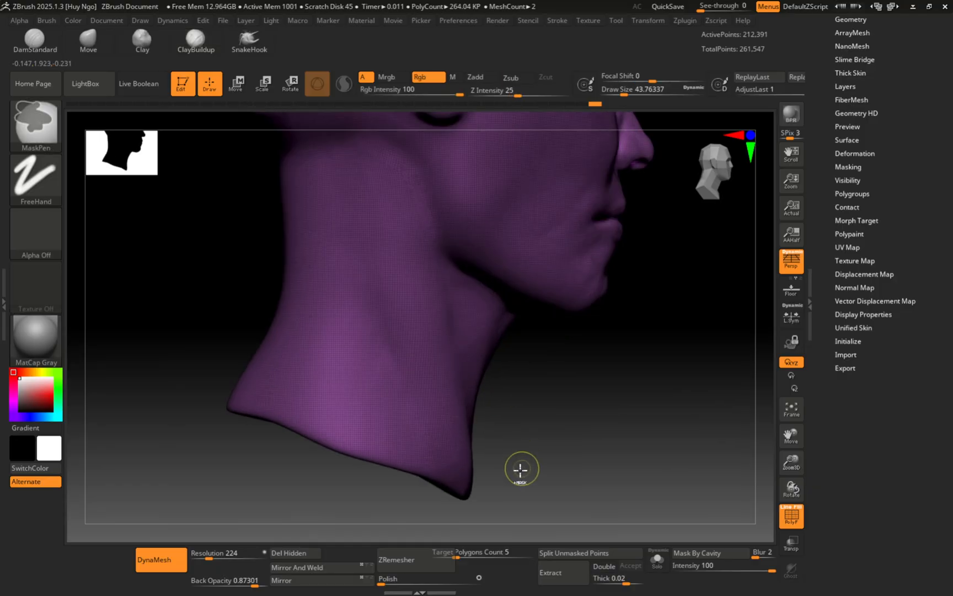
pyautogui.moveTo(526, 474)
pyautogui.mouseDown()
pyautogui.moveTo(111, 264)
pyautogui.moveTo(186, 308)
pyautogui.moveTo(178, 335)
pyautogui.moveTo(258, 245)
pyautogui.moveTo(192, 327)
pyautogui.moveTo(238, 357)
pyautogui.moveTo(180, 338)
pyautogui.moveTo(174, 347)
pyautogui.mouseUp()
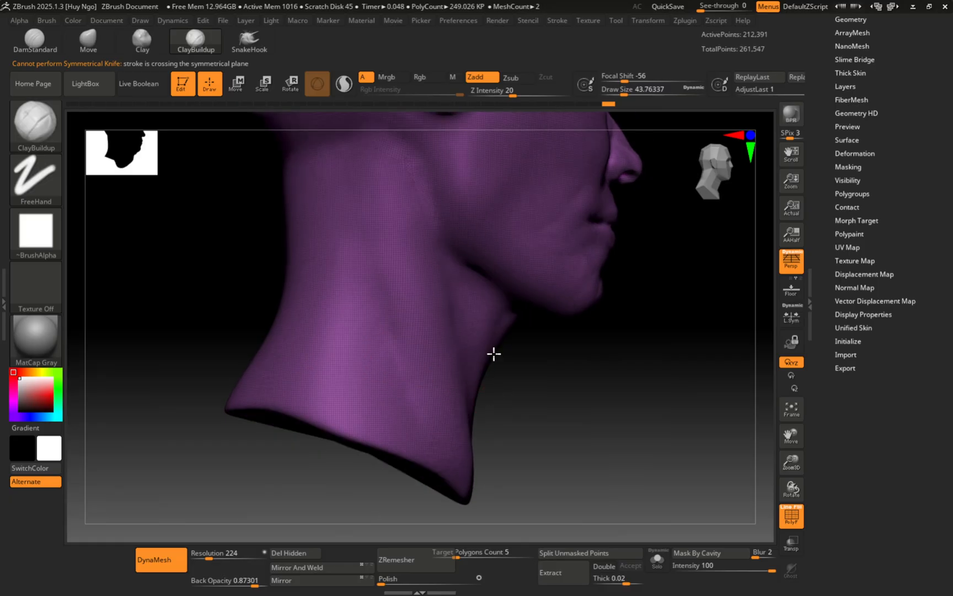
pyautogui.hotkey('ctrl', 'shift')
pyautogui.keyDown('ctrl'); pyautogui.keyDown('shift'); pyautogui.moveTo(499, 463); pyautogui.dragTo(182, 361); pyautogui.keyUp('shift'); pyautogui.keyUp('ctrl')
pyautogui.keyDown('shift'); pyautogui.moveTo(301, 314); pyautogui.dragTo(279, 392, button='right'); pyautogui.keyUp('shift')
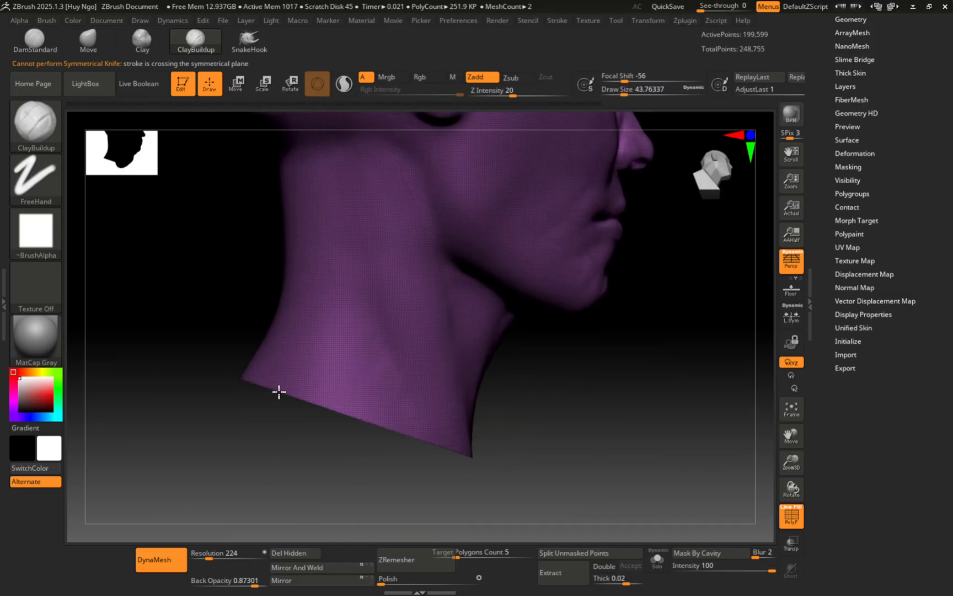
pyautogui.moveTo(354, 333)
pyautogui.keyDown('alt'); pyautogui.mouseDown(button='right')
pyautogui.moveTo(367, 386)
pyautogui.moveTo(413, 362)
pyautogui.moveTo(396, 387)
pyautogui.mouseUp(button='right'); pyautogui.keyUp('alt')
# Step: Undo the cut, try another knife cut along the neck, undo it, and turn off Persp
pyautogui.hotkey('ctrl', 'z')
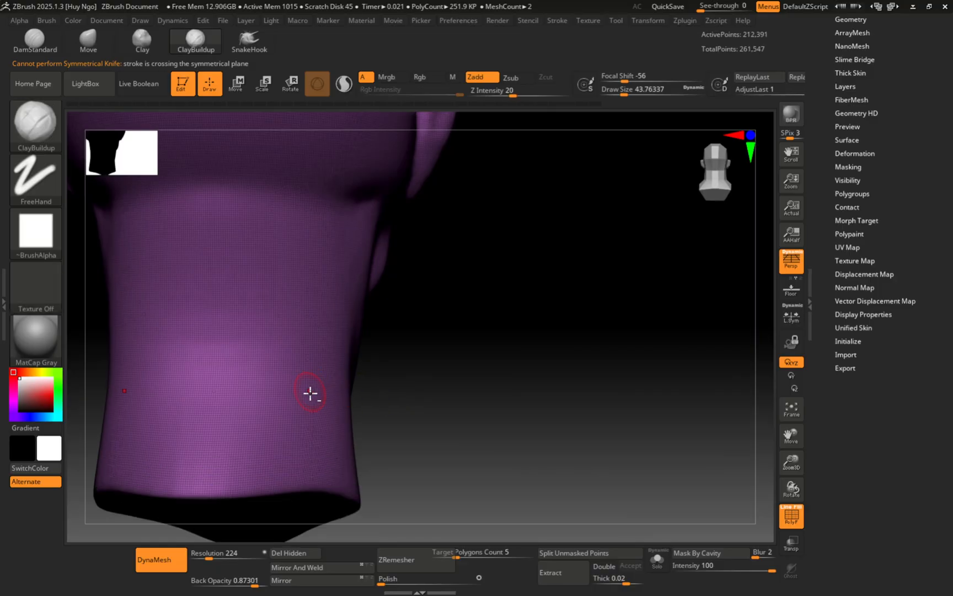
pyautogui.moveTo(310, 393)
pyautogui.keyDown('alt'); pyautogui.mouseDown(button='right')
pyautogui.moveTo(364, 348)
pyautogui.moveTo(484, 366)
pyautogui.moveTo(350, 358)
pyautogui.moveTo(478, 419)
pyautogui.mouseUp(button='right'); pyautogui.keyUp('alt')
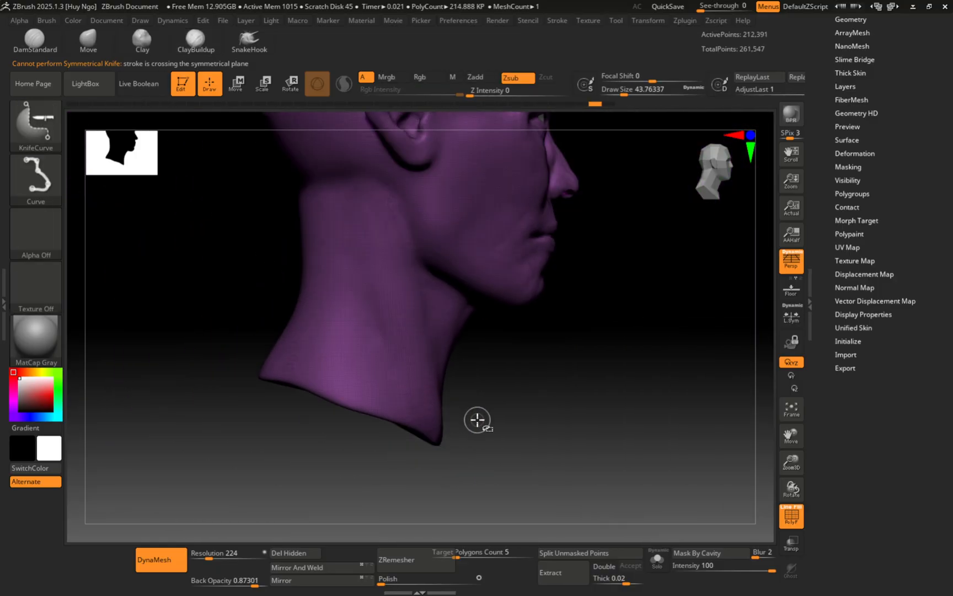
pyautogui.moveTo(479, 421)
pyautogui.keyDown('ctrl'); pyautogui.keyDown('shift'); pyautogui.mouseDown()
pyautogui.moveTo(259, 313)
pyautogui.moveTo(187, 321)
pyautogui.mouseUp(); pyautogui.keyUp('shift'); pyautogui.keyUp('ctrl')
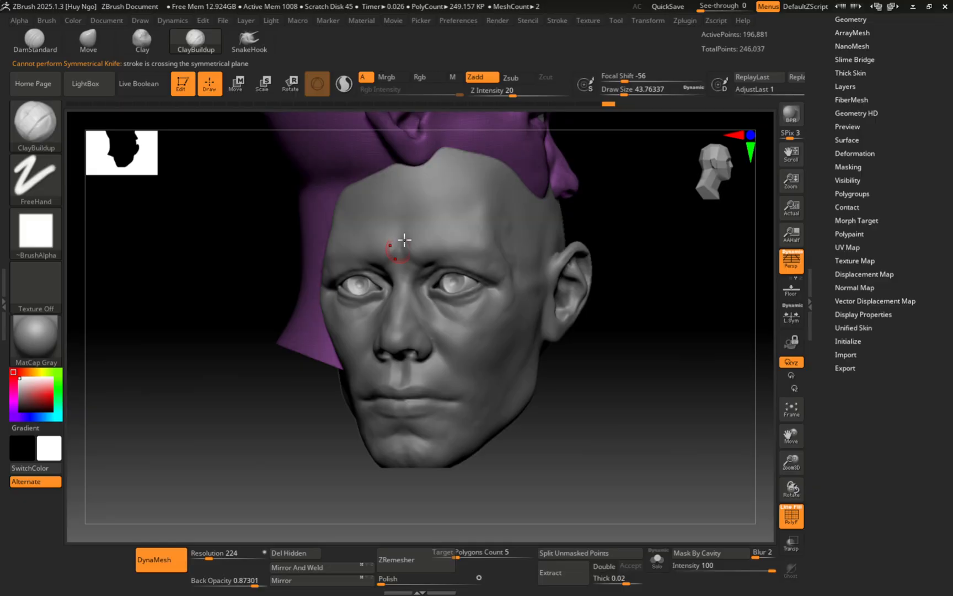
pyautogui.moveTo(284, 336); pyautogui.dragTo(472, 357)
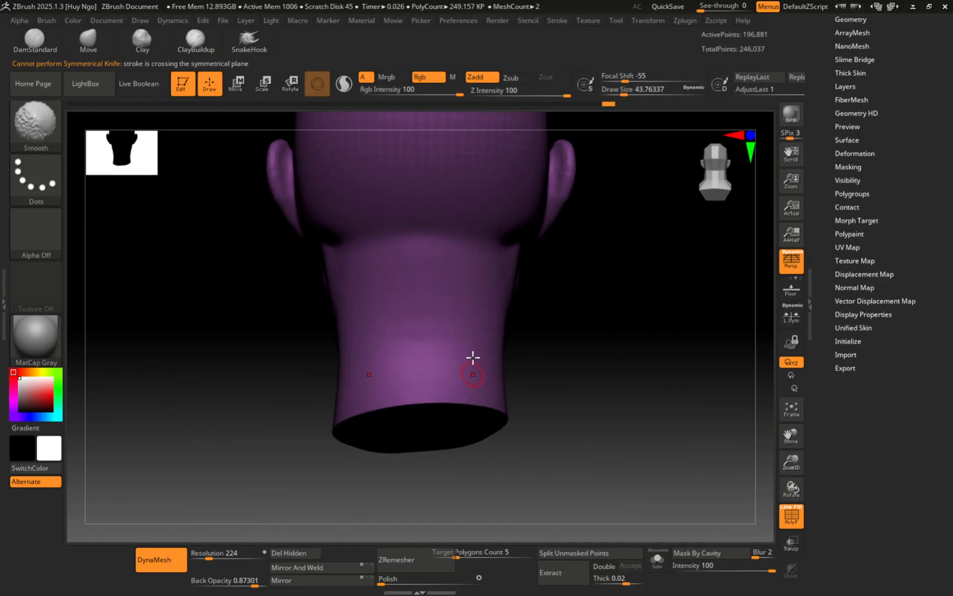
pyautogui.moveTo(421, 399)
pyautogui.keyDown('ctrl'); pyautogui.mouseDown(button='right')
pyautogui.moveTo(453, 460)
pyautogui.moveTo(431, 375)
pyautogui.moveTo(439, 443)
pyautogui.moveTo(404, 383)
pyautogui.moveTo(404, 418)
pyautogui.mouseUp(button='right'); pyautogui.keyUp('ctrl')
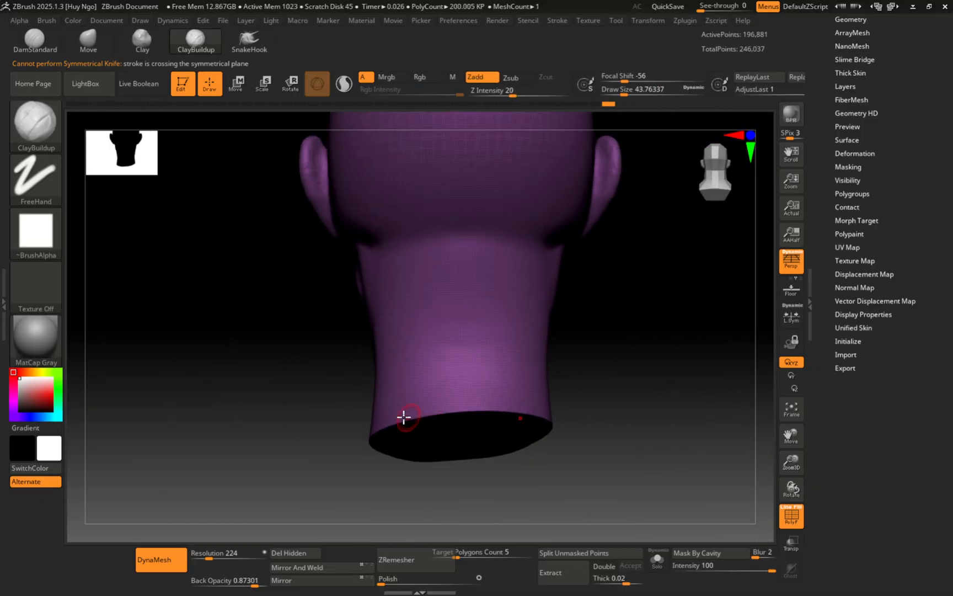
pyautogui.moveTo(425, 366)
pyautogui.keyDown('shift'); pyautogui.mouseDown(button='right')
pyautogui.moveTo(477, 342)
pyautogui.moveTo(408, 322)
pyautogui.moveTo(462, 317)
pyautogui.moveTo(458, 351)
pyautogui.mouseUp(button='right'); pyautogui.keyUp('shift')
pyautogui.moveTo(532, 297)
pyautogui.keyDown('alt'); pyautogui.mouseDown(button='right')
pyautogui.moveTo(450, 352)
pyautogui.moveTo(491, 298)
pyautogui.mouseUp(button='right'); pyautogui.keyUp('alt')
pyautogui.hotkey('ctrl', 'z')
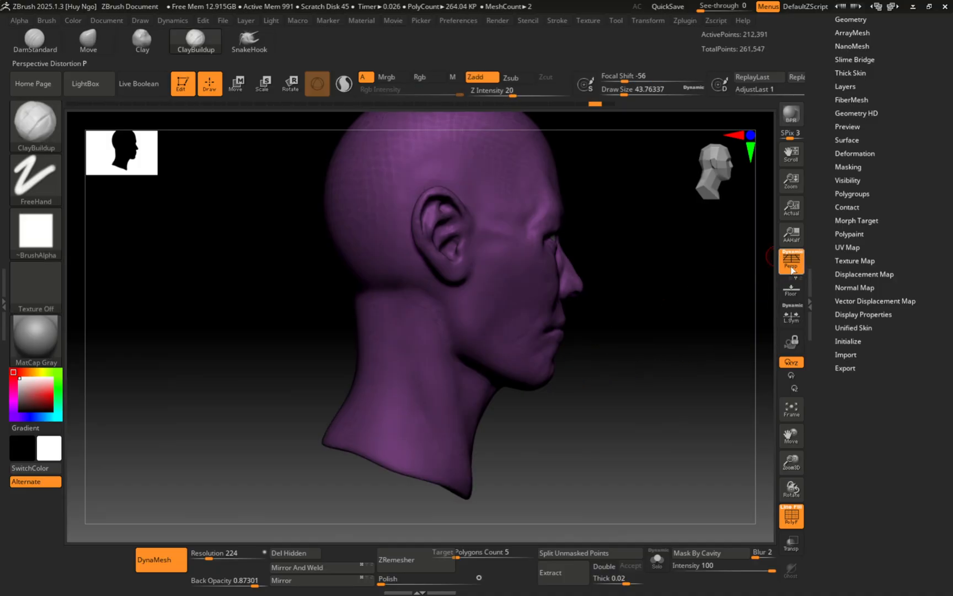
pyautogui.click(792, 267)
pyautogui.keyDown('alt'); pyautogui.moveTo(422, 400); pyautogui.dragTo(423, 324, button='right'); pyautogui.keyUp('alt')
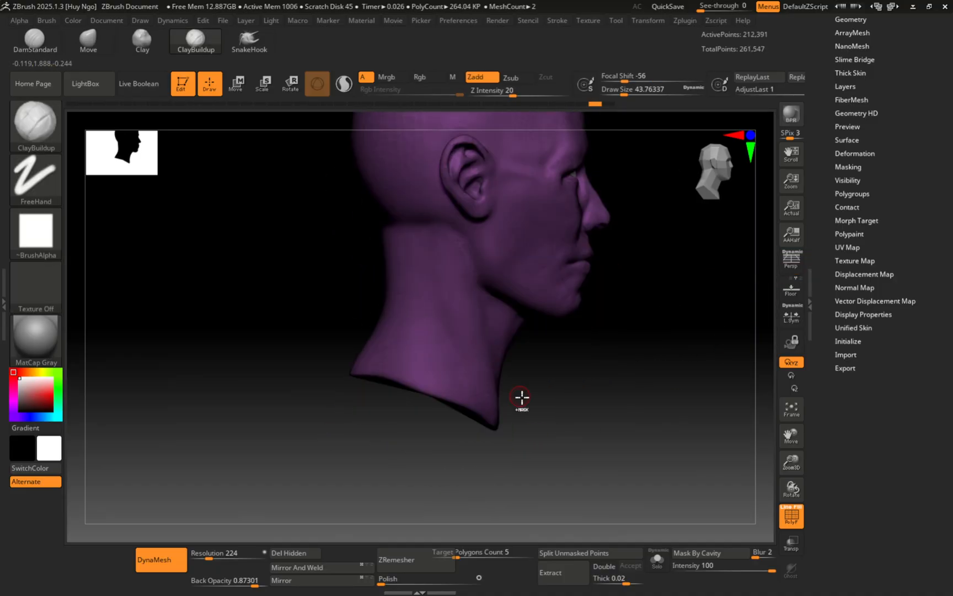
# Step: Knife-cut the neck base flat to 195,242 points, inspect it, then frame the face front-on
pyautogui.keyDown('ctrl'); pyautogui.keyDown('shift'); pyautogui.moveTo(547, 420); pyautogui.dragTo(289, 310); pyautogui.keyUp('shift'); pyautogui.keyUp('ctrl')
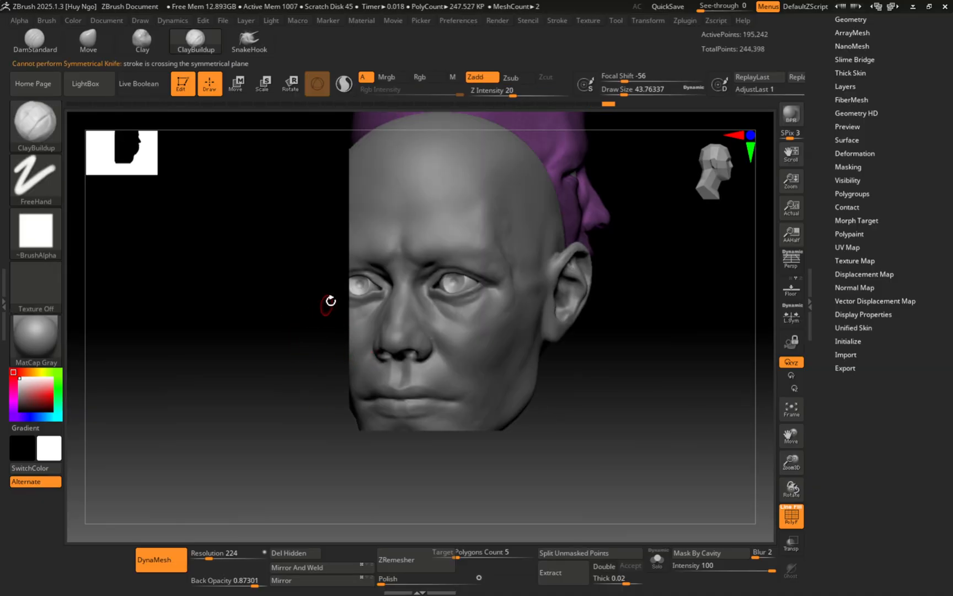
pyautogui.moveTo(310, 310)
pyautogui.mouseDown(button='right')
pyautogui.moveTo(368, 288)
pyautogui.moveTo(368, 304)
pyautogui.moveTo(460, 313)
pyautogui.moveTo(455, 300)
pyautogui.moveTo(458, 373)
pyautogui.moveTo(439, 287)
pyautogui.mouseUp(button='right')
pyautogui.press('ctrl')
pyautogui.keyDown('ctrl'); pyautogui.moveTo(439, 287); pyautogui.dragTo(406, 351, button='right'); pyautogui.keyUp('ctrl')
pyautogui.keyDown('alt'); pyautogui.moveTo(389, 312); pyautogui.dragTo(441, 322, button='right'); pyautogui.keyUp('alt')
pyautogui.moveTo(441, 389)
pyautogui.keyDown('shift'); pyautogui.mouseDown(button='right')
pyautogui.moveTo(487, 379)
pyautogui.moveTo(491, 422)
pyautogui.moveTo(383, 357)
pyautogui.moveTo(417, 264)
pyautogui.moveTo(437, 275)
pyautogui.moveTo(444, 341)
pyautogui.moveTo(415, 313)
pyautogui.moveTo(436, 336)
pyautogui.moveTo(462, 320)
pyautogui.mouseUp(button='right'); pyautogui.keyUp('shift')
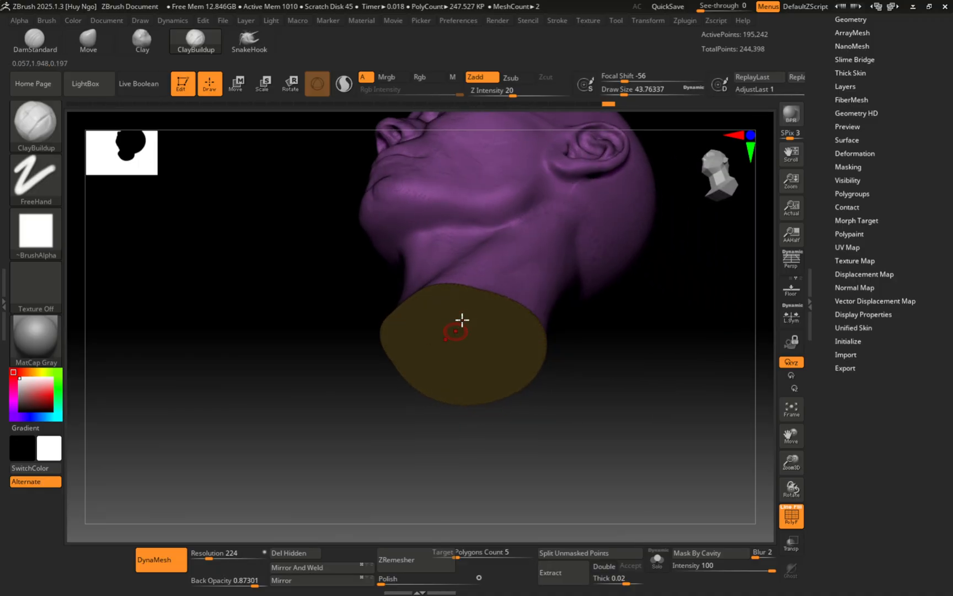
pyautogui.moveTo(453, 277); pyautogui.dragTo(361, 305, button='right')
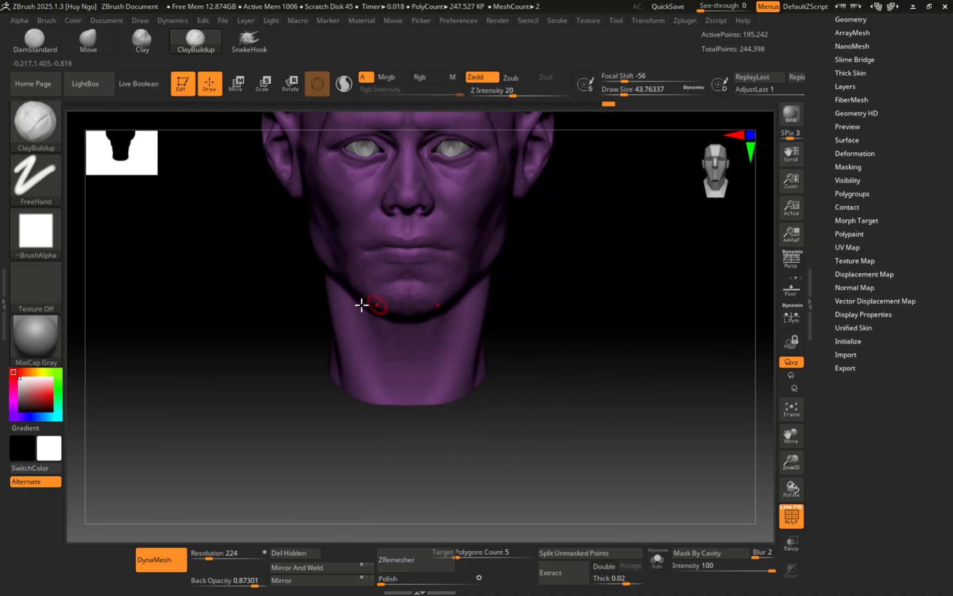
pyautogui.keyDown('alt'); pyautogui.moveTo(236, 345); pyautogui.dragTo(246, 418, button='right'); pyautogui.keyUp('alt')
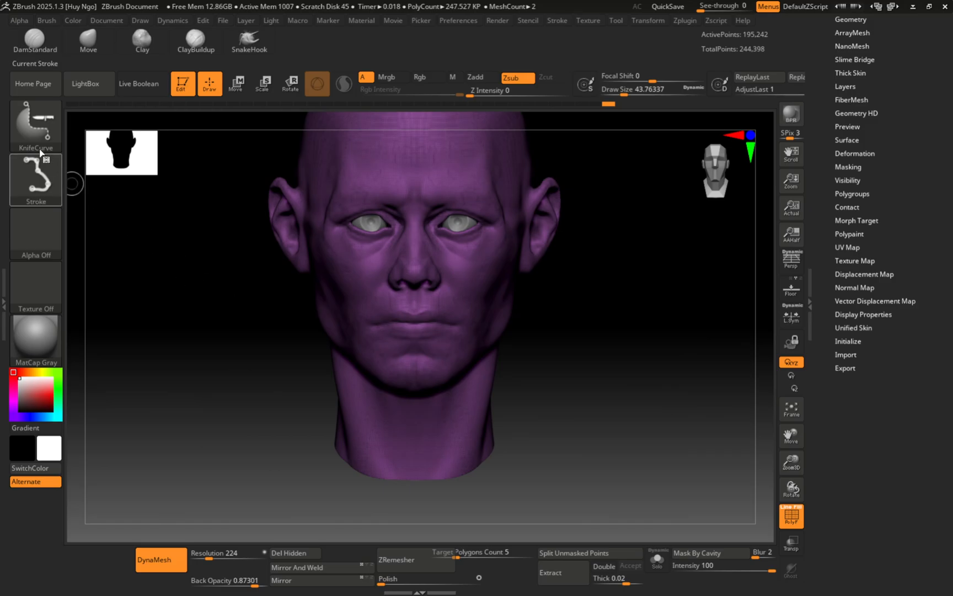
# Step: Pick the SelectRect brush and hide the cap polygroup at the neck base
pyautogui.click(39, 130)
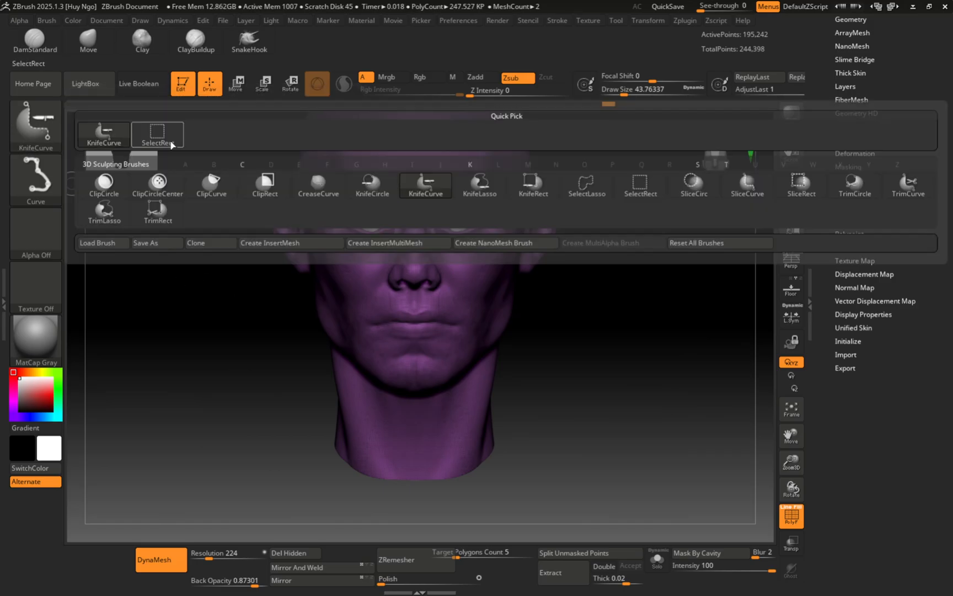
pyautogui.keyDown('ctrl'); pyautogui.keyDown('shift'); pyautogui.click(158, 137); pyautogui.keyUp('shift'); pyautogui.keyUp('ctrl')
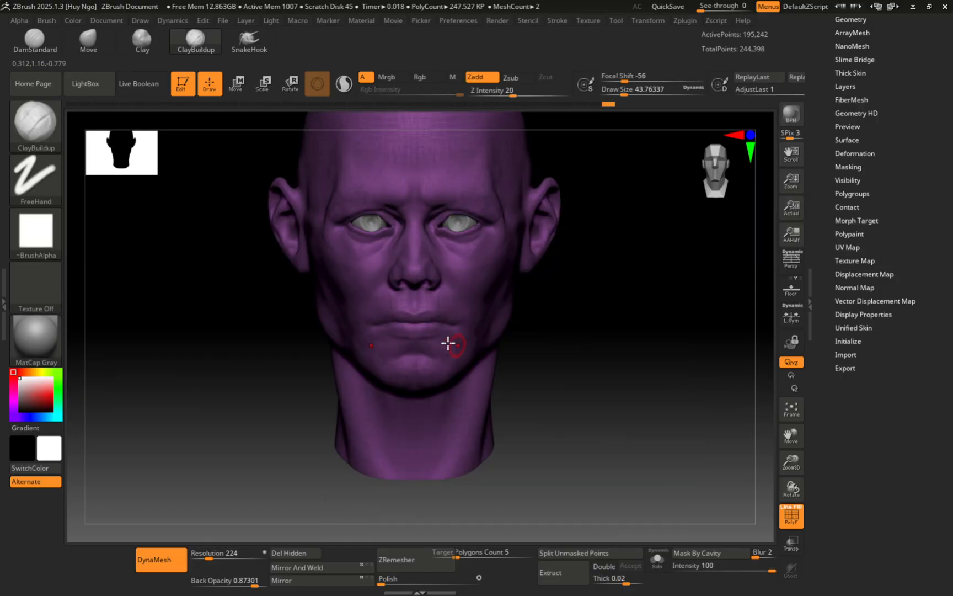
pyautogui.keyDown('shift'); pyautogui.moveTo(448, 342); pyautogui.dragTo(414, 346, button='right'); pyautogui.keyUp('shift')
pyautogui.moveTo(481, 326); pyautogui.dragTo(437, 299, button='right')
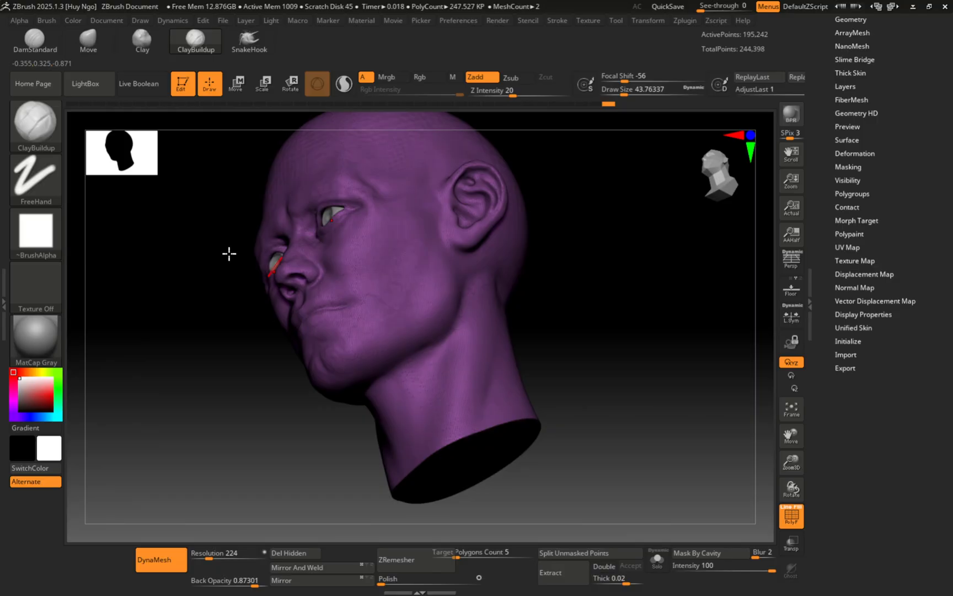
pyautogui.hotkey('ctrl', 'shift')
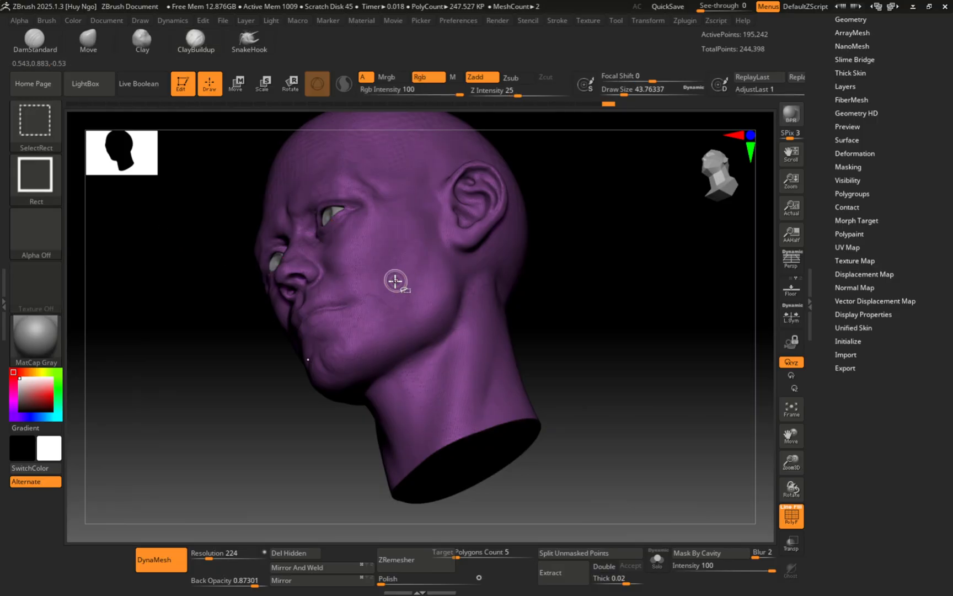
pyautogui.moveTo(421, 299); pyautogui.dragTo(423, 282, button='right')
pyautogui.hotkey('ctrl', 'shift')
pyautogui.keyDown('ctrl'); pyautogui.keyDown('shift'); pyautogui.click(432, 286); pyautogui.keyUp('shift'); pyautogui.keyUp('ctrl')
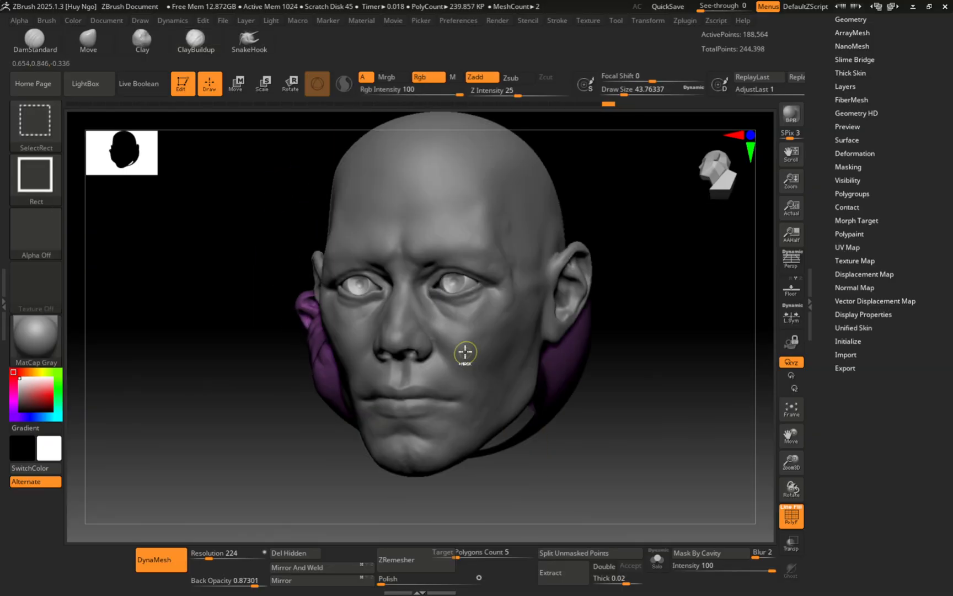
# Step: Check the neck underside and delete the hidden cap polygons, leaving 188,564 active points
pyautogui.moveTo(576, 375); pyautogui.dragTo(576, 350, button='right')
pyautogui.moveTo(531, 378)
pyautogui.keyDown('alt'); pyautogui.mouseDown(button='right')
pyautogui.moveTo(541, 300)
pyautogui.moveTo(469, 262)
pyautogui.mouseUp(button='right'); pyautogui.keyUp('alt')
pyautogui.moveTo(539, 297)
pyautogui.keyDown('ctrl'); pyautogui.mouseDown(button='right')
pyautogui.moveTo(446, 251)
pyautogui.moveTo(432, 285)
pyautogui.moveTo(444, 220)
pyautogui.moveTo(472, 233)
pyautogui.moveTo(442, 338)
pyautogui.moveTo(419, 340)
pyautogui.moveTo(429, 343)
pyautogui.mouseUp(button='right'); pyautogui.keyUp('ctrl')
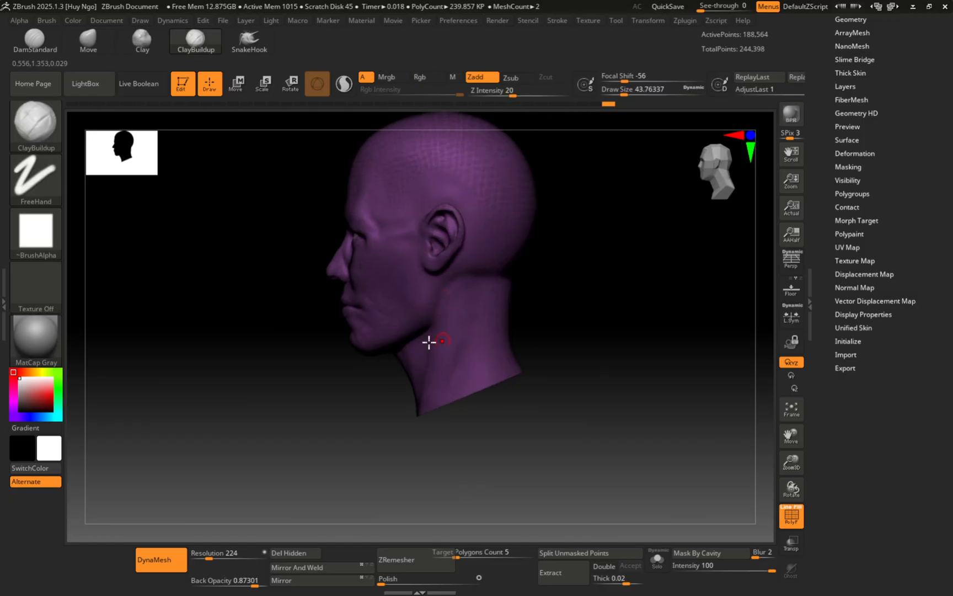
pyautogui.moveTo(452, 319); pyautogui.dragTo(409, 409, button='right')
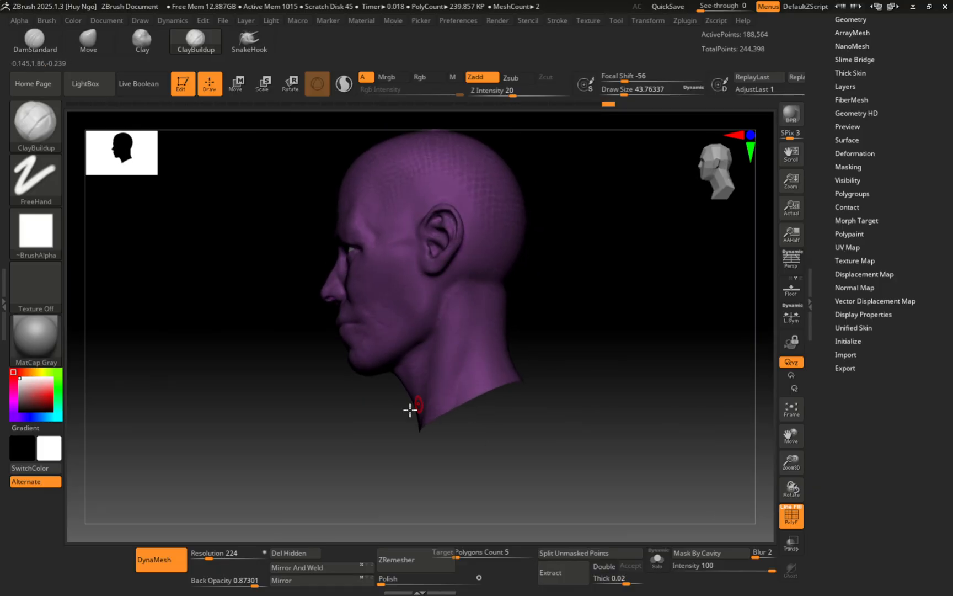
pyautogui.click(301, 554)
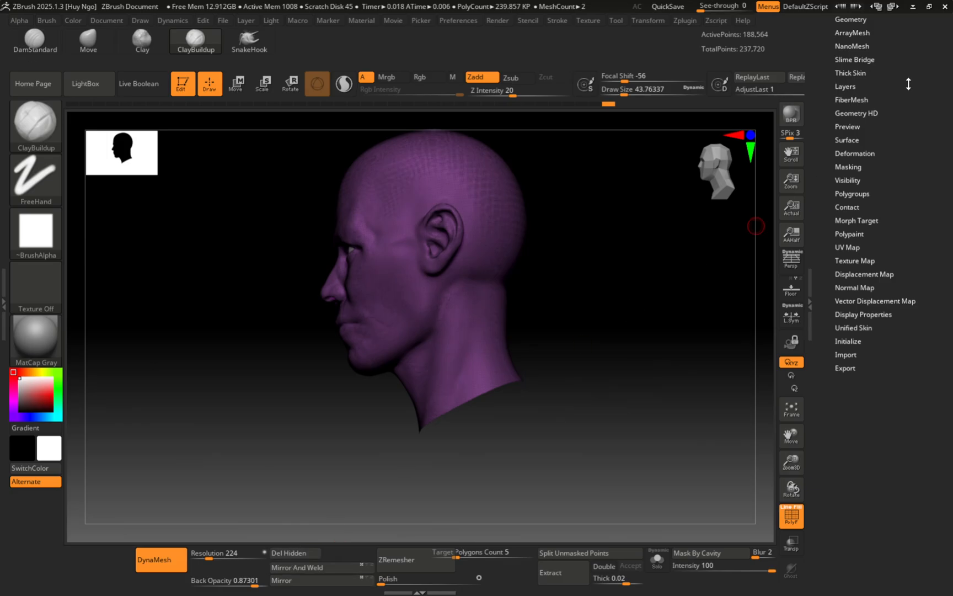
# Step: Expand Tool > Geometry and show the Modify Topology options
pyautogui.scroll(3, 909, 84)
pyautogui.click(845, 113)
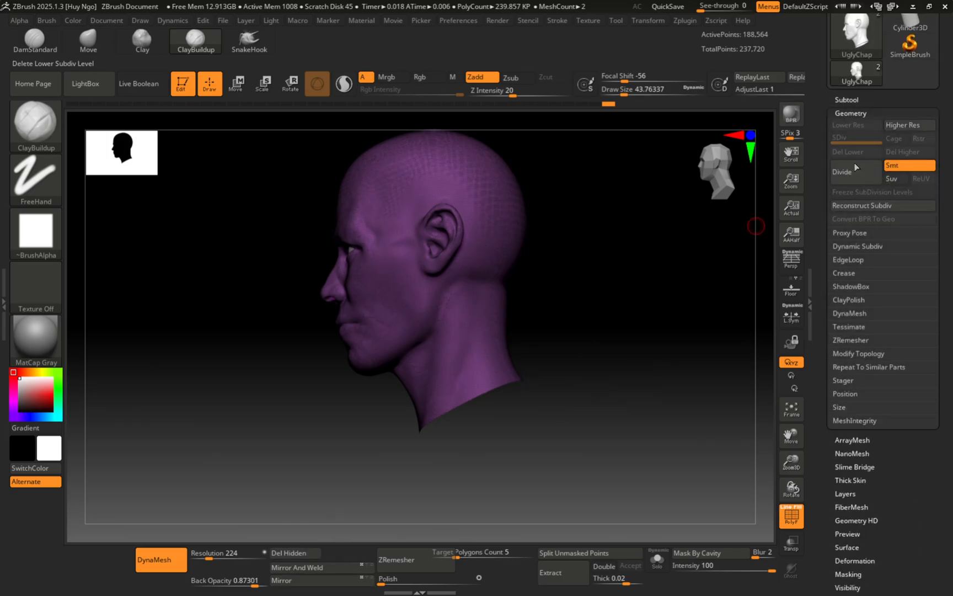
pyautogui.click(859, 353)
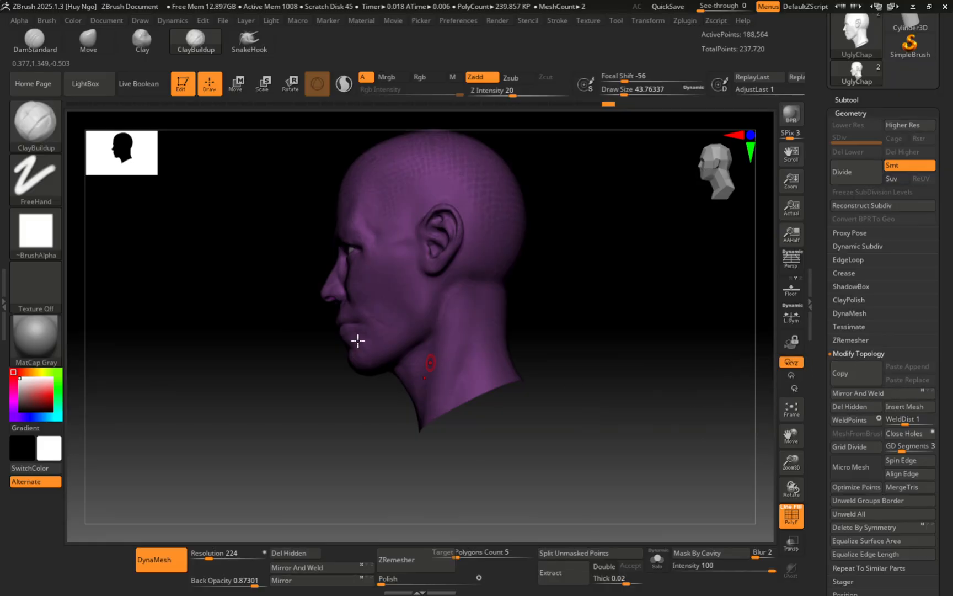
# Step: Inspect the neck from below and raise the brush draw size to about 70.8
pyautogui.moveTo(408, 314); pyautogui.dragTo(458, 364, button='right')
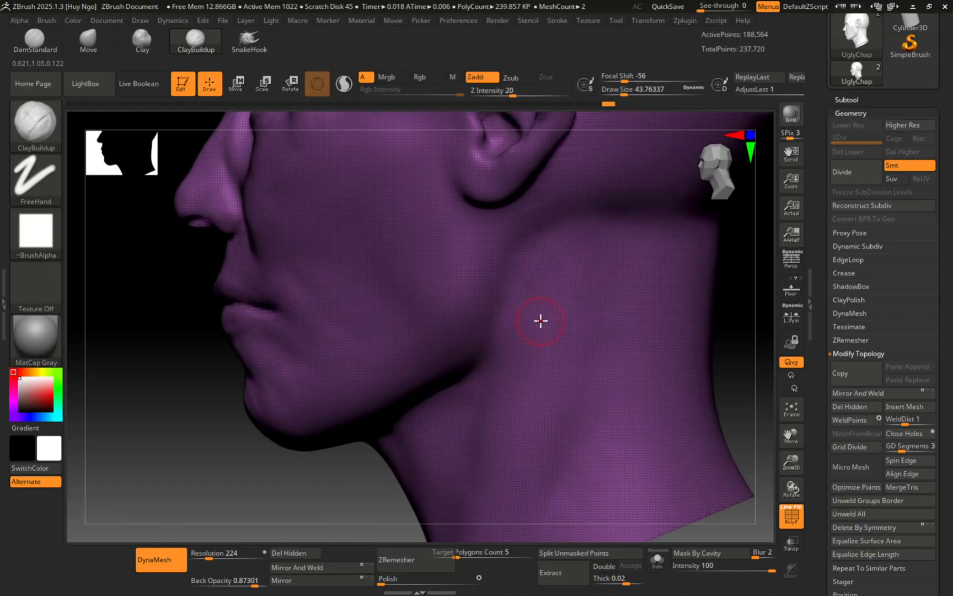
pyautogui.moveTo(541, 321)
pyautogui.keyDown('alt'); pyautogui.mouseDown(button='right')
pyautogui.moveTo(481, 311)
pyautogui.moveTo(470, 336)
pyautogui.moveTo(504, 324)
pyautogui.moveTo(504, 357)
pyautogui.moveTo(559, 327)
pyautogui.mouseUp(button='right'); pyautogui.keyUp('alt')
pyautogui.press('s')
pyautogui.moveTo(558, 327); pyautogui.dragTo(562, 325)
pyautogui.moveTo(511, 316)
pyautogui.keyDown('alt'); pyautogui.mouseDown(button='right')
pyautogui.moveTo(549, 350)
pyautogui.moveTo(527, 309)
pyautogui.moveTo(544, 307)
pyautogui.moveTo(534, 302)
pyautogui.mouseUp(button='right'); pyautogui.keyUp('alt')
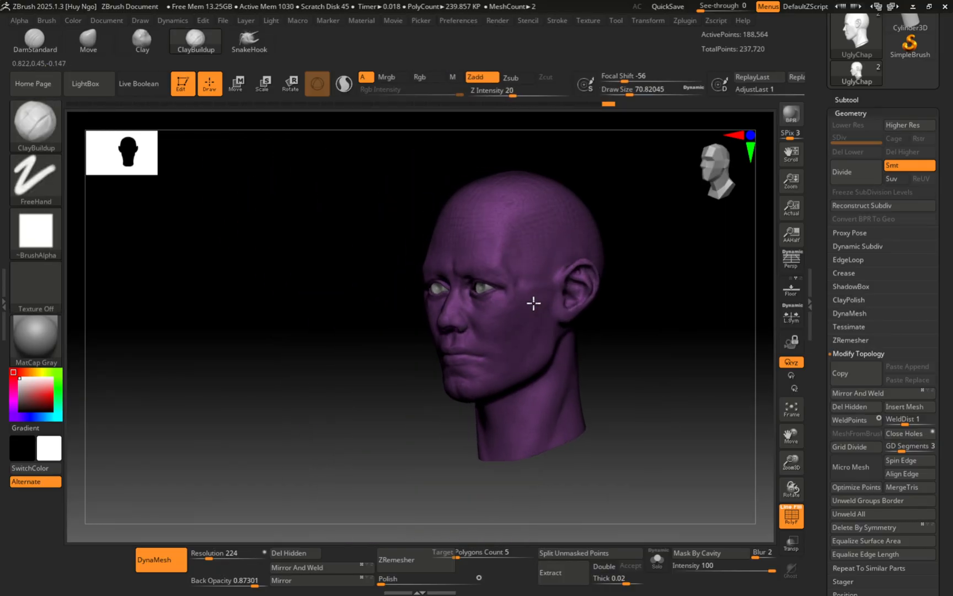
# Step: Expand the Subtool list and duplicate the UglyChap head subtool
pyautogui.click(849, 99)
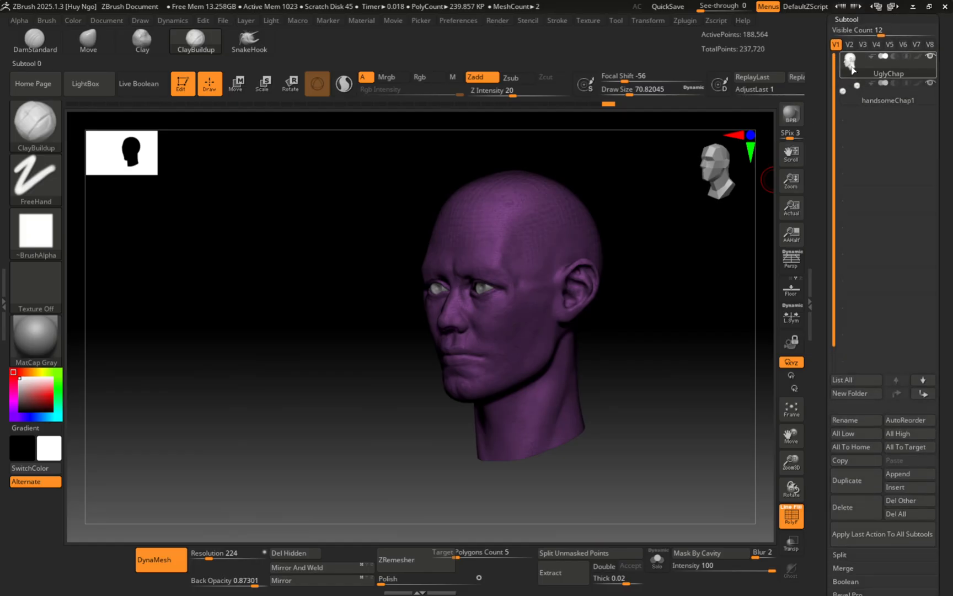
pyautogui.moveTo(855, 74)
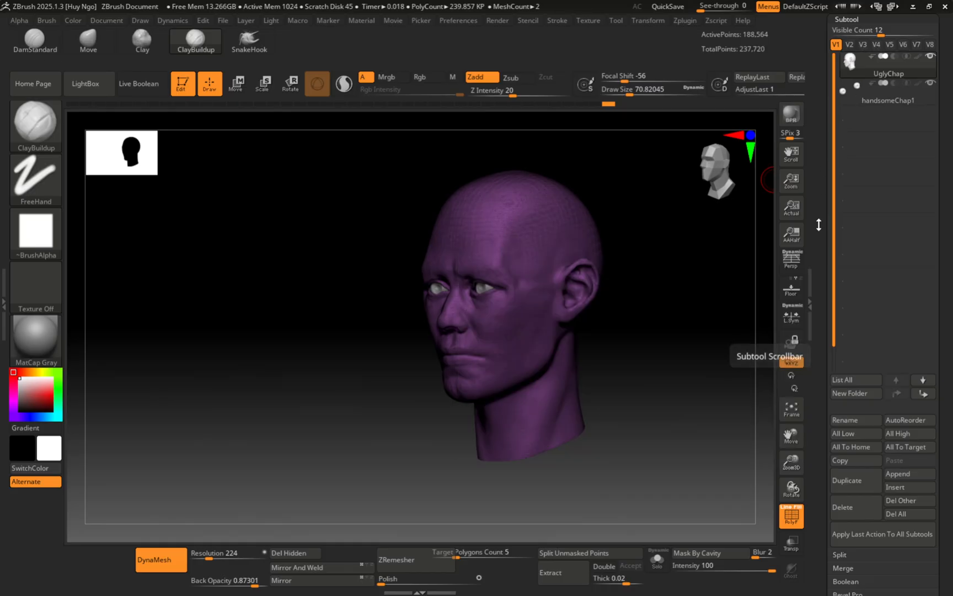
pyautogui.click(850, 481)
# Step: Hide and then show the handsomeChap1 eyeball subtool again
pyautogui.moveTo(856, 97)
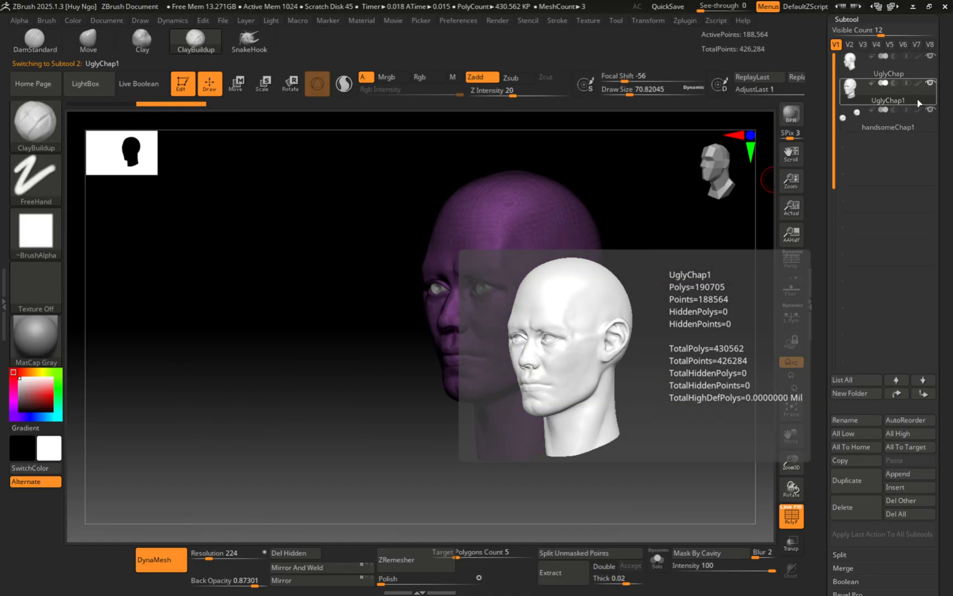
pyautogui.moveTo(933, 65)
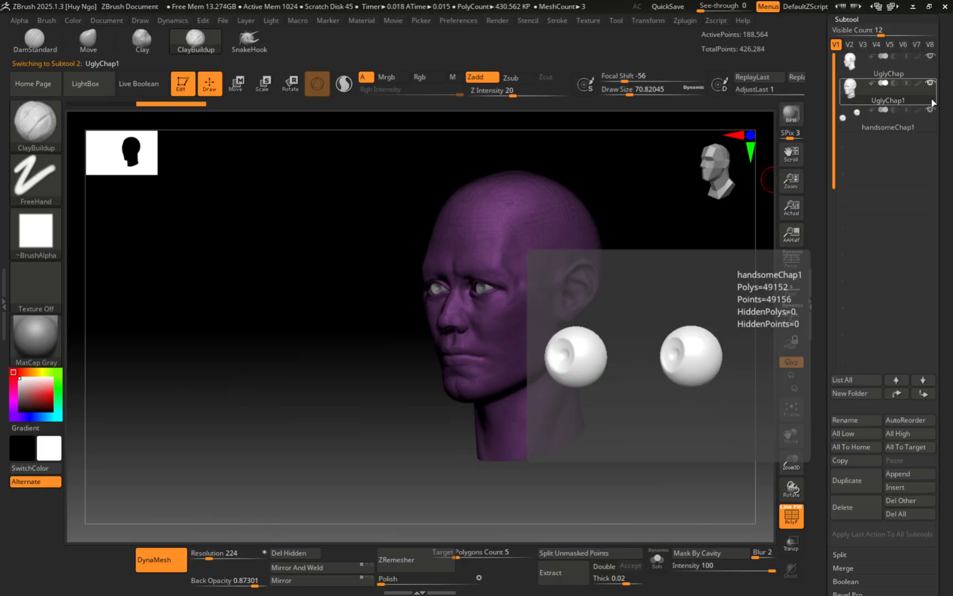
pyautogui.moveTo(932, 86)
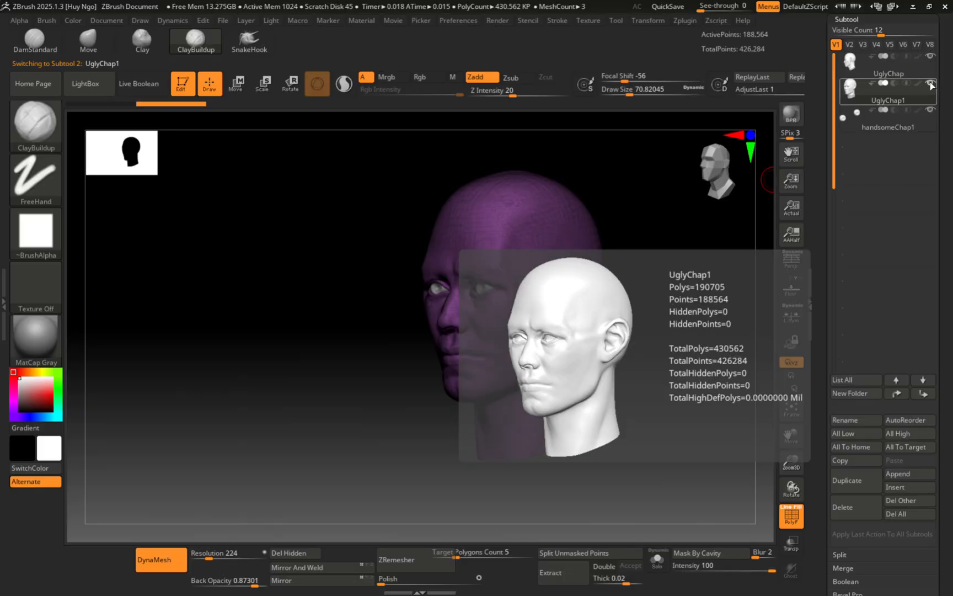
pyautogui.click(931, 112)
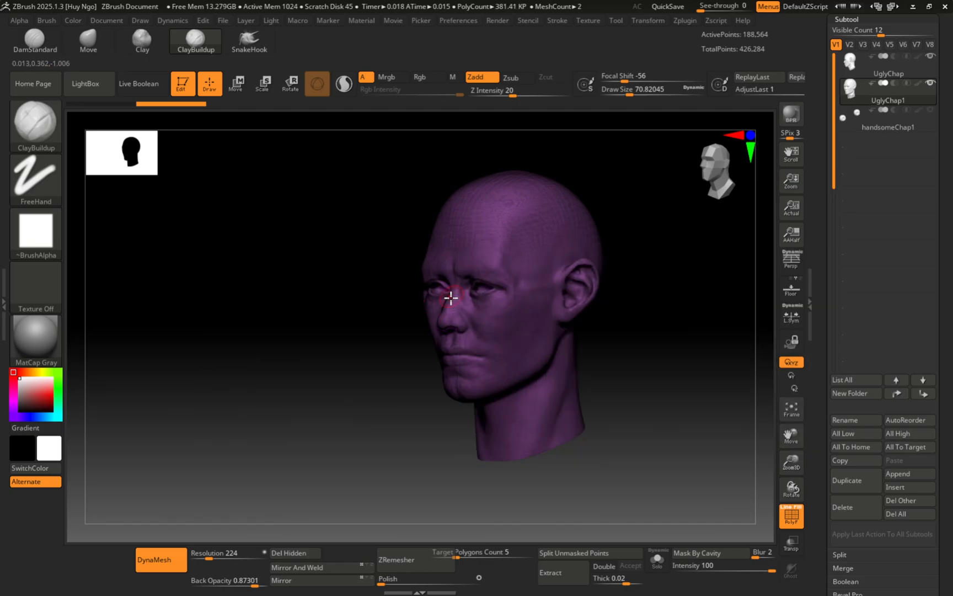
pyautogui.moveTo(933, 114)
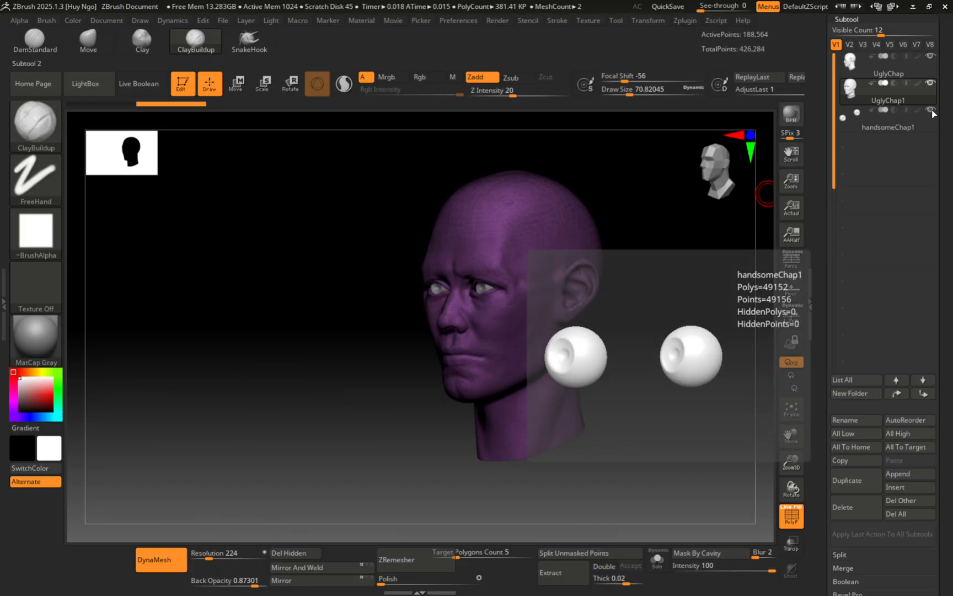
pyautogui.click(933, 110)
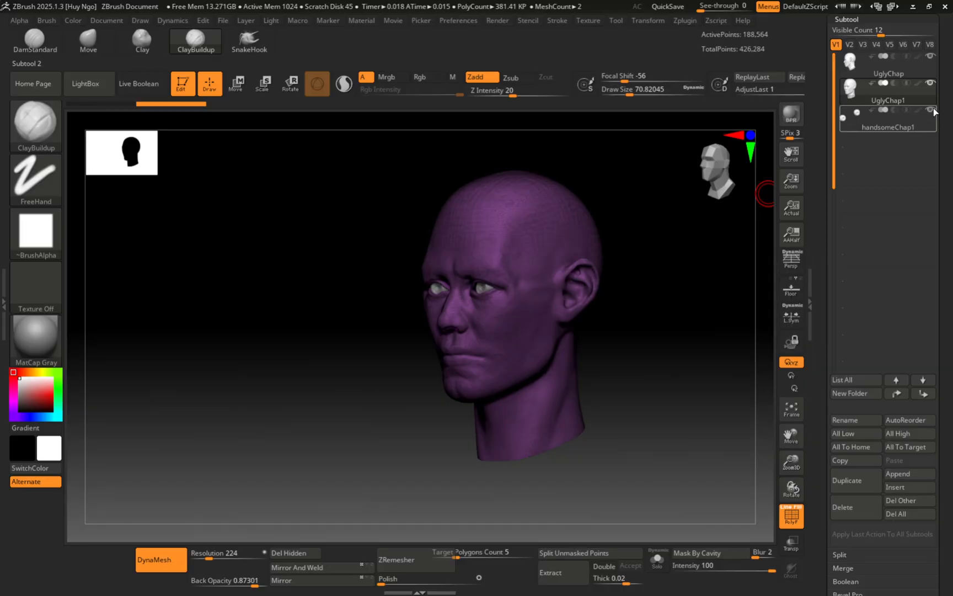
# Step: Select the duplicated head subtool and rename it UglyChap_Copy
pyautogui.moveTo(935, 95)
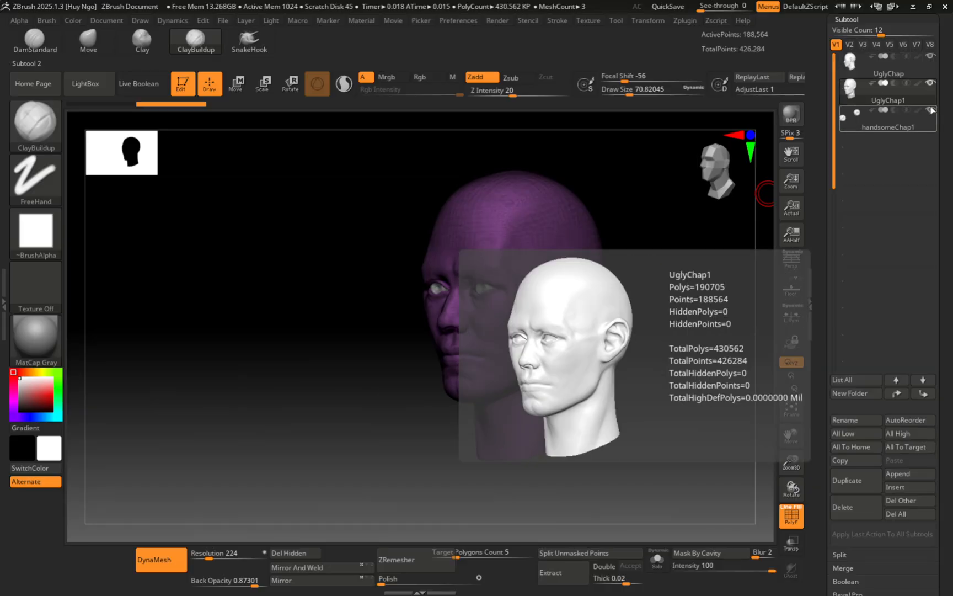
pyautogui.click(930, 115)
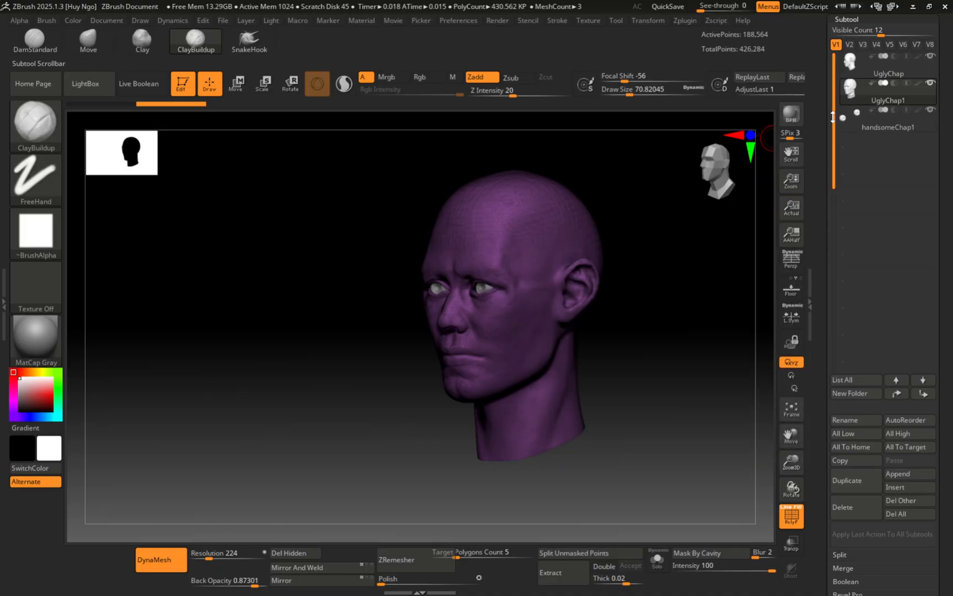
pyautogui.click(847, 421)
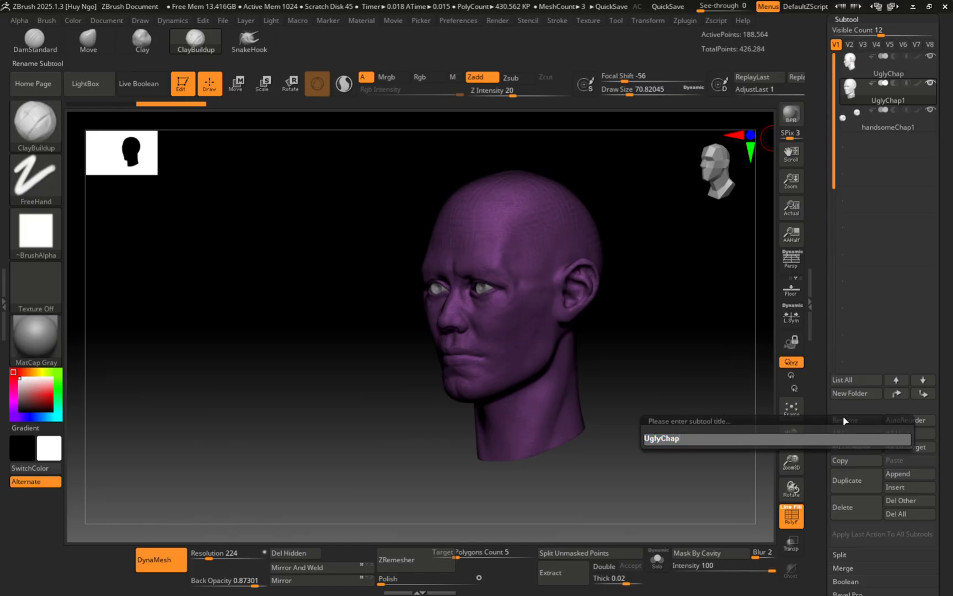
pyautogui.write('_Copy')
pyautogui.press('Return')
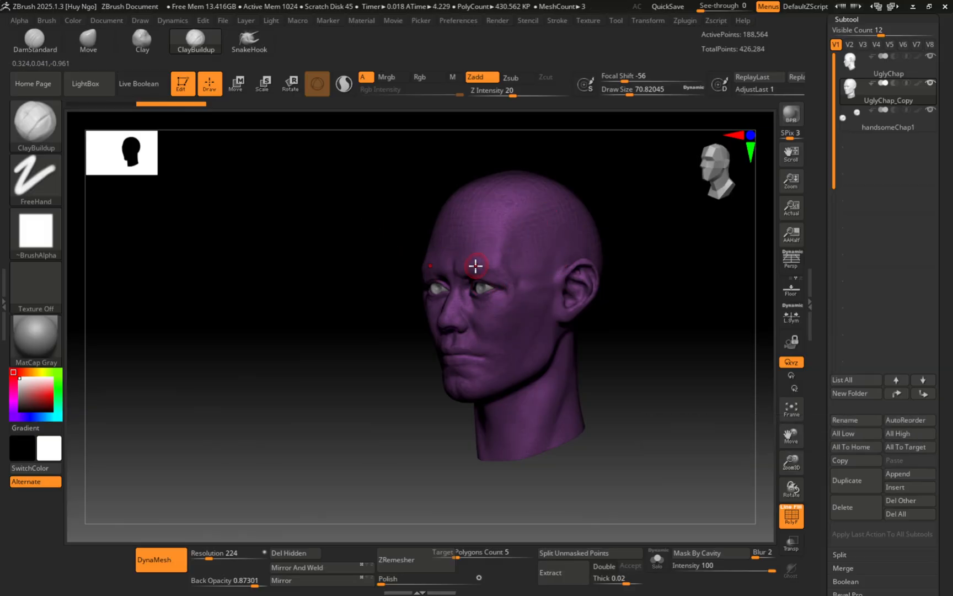
# Step: Reduce the brush draw size to about 53.8 and frame a three-quarter close-up of the face
pyautogui.moveTo(436, 254)
pyautogui.mouseDown(button='right')
pyautogui.moveTo(474, 246)
pyautogui.moveTo(472, 265)
pyautogui.moveTo(496, 302)
pyautogui.moveTo(511, 207)
pyautogui.moveTo(479, 251)
pyautogui.mouseUp(button='right')
pyautogui.press('s')
pyautogui.moveTo(476, 269); pyautogui.dragTo(473, 271)
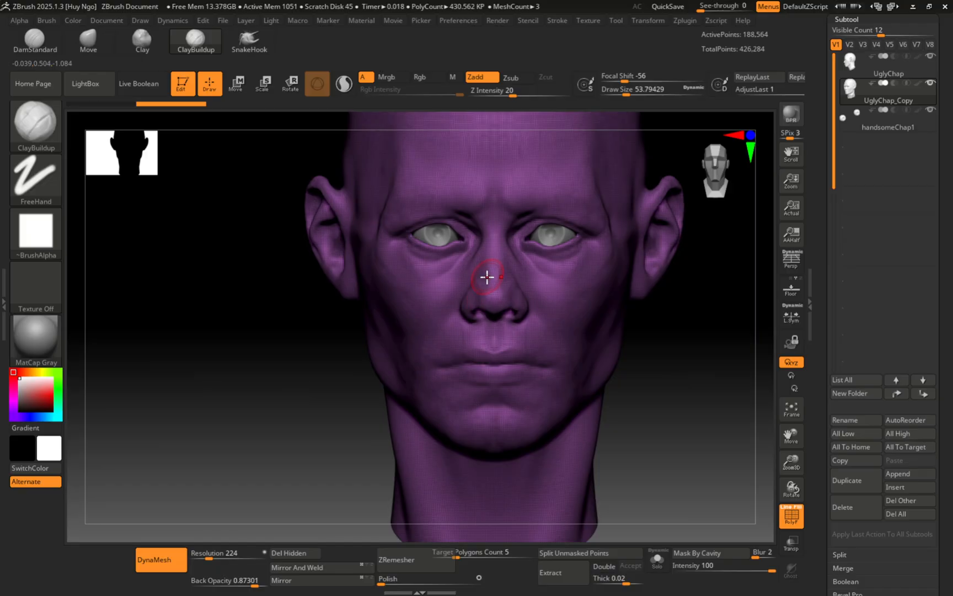
pyautogui.moveTo(487, 295)
pyautogui.mouseDown(button='right')
pyautogui.moveTo(498, 279)
pyautogui.moveTo(499, 300)
pyautogui.mouseUp(button='right')
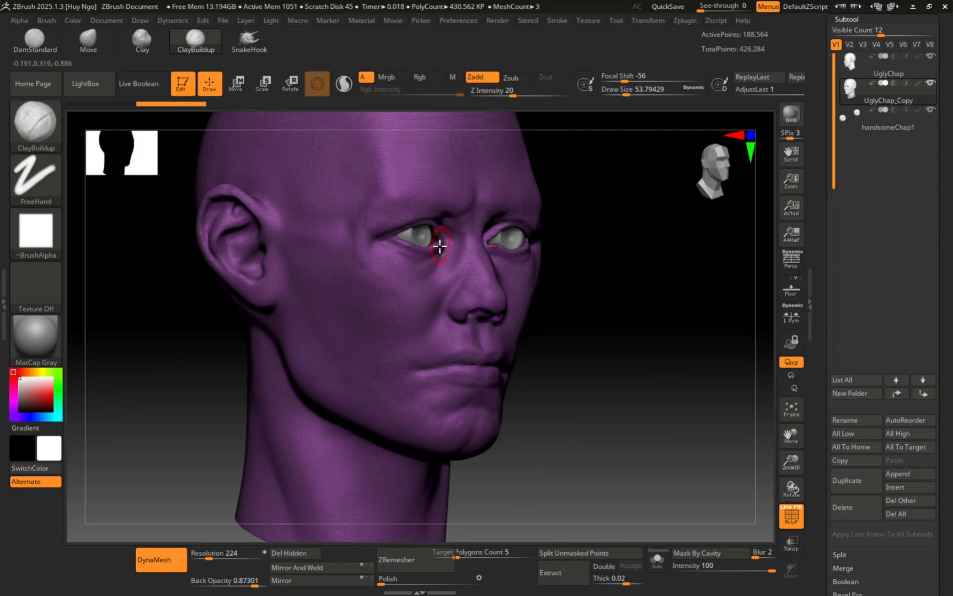
pyautogui.moveTo(426, 244)
pyautogui.keyDown('shift'); pyautogui.mouseDown(button='right')
pyautogui.moveTo(428, 275)
pyautogui.moveTo(453, 313)
pyautogui.moveTo(457, 290)
pyautogui.moveTo(445, 320)
pyautogui.moveTo(436, 275)
pyautogui.moveTo(428, 295)
pyautogui.moveTo(435, 294)
pyautogui.mouseUp(button='right'); pyautogui.keyUp('shift')
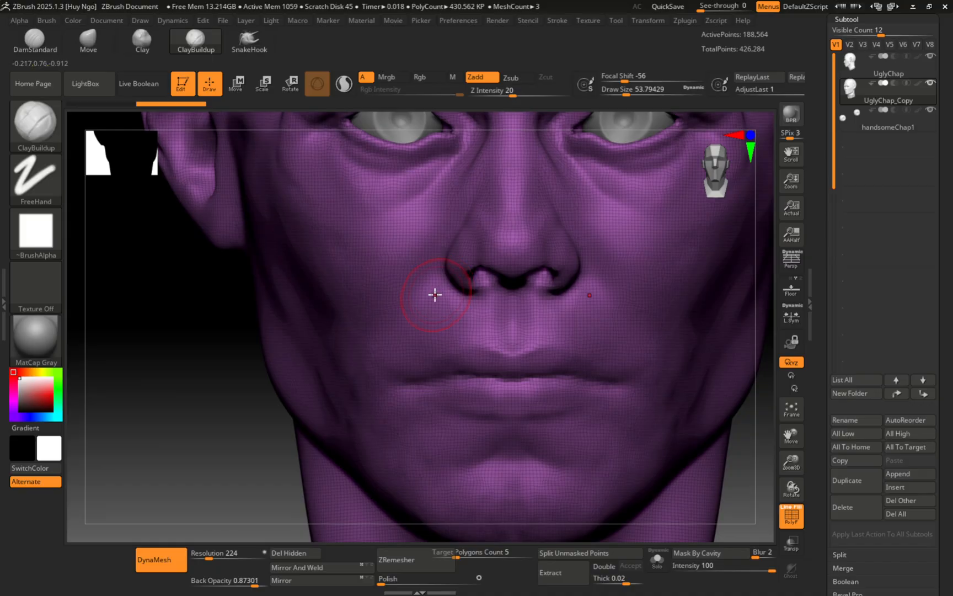
# Step: Select the ZRemesherGuides brush from the brush library
pyautogui.press('b')
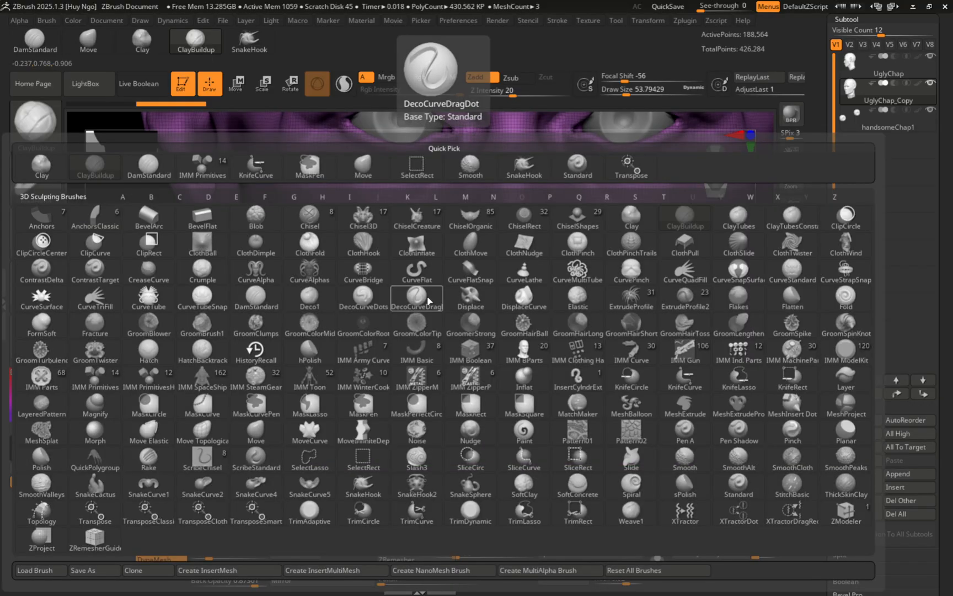
pyautogui.press('z')
pyautogui.press('r')
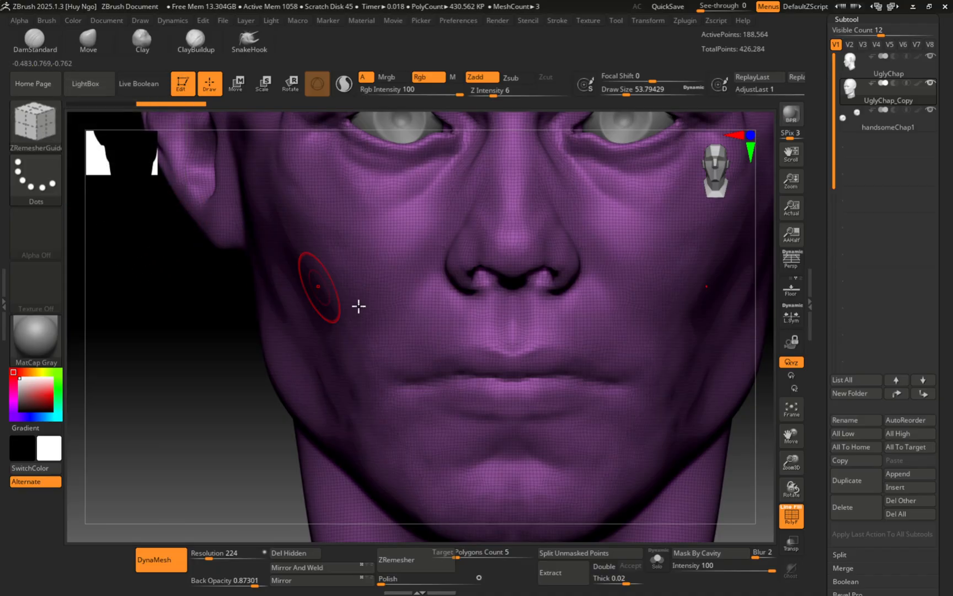
# Step: Frame the lips, set the guide brush size to about 20, and trace the inner lip line
pyautogui.keyDown('alt'); pyautogui.moveTo(438, 340); pyautogui.dragTo(439, 248, button='right'); pyautogui.keyUp('alt')
pyautogui.keyDown('ctrl'); pyautogui.moveTo(442, 251); pyautogui.dragTo(459, 280, button='right'); pyautogui.keyUp('ctrl')
pyautogui.press('s')
pyautogui.moveTo(464, 272); pyautogui.dragTo(454, 270)
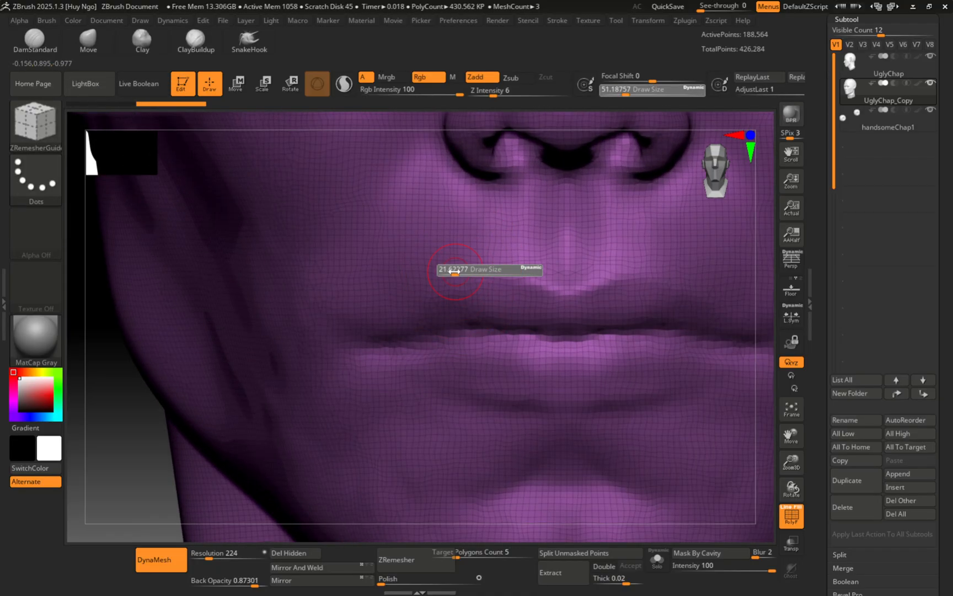
pyautogui.moveTo(471, 275)
pyautogui.keyDown('ctrl'); pyautogui.mouseDown(button='right')
pyautogui.moveTo(499, 248)
pyautogui.moveTo(455, 305)
pyautogui.moveTo(468, 301)
pyautogui.mouseUp(button='right'); pyautogui.keyUp('ctrl')
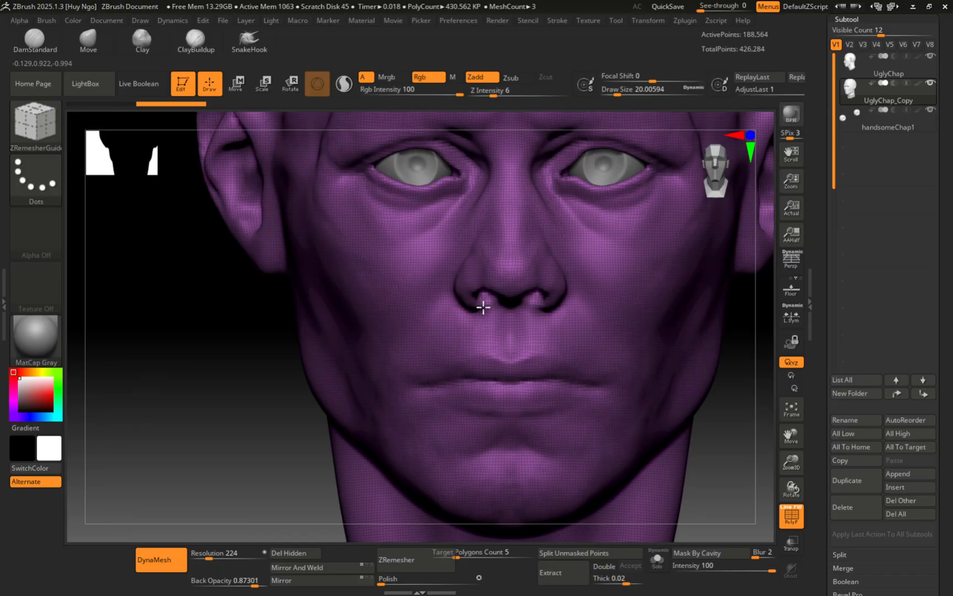
pyautogui.keyDown('alt'); pyautogui.moveTo(483, 307); pyautogui.dragTo(555, 277, button='right'); pyautogui.keyUp('alt')
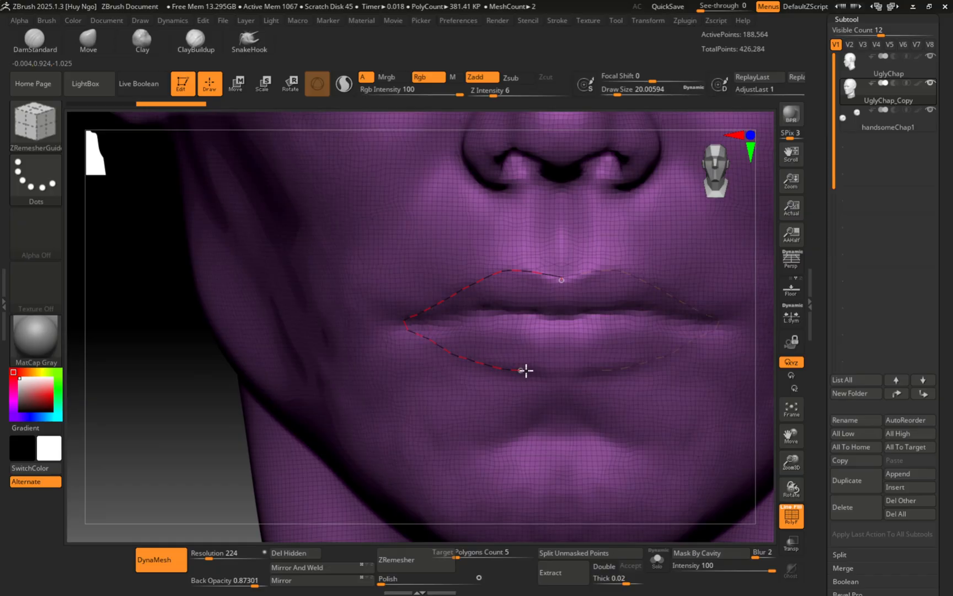
pyautogui.moveTo(556, 371); pyautogui.dragTo(554, 372)
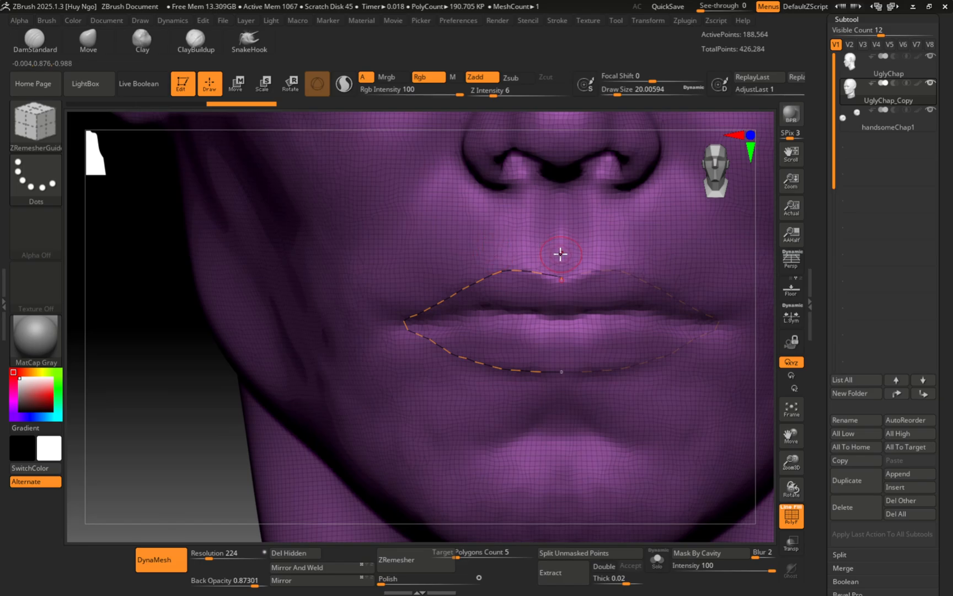
# Step: Draw the outer lip guide curve and a loop from beside the nose around the mouth
pyautogui.moveTo(560, 253); pyautogui.dragTo(510, 246)
pyautogui.moveTo(555, 401); pyautogui.dragTo(557, 401)
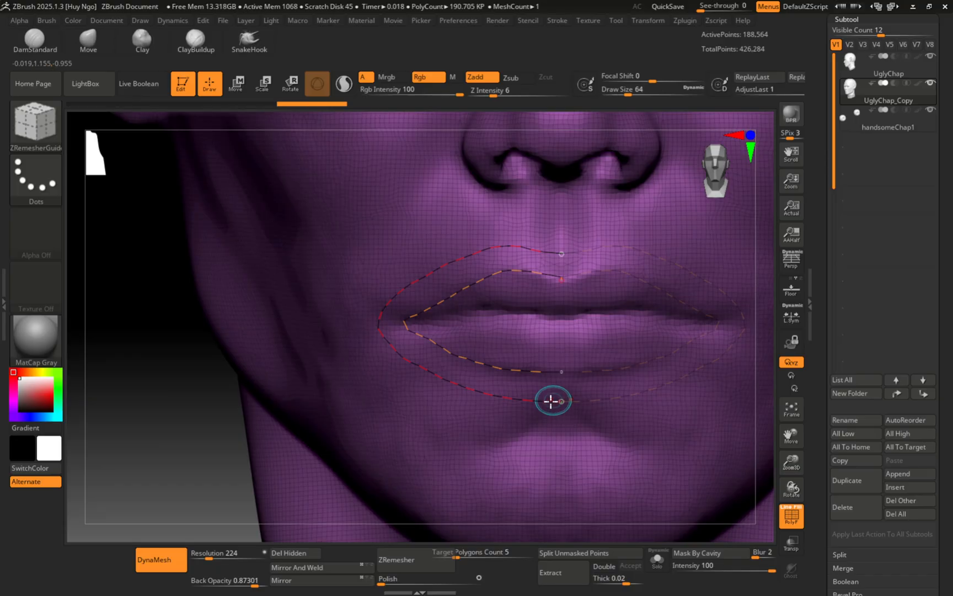
pyautogui.keyDown('alt'); pyautogui.moveTo(445, 320); pyautogui.dragTo(419, 398, button='right'); pyautogui.keyUp('alt')
pyautogui.moveTo(403, 298); pyautogui.dragTo(419, 242, button='right')
pyautogui.keyDown('shift'); pyautogui.moveTo(429, 241); pyautogui.dragTo(459, 217, button='right'); pyautogui.keyUp('shift')
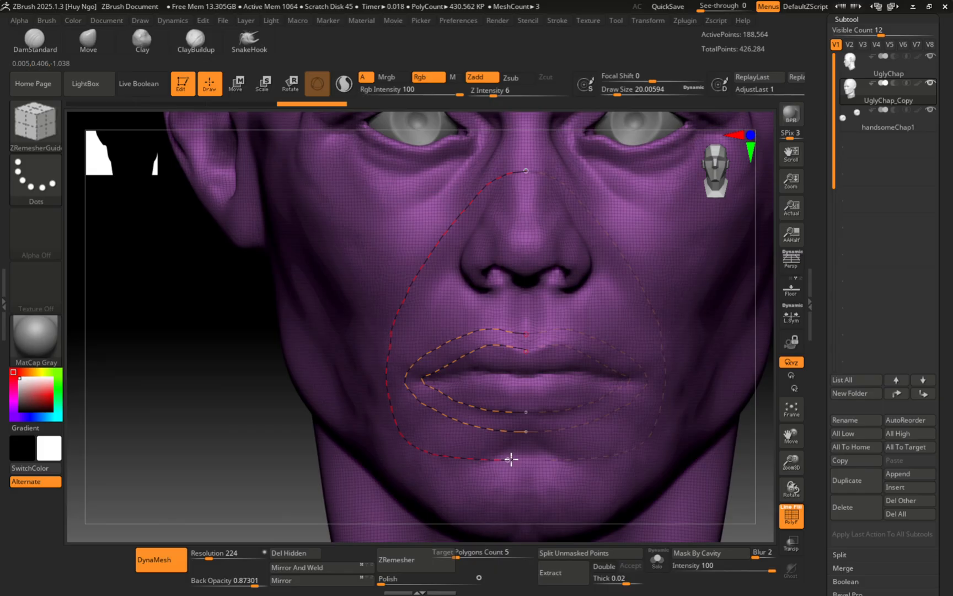
pyautogui.keyDown('alt'); pyautogui.moveTo(434, 235); pyautogui.dragTo(447, 364, button='right'); pyautogui.keyUp('alt')
# Step: Trace a guide curve around the left eye's eyelid opening
pyautogui.keyDown('ctrl'); pyautogui.moveTo(391, 202); pyautogui.dragTo(467, 219, button='right'); pyautogui.keyUp('ctrl')
pyautogui.keyDown('ctrl'); pyautogui.moveTo(508, 257); pyautogui.dragTo(546, 266, button='right'); pyautogui.keyUp('ctrl')
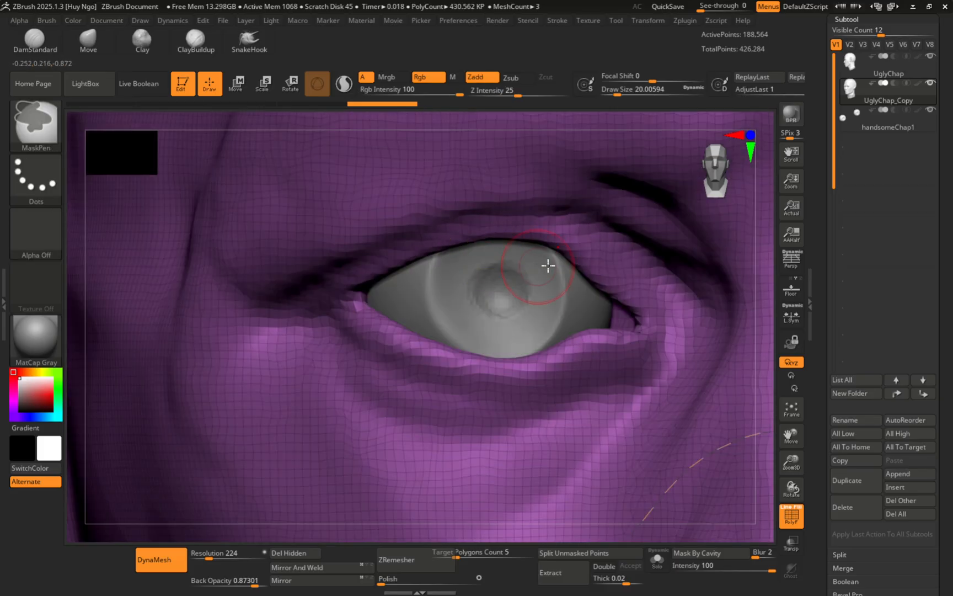
pyautogui.moveTo(609, 310)
pyautogui.keyDown('alt'); pyautogui.mouseDown(button='right')
pyautogui.moveTo(477, 236)
pyautogui.moveTo(542, 243)
pyautogui.moveTo(555, 261)
pyautogui.mouseUp(button='right'); pyautogui.keyUp('alt')
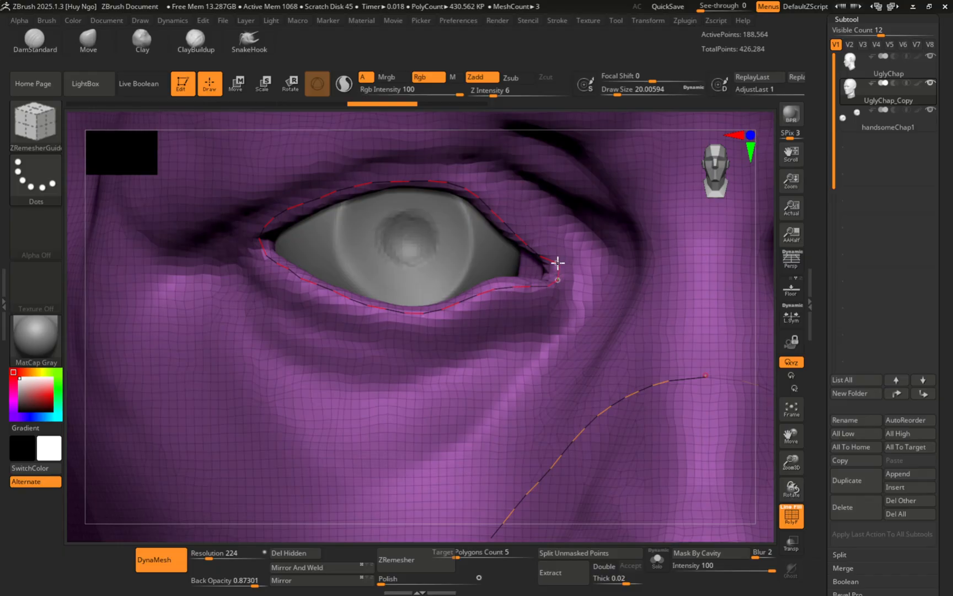
pyautogui.moveTo(558, 263); pyautogui.dragTo(557, 273)
# Step: Draw a wider guide loop around the eye socket, undoing and redrawing it, then reframe the face
pyautogui.keyDown('ctrl'); pyautogui.moveTo(528, 200); pyautogui.dragTo(272, 226, button='right'); pyautogui.keyUp('ctrl')
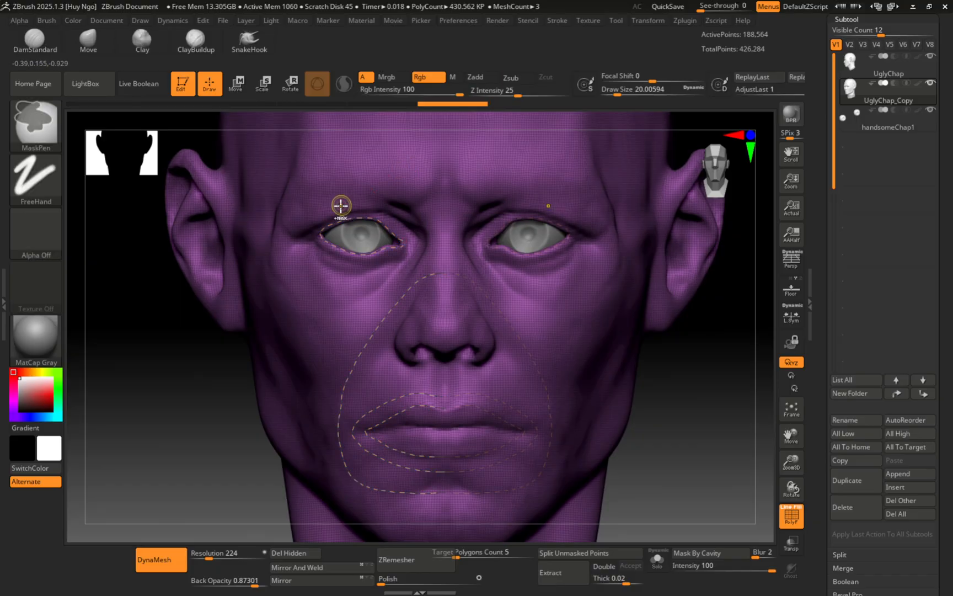
pyautogui.keyDown('ctrl'); pyautogui.moveTo(341, 204); pyautogui.dragTo(442, 218, button='right'); pyautogui.keyUp('ctrl')
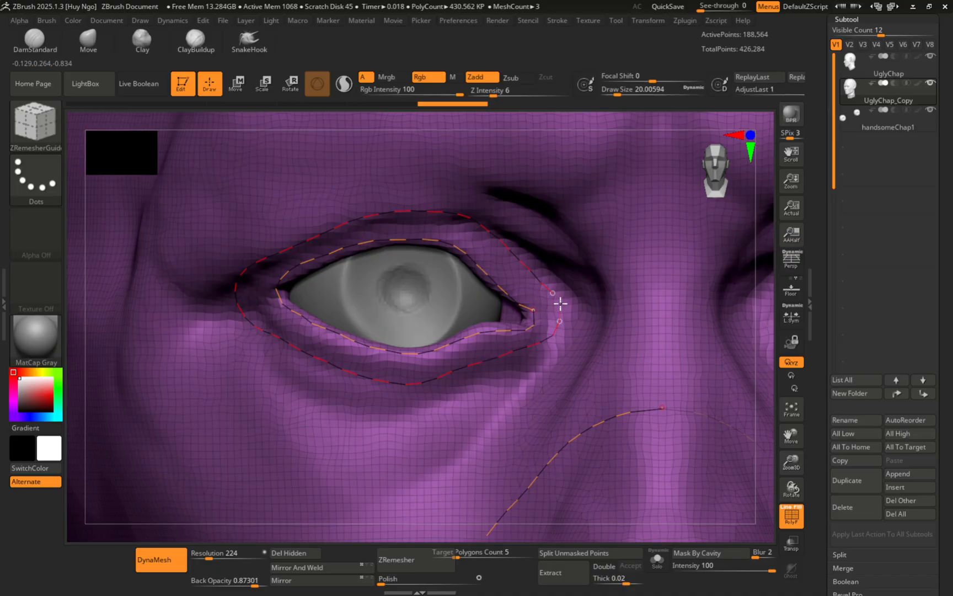
pyautogui.moveTo(552, 291); pyautogui.dragTo(551, 292)
pyautogui.hotkey('ctrl', 'z')
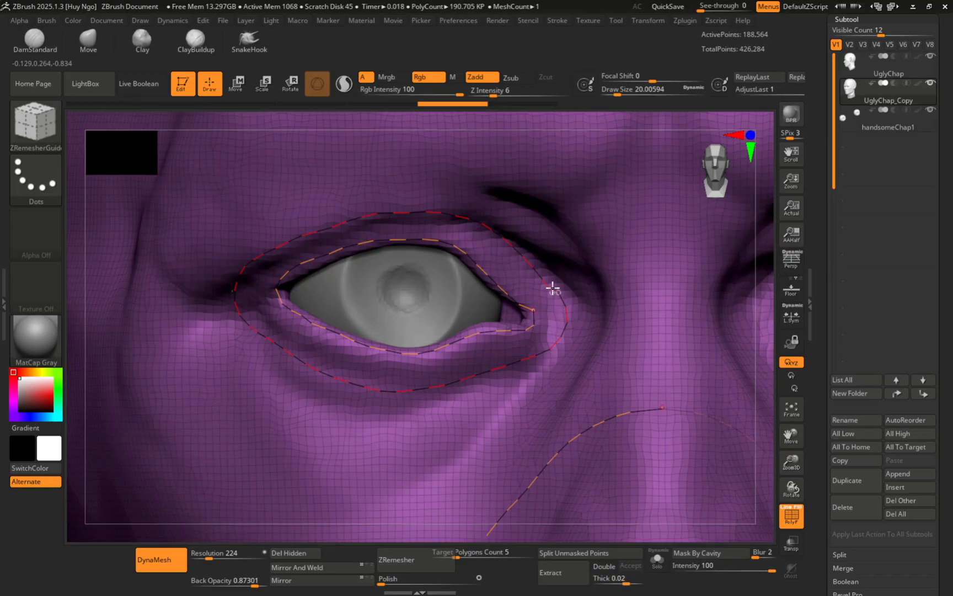
pyautogui.hotkey('ctrl', 'shift', 'z')
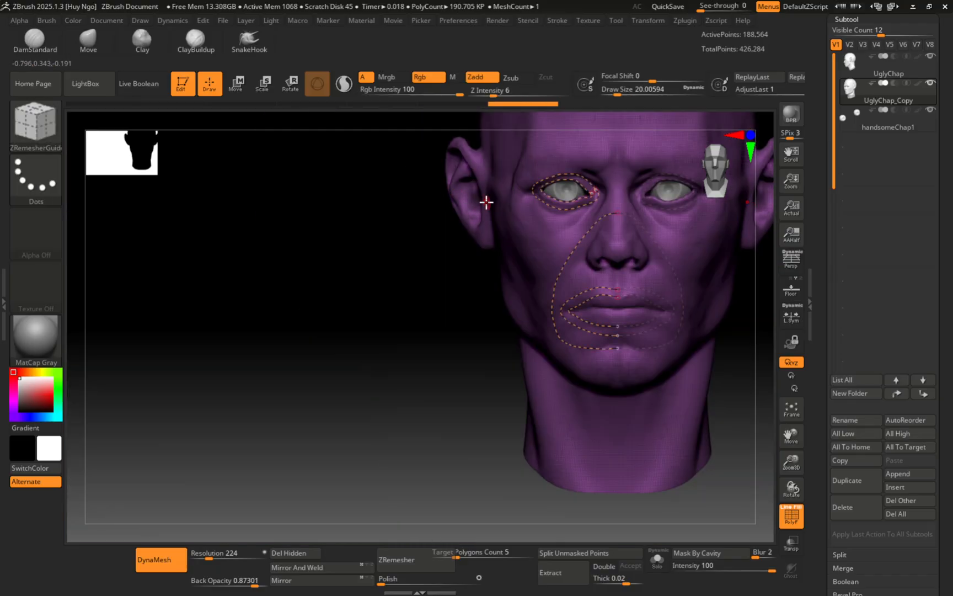
pyautogui.keyDown('alt'); pyautogui.moveTo(422, 252); pyautogui.dragTo(340, 277); pyautogui.keyUp('alt')
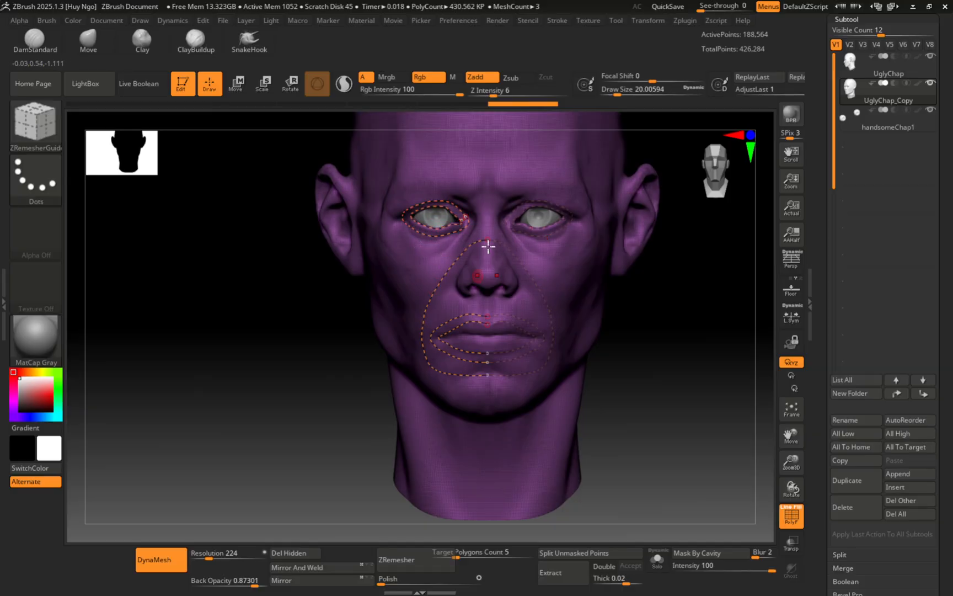
pyautogui.moveTo(377, 273)
pyautogui.keyDown('ctrl'); pyautogui.mouseDown(button='right')
pyautogui.moveTo(378, 300)
pyautogui.moveTo(388, 298)
pyautogui.mouseUp(button='right'); pyautogui.keyUp('ctrl')
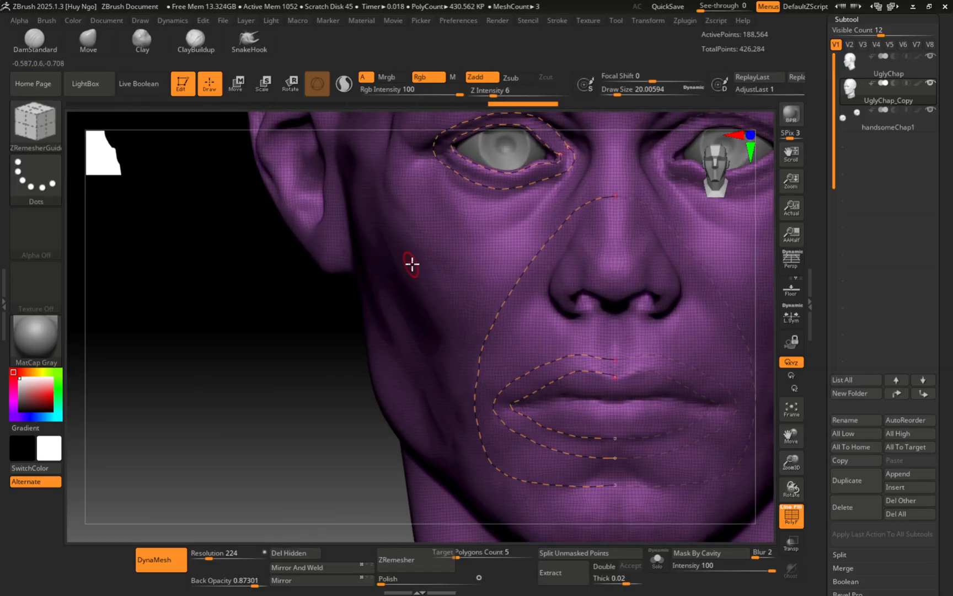
pyautogui.moveTo(446, 264)
pyautogui.keyDown('alt'); pyautogui.mouseDown(button='right')
pyautogui.moveTo(388, 299)
pyautogui.moveTo(415, 309)
pyautogui.moveTo(395, 302)
pyautogui.mouseUp(button='right'); pyautogui.keyUp('alt')
pyautogui.keyDown('ctrl'); pyautogui.moveTo(406, 279); pyautogui.dragTo(376, 287, button='right'); pyautogui.keyUp('ctrl')
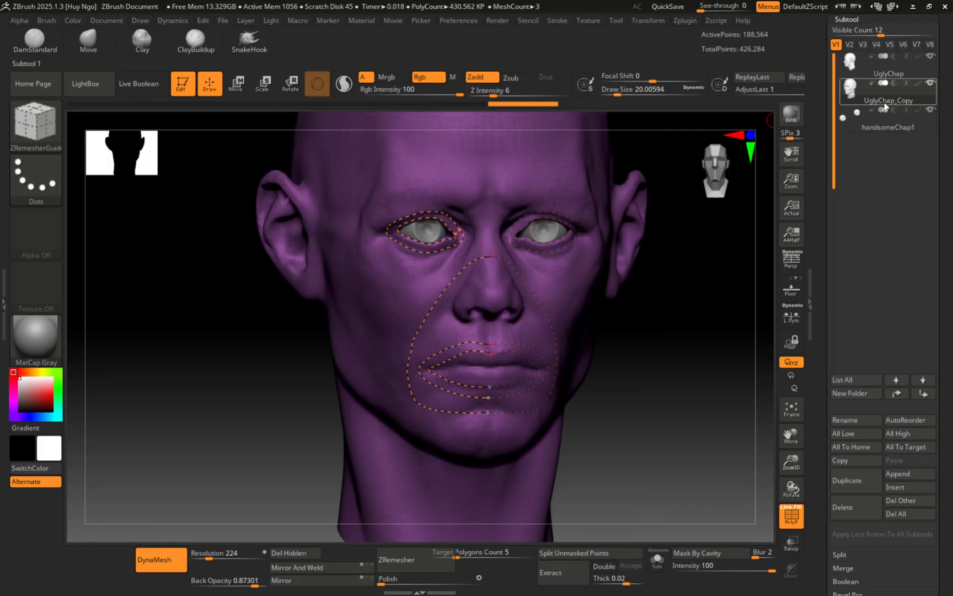
# Step: Run ZRemesher from Tool > Geometry to rebuild the head as an 11,483-point quad mesh
pyautogui.moveTo(891, 66)
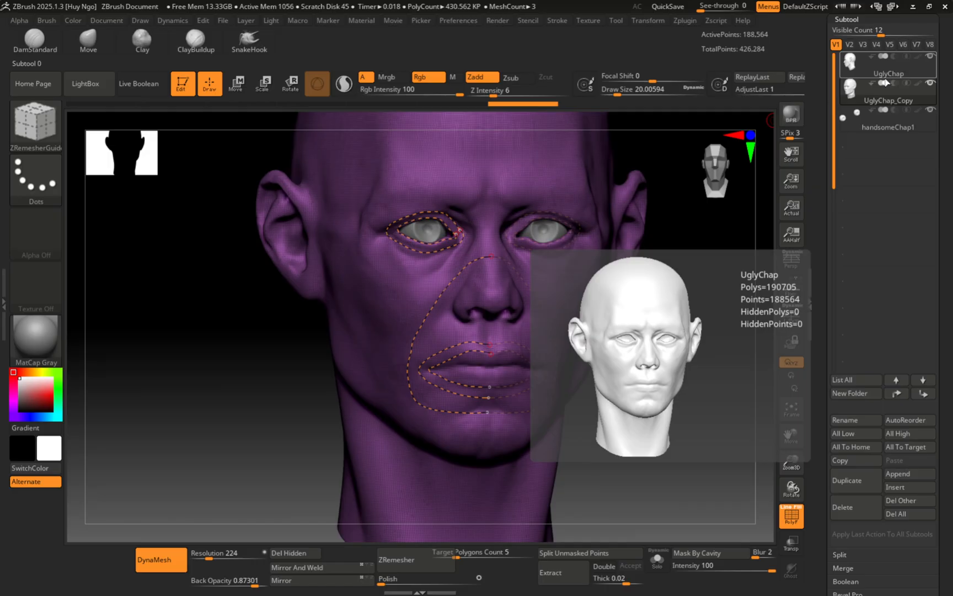
pyautogui.click(851, 21)
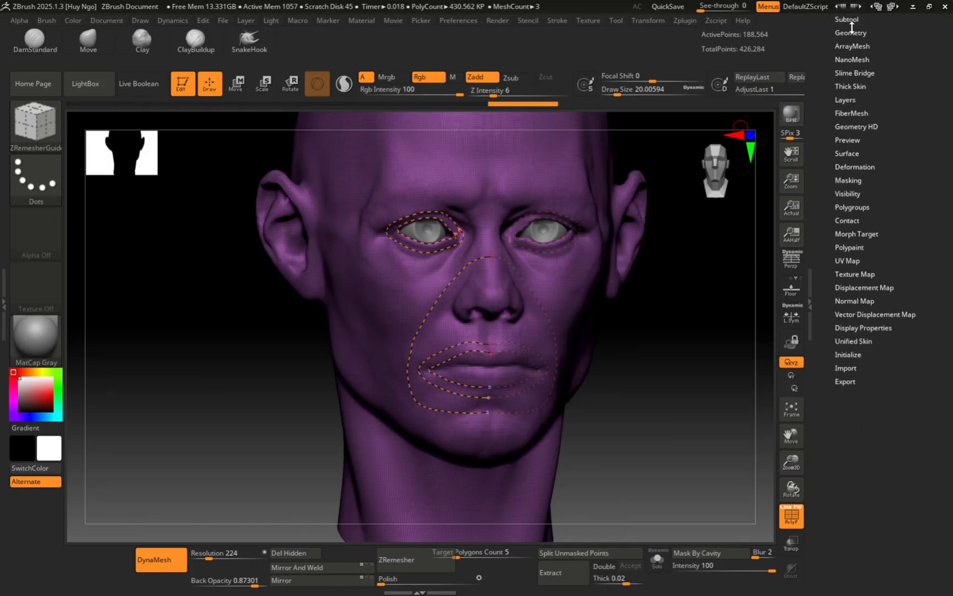
pyautogui.scroll(3, 896, 159)
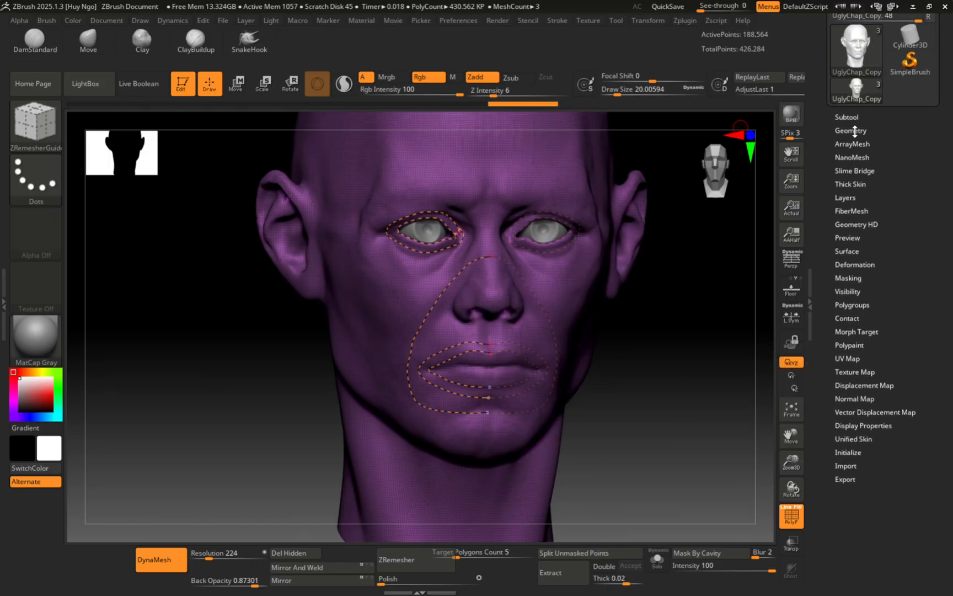
pyautogui.click(855, 131)
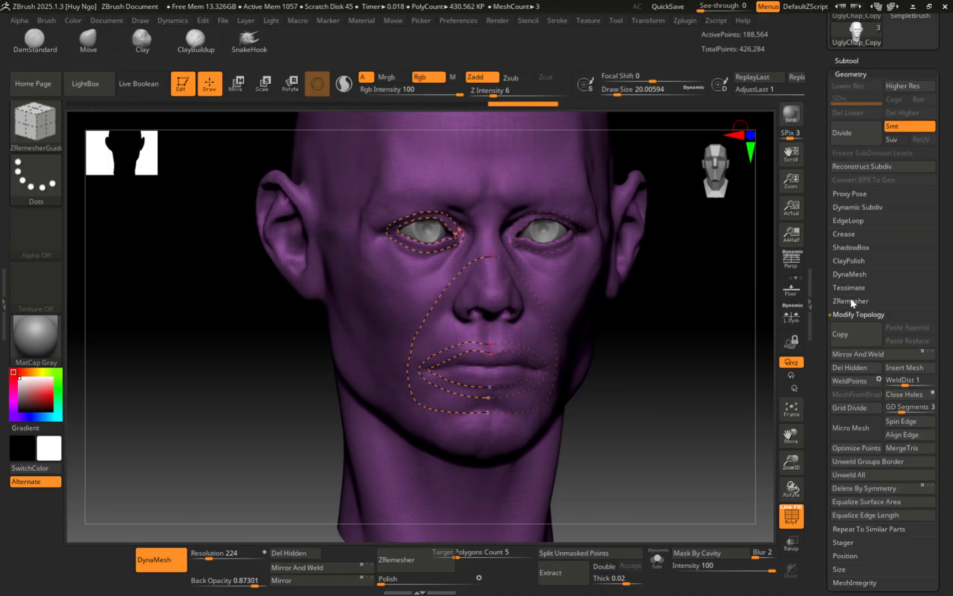
pyautogui.click(851, 301)
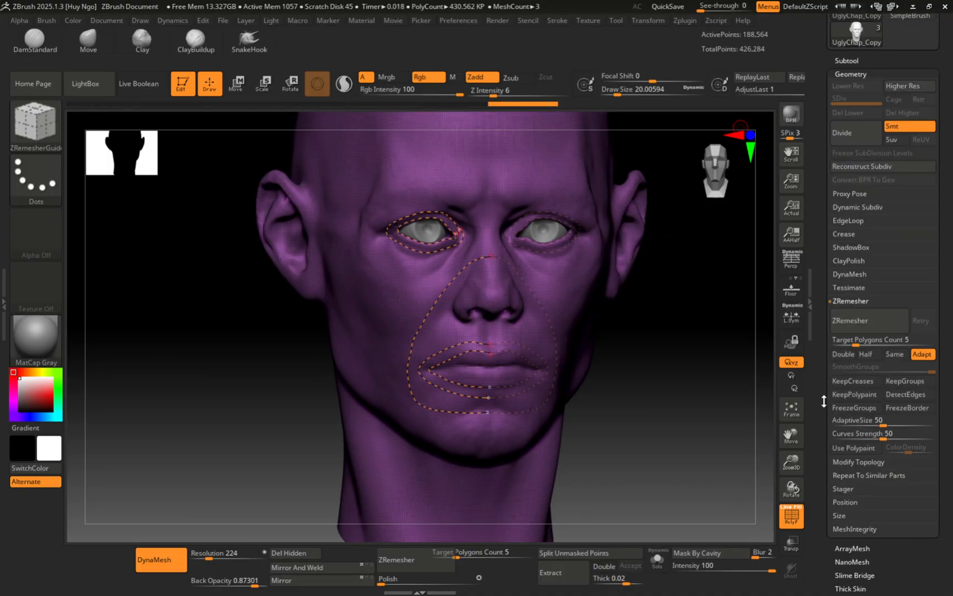
pyautogui.click(869, 325)
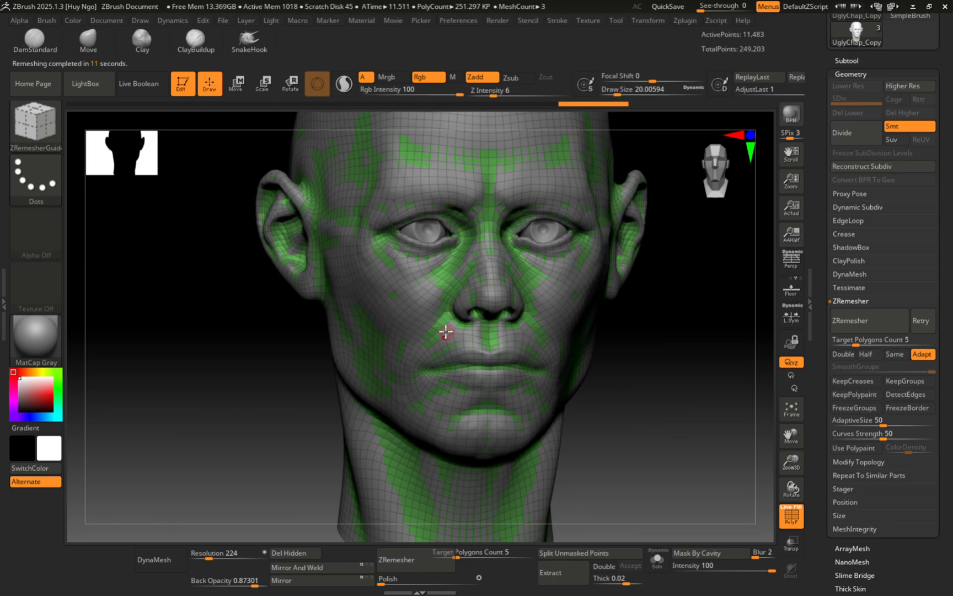
# Step: Turn PolyFrame off with Shift+F and zoom around the remeshed face
pyautogui.moveTo(437, 339)
pyautogui.keyDown('ctrl'); pyautogui.mouseDown(button='right')
pyautogui.moveTo(474, 343)
pyautogui.moveTo(443, 387)
pyautogui.moveTo(413, 302)
pyautogui.mouseUp(button='right'); pyautogui.keyUp('ctrl')
pyautogui.hotkey('shift', 'f')
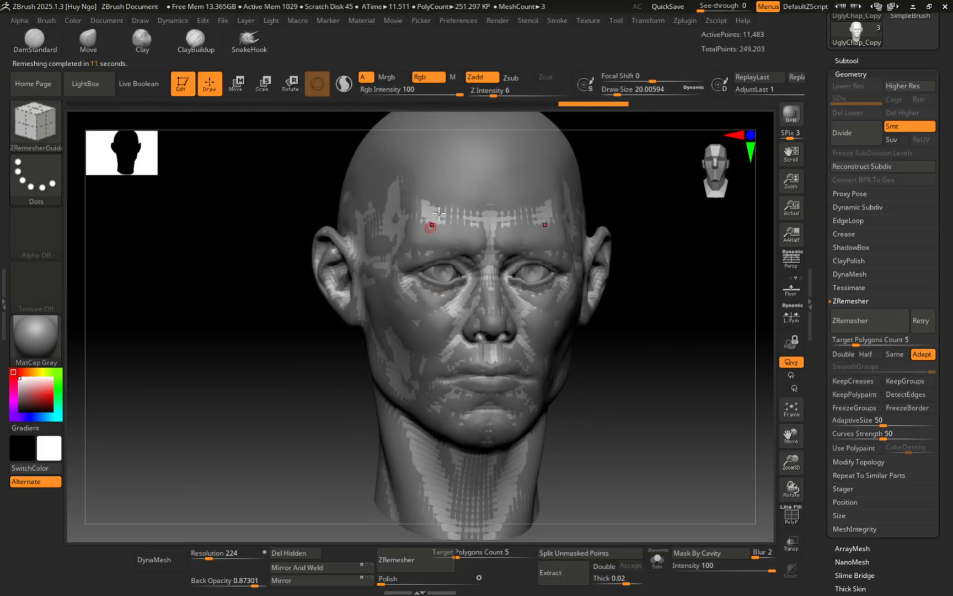
pyautogui.moveTo(427, 252)
pyautogui.keyDown('ctrl'); pyautogui.mouseDown(button='right')
pyautogui.moveTo(441, 226)
pyautogui.moveTo(400, 213)
pyautogui.mouseUp(button='right'); pyautogui.keyUp('ctrl')
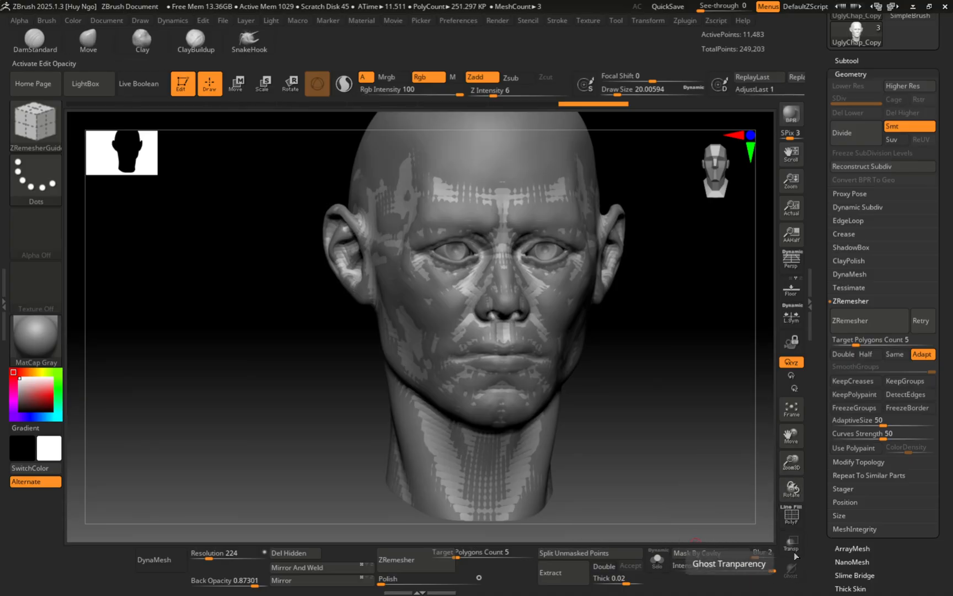
# Step: Show only the remeshed head and inspect its wireframe around the nose and lips
pyautogui.click(657, 559)
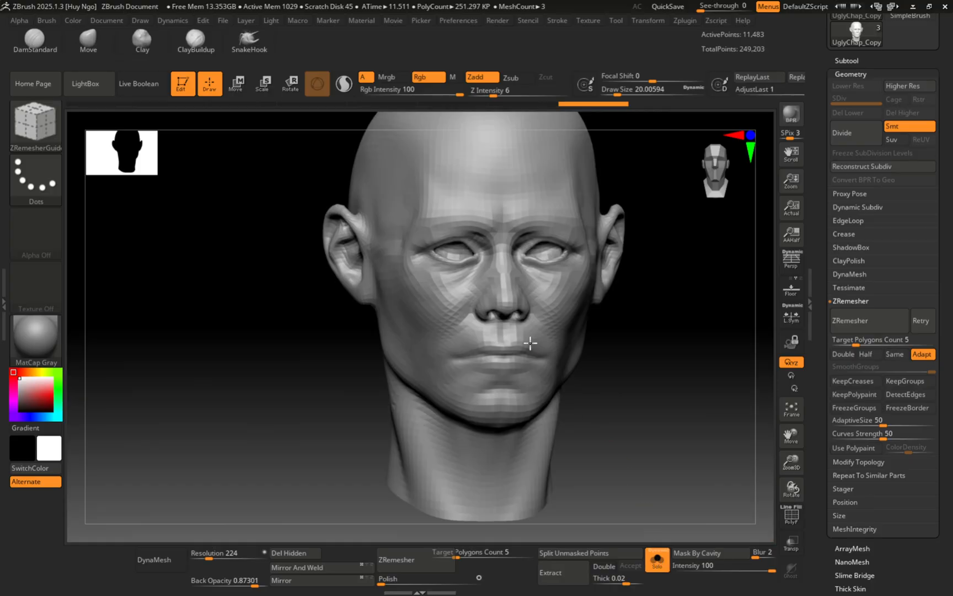
pyautogui.moveTo(479, 272)
pyautogui.keyDown('ctrl'); pyautogui.mouseDown(button='right')
pyautogui.moveTo(501, 344)
pyautogui.moveTo(478, 226)
pyautogui.mouseUp(button='right'); pyautogui.keyUp('ctrl')
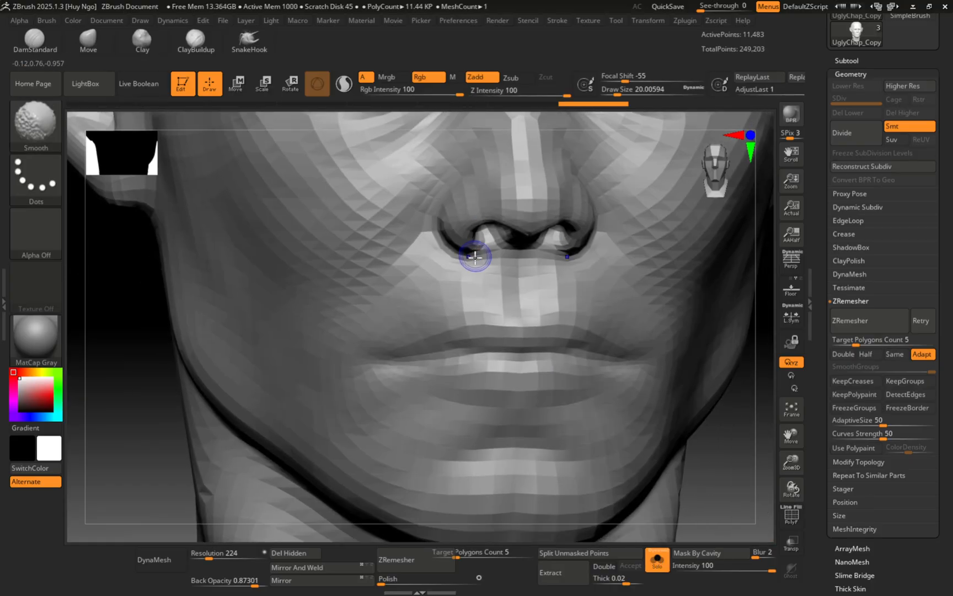
pyautogui.hotkey('shift', 'f')
pyautogui.keyDown('ctrl'); pyautogui.moveTo(479, 315); pyautogui.dragTo(462, 382, button='right'); pyautogui.keyUp('ctrl')
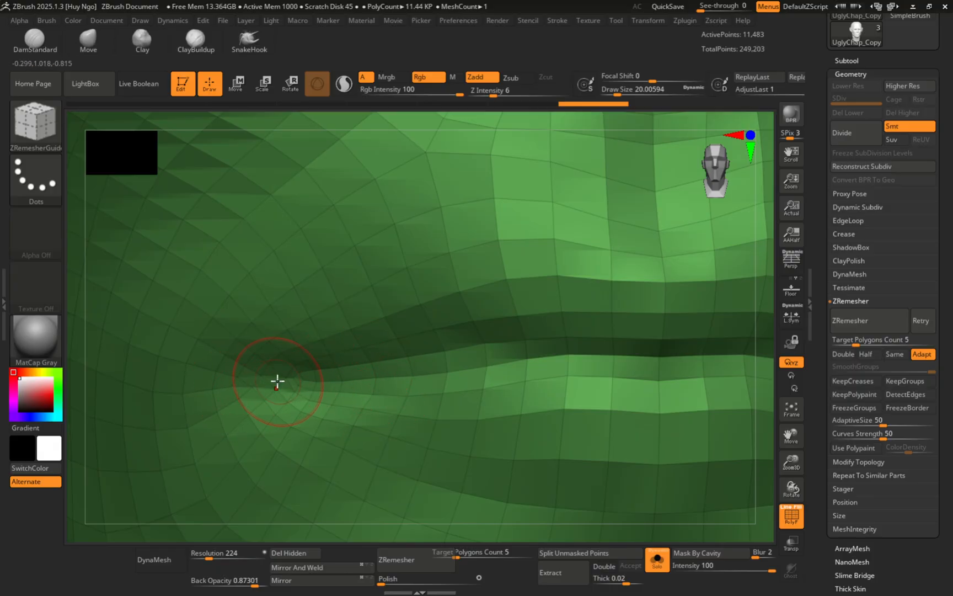
pyautogui.keyDown('ctrl'); pyautogui.moveTo(256, 381); pyautogui.dragTo(279, 436, button='right'); pyautogui.keyUp('ctrl')
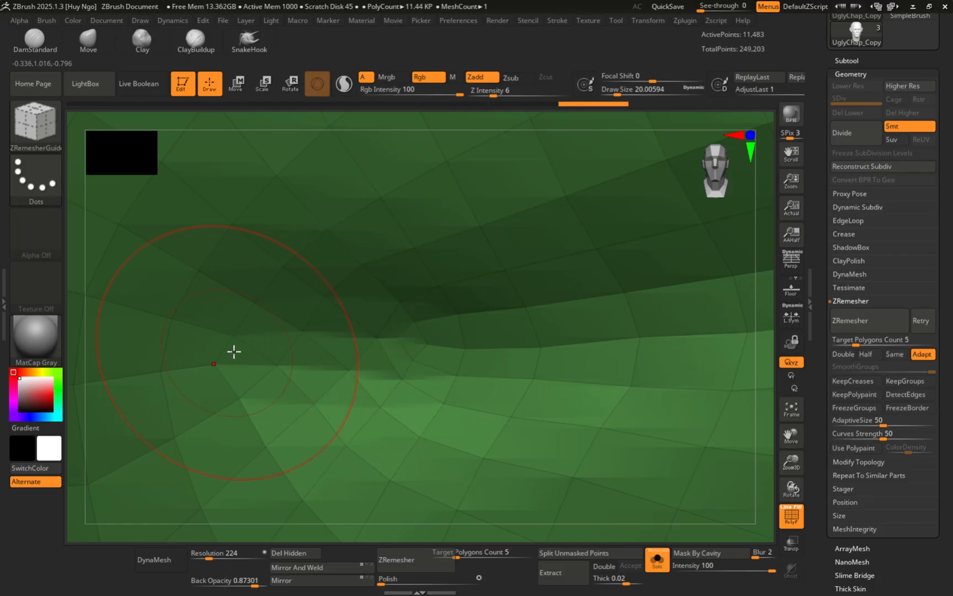
pyautogui.hotkey('ctrl', 'd')
pyautogui.keyDown('alt'); pyautogui.moveTo(377, 231); pyautogui.dragTo(373, 318, button='right'); pyautogui.keyUp('alt')
pyautogui.keyDown('ctrl'); pyautogui.moveTo(373, 317); pyautogui.dragTo(353, 298, button='right'); pyautogui.keyUp('ctrl')
# Step: Inspect the new quad topology around the left eye and nose bridge from several angles
pyautogui.keyDown('ctrl'); pyautogui.moveTo(347, 219); pyautogui.dragTo(386, 359, button='right'); pyautogui.keyUp('ctrl')
pyautogui.keyDown('alt'); pyautogui.moveTo(398, 234); pyautogui.dragTo(375, 336, button='right'); pyautogui.keyUp('alt')
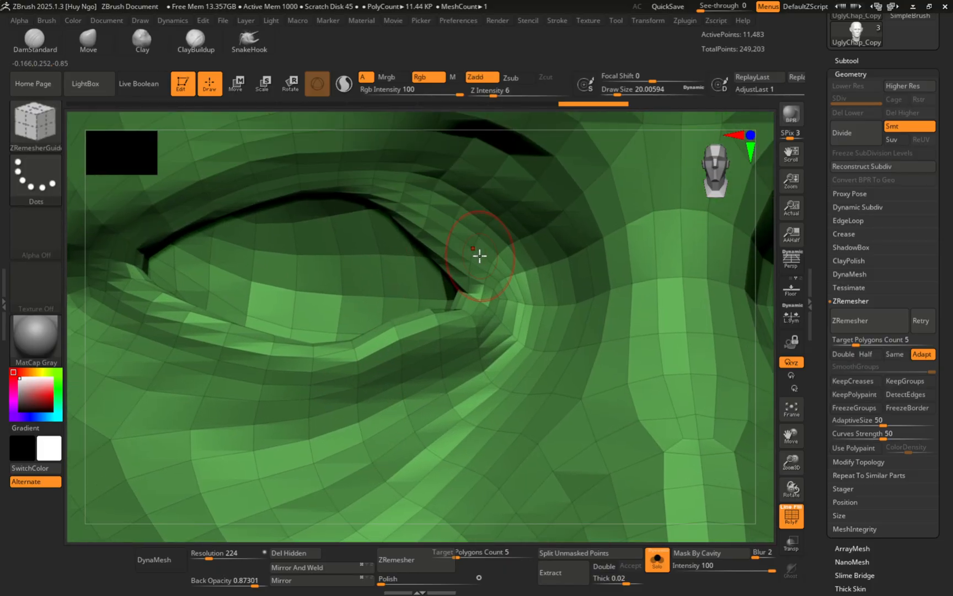
pyautogui.keyDown('ctrl'); pyautogui.moveTo(494, 262); pyautogui.dragTo(485, 193, button='right'); pyautogui.keyUp('ctrl')
pyautogui.keyDown('ctrl'); pyautogui.moveTo(477, 241); pyautogui.dragTo(498, 196, button='right'); pyautogui.keyUp('ctrl')
pyautogui.keyDown('alt'); pyautogui.moveTo(445, 221); pyautogui.dragTo(373, 172, button='right'); pyautogui.keyUp('alt')
pyautogui.keyDown('ctrl'); pyautogui.moveTo(464, 259); pyautogui.dragTo(529, 284, button='right'); pyautogui.keyUp('ctrl')
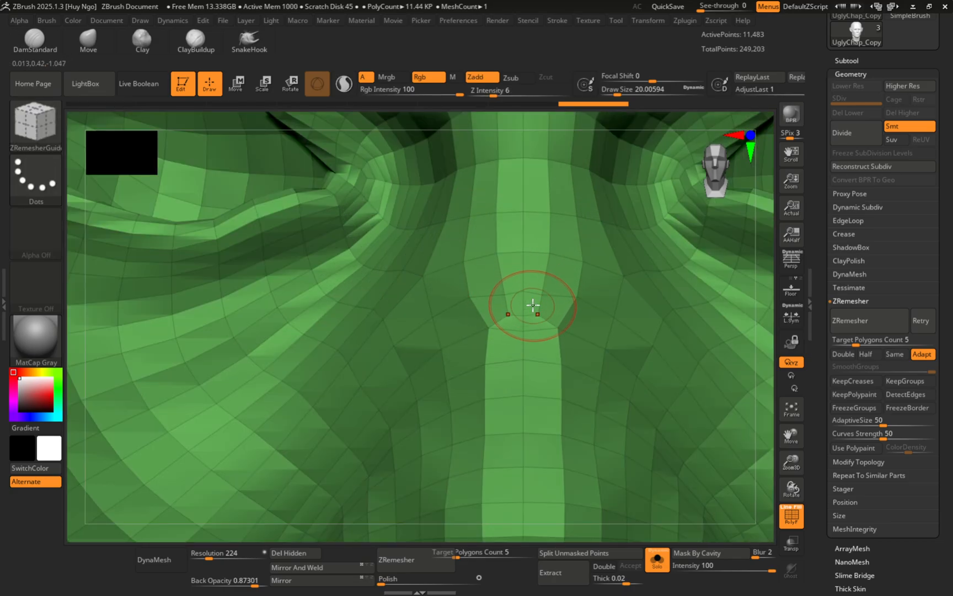
pyautogui.moveTo(504, 319)
pyautogui.keyDown('ctrl'); pyautogui.mouseDown(button='right')
pyautogui.moveTo(437, 271)
pyautogui.moveTo(480, 276)
pyautogui.moveTo(443, 287)
pyautogui.moveTo(502, 278)
pyautogui.moveTo(502, 289)
pyautogui.moveTo(444, 276)
pyautogui.moveTo(445, 287)
pyautogui.moveTo(452, 230)
pyautogui.mouseUp(button='right'); pyautogui.keyUp('ctrl')
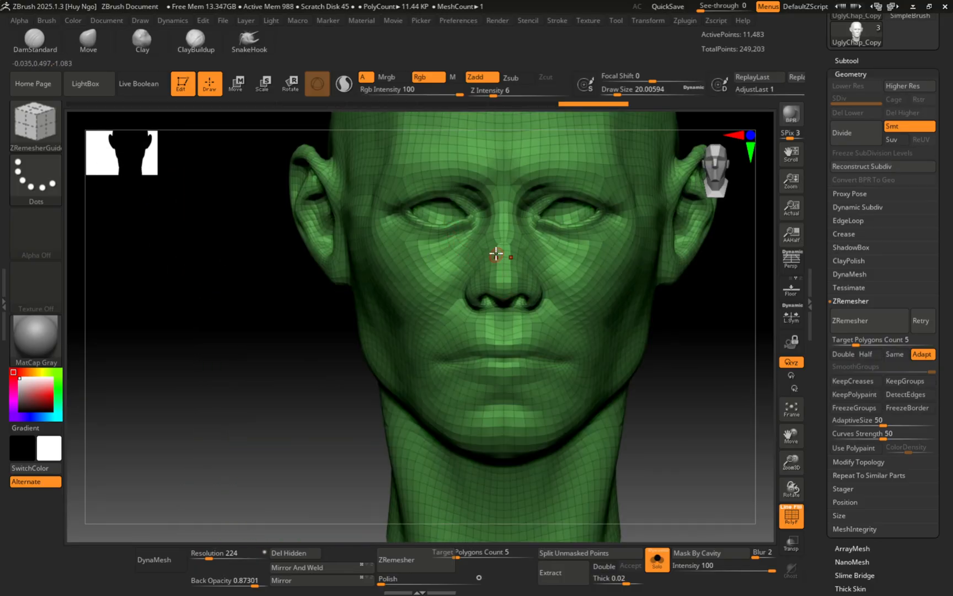
pyautogui.moveTo(496, 253)
pyautogui.keyDown('ctrl'); pyautogui.mouseDown(button='right')
pyautogui.moveTo(479, 315)
pyautogui.moveTo(487, 257)
pyautogui.moveTo(547, 241)
pyautogui.moveTo(497, 261)
pyautogui.moveTo(504, 259)
pyautogui.mouseUp(button='right'); pyautogui.keyUp('ctrl')
# Step: Hide the wireframe overlay and set Draw Size to about 71
pyautogui.press('s')
pyautogui.moveTo(504, 259); pyautogui.dragTo(518, 256)
pyautogui.hotkey('shift', 'f')
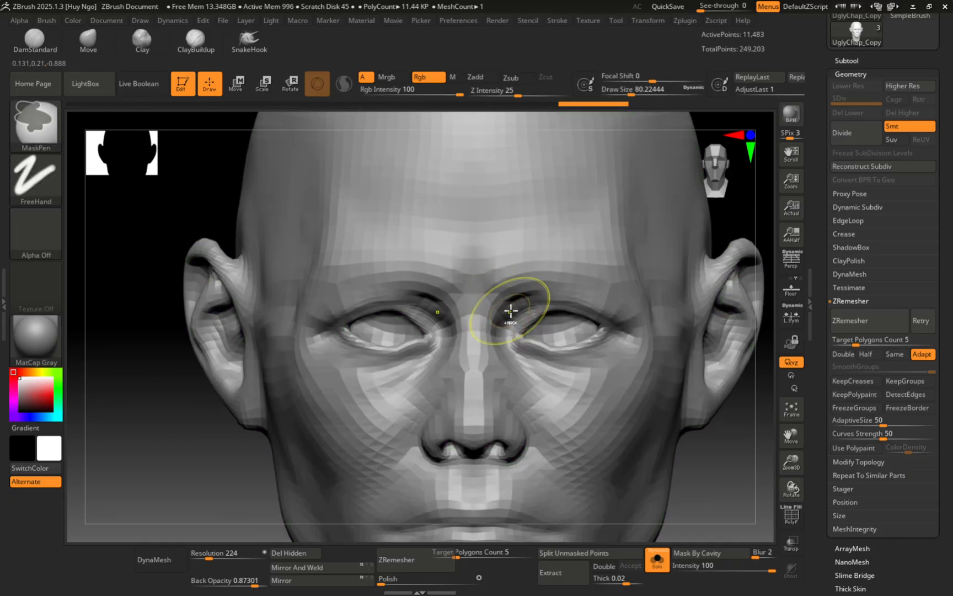
pyautogui.moveTo(511, 312)
pyautogui.keyDown('ctrl'); pyautogui.mouseDown(button='right')
pyautogui.moveTo(483, 317)
pyautogui.moveTo(503, 316)
pyautogui.moveTo(490, 311)
pyautogui.moveTo(513, 234)
pyautogui.moveTo(530, 283)
pyautogui.mouseUp(button='right'); pyautogui.keyUp('ctrl')
pyautogui.press('s')
pyautogui.moveTo(530, 274); pyautogui.dragTo(526, 273)
pyautogui.keyDown('shift'); pyautogui.moveTo(523, 268); pyautogui.dragTo(525, 259, button='right'); pyautogui.keyUp('shift')
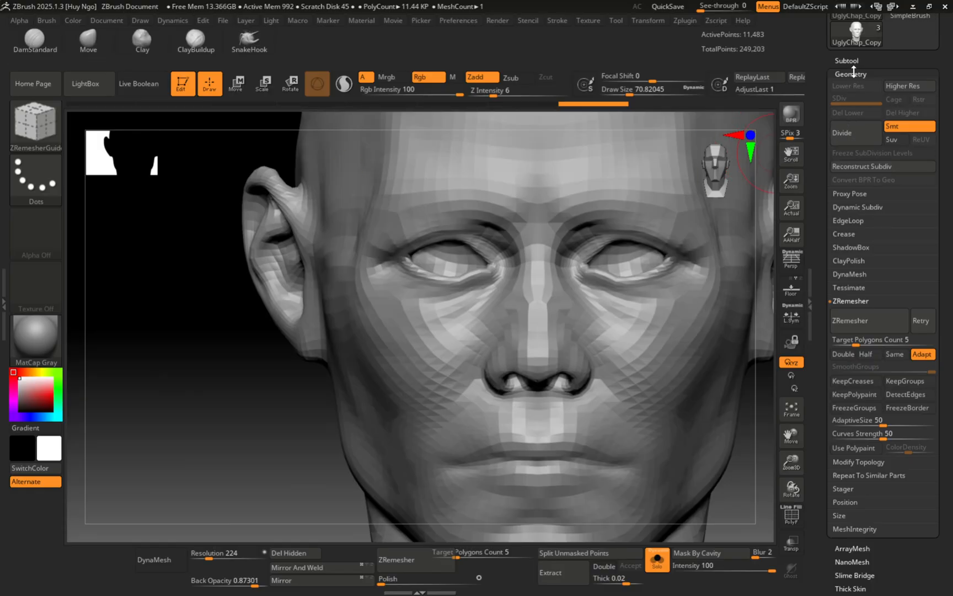
# Step: Divide the remeshed head twice to SDiv 3 at 183,205 points, then reframe it
pyautogui.click(854, 136)
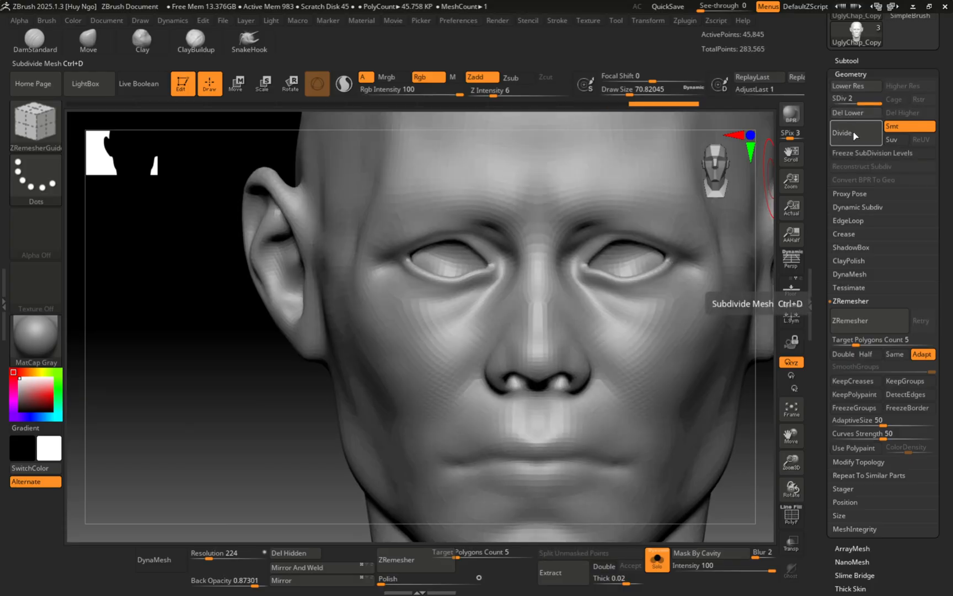
pyautogui.click(854, 136)
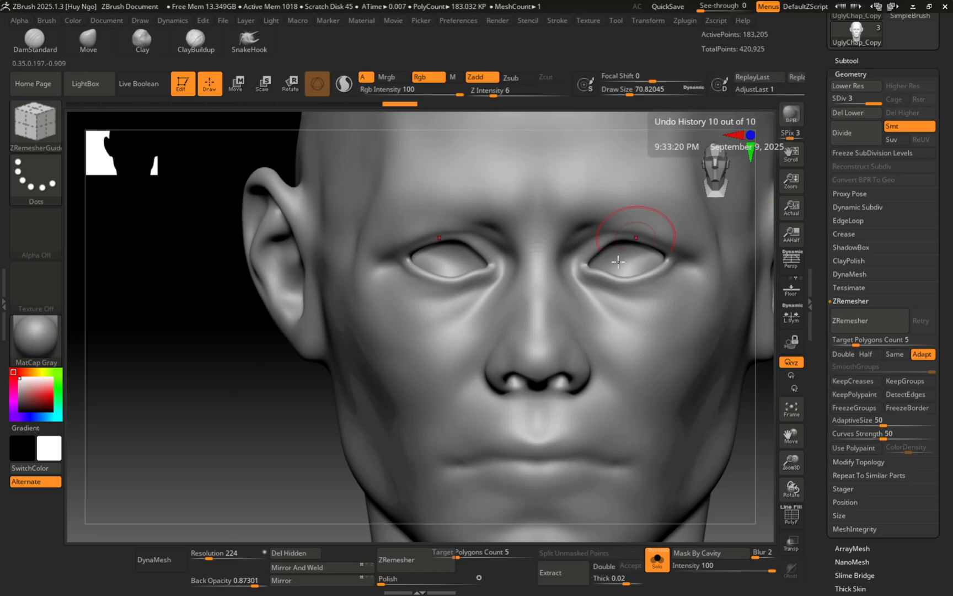
pyautogui.keyDown('alt'); pyautogui.moveTo(561, 301); pyautogui.dragTo(579, 260, button='right'); pyautogui.keyUp('alt')
pyautogui.moveTo(500, 253)
pyautogui.mouseDown(button='right')
pyautogui.moveTo(458, 262)
pyautogui.moveTo(547, 249)
pyautogui.moveTo(464, 301)
pyautogui.moveTo(472, 283)
pyautogui.moveTo(523, 301)
pyautogui.moveTo(463, 309)
pyautogui.mouseUp(button='right')
pyautogui.keyDown('ctrl'); pyautogui.moveTo(473, 245); pyautogui.dragTo(559, 213, button='right'); pyautogui.keyUp('ctrl')
# Step: Make UglyChap_Copy the active subtool, checking its surface with the wireframe on and off
pyautogui.click(848, 61)
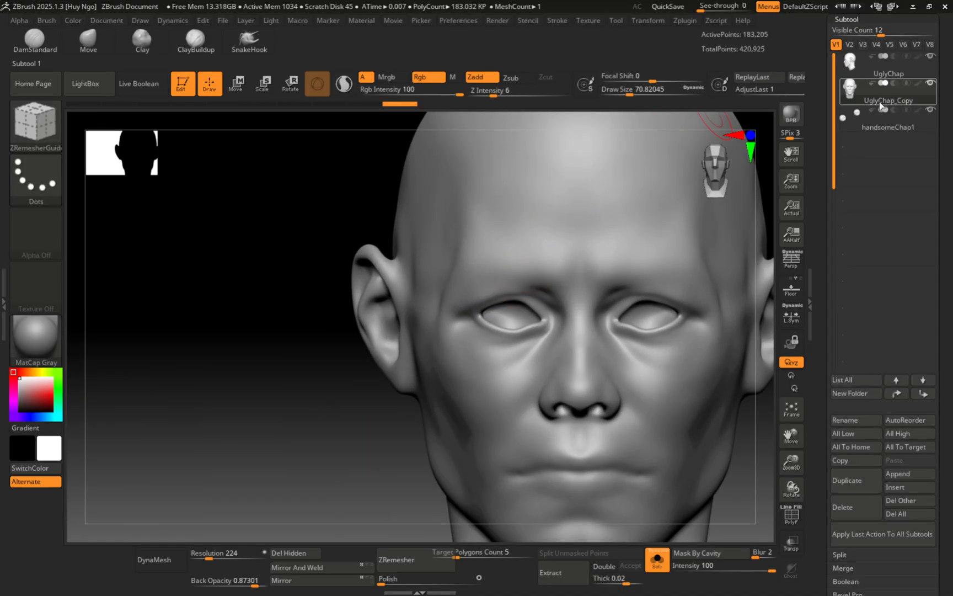
pyautogui.click(854, 63)
pyautogui.keyDown('alt'); pyautogui.moveTo(633, 266); pyautogui.dragTo(614, 243, button='right'); pyautogui.keyUp('alt')
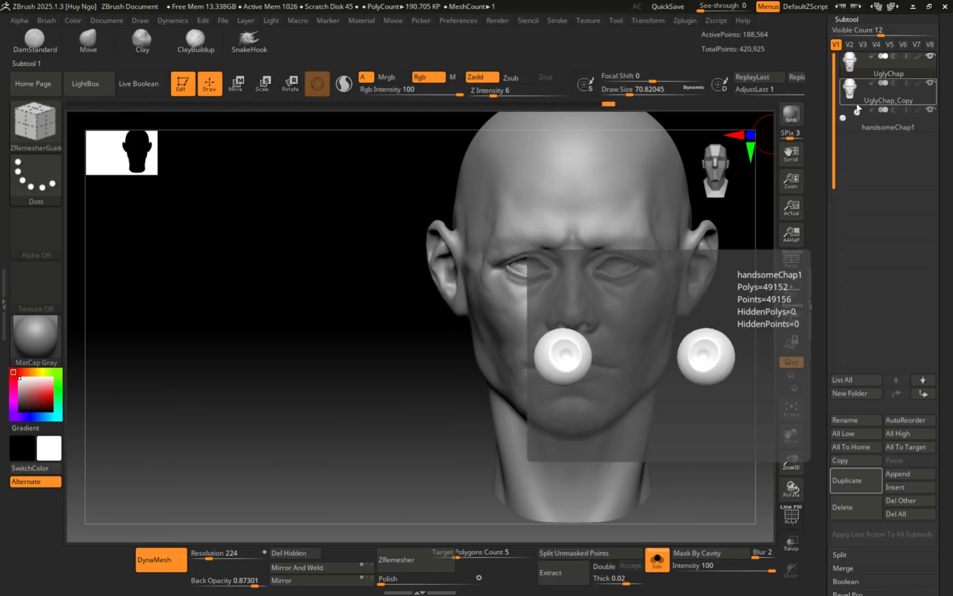
pyautogui.click(871, 94)
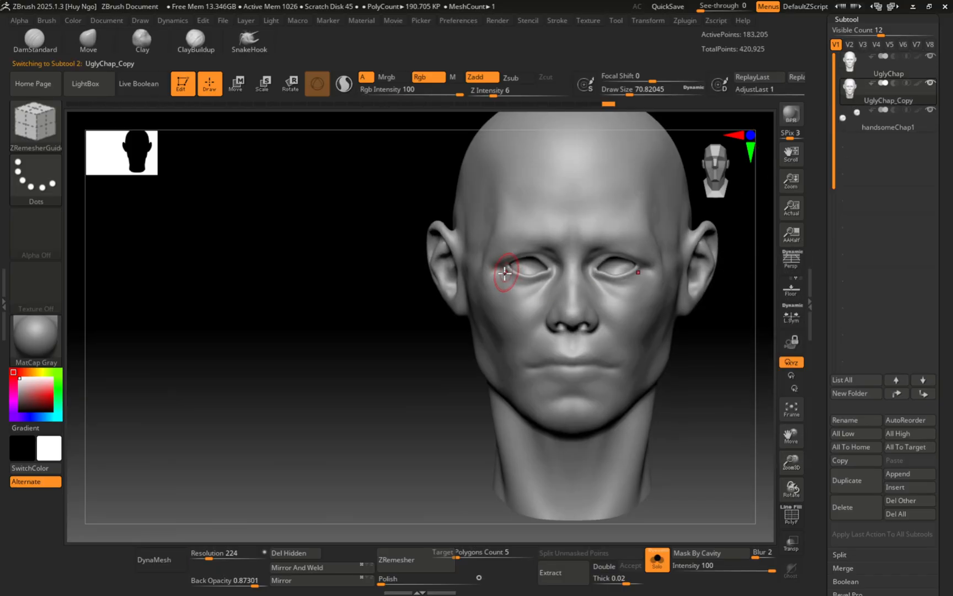
pyautogui.moveTo(504, 271); pyautogui.dragTo(531, 280, button='right')
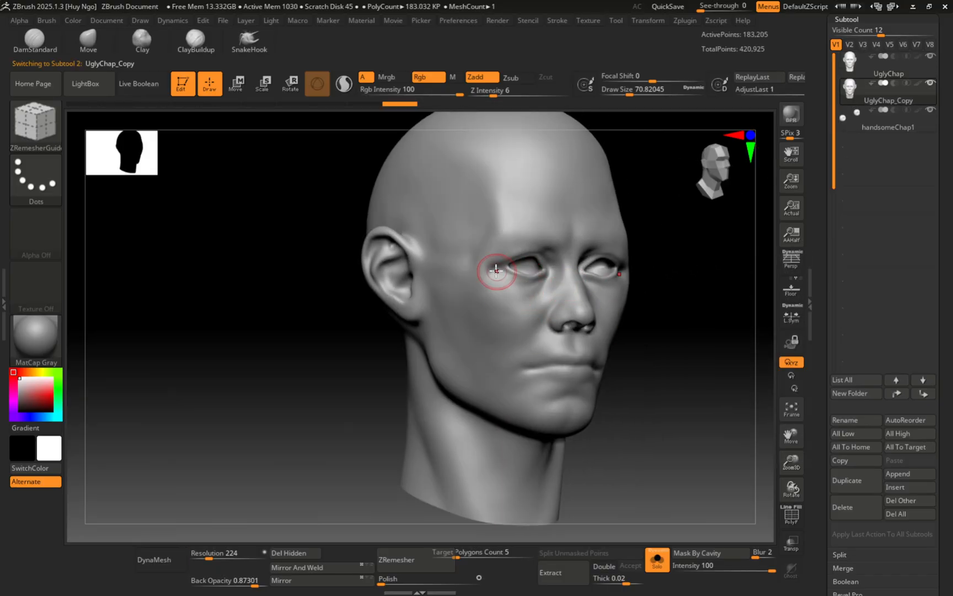
pyautogui.hotkey('shift', 'f')
pyautogui.keyDown('ctrl'); pyautogui.moveTo(517, 285); pyautogui.dragTo(553, 408, button='right'); pyautogui.keyUp('ctrl')
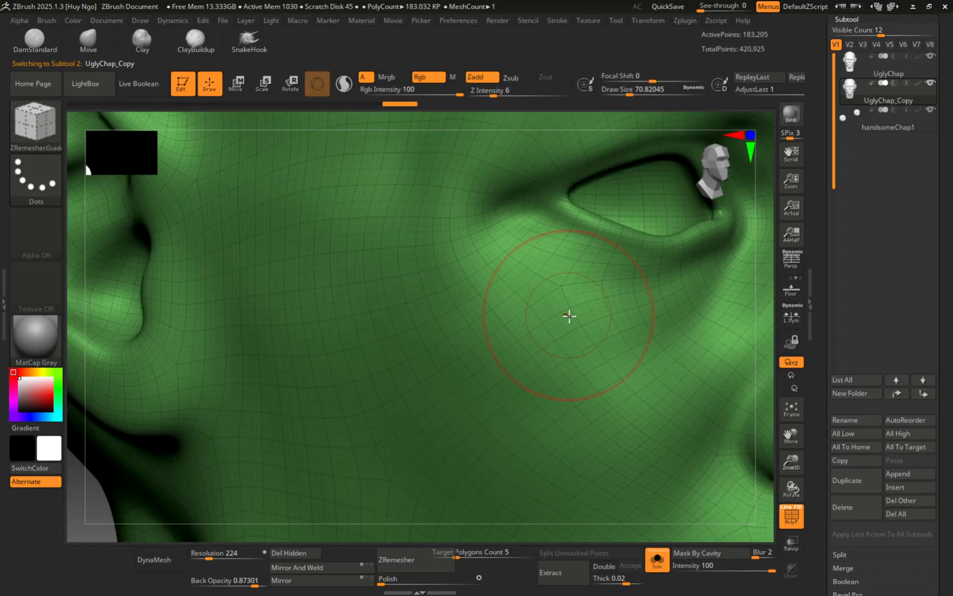
pyautogui.moveTo(568, 317); pyautogui.dragTo(543, 248, button='right')
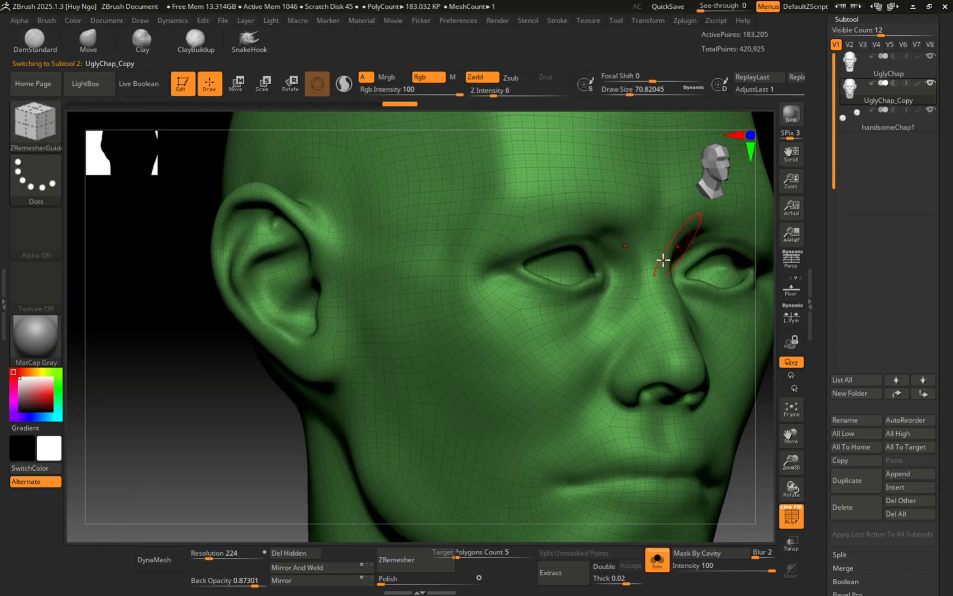
pyautogui.hotkey('shift', 'f')
pyautogui.keyDown('ctrl'); pyautogui.moveTo(638, 340); pyautogui.dragTo(635, 221, button='right'); pyautogui.keyUp('ctrl')
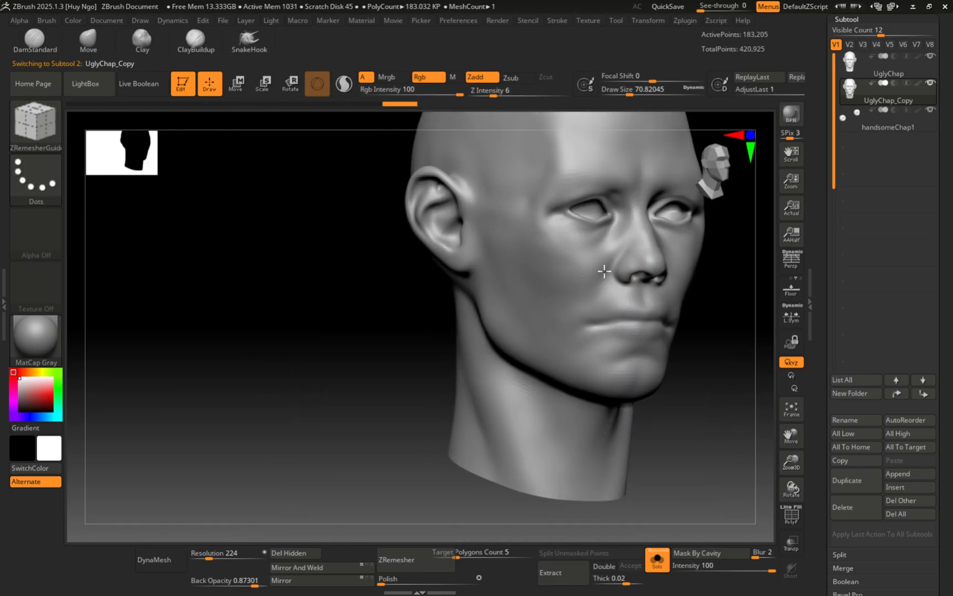
pyautogui.keyDown('shift'); pyautogui.moveTo(604, 270); pyautogui.dragTo(583, 304, button='right'); pyautogui.keyUp('shift')
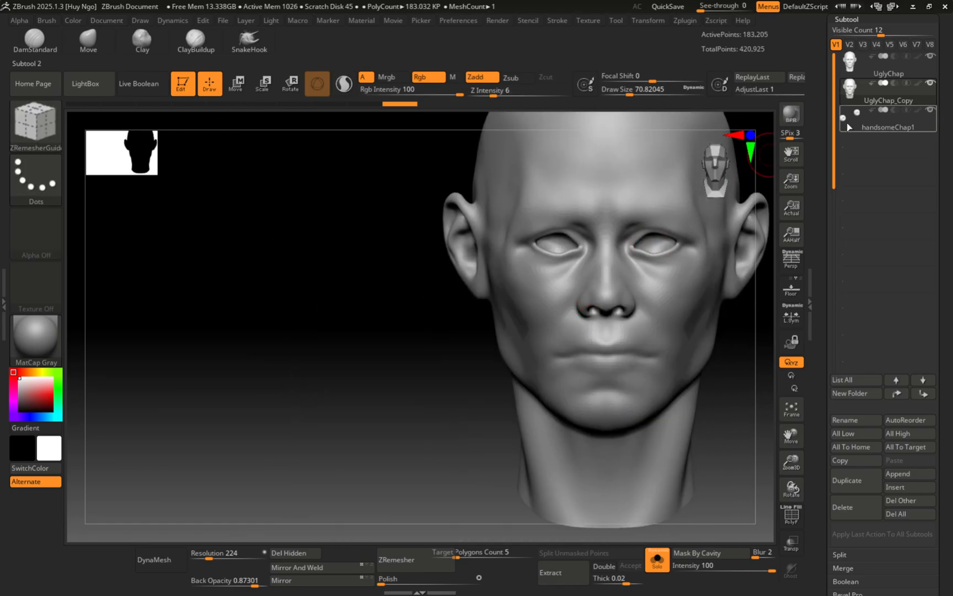
# Step: Hide the handsomeChap1 eyeball subtool
pyautogui.click(852, 67)
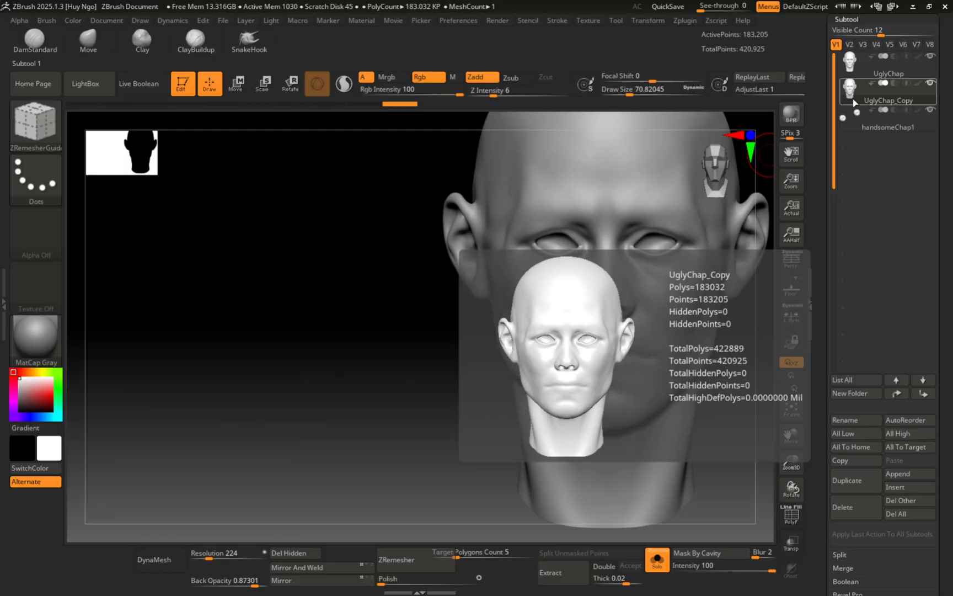
pyautogui.click(855, 126)
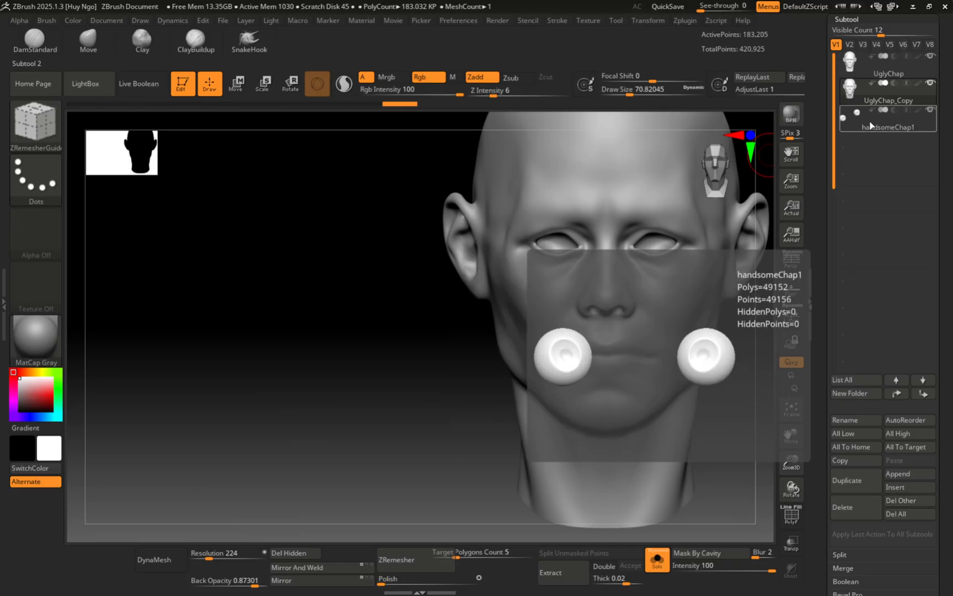
pyautogui.click(931, 112)
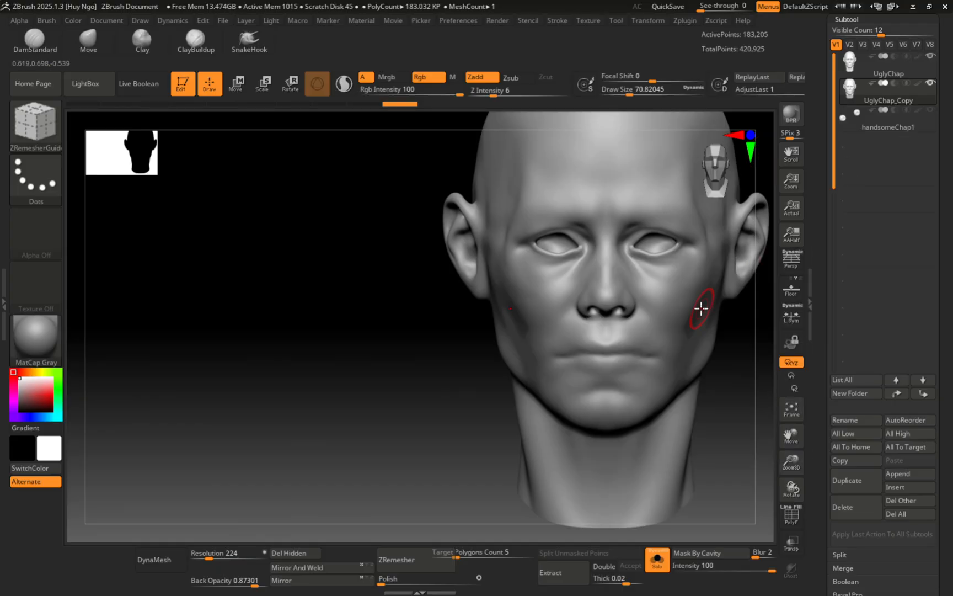
pyautogui.keyDown('alt'); pyautogui.moveTo(655, 272); pyautogui.dragTo(602, 298, button='right'); pyautogui.keyUp('alt')
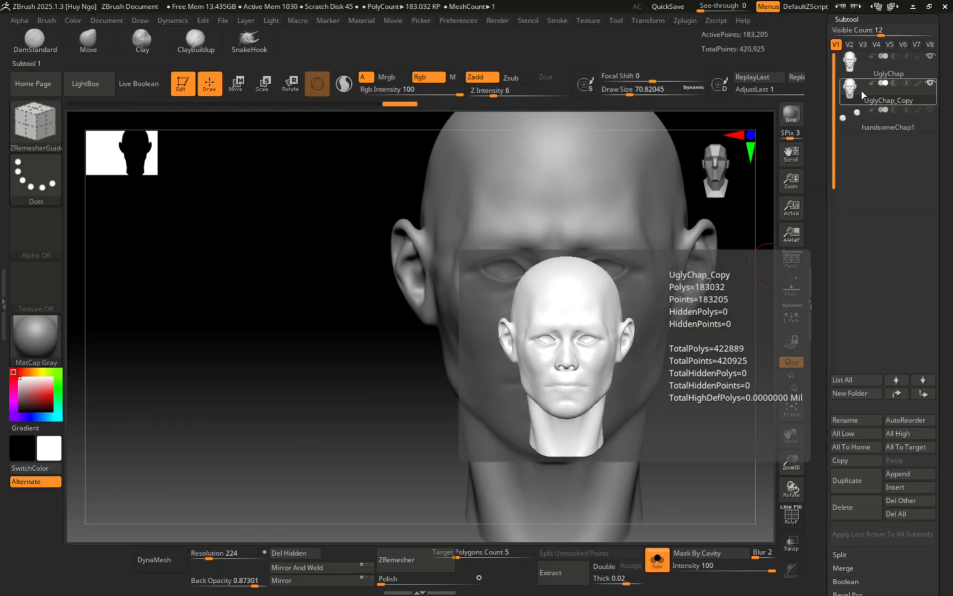
# Step: Run Project > ProjectAll to transfer the original head's detail onto UglyChap_Copy
pyautogui.scroll(-4, 882, 453)
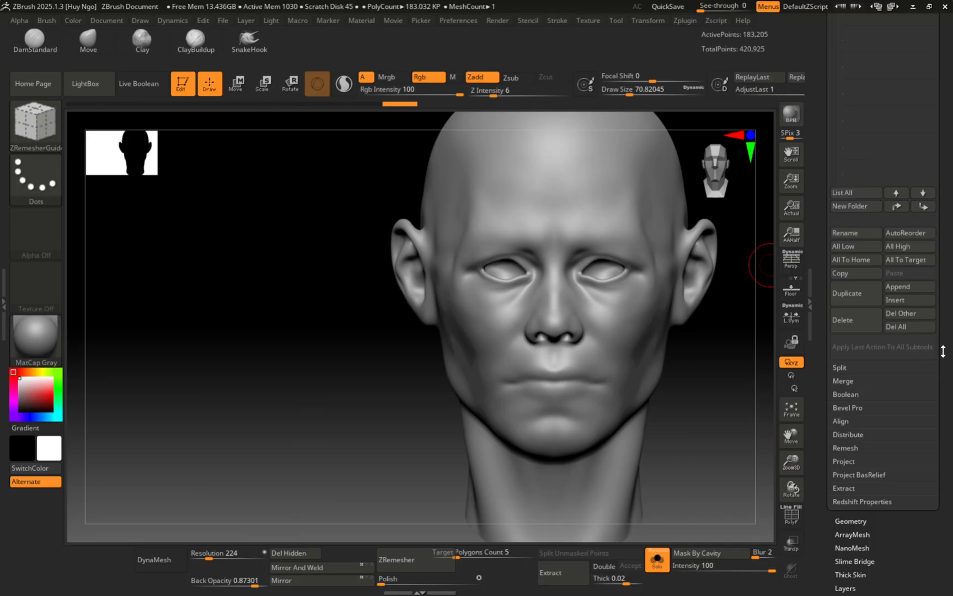
pyautogui.click(848, 470)
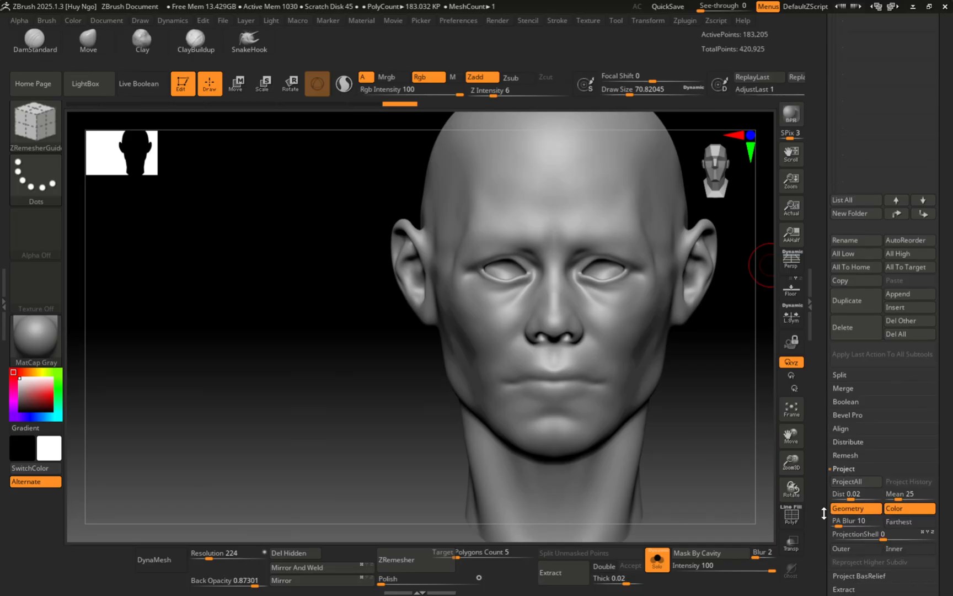
pyautogui.click(849, 482)
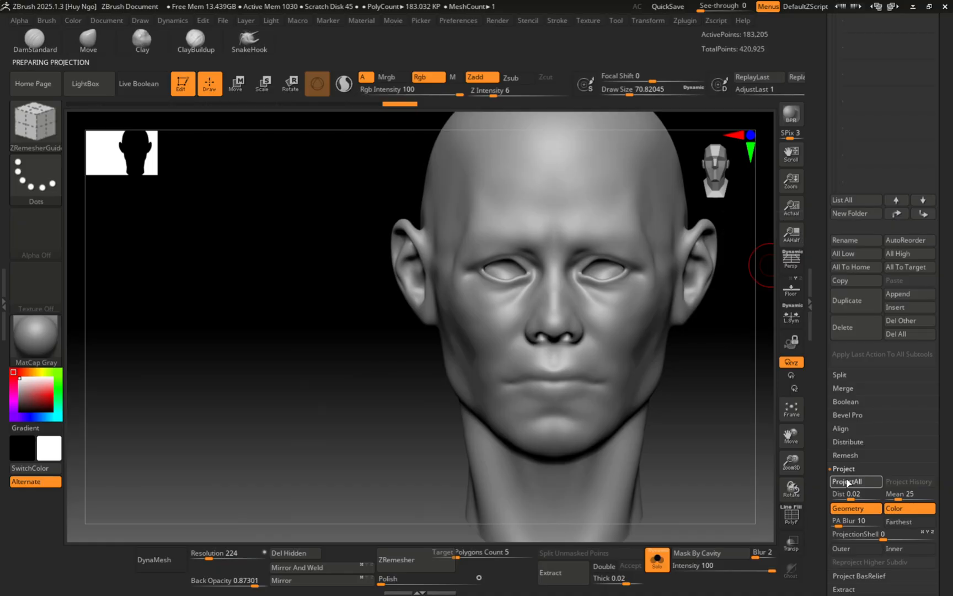
# Step: Check the projected detail around the eyes with the polygroup wireframe shown
pyautogui.keyDown('ctrl'); pyautogui.moveTo(533, 270); pyautogui.dragTo(582, 321, button='right'); pyautogui.keyUp('ctrl')
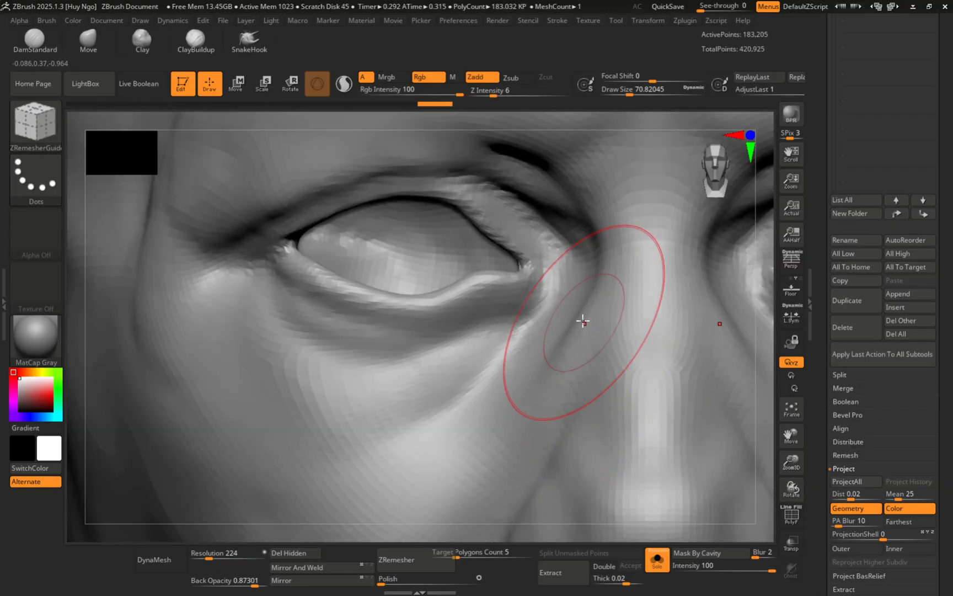
pyautogui.keyDown('ctrl'); pyautogui.moveTo(533, 276); pyautogui.dragTo(517, 308, button='right'); pyautogui.keyUp('ctrl')
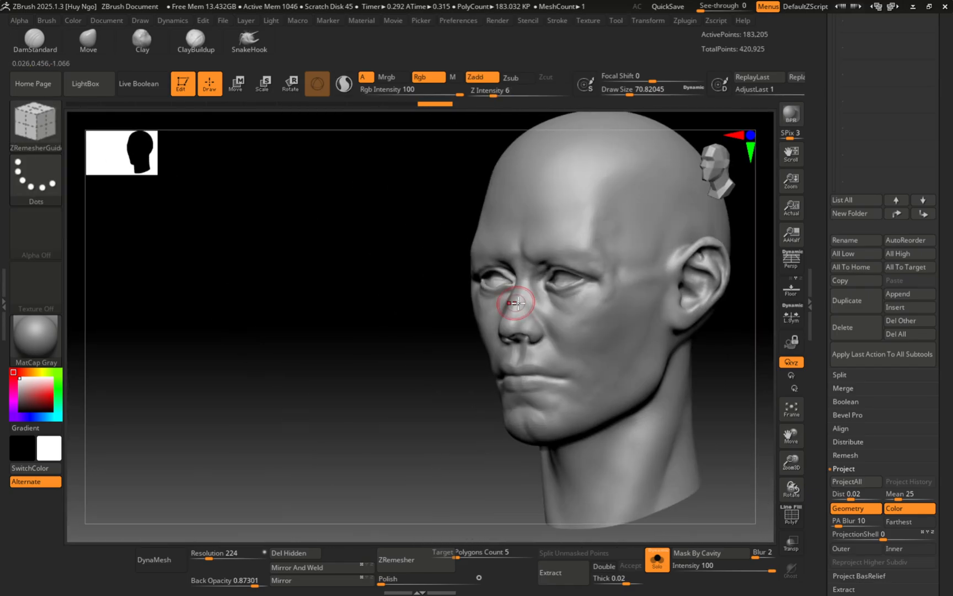
pyautogui.moveTo(576, 328)
pyautogui.keyDown('ctrl'); pyautogui.mouseDown(button='right')
pyautogui.moveTo(606, 342)
pyautogui.moveTo(564, 319)
pyautogui.mouseUp(button='right'); pyautogui.keyUp('ctrl')
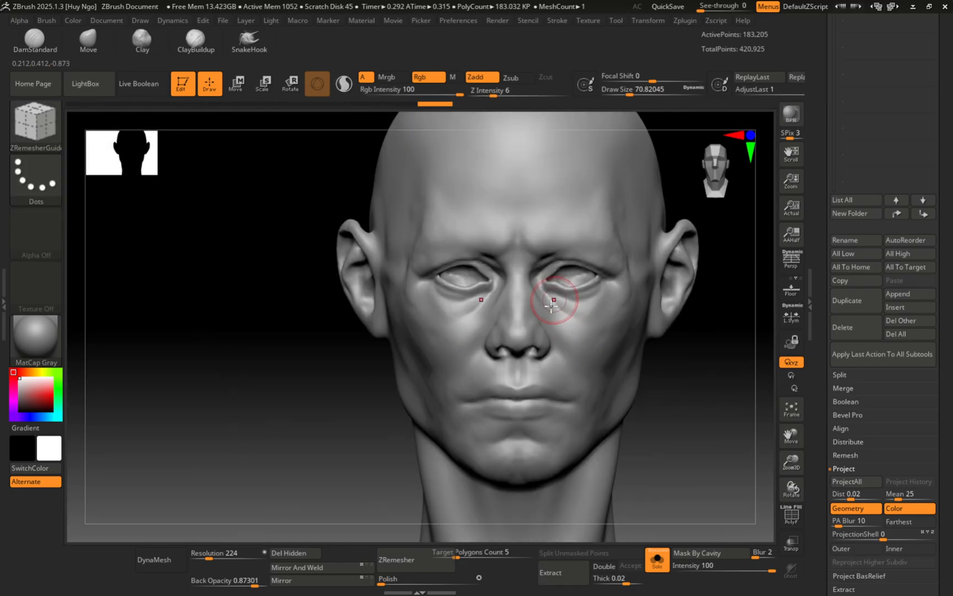
pyautogui.moveTo(588, 277); pyautogui.dragTo(603, 273, button='right')
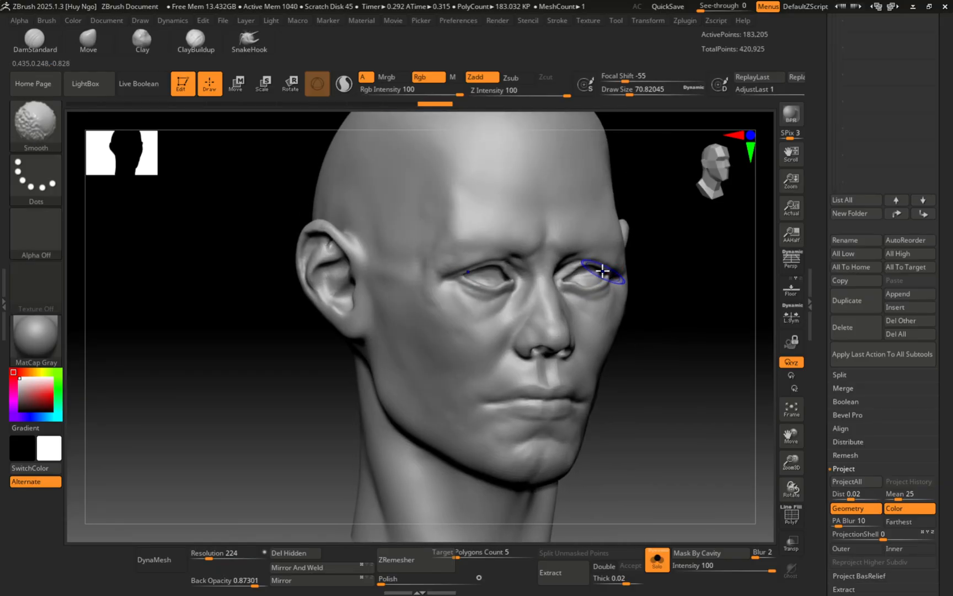
pyautogui.hotkey('shift', 'f')
pyautogui.keyDown('ctrl'); pyautogui.moveTo(511, 281); pyautogui.dragTo(554, 312, button='right'); pyautogui.keyUp('ctrl')
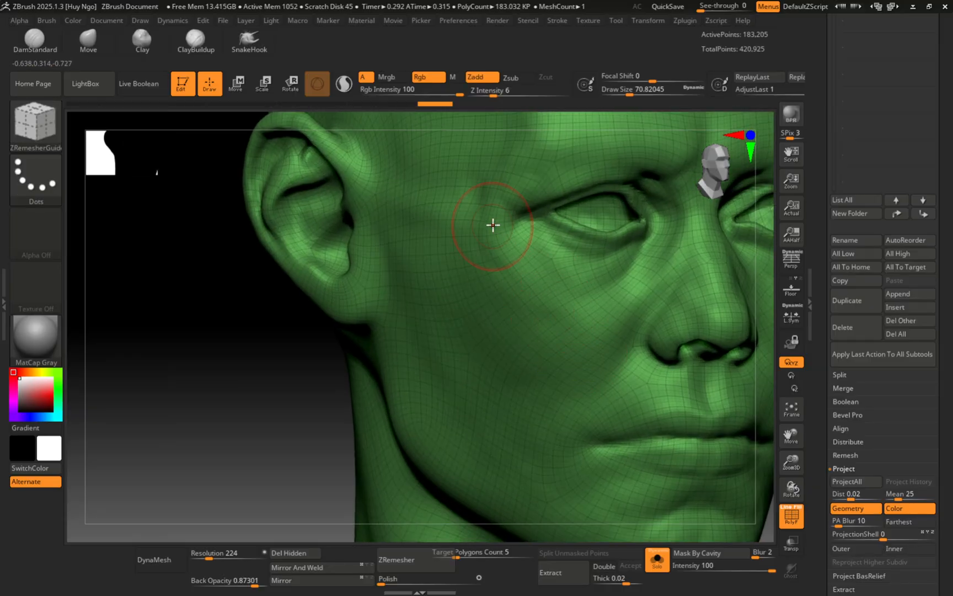
pyautogui.keyDown('alt'); pyautogui.moveTo(523, 251); pyautogui.dragTo(585, 208, button='right'); pyautogui.keyUp('alt')
pyautogui.moveTo(946, 87); pyautogui.dragTo(943, 157)
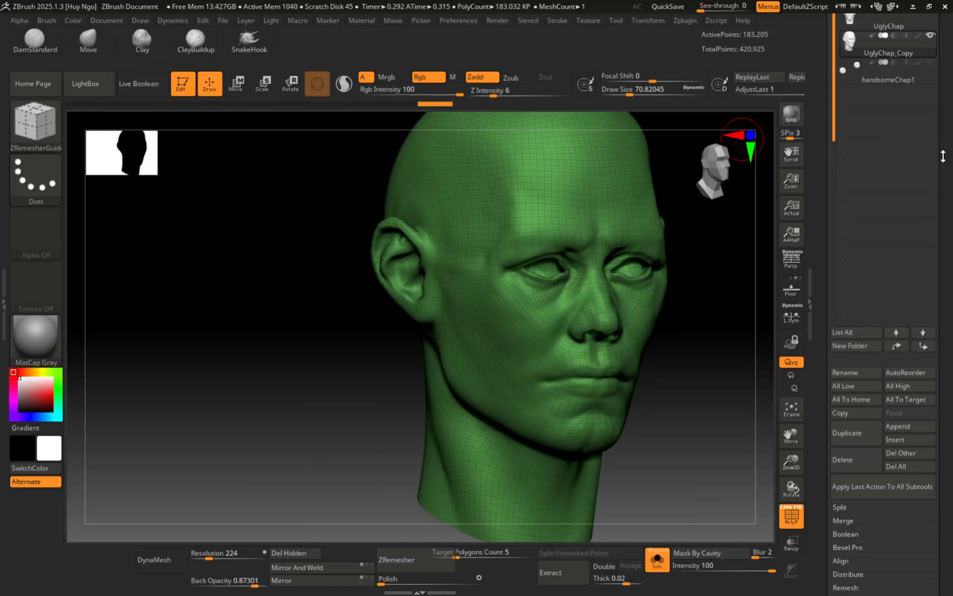
# Step: Switch back and forth between UglyChap and UglyChap_Copy, ending on the copy in front view
pyautogui.click(851, 25)
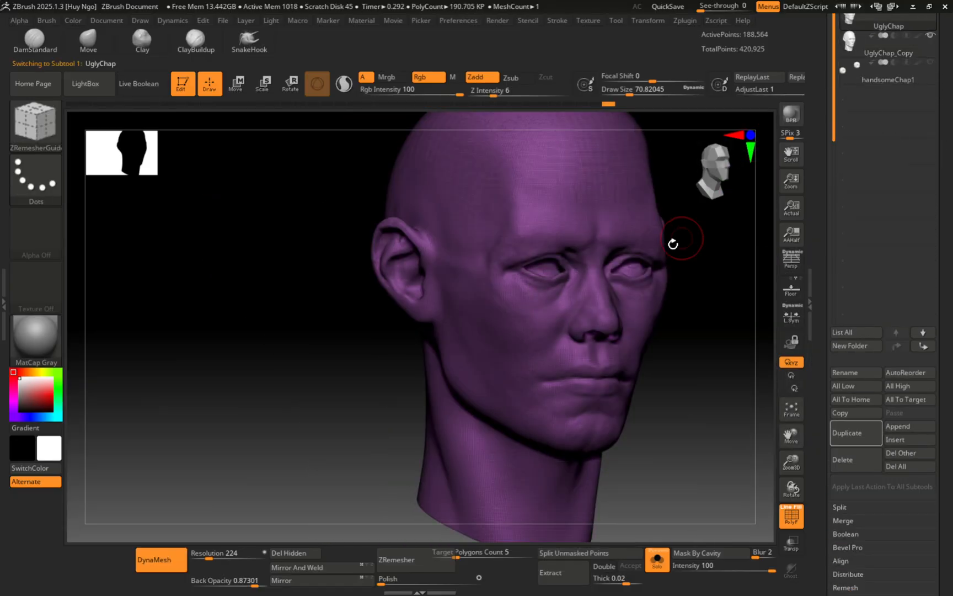
pyautogui.keyDown('ctrl'); pyautogui.moveTo(673, 241); pyautogui.dragTo(644, 259, button='right'); pyautogui.keyUp('ctrl')
pyautogui.click(860, 49)
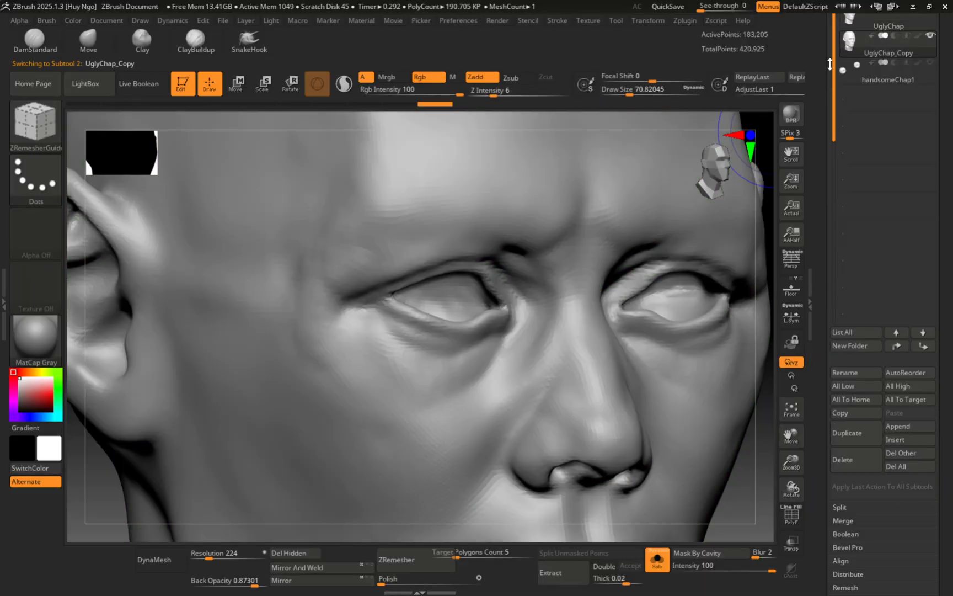
pyautogui.moveTo(636, 228)
pyautogui.keyDown('ctrl'); pyautogui.mouseDown(button='right')
pyautogui.moveTo(604, 262)
pyautogui.moveTo(657, 263)
pyautogui.moveTo(774, 96)
pyautogui.mouseUp(button='right'); pyautogui.keyUp('ctrl')
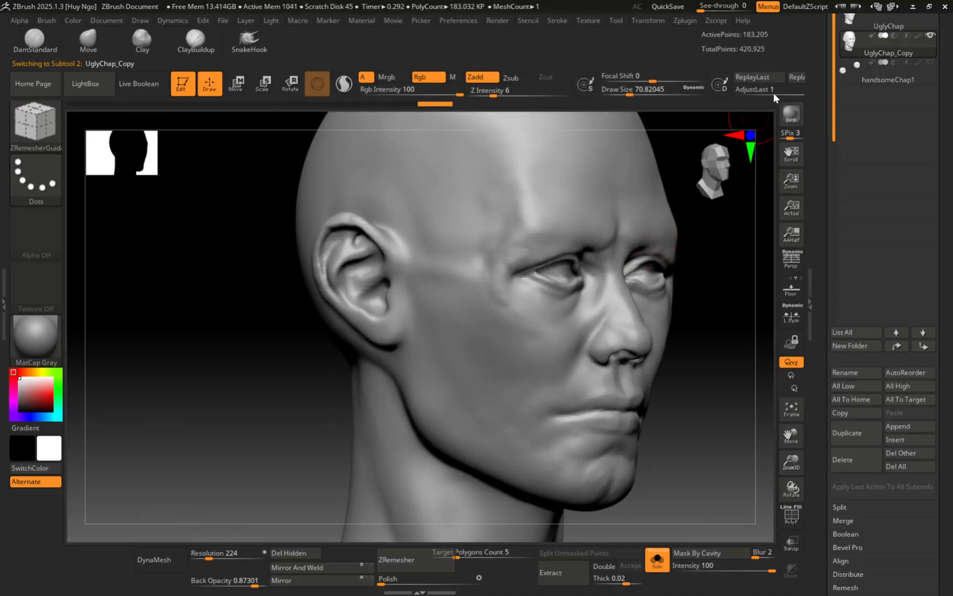
pyautogui.click(853, 28)
pyautogui.click(853, 54)
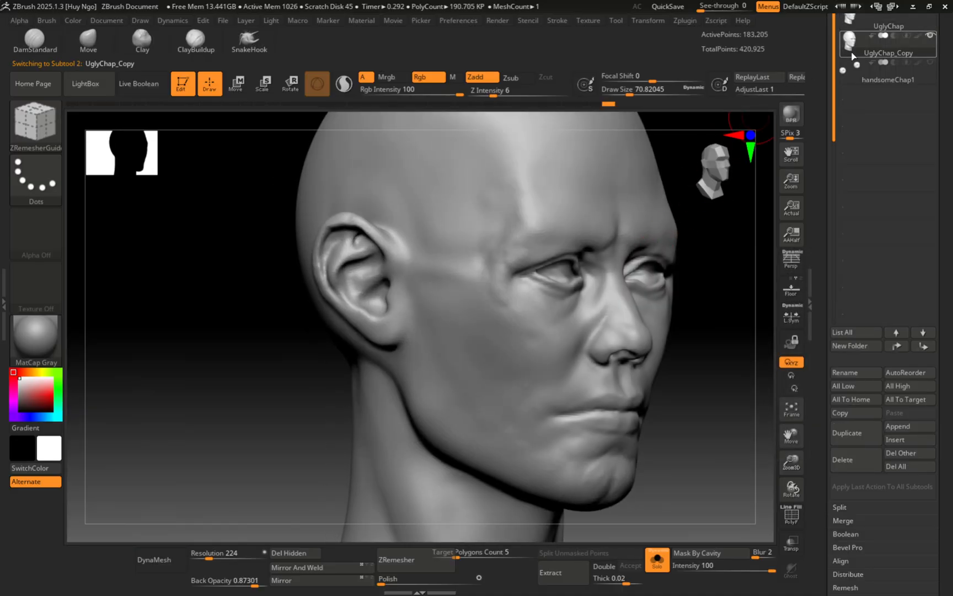
pyautogui.click(851, 25)
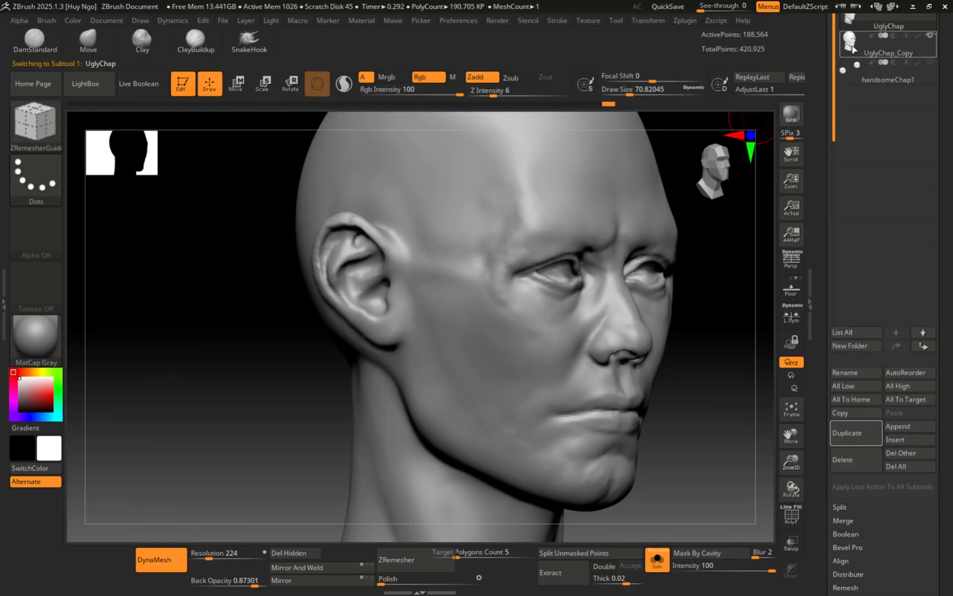
pyautogui.click(854, 49)
pyautogui.moveTo(610, 288); pyautogui.dragTo(562, 276, button='right')
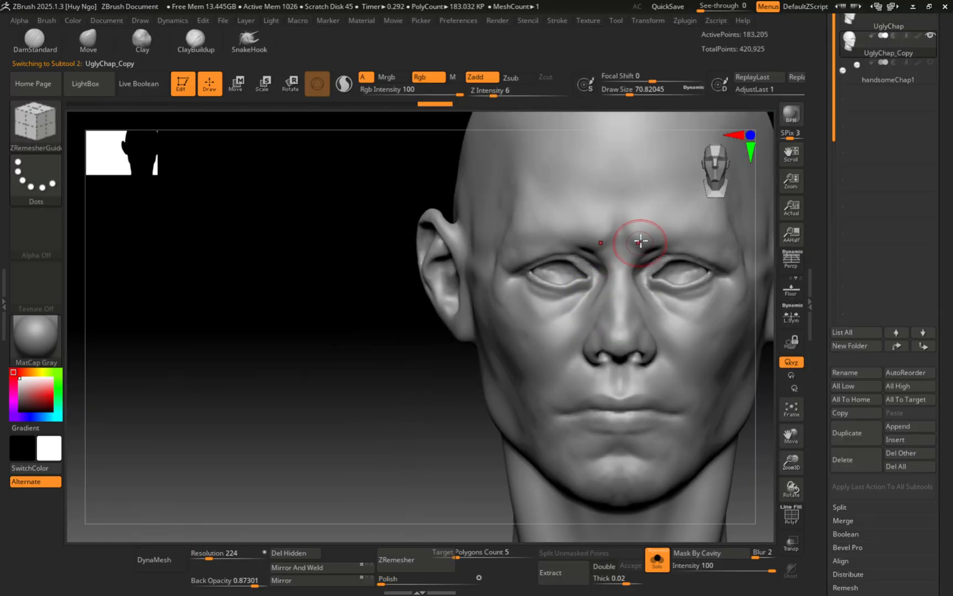
pyautogui.keyDown('alt'); pyautogui.moveTo(641, 240); pyautogui.dragTo(582, 328, button='right'); pyautogui.keyUp('alt')
# Step: Divide UglyChap_Copy once more to SDiv 4 at 732,473 points and zoom to the mouth
pyautogui.scroll(-5, 941, 466)
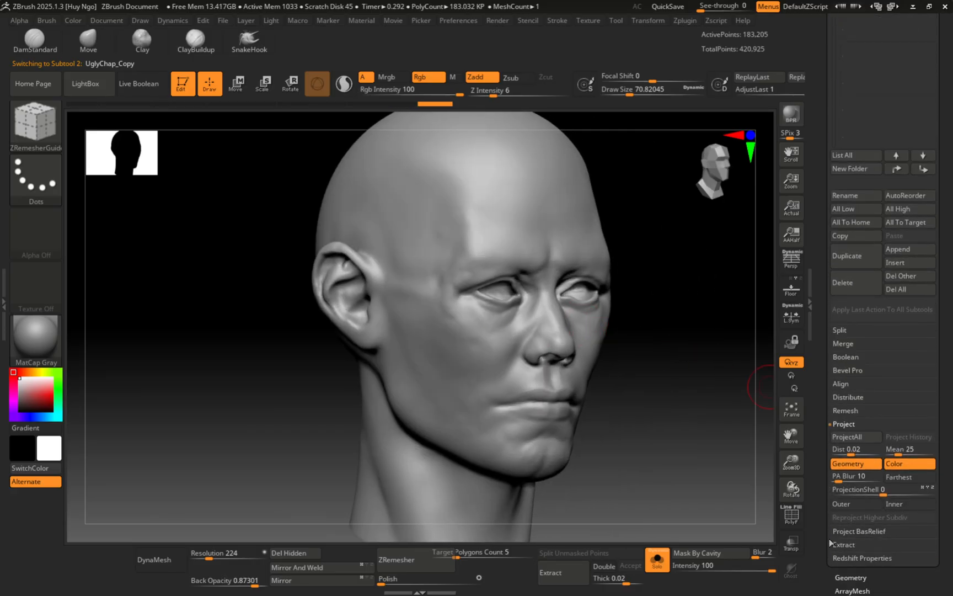
pyautogui.click(847, 576)
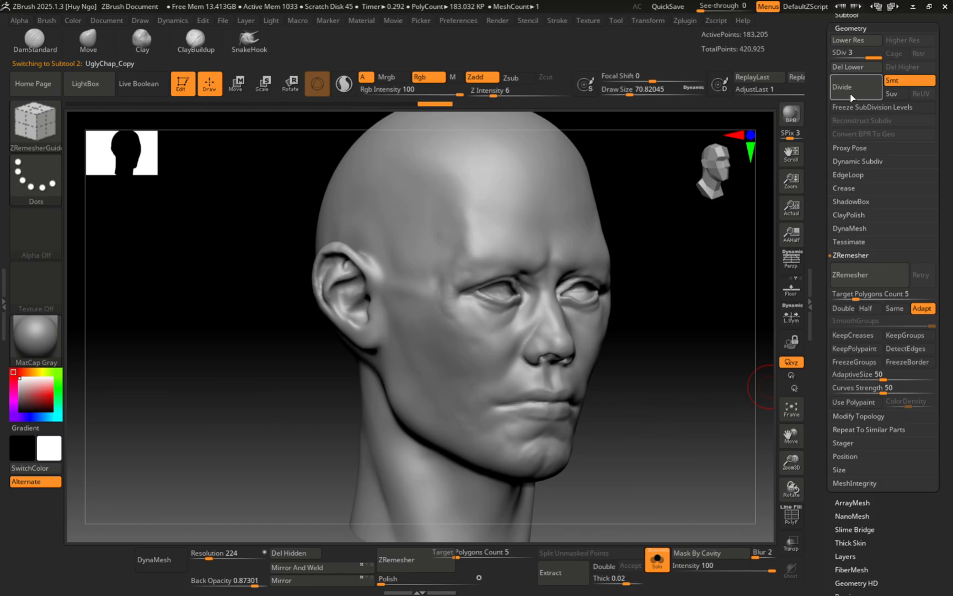
pyautogui.click(853, 88)
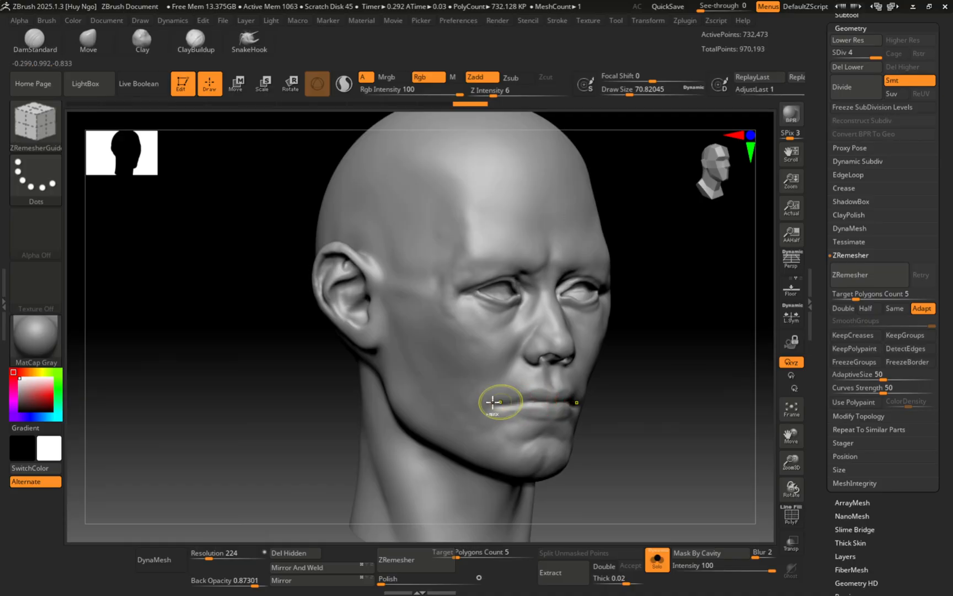
pyautogui.moveTo(501, 401)
pyautogui.keyDown('ctrl'); pyautogui.mouseDown(button='right')
pyautogui.moveTo(574, 402)
pyautogui.moveTo(478, 289)
pyautogui.moveTo(448, 288)
pyautogui.moveTo(457, 314)
pyautogui.moveTo(485, 316)
pyautogui.mouseUp(button='right'); pyautogui.keyUp('ctrl')
# Step: Switch to DamStandard at size 41.42, shrink it, and smooth the nostril rim
pyautogui.press('b')
pyautogui.press('d')
pyautogui.press('s')
pyautogui.press('s')
pyautogui.moveTo(456, 298); pyautogui.dragTo(450, 298)
pyautogui.keyDown('ctrl'); pyautogui.moveTo(450, 301); pyautogui.dragTo(410, 311, button='right'); pyautogui.keyUp('ctrl')
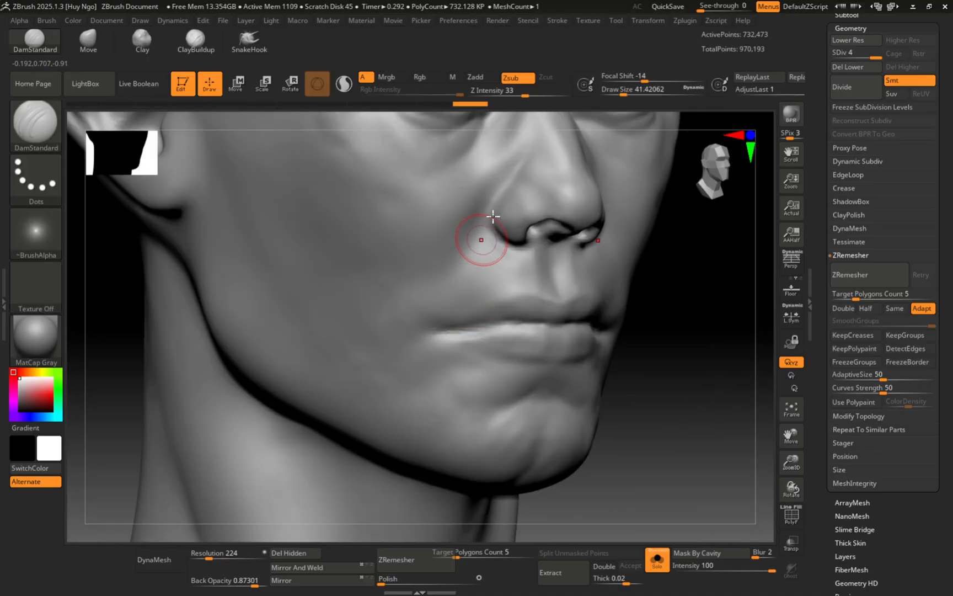
pyautogui.moveTo(489, 213)
pyautogui.mouseDown(button='right')
pyautogui.moveTo(421, 270)
pyautogui.moveTo(496, 252)
pyautogui.mouseUp(button='right')
pyautogui.press('s')
pyautogui.moveTo(496, 253); pyautogui.dragTo(492, 256)
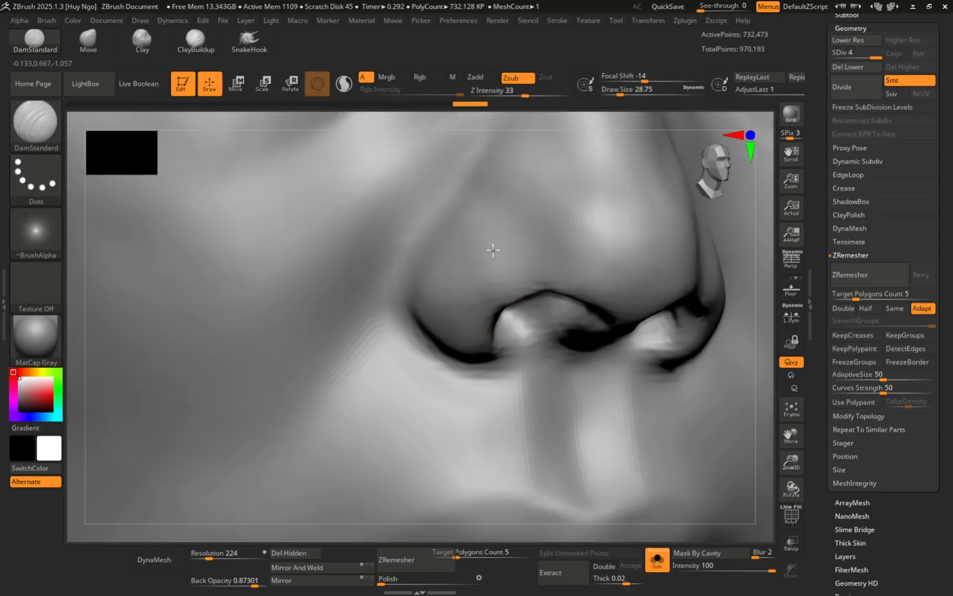
pyautogui.moveTo(492, 250); pyautogui.dragTo(481, 220, button='right')
pyautogui.keyDown('shift'); pyautogui.moveTo(513, 300); pyautogui.dragTo(543, 276); pyautogui.keyUp('shift')
pyautogui.moveTo(534, 261); pyautogui.dragTo(549, 309, button='right')
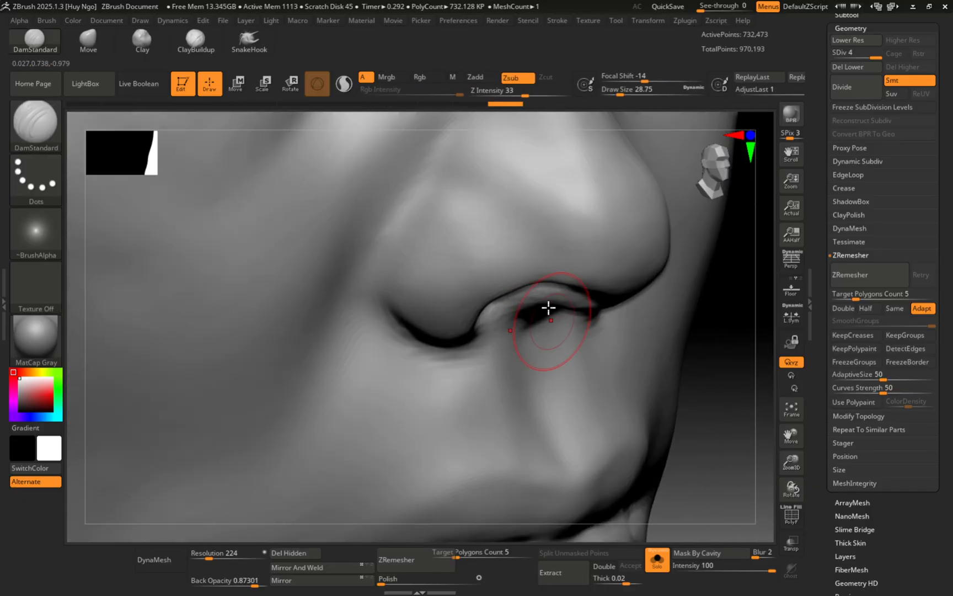
pyautogui.keyDown('shift'); pyautogui.moveTo(506, 290); pyautogui.dragTo(479, 316); pyautogui.keyUp('shift')
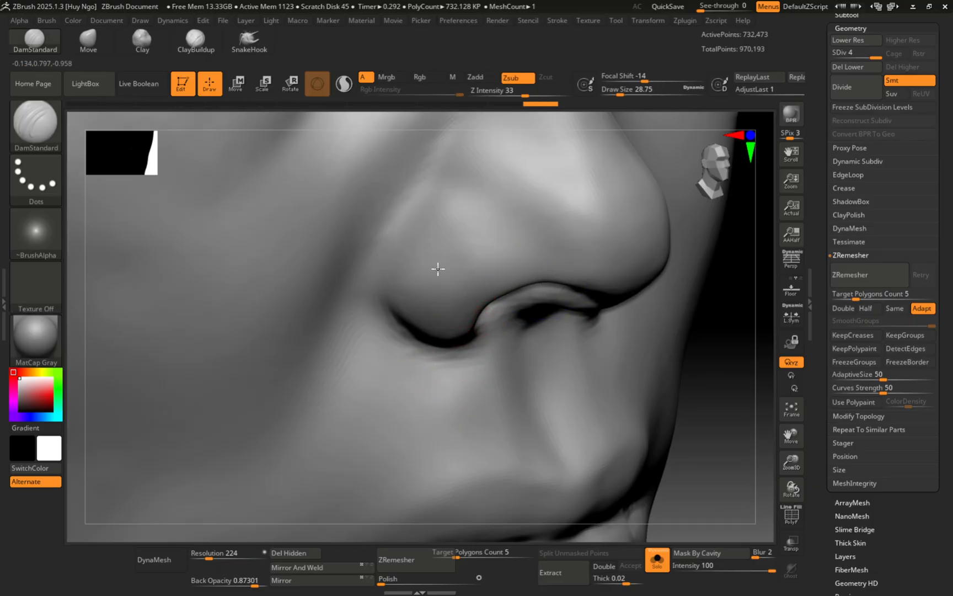
# Step: At brush size 39.14, carve a crease along the lip line and the mouth corner
pyautogui.moveTo(438, 270)
pyautogui.mouseDown(button='right')
pyautogui.moveTo(398, 307)
pyautogui.moveTo(414, 320)
pyautogui.moveTo(361, 309)
pyautogui.mouseUp(button='right')
pyautogui.moveTo(361, 309); pyautogui.dragTo(421, 347, button='right')
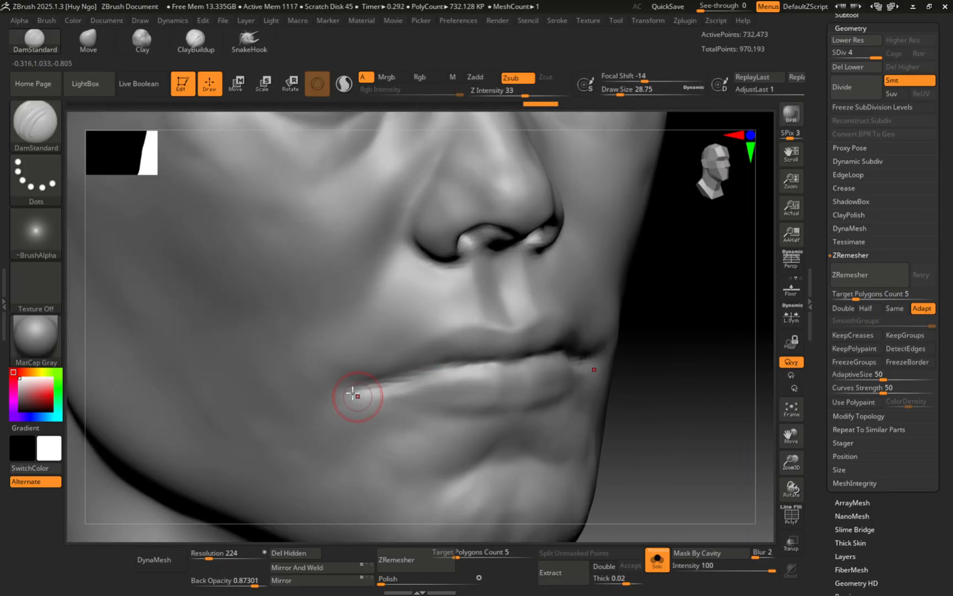
pyautogui.press('s')
pyautogui.moveTo(362, 386); pyautogui.dragTo(463, 357)
pyautogui.moveTo(464, 357); pyautogui.dragTo(447, 361, button='right')
pyautogui.moveTo(445, 364); pyautogui.dragTo(468, 358)
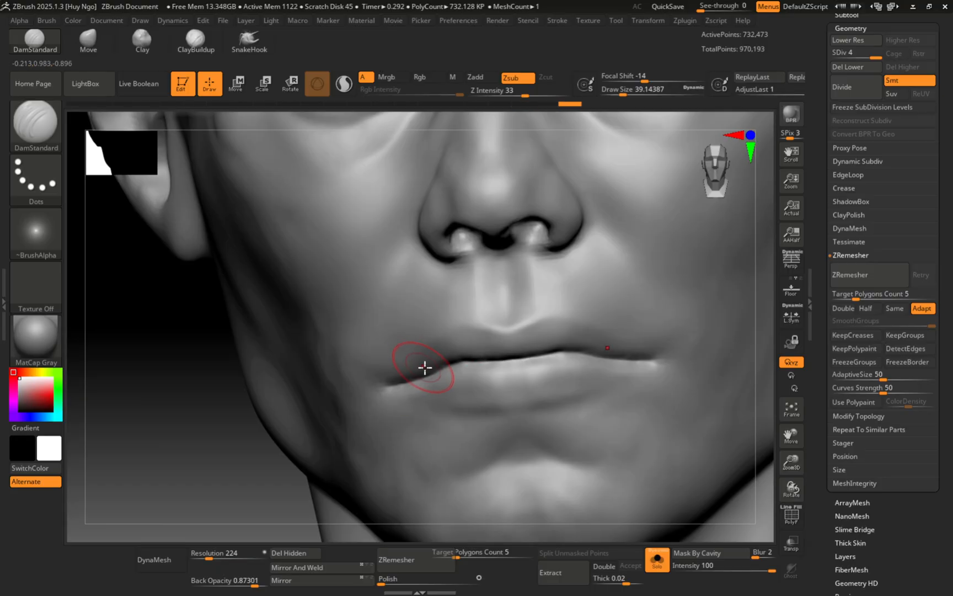
pyautogui.moveTo(425, 368); pyautogui.dragTo(456, 368, button='right')
pyautogui.moveTo(365, 386); pyautogui.dragTo(374, 381)
pyautogui.moveTo(374, 377)
pyautogui.mouseDown(button='right')
pyautogui.moveTo(432, 347)
pyautogui.moveTo(419, 293)
pyautogui.moveTo(444, 287)
pyautogui.moveTo(493, 392)
pyautogui.moveTo(457, 364)
pyautogui.mouseUp(button='right')
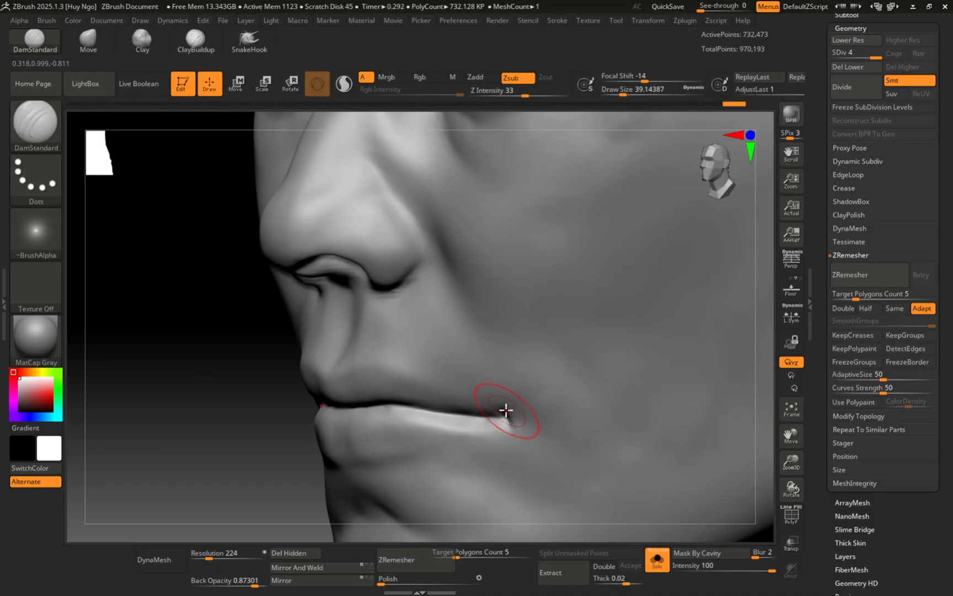
# Step: Switch to the ClayBuildup brush and frame the left eye close up
pyautogui.press('b')
pyautogui.press('c')
pyautogui.press('b')
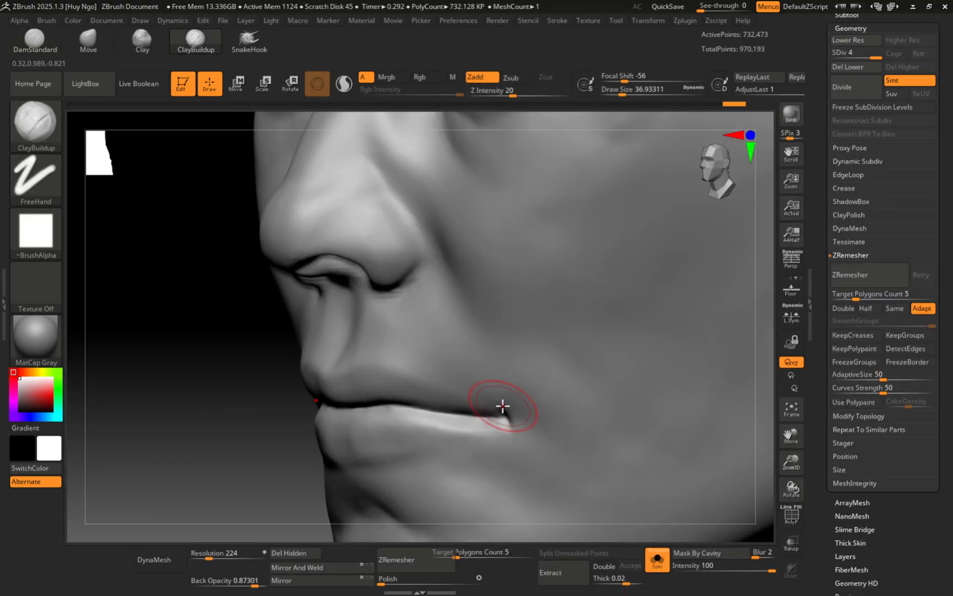
pyautogui.moveTo(532, 362); pyautogui.dragTo(506, 374, button='right')
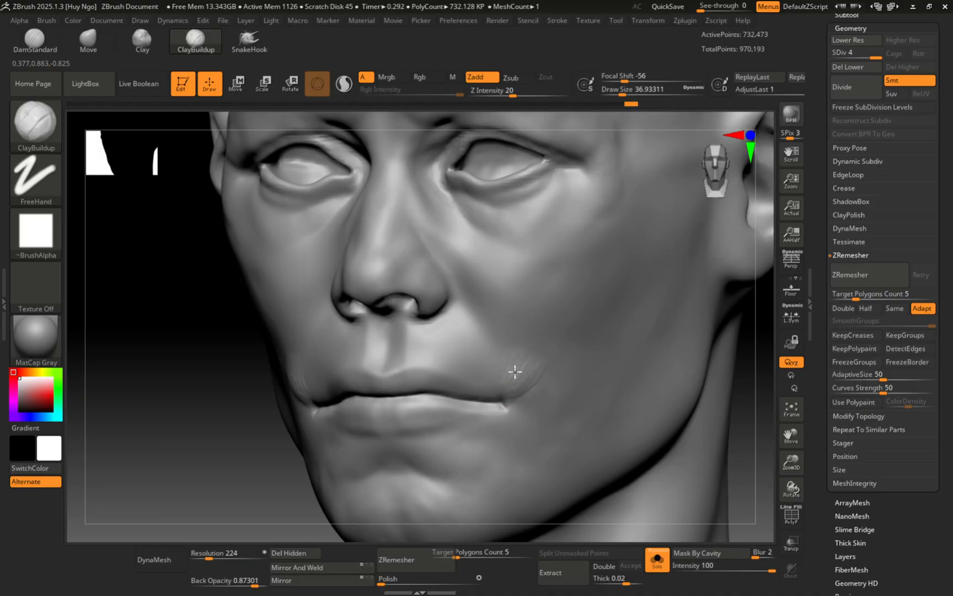
pyautogui.moveTo(524, 341); pyautogui.dragTo(608, 405, button='right')
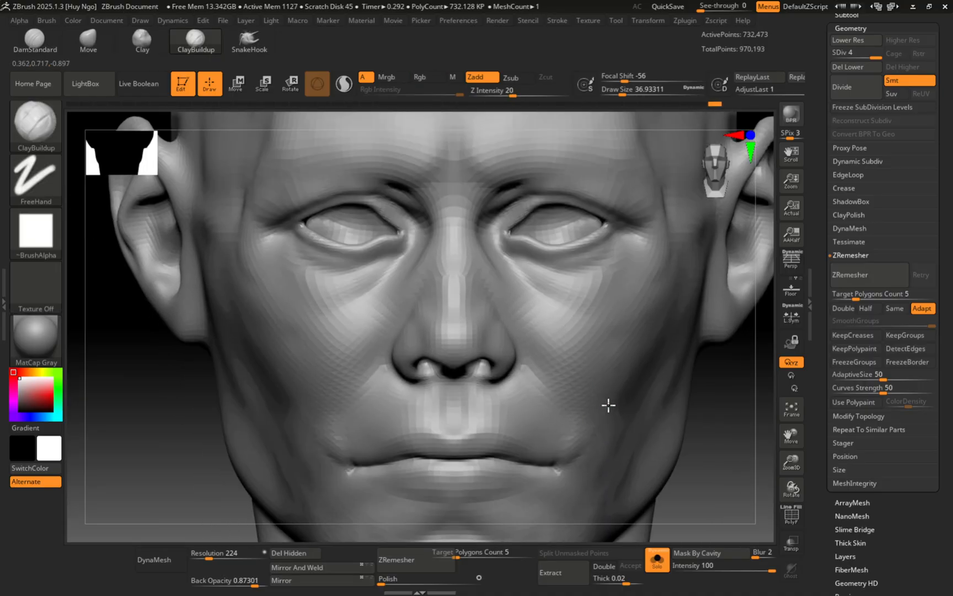
pyautogui.keyDown('ctrl'); pyautogui.moveTo(334, 263); pyautogui.dragTo(379, 257, button='right'); pyautogui.keyUp('ctrl')
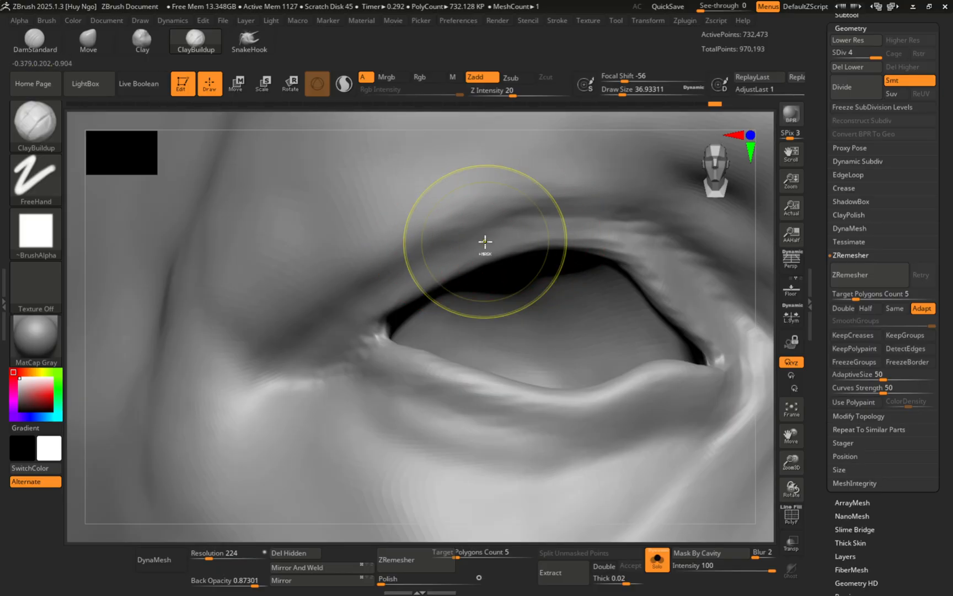
# Step: Pick DamStandard at size 26.86 and carve a crease from the inner eye corner
pyautogui.keyDown('ctrl'); pyautogui.moveTo(485, 246); pyautogui.dragTo(432, 268, button='right'); pyautogui.keyUp('ctrl')
pyautogui.press('b')
pyautogui.click(435, 288)
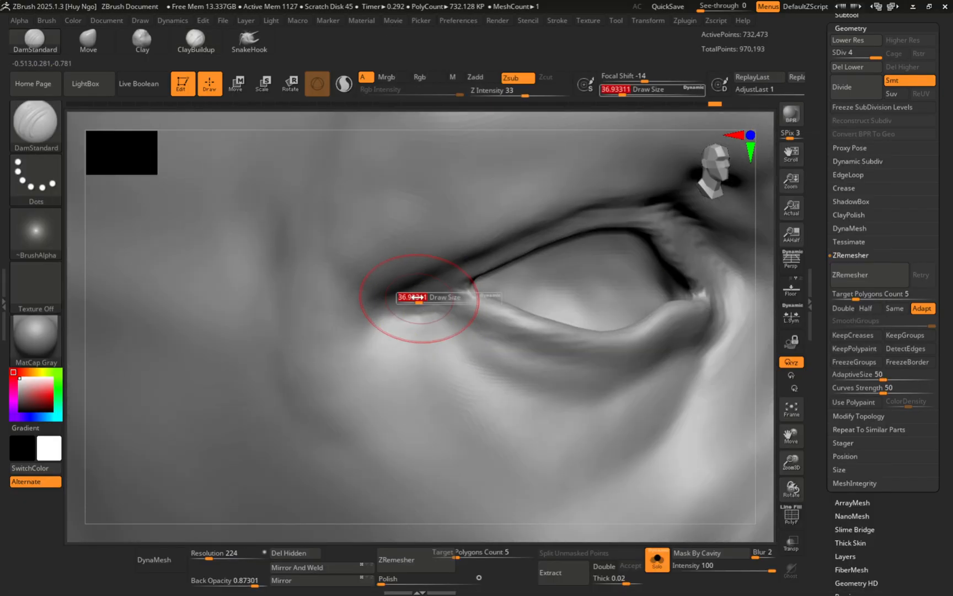
pyautogui.moveTo(417, 297); pyautogui.dragTo(415, 299)
pyautogui.moveTo(417, 300); pyautogui.dragTo(436, 287, button='right')
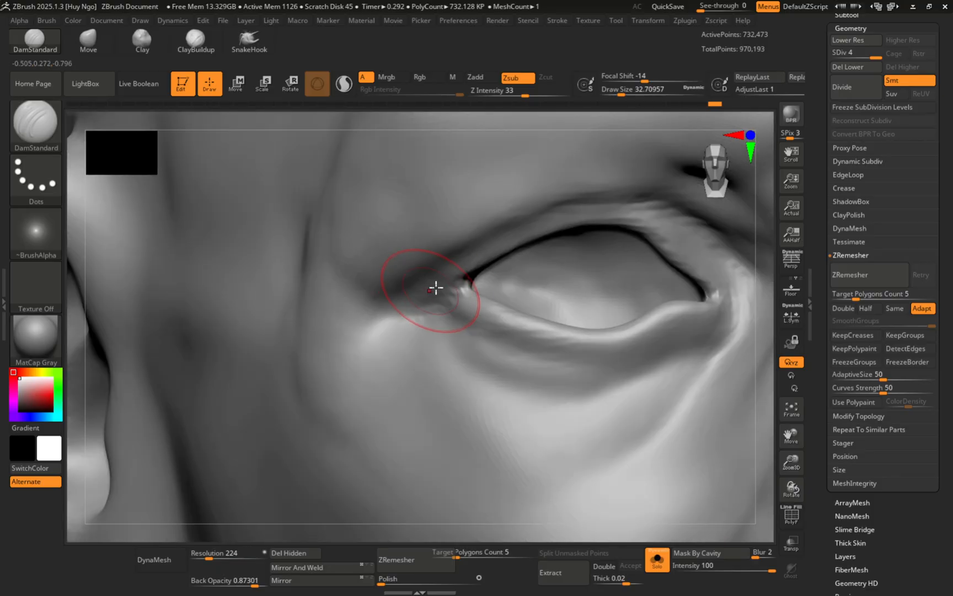
pyautogui.press('s')
pyautogui.moveTo(458, 286); pyautogui.dragTo(455, 286)
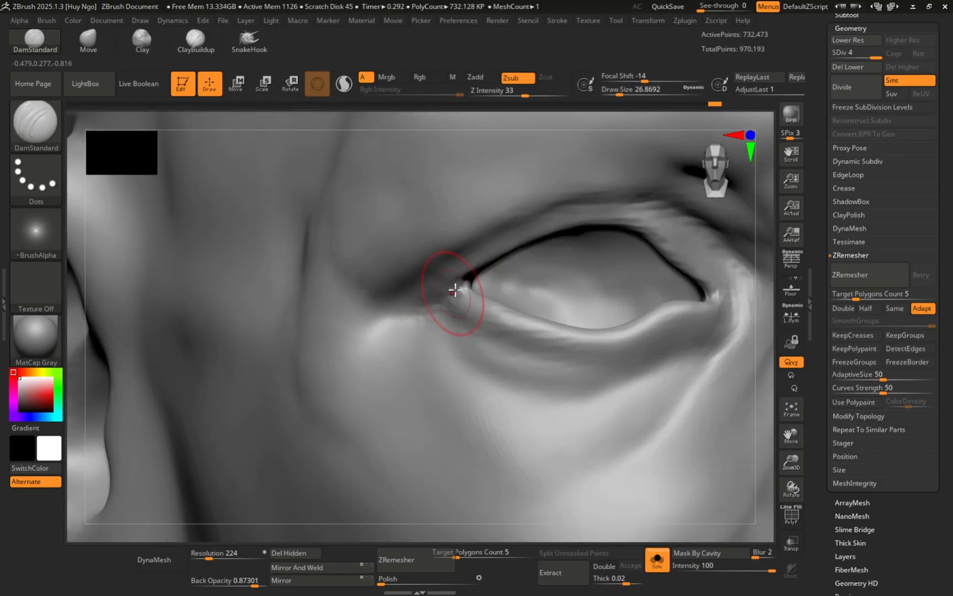
pyautogui.moveTo(438, 300); pyautogui.dragTo(420, 304)
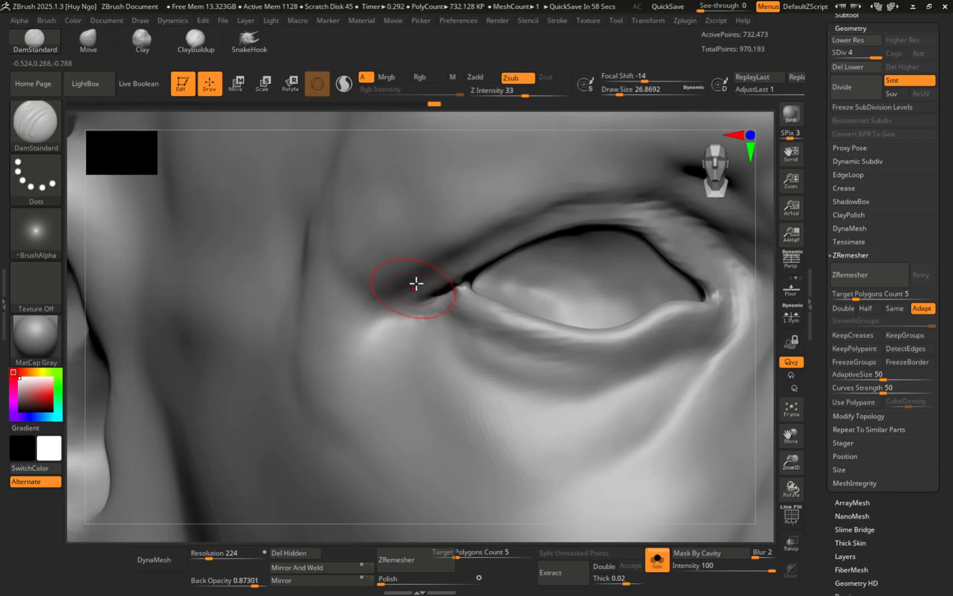
# Step: At size 36.93, mark the upper eyelid crease down toward the lower lid and soften it
pyautogui.keyDown('ctrl'); pyautogui.moveTo(416, 283); pyautogui.dragTo(437, 271, button='right'); pyautogui.keyUp('ctrl')
pyautogui.moveTo(436, 272); pyautogui.dragTo(422, 283)
pyautogui.press('s')
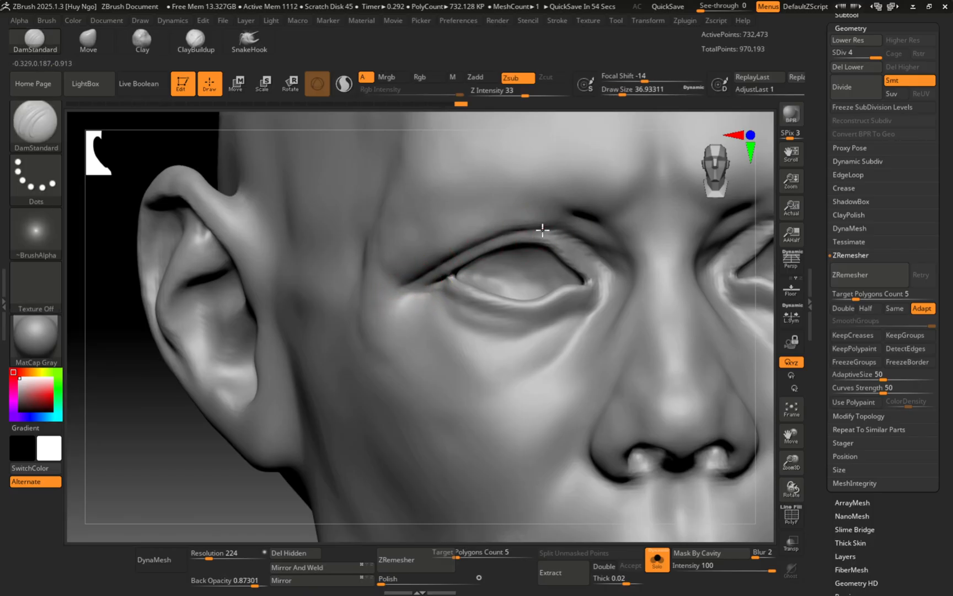
pyautogui.moveTo(543, 230); pyautogui.dragTo(618, 271)
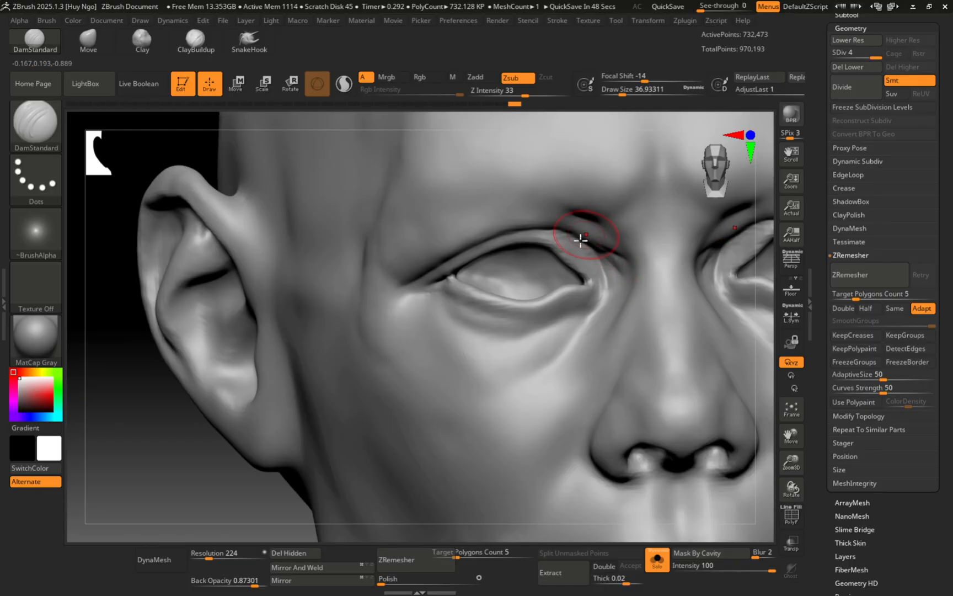
pyautogui.moveTo(581, 239); pyautogui.dragTo(606, 293)
pyautogui.keyDown('ctrl'); pyautogui.moveTo(579, 256); pyautogui.dragTo(586, 289, button='right'); pyautogui.keyUp('ctrl')
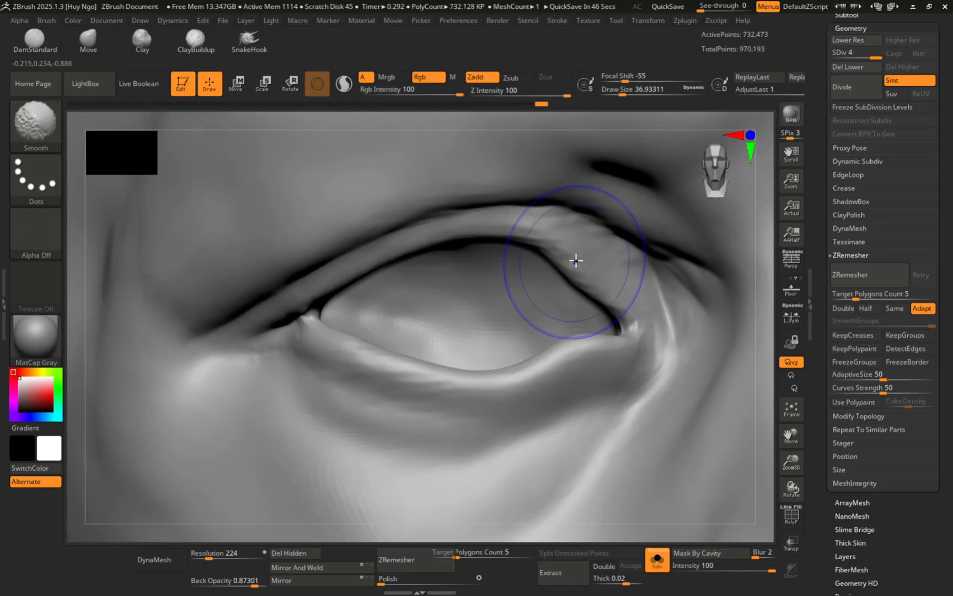
pyautogui.keyDown('shift'); pyautogui.moveTo(574, 261); pyautogui.dragTo(551, 250); pyautogui.keyUp('shift')
pyautogui.keyDown('shift'); pyautogui.moveTo(436, 259); pyautogui.dragTo(261, 280); pyautogui.keyUp('shift')
# Step: At size 15.55, flatten the eye corner and lower eyelid edge with TrimDynamic
pyautogui.press('s')
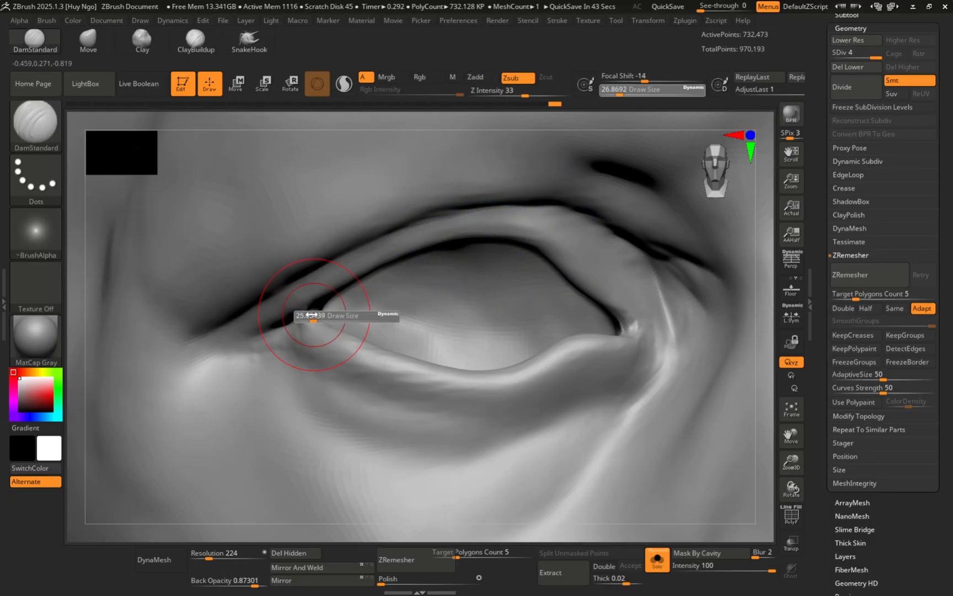
pyautogui.moveTo(311, 315); pyautogui.dragTo(303, 317)
pyautogui.moveTo(302, 321); pyautogui.dragTo(309, 322, button='right')
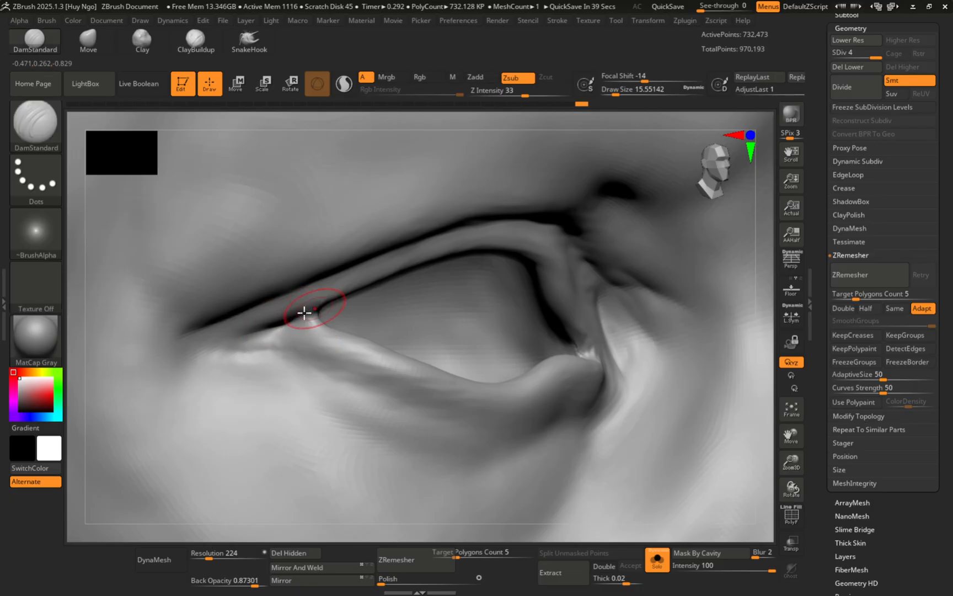
pyautogui.moveTo(286, 321)
pyautogui.mouseDown(button='right')
pyautogui.moveTo(311, 336)
pyautogui.moveTo(319, 394)
pyautogui.moveTo(336, 324)
pyautogui.mouseUp(button='right')
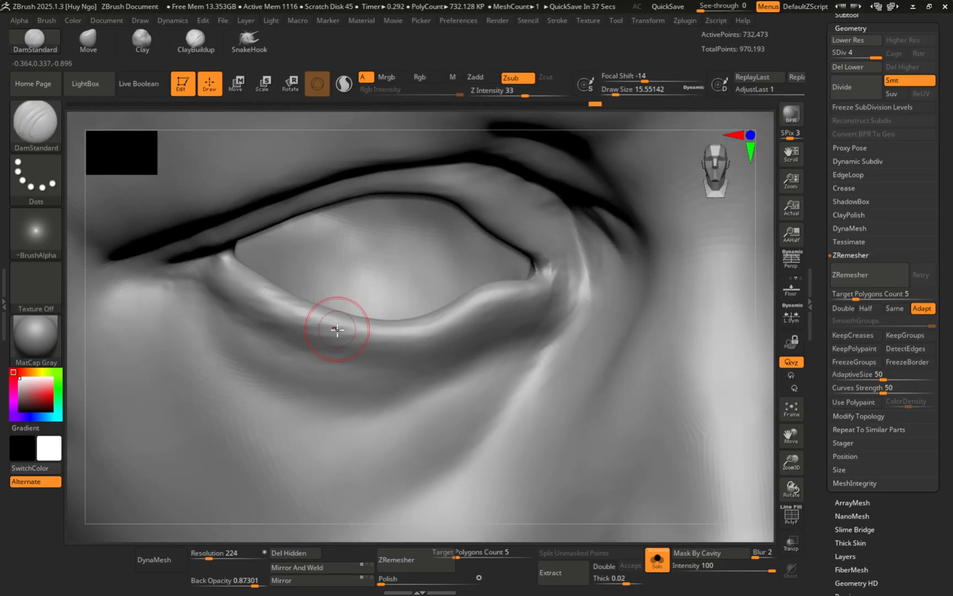
pyautogui.press('b')
pyautogui.press('t')
pyautogui.press('d')
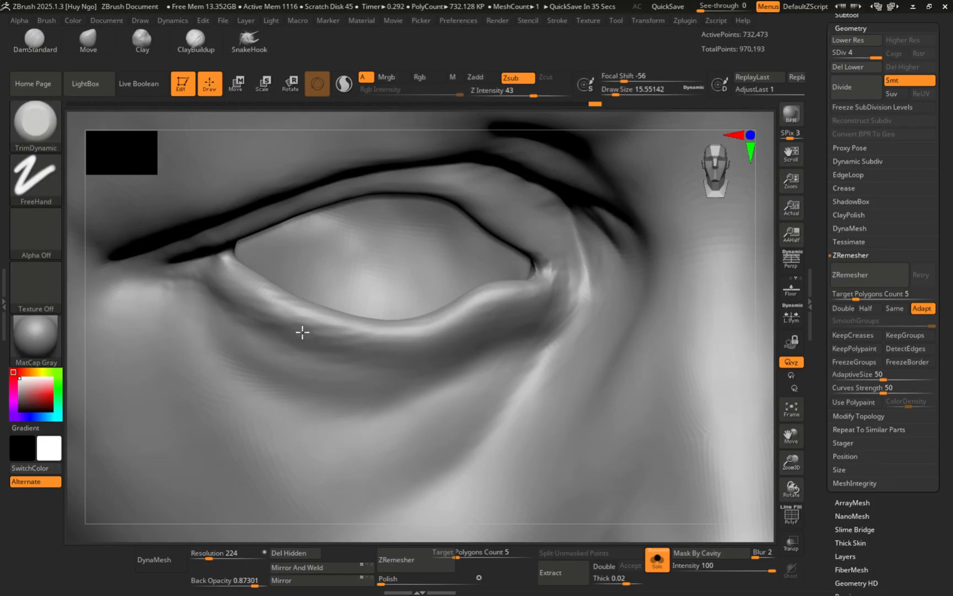
pyautogui.moveTo(241, 266); pyautogui.dragTo(238, 278, button='right')
pyautogui.moveTo(238, 278)
pyautogui.mouseDown()
pyautogui.moveTo(235, 265)
pyautogui.moveTo(253, 296)
pyautogui.moveTo(361, 328)
pyautogui.mouseUp()
pyautogui.moveTo(302, 347); pyautogui.dragTo(333, 353, button='right')
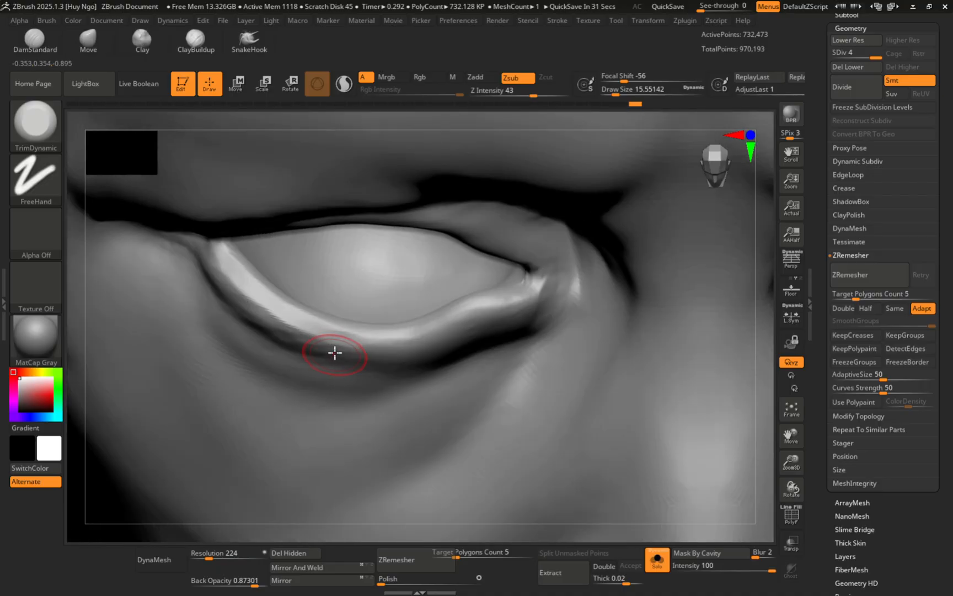
pyautogui.moveTo(301, 320)
pyautogui.mouseDown()
pyautogui.moveTo(405, 336)
pyautogui.moveTo(518, 288)
pyautogui.mouseUp()
pyautogui.moveTo(406, 325)
pyautogui.mouseDown(button='right')
pyautogui.moveTo(371, 269)
pyautogui.moveTo(346, 279)
pyautogui.mouseUp(button='right')
pyautogui.moveTo(282, 238); pyautogui.dragTo(295, 273, button='right')
# Step: Return to DamStandard and carve a short crease on the lower eyelid
pyautogui.press('b')
pyautogui.press('d')
pyautogui.press('s')
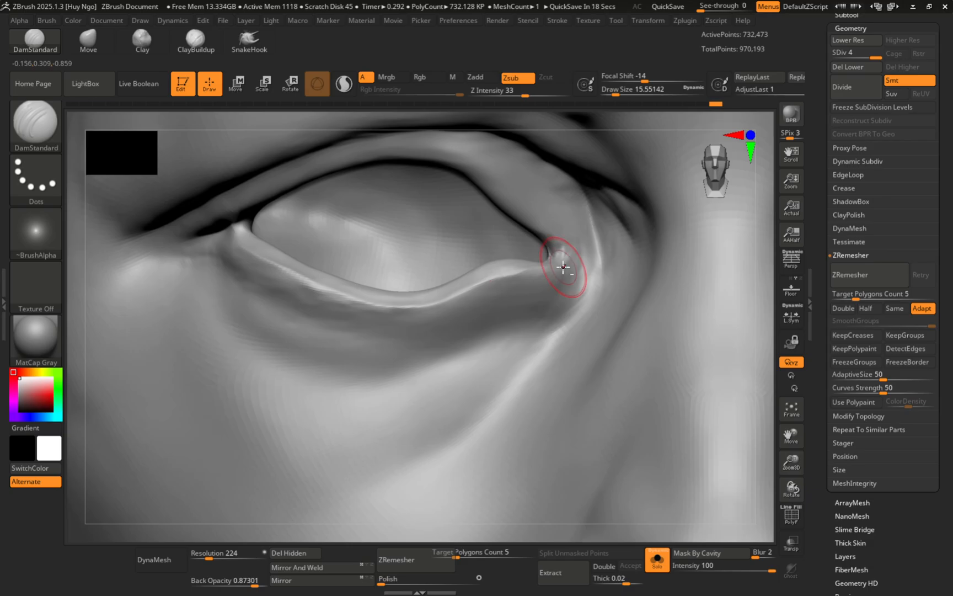
pyautogui.moveTo(385, 308); pyautogui.dragTo(438, 297)
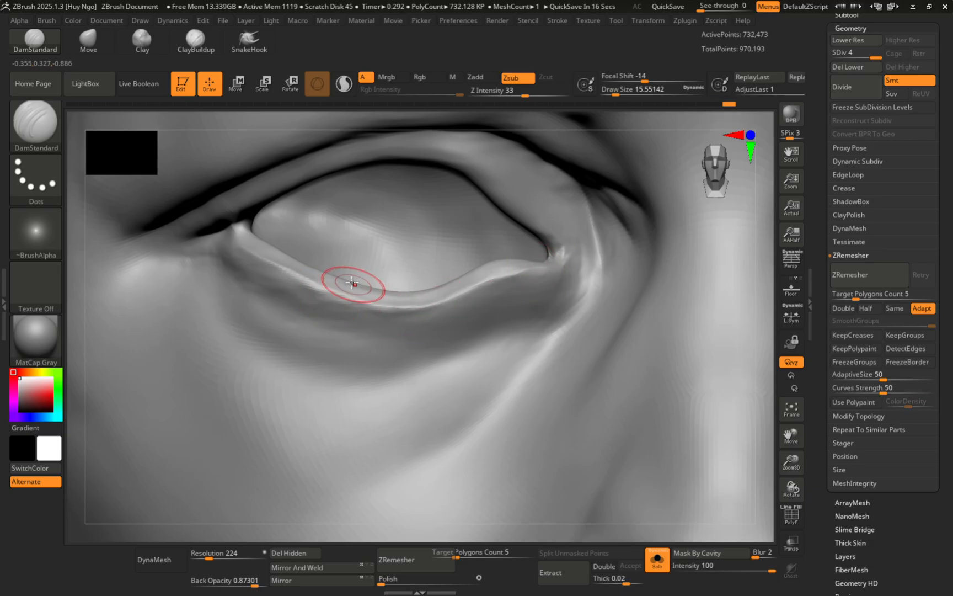
pyautogui.keyDown('ctrl'); pyautogui.moveTo(353, 284); pyautogui.dragTo(315, 283, button='right'); pyautogui.keyUp('ctrl')
pyautogui.keyDown('ctrl'); pyautogui.moveTo(342, 247); pyautogui.dragTo(336, 276, button='right'); pyautogui.keyUp('ctrl')
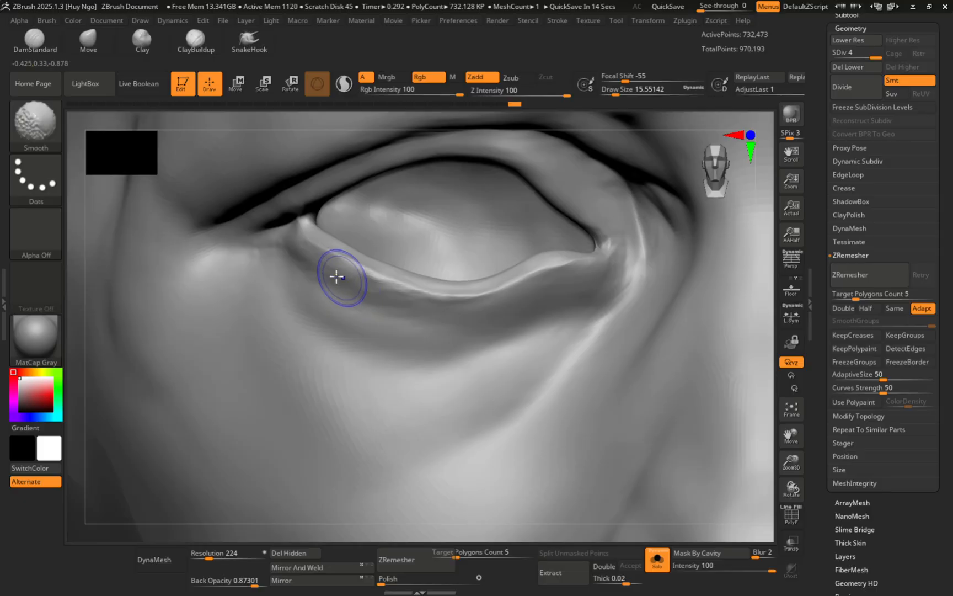
# Step: At size 18.46, carve a diagonal under-eye crease, deepen the eye corner, and add crow's-feet
pyautogui.press('b')
pyautogui.press('d')
pyautogui.press('s')
pyautogui.press('s')
pyautogui.moveTo(320, 291); pyautogui.dragTo(322, 290)
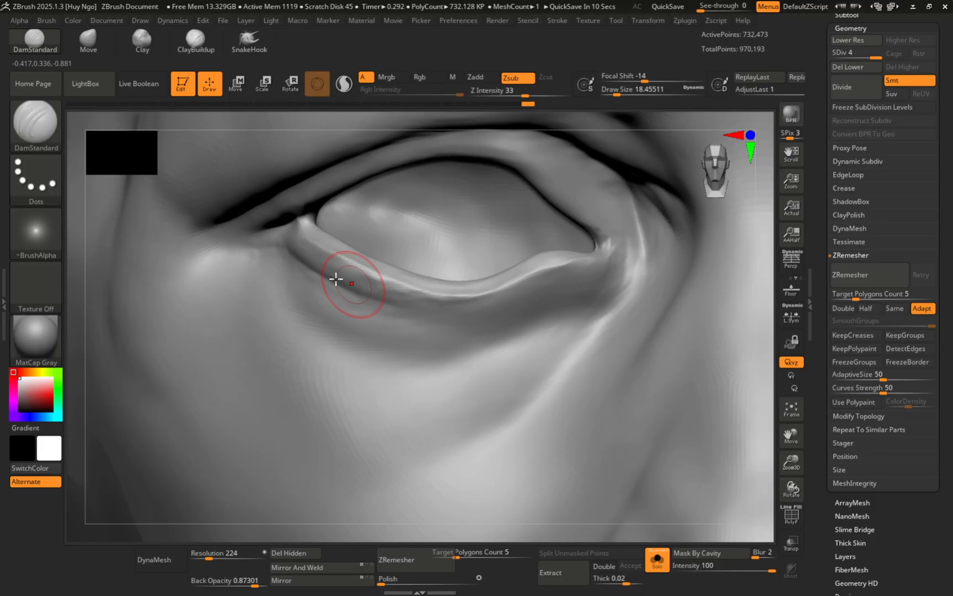
pyautogui.moveTo(304, 292); pyautogui.dragTo(396, 355)
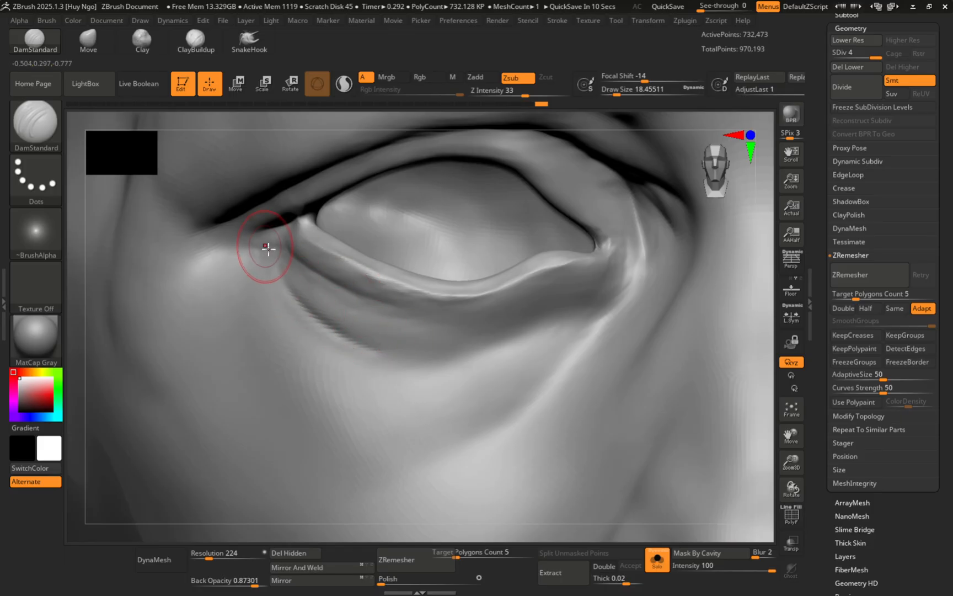
pyautogui.moveTo(241, 246); pyautogui.dragTo(200, 254)
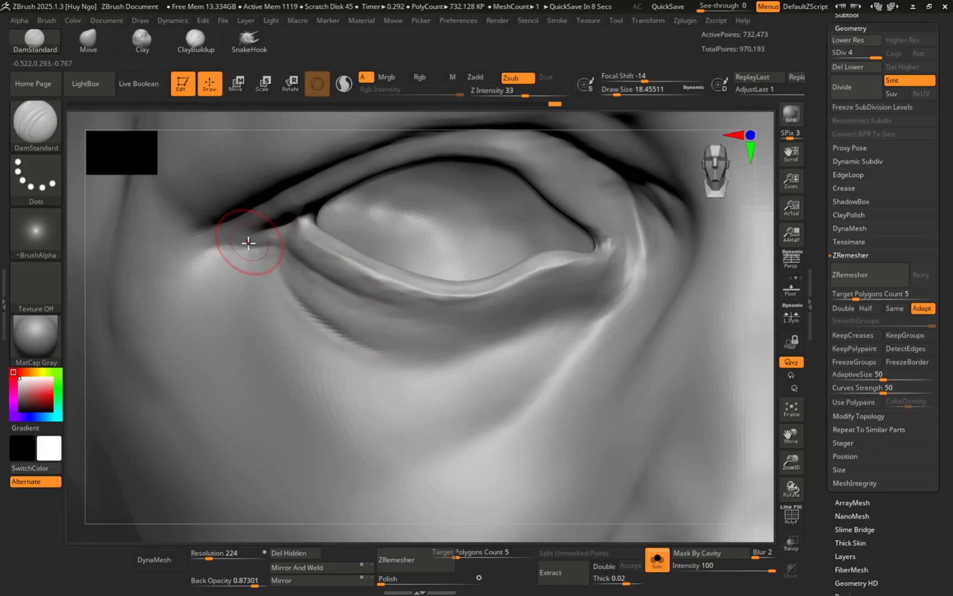
pyautogui.moveTo(232, 222)
pyautogui.mouseDown()
pyautogui.moveTo(195, 217)
pyautogui.moveTo(157, 191)
pyautogui.mouseUp()
pyautogui.moveTo(199, 229); pyautogui.dragTo(154, 235)
pyautogui.keyDown('ctrl'); pyautogui.moveTo(142, 219); pyautogui.dragTo(169, 244, button='right'); pyautogui.keyUp('ctrl')
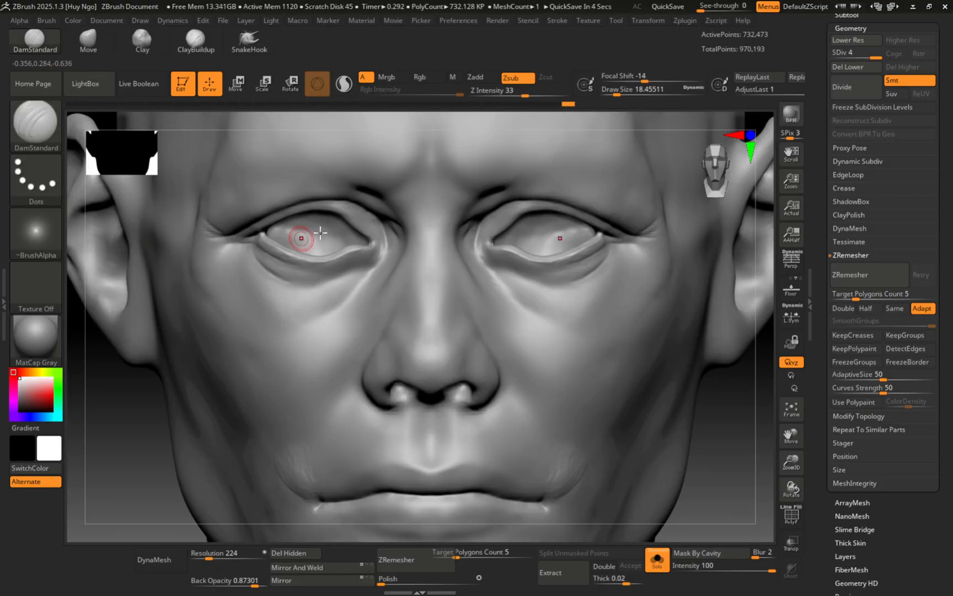
# Step: Smooth both corners of the mouth with a brush of about size 46
pyautogui.keyDown('alt'); pyautogui.moveTo(617, 200); pyautogui.dragTo(557, 309, button='right'); pyautogui.keyUp('alt')
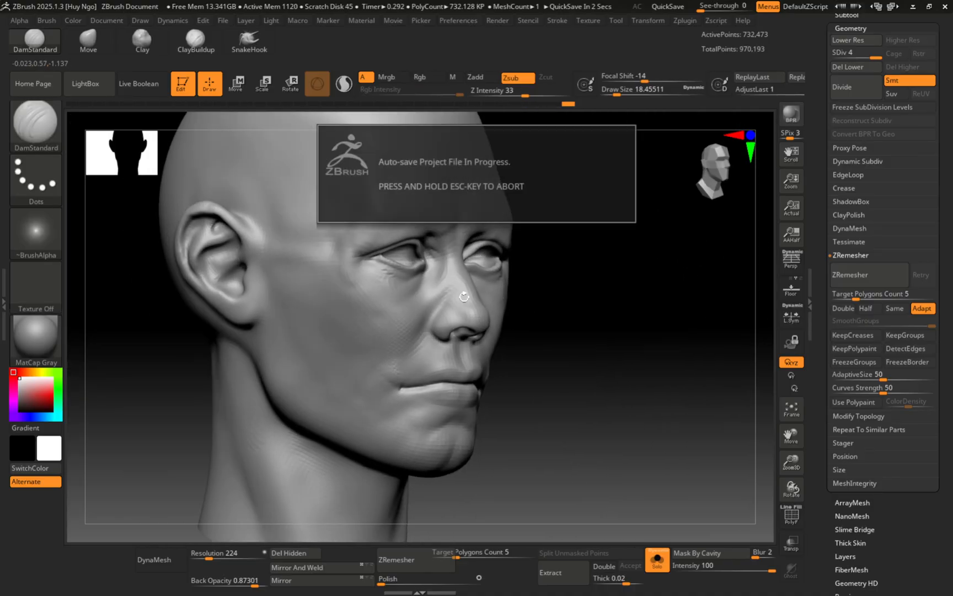
pyautogui.moveTo(432, 251)
pyautogui.keyDown('alt'); pyautogui.mouseDown(button='right')
pyautogui.moveTo(462, 292)
pyautogui.moveTo(414, 292)
pyautogui.moveTo(487, 289)
pyautogui.moveTo(473, 259)
pyautogui.mouseUp(button='right'); pyautogui.keyUp('alt')
pyautogui.press('s')
pyautogui.moveTo(481, 274); pyautogui.dragTo(488, 276)
pyautogui.keyDown('alt'); pyautogui.moveTo(487, 287); pyautogui.dragTo(489, 212, button='right'); pyautogui.keyUp('alt')
pyautogui.keyDown('shift'); pyautogui.moveTo(366, 357); pyautogui.dragTo(374, 362); pyautogui.keyUp('shift')
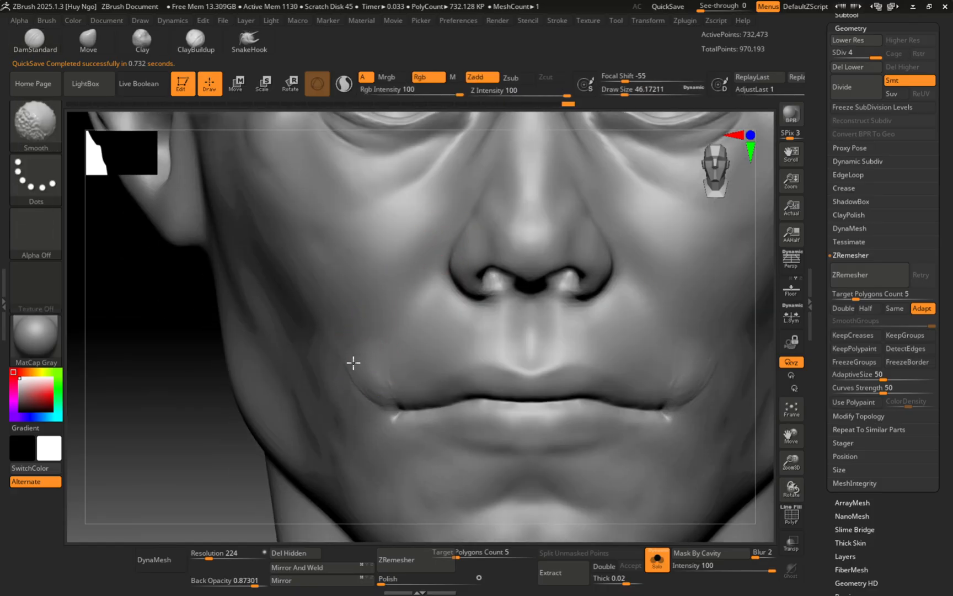
pyautogui.keyDown('ctrl'); pyautogui.moveTo(353, 362); pyautogui.dragTo(309, 293, button='right'); pyautogui.keyUp('ctrl')
pyautogui.keyDown('alt'); pyautogui.moveTo(363, 325); pyautogui.dragTo(348, 342, button='right'); pyautogui.keyUp('alt')
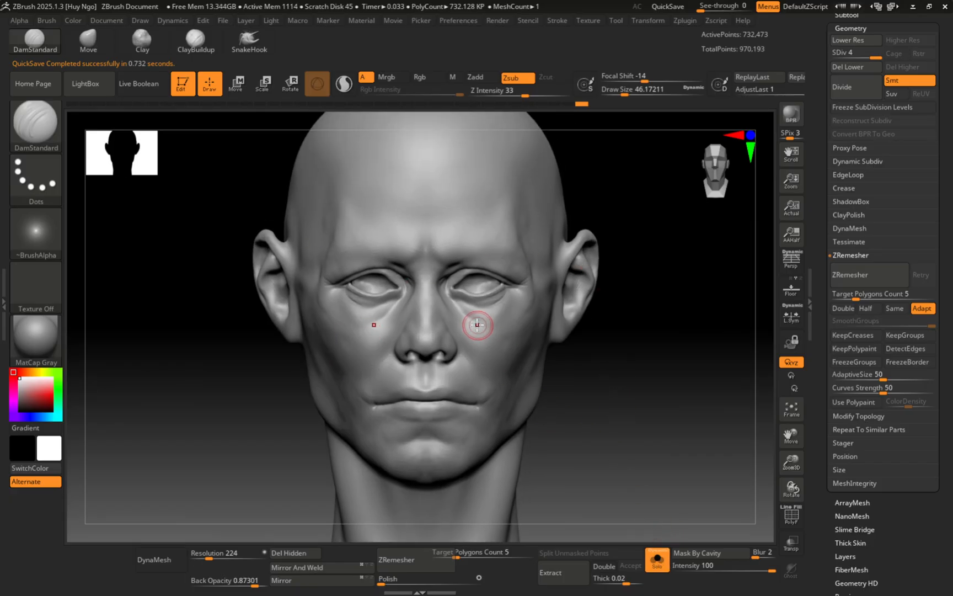
pyautogui.moveTo(477, 324); pyautogui.dragTo(658, 525, button='right')
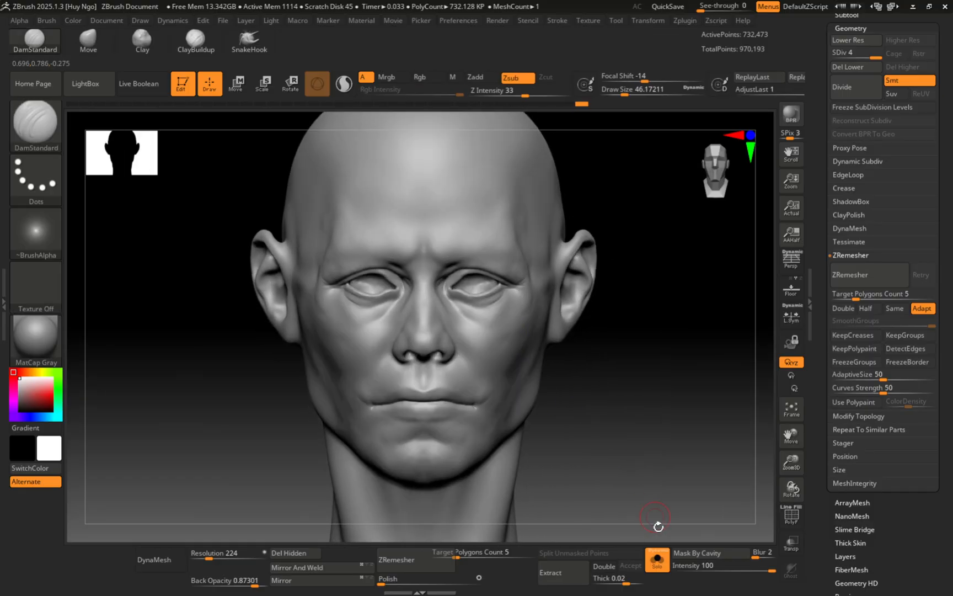
# Step: Toggle Solo to show, then hide, the overlapping patch subtool
pyautogui.click(656, 569)
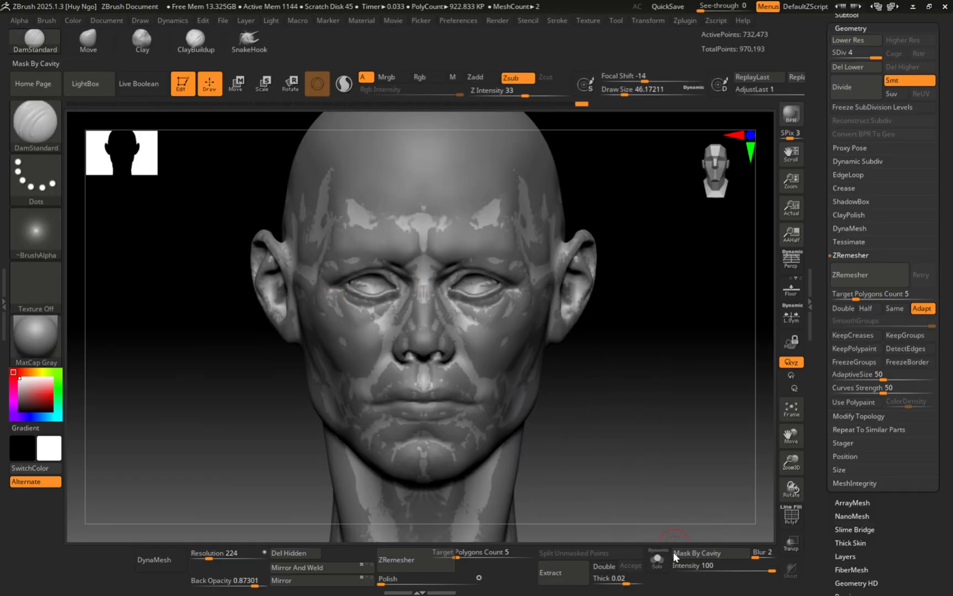
pyautogui.click(657, 560)
pyautogui.moveTo(317, 302); pyautogui.dragTo(426, 328, button='right')
# Step: Switch to ClayBuildup at size 51 and smooth the mouth corner
pyautogui.press('b')
pyautogui.press('c')
pyautogui.press('b')
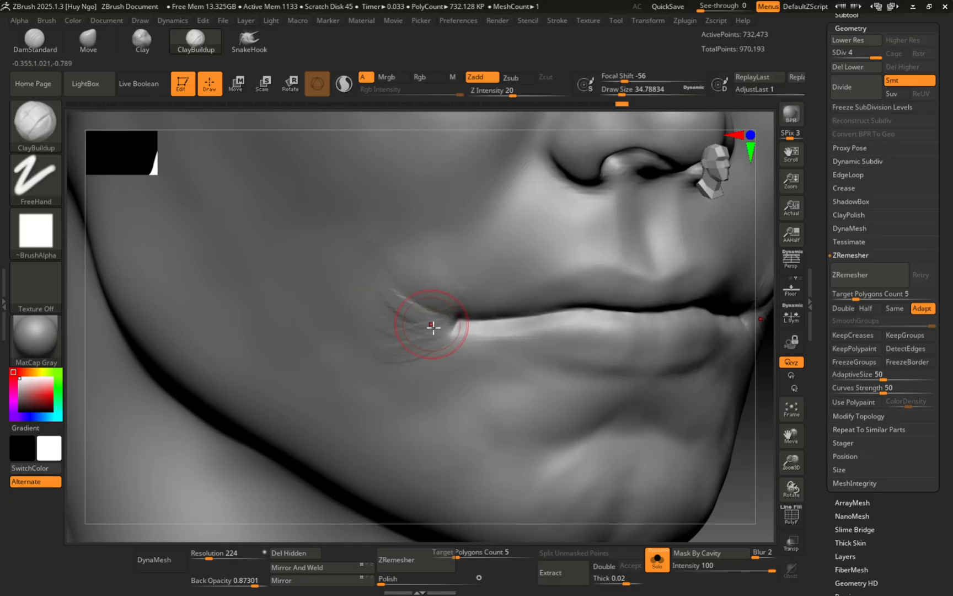
pyautogui.keyDown('ctrl'); pyautogui.moveTo(405, 325); pyautogui.dragTo(353, 278, button='right'); pyautogui.keyUp('ctrl')
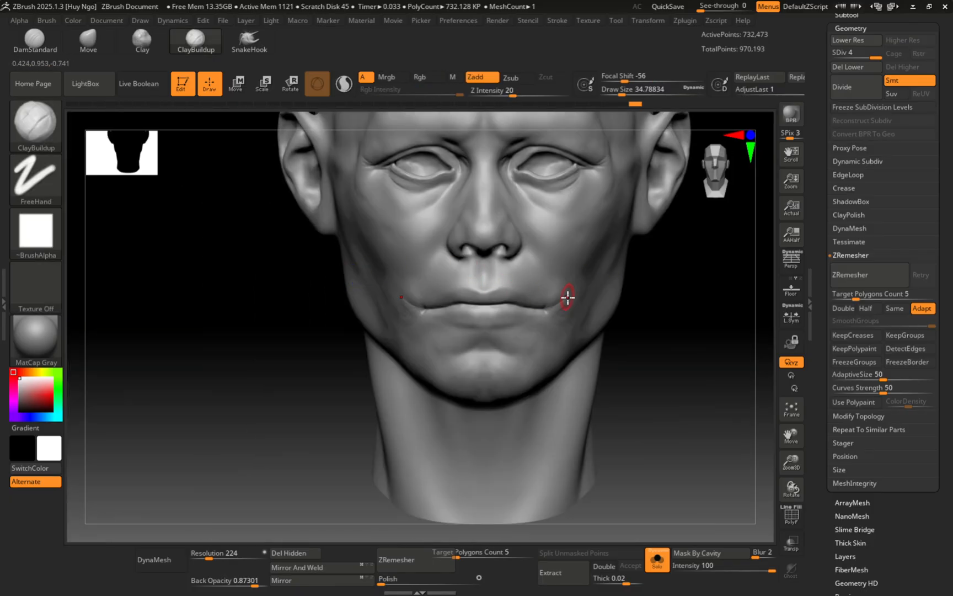
pyautogui.press('s')
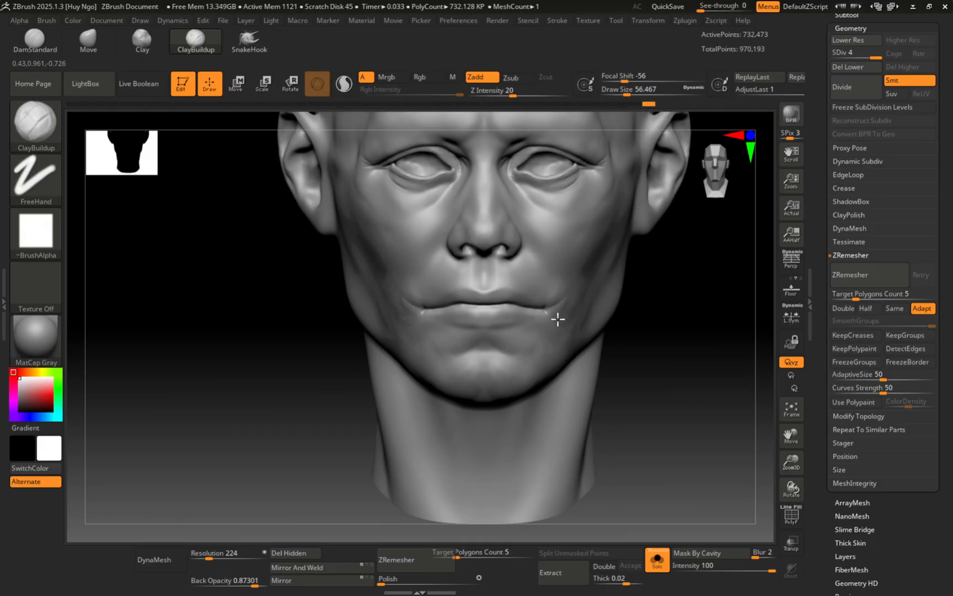
pyautogui.moveTo(561, 324); pyautogui.dragTo(557, 317)
pyautogui.keyDown('ctrl'); pyautogui.moveTo(543, 301); pyautogui.dragTo(564, 321, button='right'); pyautogui.keyUp('ctrl')
pyautogui.press('s')
pyautogui.moveTo(561, 311); pyautogui.dragTo(587, 320)
pyautogui.keyDown('ctrl'); pyautogui.moveTo(584, 284); pyautogui.dragTo(543, 275, button='right'); pyautogui.keyUp('ctrl')
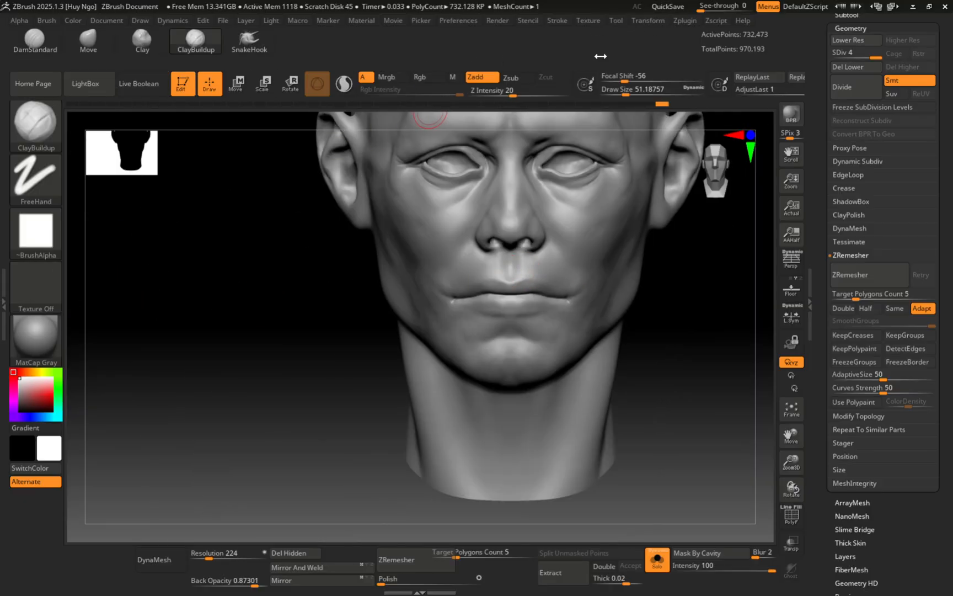
# Step: Run UV Master's Work On Clone and inspect the 11,483-point low-res head clone
pyautogui.click(685, 22)
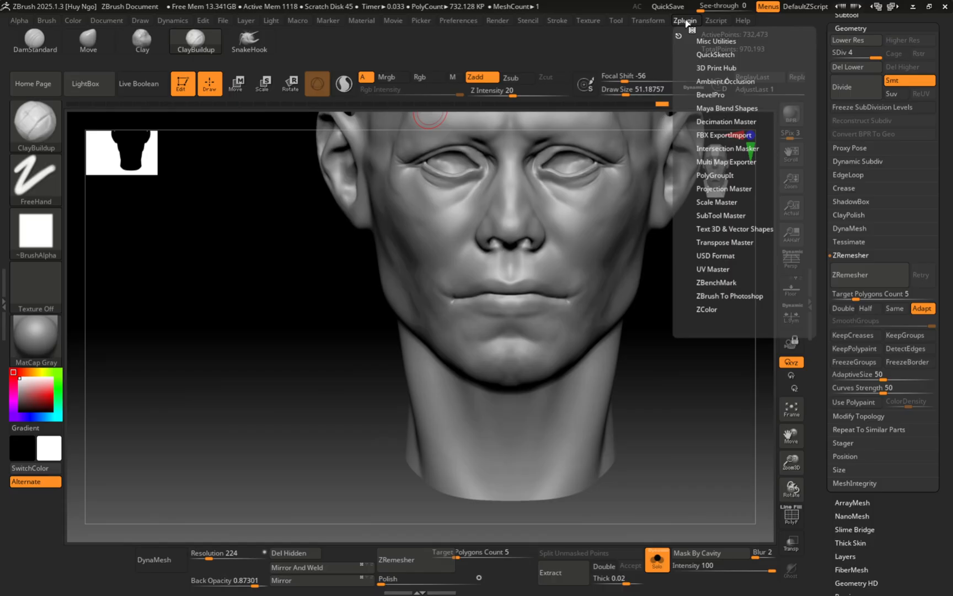
pyautogui.click(712, 267)
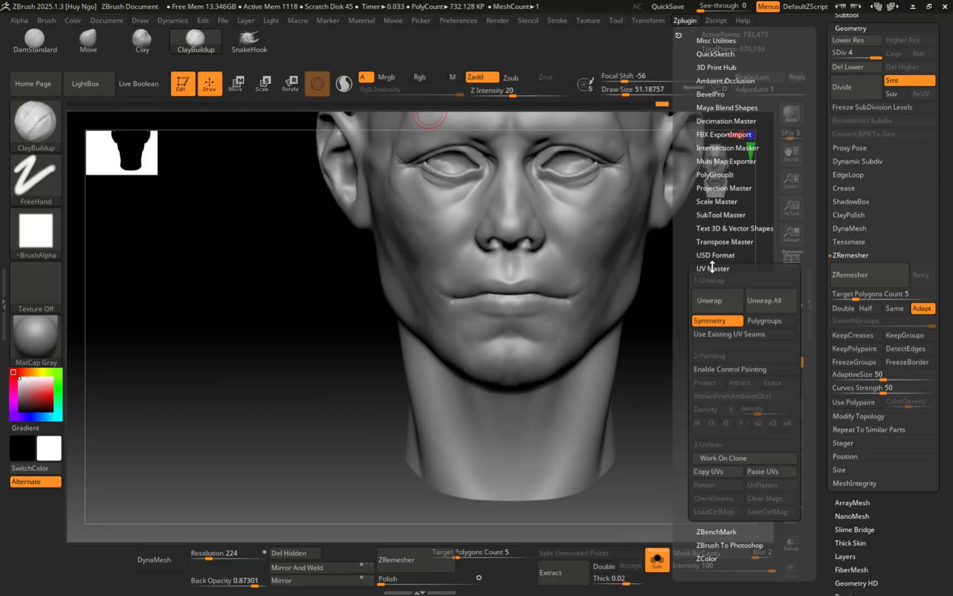
pyautogui.click(720, 458)
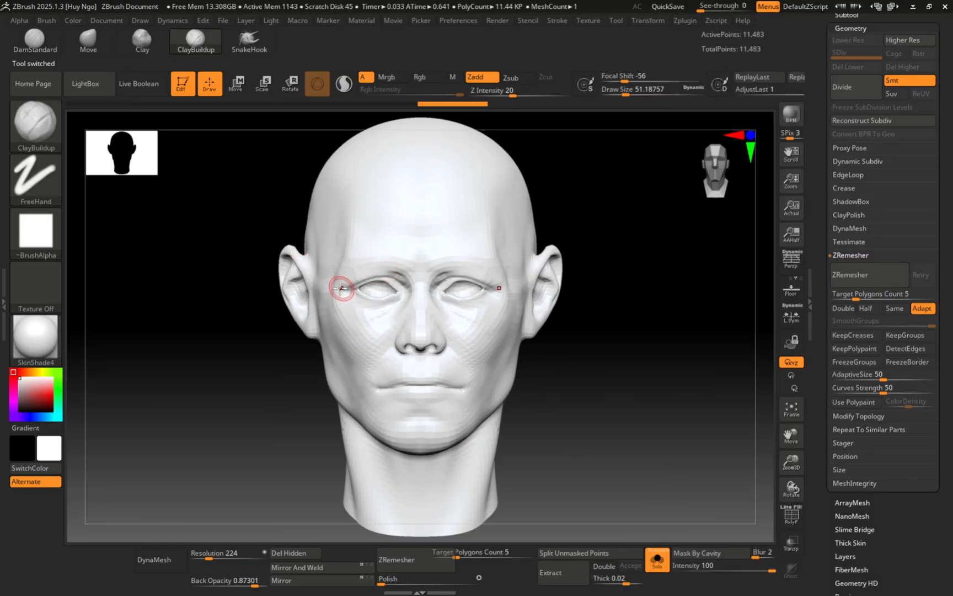
pyautogui.moveTo(360, 288); pyautogui.dragTo(391, 276, button='right')
pyautogui.keyDown('ctrl'); pyautogui.moveTo(390, 276); pyautogui.dragTo(385, 314, button='right'); pyautogui.keyUp('ctrl')
pyautogui.moveTo(385, 315)
pyautogui.mouseDown(button='right')
pyautogui.moveTo(419, 320)
pyautogui.moveTo(355, 315)
pyautogui.moveTo(391, 323)
pyautogui.moveTo(377, 328)
pyautogui.mouseUp(button='right')
pyautogui.press('s')
pyautogui.moveTo(400, 305); pyautogui.dragTo(407, 306)
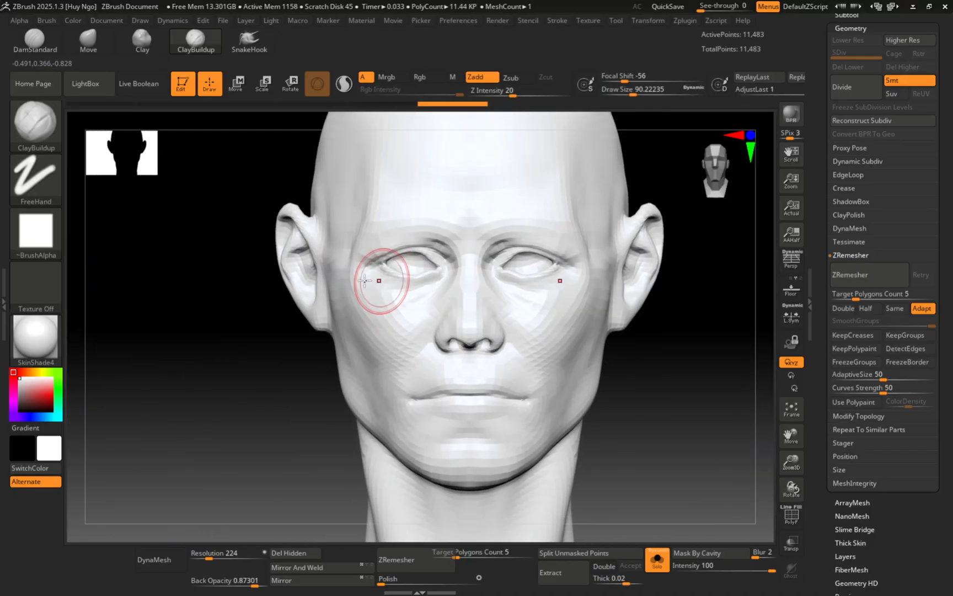
# Step: Open the left tray and collapse its brush settings to make room
pyautogui.click(684, 21)
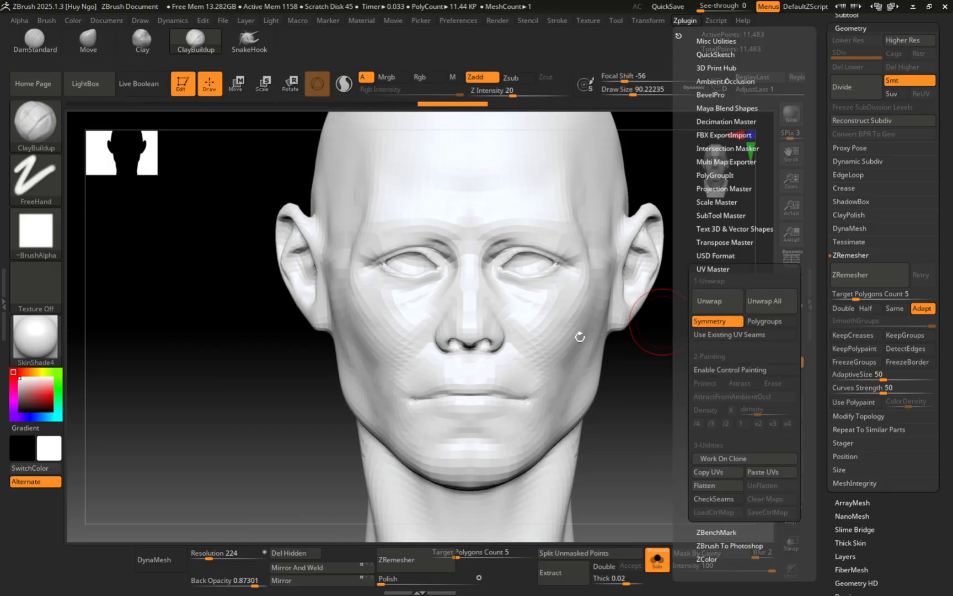
pyautogui.click(687, 23)
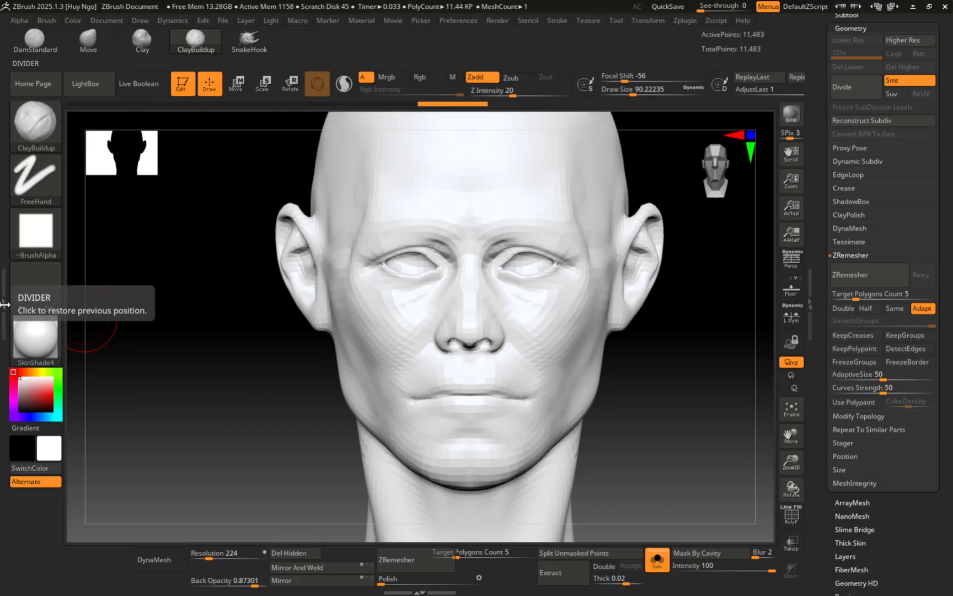
pyautogui.click(8, 303)
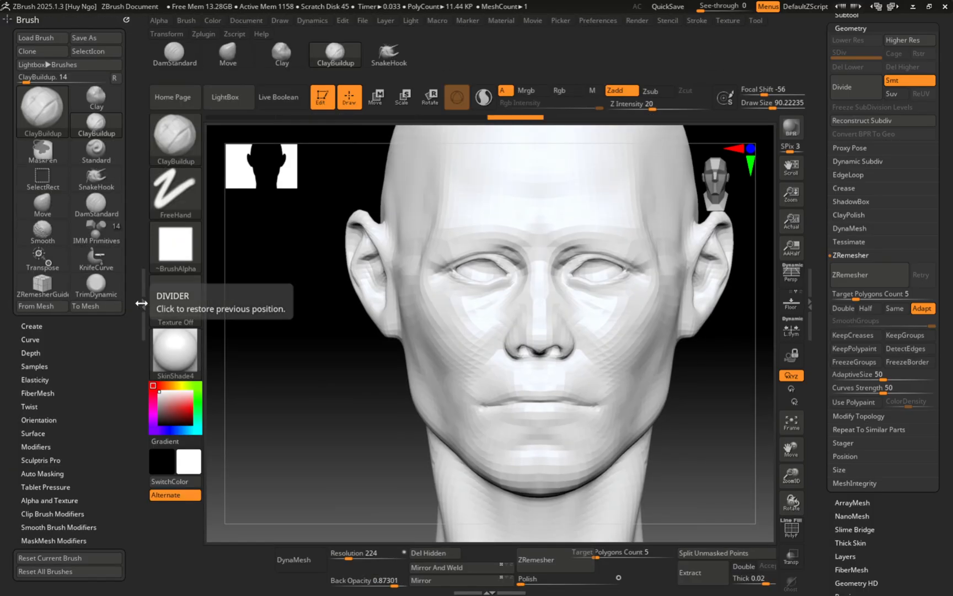
pyautogui.click(27, 19)
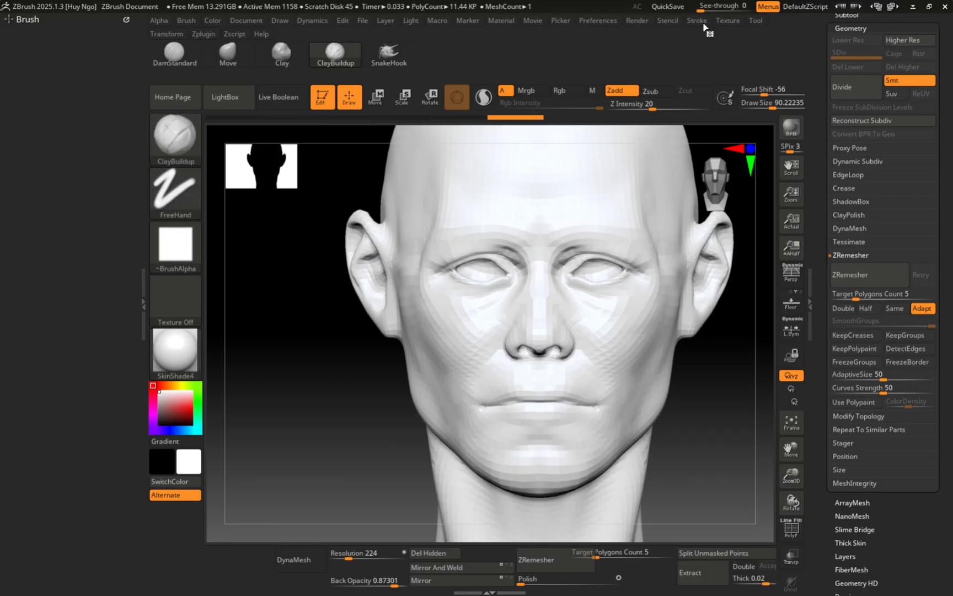
# Step: Dock the Zplugin menu in the left tray and run UV Master's Unwrap All
pyautogui.click(203, 35)
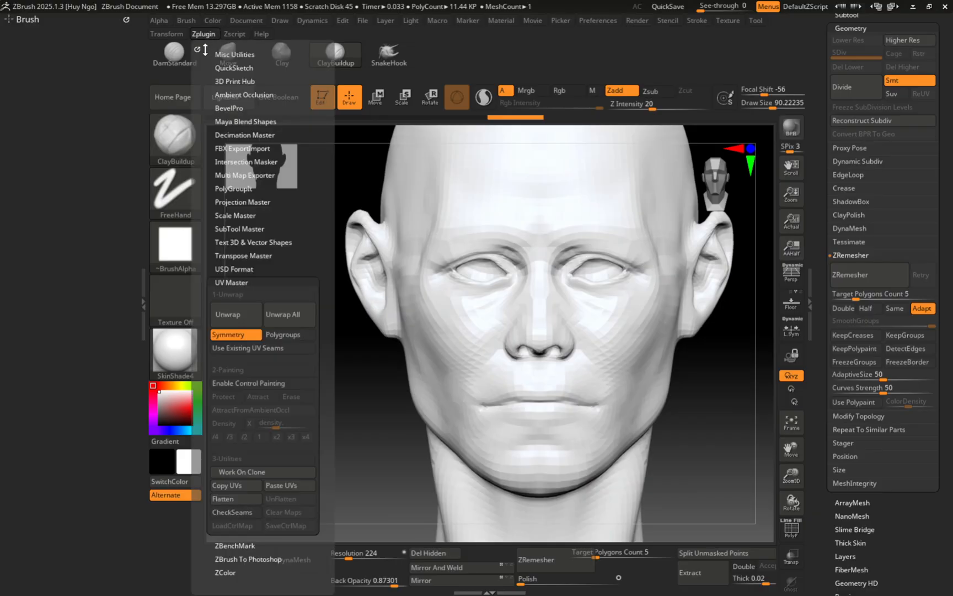
pyautogui.moveTo(198, 50)
pyautogui.mouseDown()
pyautogui.moveTo(47, 84)
pyautogui.moveTo(50, 71)
pyautogui.mouseUp()
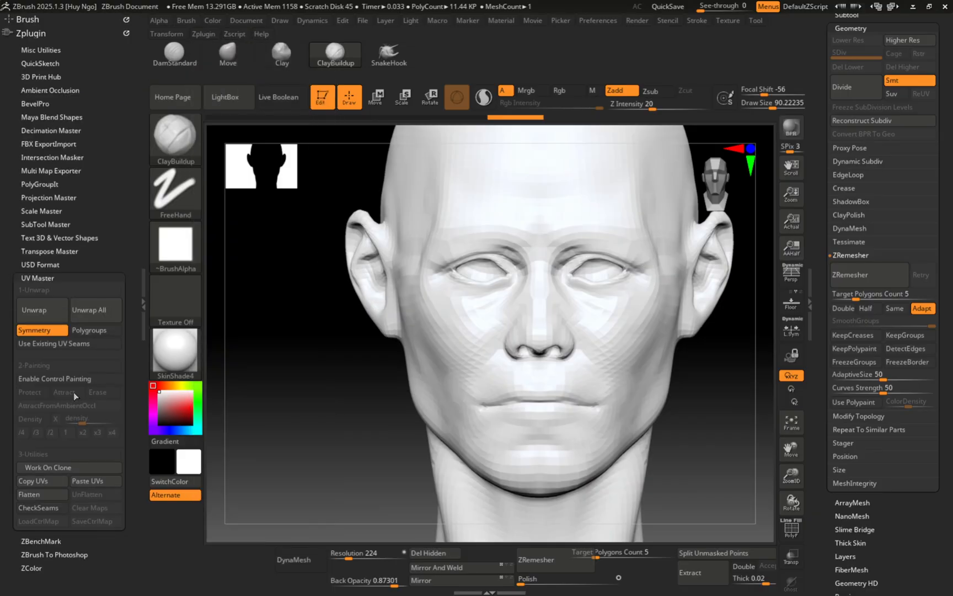
pyautogui.scroll(-5, 121, 201)
pyautogui.click(117, 142)
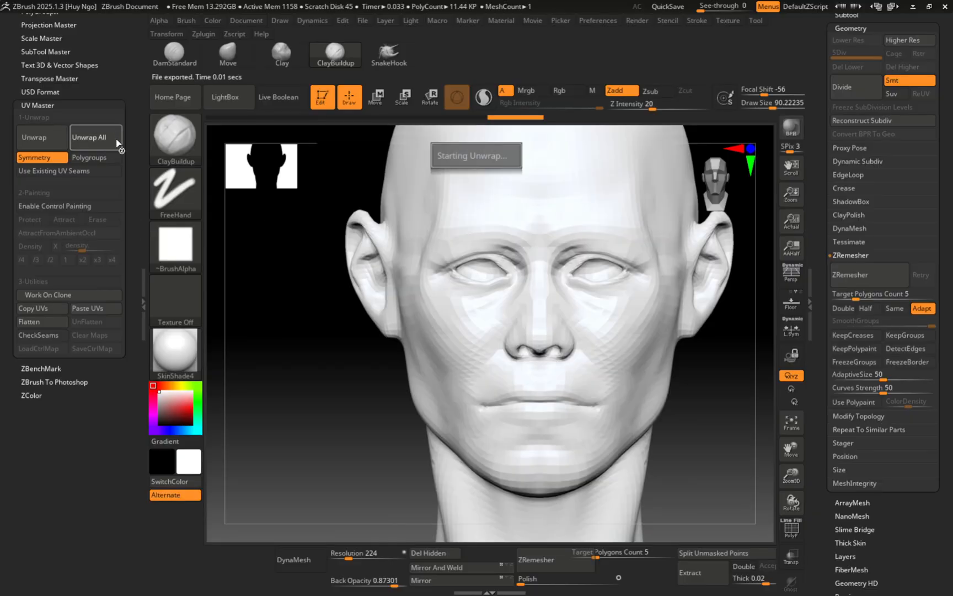
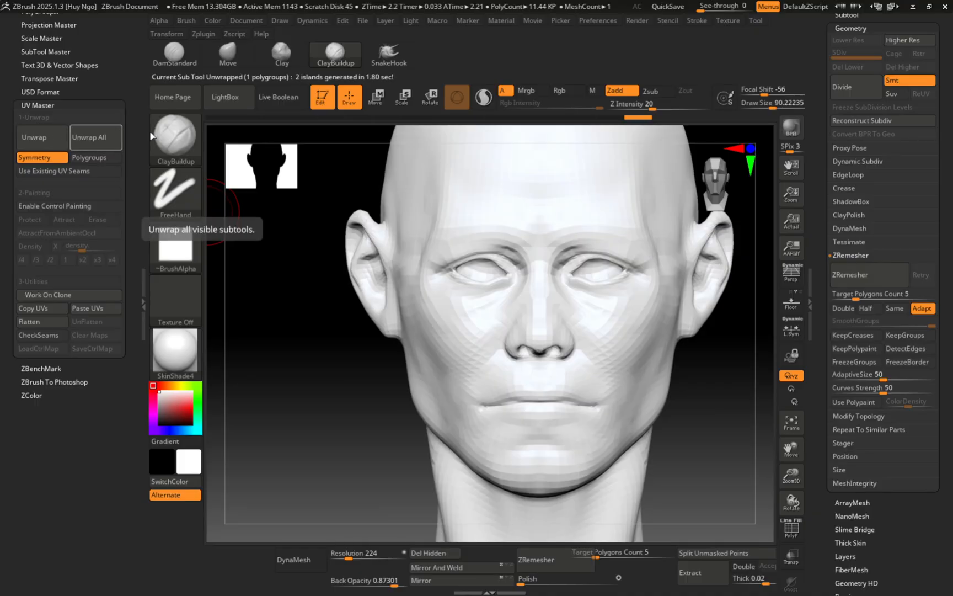
# Step: Flatten the head to inspect its UV islands, then restore it to 3D
pyautogui.moveTo(514, 238); pyautogui.dragTo(455, 292, button='right')
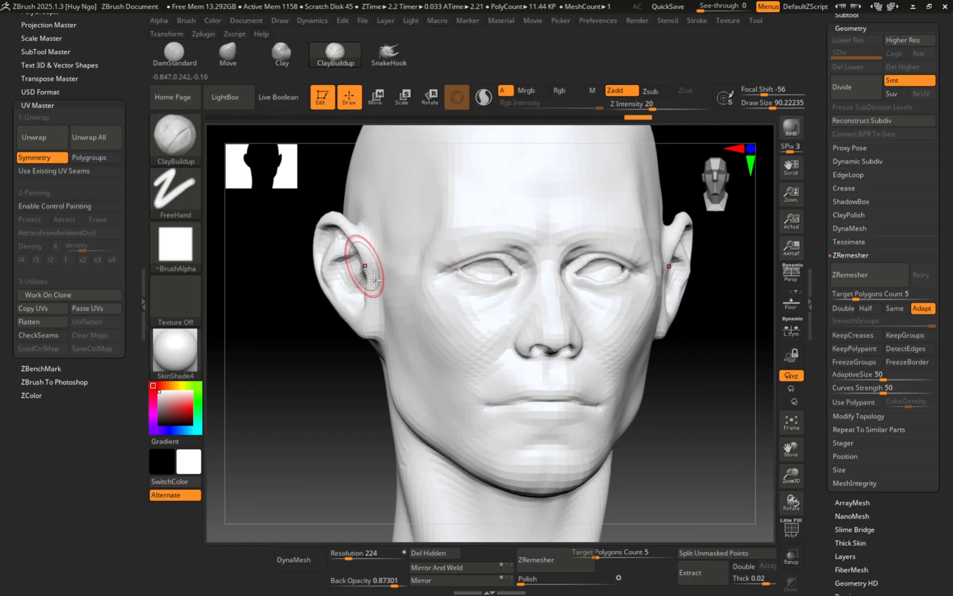
pyautogui.keyDown('alt'); pyautogui.moveTo(443, 345); pyautogui.dragTo(429, 245, button='right'); pyautogui.keyUp('alt')
pyautogui.moveTo(429, 311); pyautogui.dragTo(436, 347, button='right')
pyautogui.moveTo(436, 347); pyautogui.dragTo(429, 280, button='right')
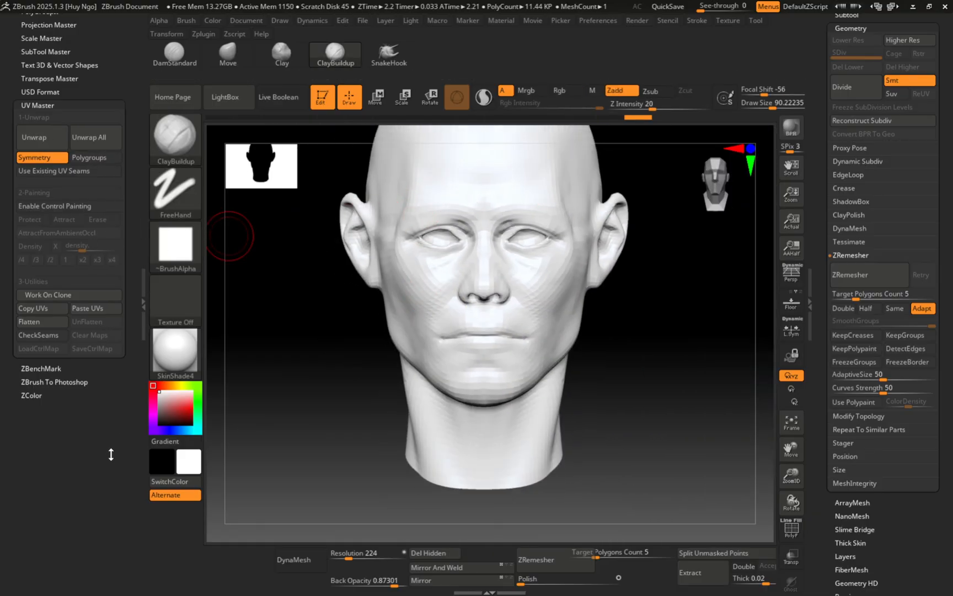
pyautogui.click(52, 321)
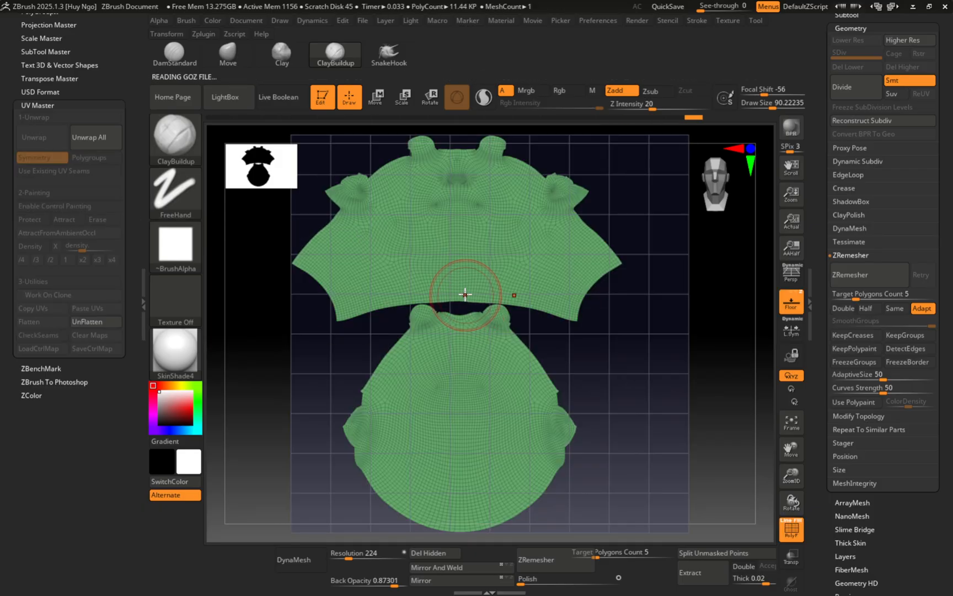
pyautogui.moveTo(463, 265)
pyautogui.keyDown('alt'); pyautogui.mouseDown(button='right')
pyautogui.moveTo(504, 262)
pyautogui.moveTo(491, 307)
pyautogui.moveTo(477, 300)
pyautogui.moveTo(506, 340)
pyautogui.moveTo(436, 340)
pyautogui.moveTo(435, 326)
pyautogui.moveTo(517, 288)
pyautogui.moveTo(534, 249)
pyautogui.mouseUp(button='right'); pyautogui.keyUp('alt')
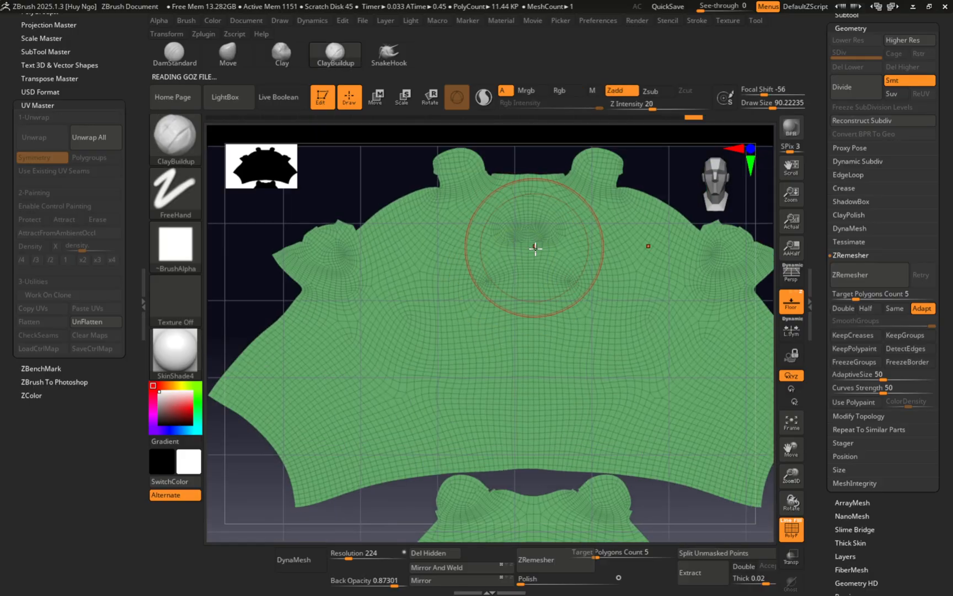
pyautogui.keyDown('ctrl'); pyautogui.moveTo(501, 283); pyautogui.dragTo(213, 277, button='right'); pyautogui.keyUp('ctrl')
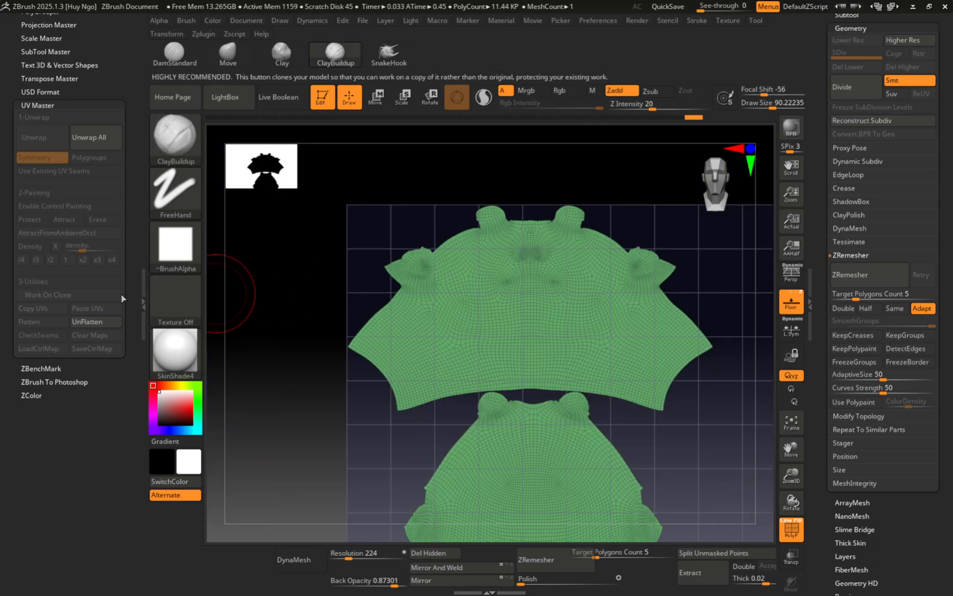
pyautogui.click(101, 322)
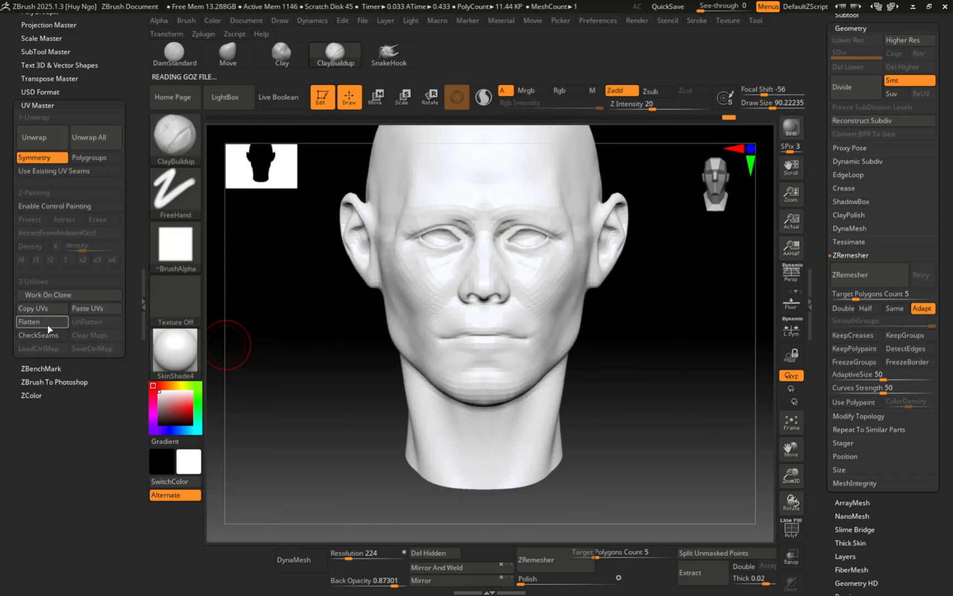
# Step: Turn on CheckSeams and orbit to inspect the orange seams from side and front
pyautogui.click(49, 340)
pyautogui.moveTo(419, 284)
pyautogui.mouseDown(button='right')
pyautogui.moveTo(488, 271)
pyautogui.moveTo(452, 262)
pyautogui.moveTo(485, 273)
pyautogui.moveTo(457, 267)
pyautogui.moveTo(475, 277)
pyautogui.moveTo(386, 290)
pyautogui.moveTo(283, 322)
pyautogui.mouseUp(button='right')
pyautogui.moveTo(453, 238)
pyautogui.mouseDown(button='right')
pyautogui.moveTo(504, 246)
pyautogui.moveTo(524, 289)
pyautogui.moveTo(539, 284)
pyautogui.moveTo(535, 297)
pyautogui.moveTo(506, 295)
pyautogui.moveTo(487, 246)
pyautogui.moveTo(508, 224)
pyautogui.mouseUp(button='right')
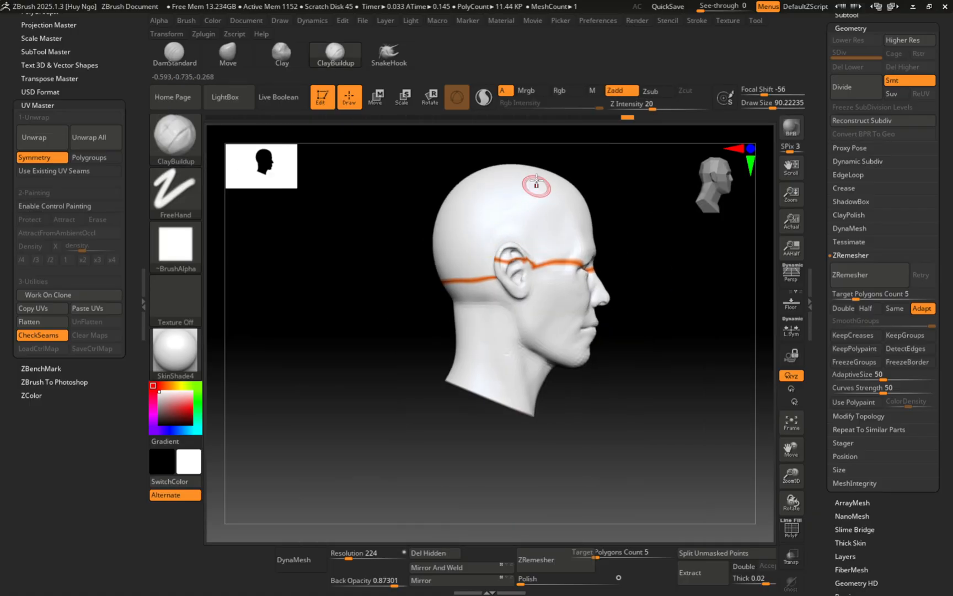
pyautogui.moveTo(513, 395)
pyautogui.mouseDown(button='right')
pyautogui.moveTo(538, 314)
pyautogui.moveTo(472, 303)
pyautogui.moveTo(559, 312)
pyautogui.moveTo(594, 286)
pyautogui.mouseUp(button='right')
pyautogui.moveTo(515, 249)
pyautogui.keyDown('ctrl'); pyautogui.mouseDown(button='right')
pyautogui.moveTo(528, 309)
pyautogui.moveTo(524, 268)
pyautogui.mouseUp(button='right'); pyautogui.keyUp('ctrl')
# Step: Raise the brush size to about 128 and enable control painting
pyautogui.press('s')
pyautogui.moveTo(524, 267); pyautogui.dragTo(529, 267)
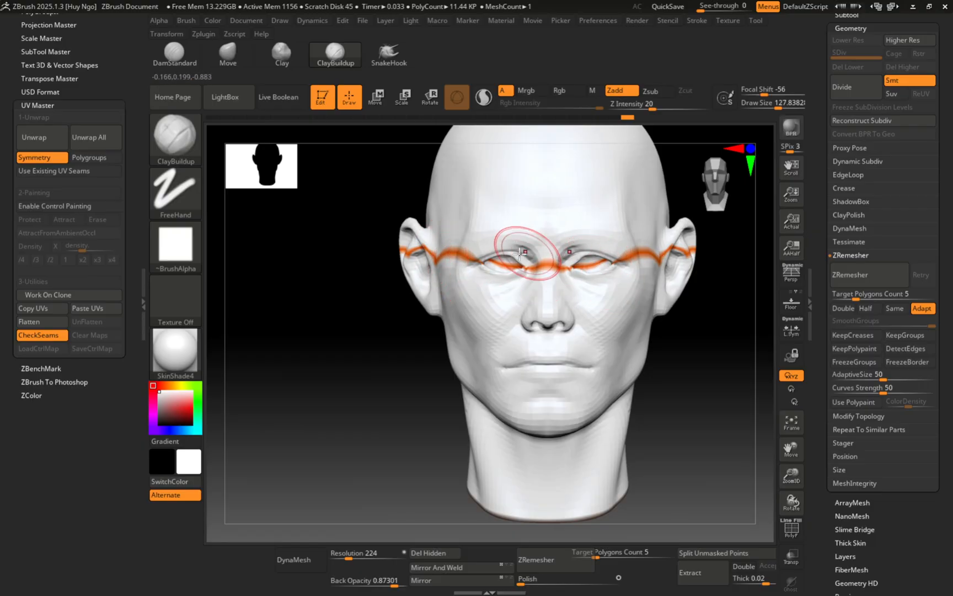
pyautogui.moveTo(520, 252); pyautogui.dragTo(345, 268, button='right')
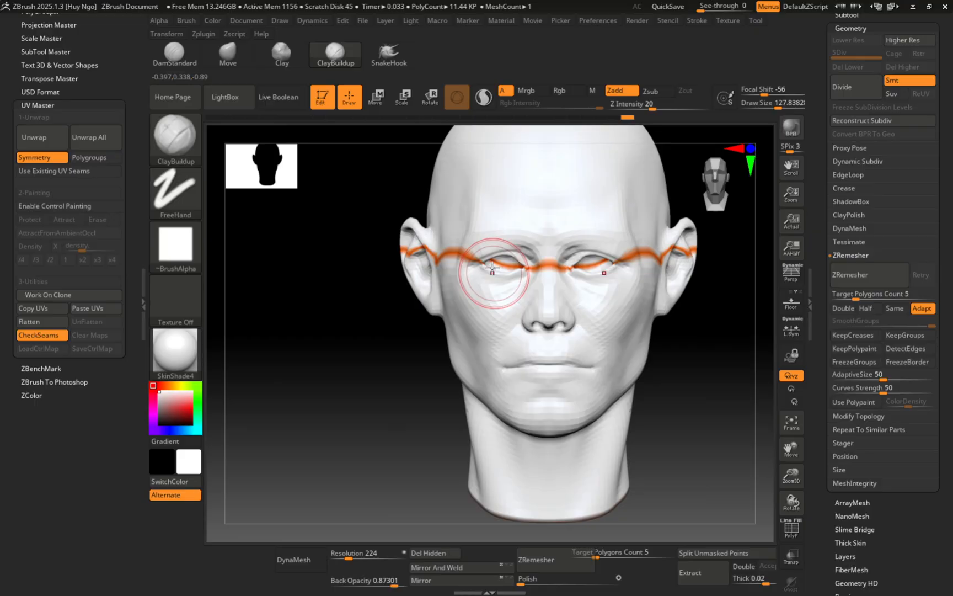
pyautogui.click(63, 207)
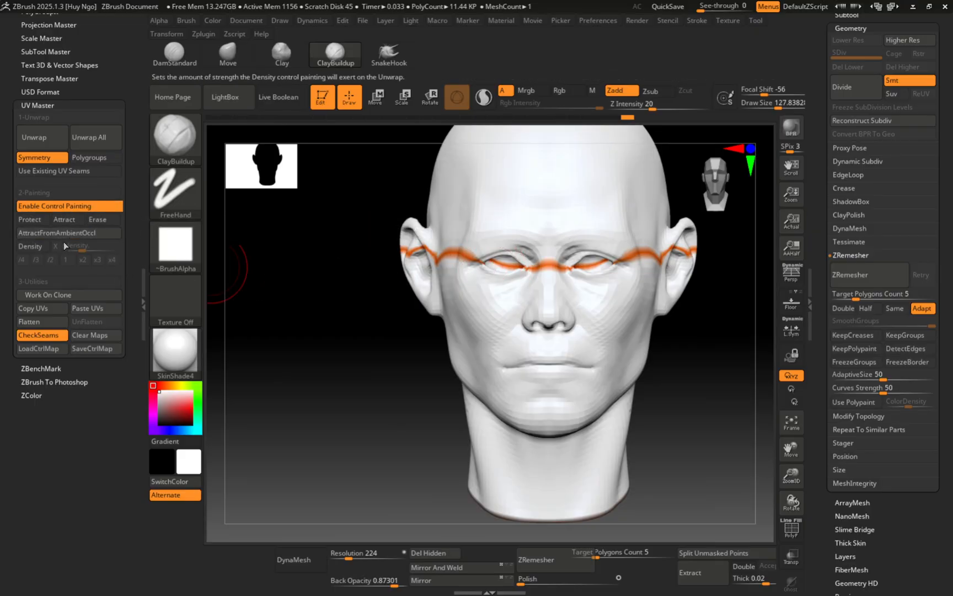
# Step: Select Protect and paint red over the nose, eyes, mid-face, mouth and forehead
pyautogui.click(30, 219)
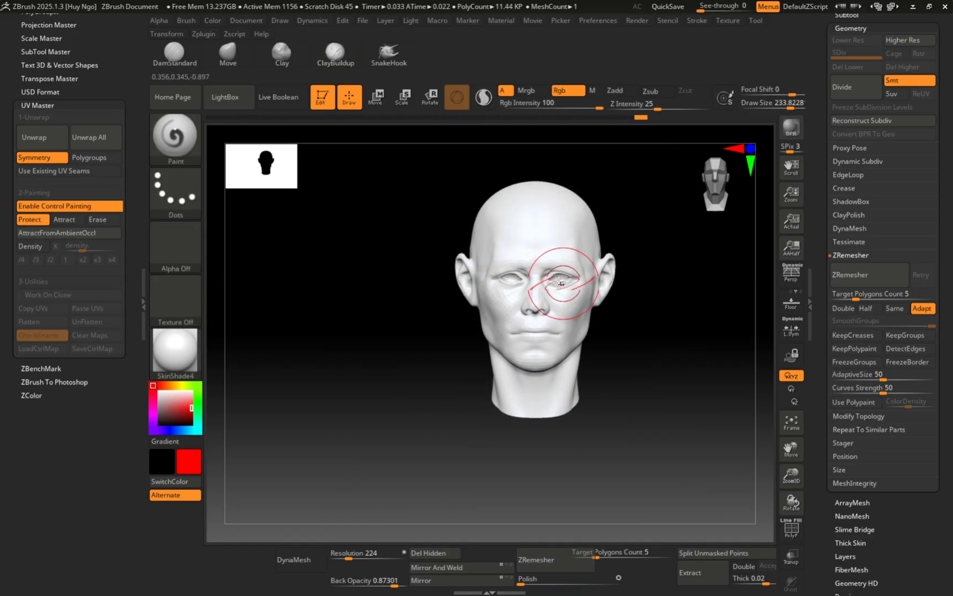
pyautogui.moveTo(533, 261)
pyautogui.mouseDown()
pyautogui.moveTo(539, 251)
pyautogui.moveTo(527, 306)
pyautogui.mouseUp()
pyautogui.moveTo(523, 326); pyautogui.dragTo(545, 309, button='right')
pyautogui.keyDown('ctrl'); pyautogui.moveTo(545, 309); pyautogui.dragTo(532, 364, button='right'); pyautogui.keyUp('ctrl')
pyautogui.moveTo(527, 378); pyautogui.dragTo(533, 405)
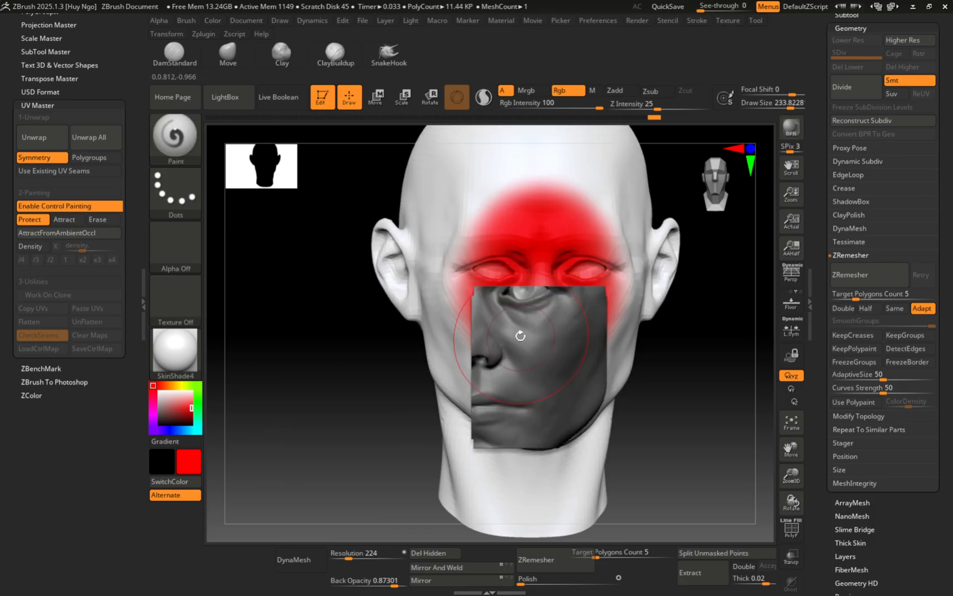
pyautogui.moveTo(522, 332); pyautogui.dragTo(527, 335)
pyautogui.moveTo(527, 335)
pyautogui.mouseDown(button='right')
pyautogui.moveTo(539, 326)
pyautogui.moveTo(525, 328)
pyautogui.moveTo(536, 308)
pyautogui.moveTo(469, 298)
pyautogui.mouseUp(button='right')
pyautogui.keyDown('ctrl'); pyautogui.moveTo(468, 298); pyautogui.dragTo(496, 318, button='right'); pyautogui.keyUp('ctrl')
pyautogui.moveTo(422, 345); pyautogui.dragTo(410, 315)
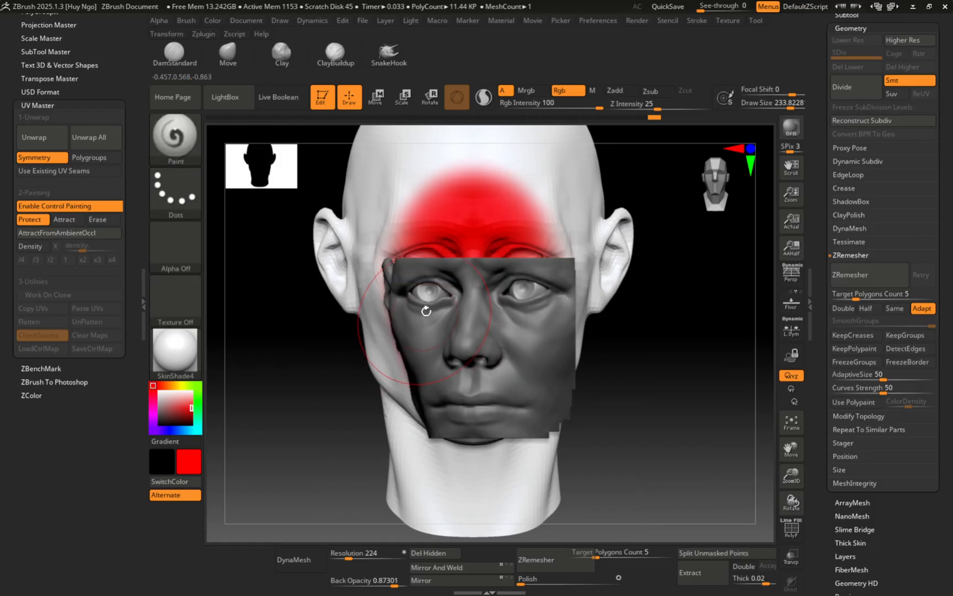
pyautogui.moveTo(420, 257)
pyautogui.mouseDown()
pyautogui.moveTo(441, 193)
pyautogui.moveTo(447, 208)
pyautogui.mouseUp()
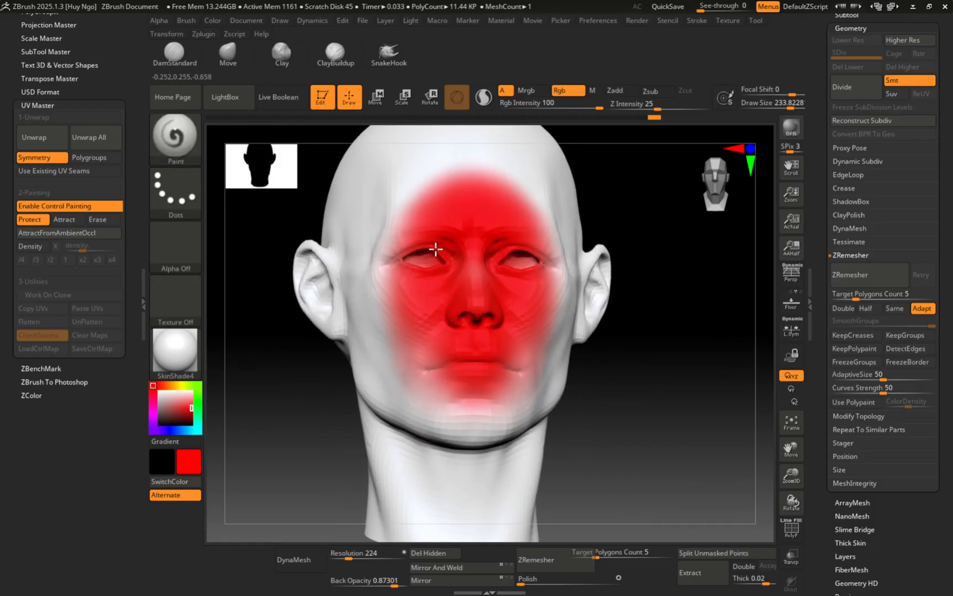
pyautogui.moveTo(404, 374)
pyautogui.mouseDown()
pyautogui.moveTo(396, 190)
pyautogui.moveTo(408, 196)
pyautogui.mouseUp()
pyautogui.moveTo(425, 215); pyautogui.dragTo(424, 285, button='right')
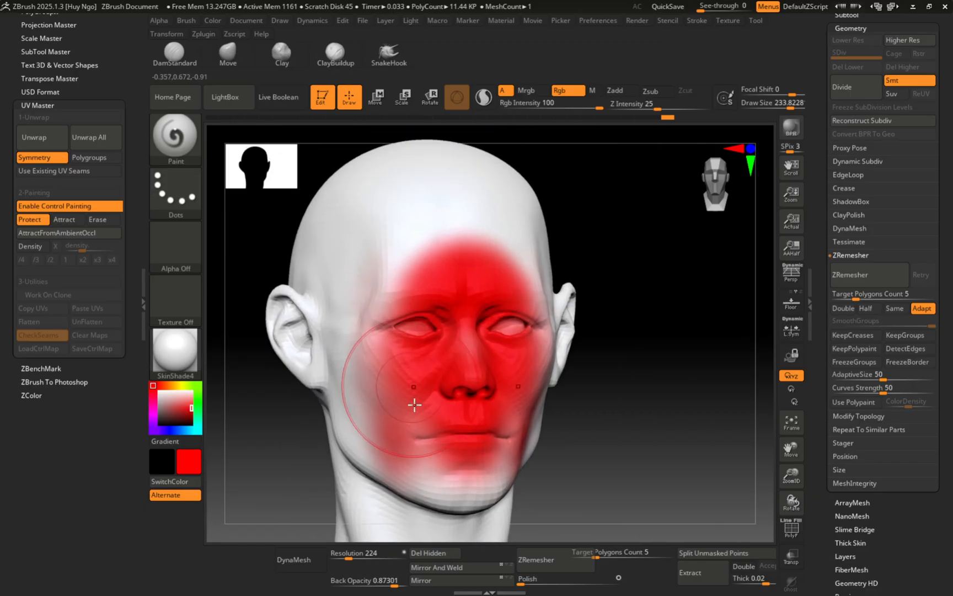
pyautogui.moveTo(424, 435)
pyautogui.mouseDown()
pyautogui.moveTo(436, 470)
pyautogui.moveTo(400, 262)
pyautogui.moveTo(411, 226)
pyautogui.moveTo(428, 252)
pyautogui.mouseUp()
pyautogui.moveTo(428, 252); pyautogui.dragTo(474, 256, button='right')
pyautogui.keyDown('alt'); pyautogui.moveTo(475, 257); pyautogui.dragTo(419, 257, button='right'); pyautogui.keyUp('alt')
pyautogui.moveTo(470, 243); pyautogui.dragTo(464, 215)
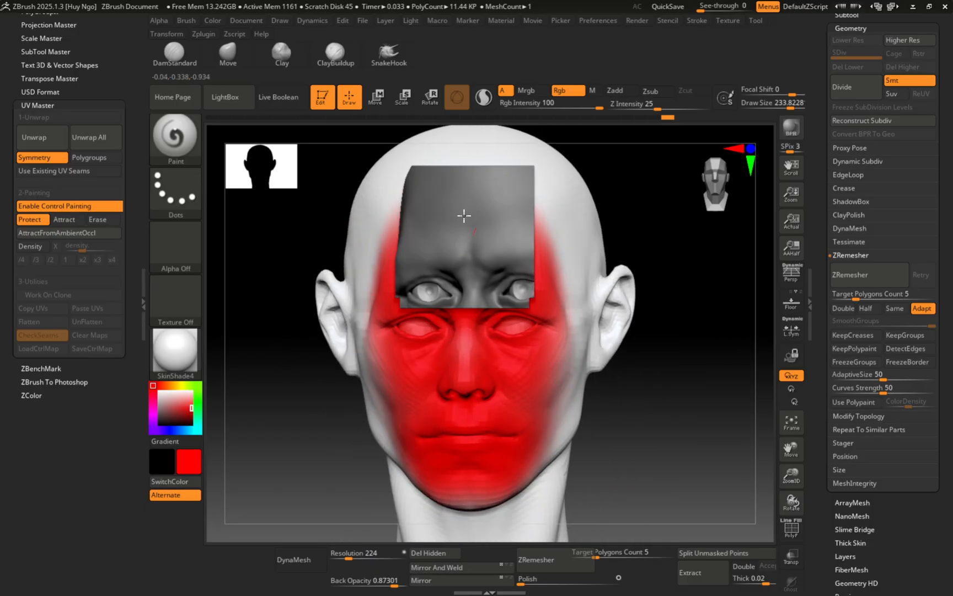
pyautogui.moveTo(490, 241)
pyautogui.mouseDown(button='right')
pyautogui.moveTo(536, 249)
pyautogui.moveTo(549, 278)
pyautogui.moveTo(544, 330)
pyautogui.moveTo(530, 344)
pyautogui.moveTo(496, 312)
pyautogui.moveTo(495, 251)
pyautogui.mouseUp(button='right')
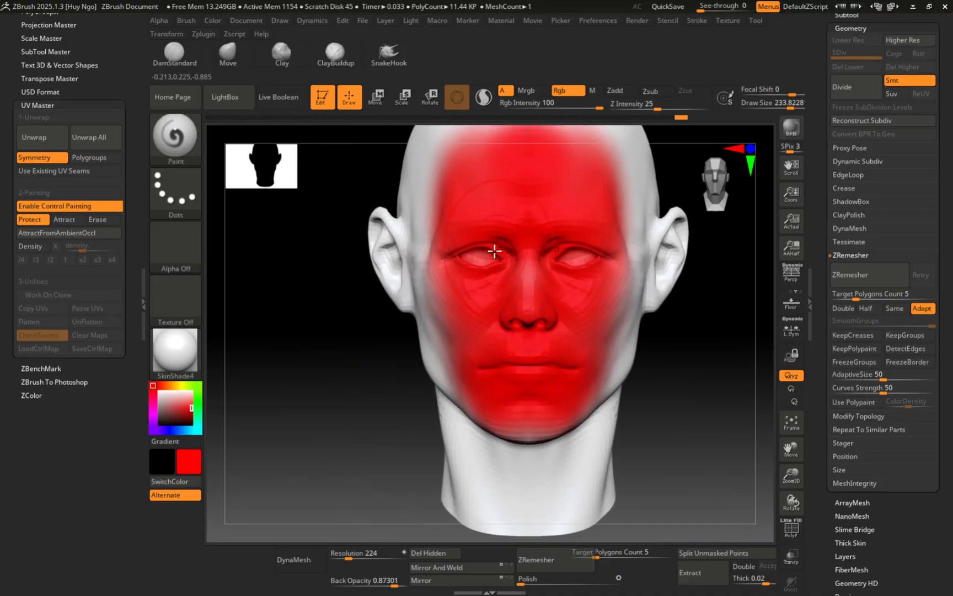
# Step: Resize the brush to about 149 and repaint the face from forehead to chin
pyautogui.press('s')
pyautogui.moveTo(434, 260)
pyautogui.mouseDown(button='right')
pyautogui.moveTo(449, 270)
pyautogui.moveTo(448, 323)
pyautogui.mouseUp(button='right')
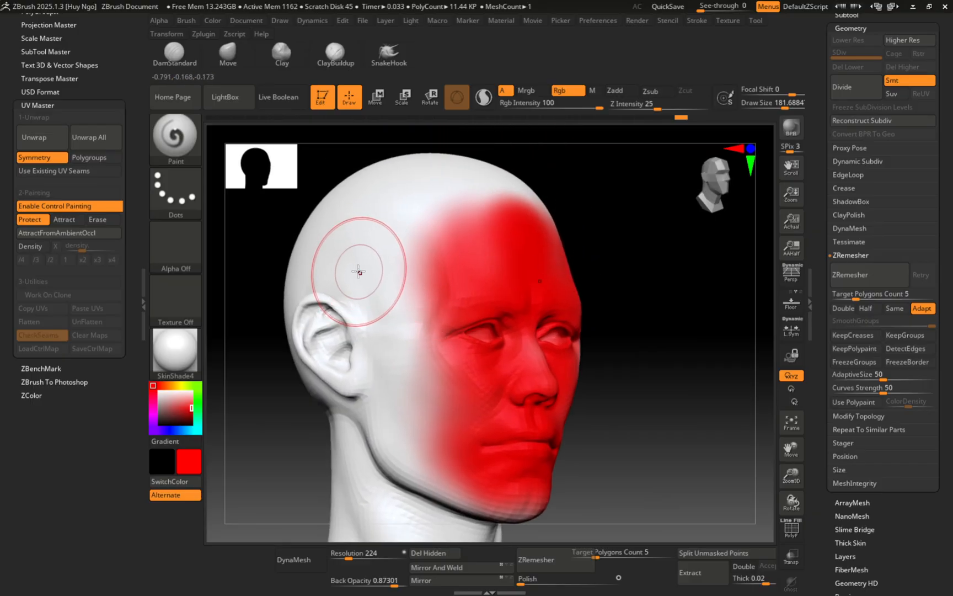
pyautogui.scroll(-3, 894, 489)
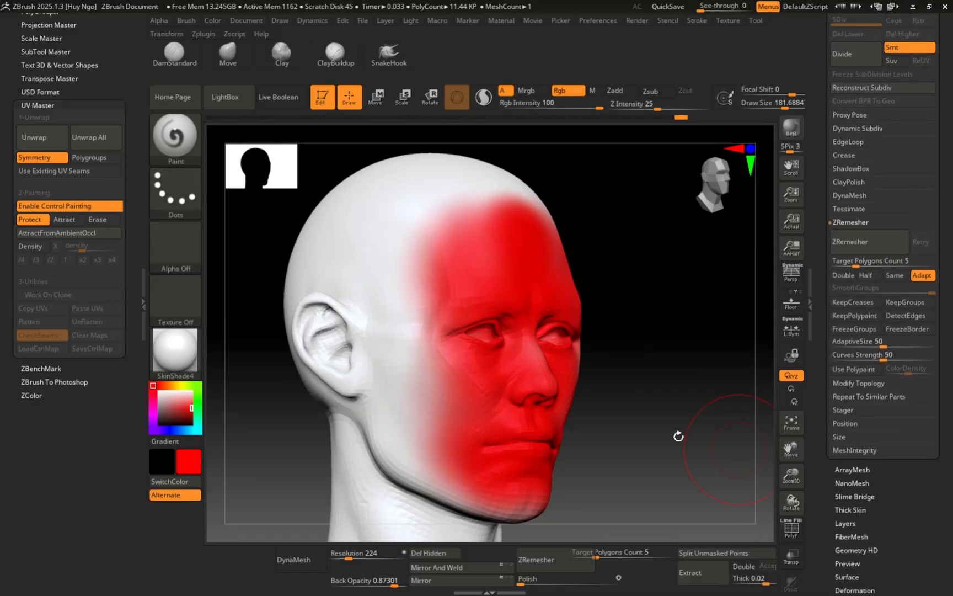
pyautogui.moveTo(441, 284); pyautogui.dragTo(507, 305, button='right')
pyautogui.press('s')
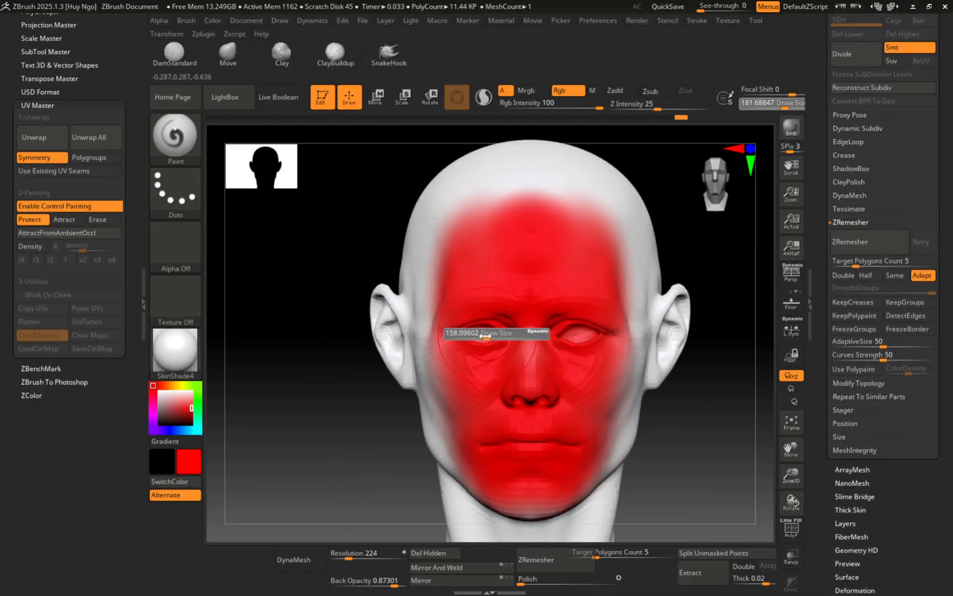
pyautogui.moveTo(486, 332); pyautogui.dragTo(482, 334)
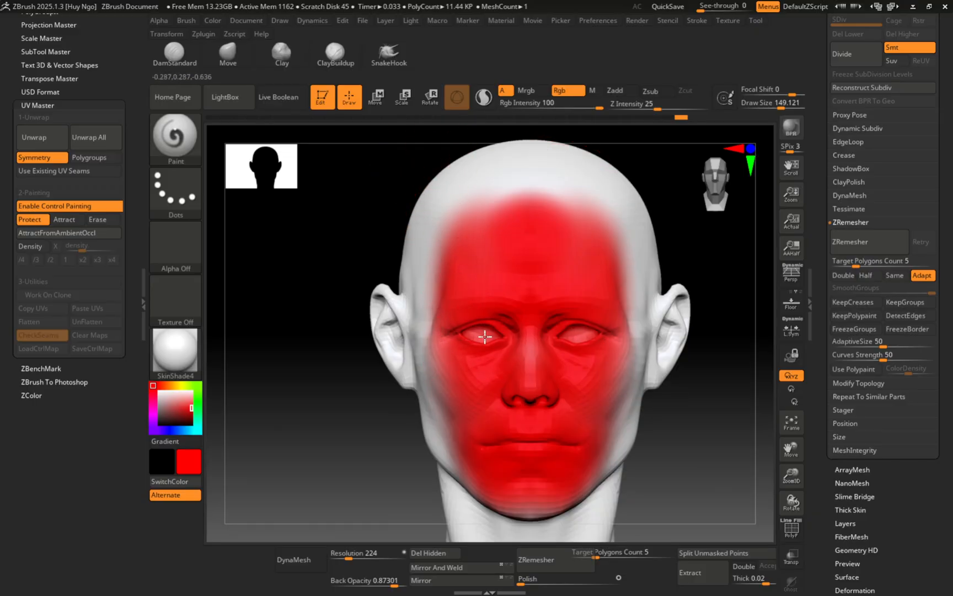
pyautogui.moveTo(485, 337)
pyautogui.mouseDown()
pyautogui.moveTo(482, 323)
pyautogui.moveTo(483, 357)
pyautogui.moveTo(468, 335)
pyautogui.mouseUp()
pyautogui.moveTo(469, 331); pyautogui.dragTo(488, 319, button='right')
pyautogui.moveTo(495, 214)
pyautogui.mouseDown()
pyautogui.moveTo(453, 251)
pyautogui.moveTo(456, 357)
pyautogui.moveTo(472, 434)
pyautogui.moveTo(486, 453)
pyautogui.mouseUp()
pyautogui.moveTo(485, 336)
pyautogui.mouseDown(button='right')
pyautogui.moveTo(498, 338)
pyautogui.moveTo(490, 338)
pyautogui.mouseUp(button='right')
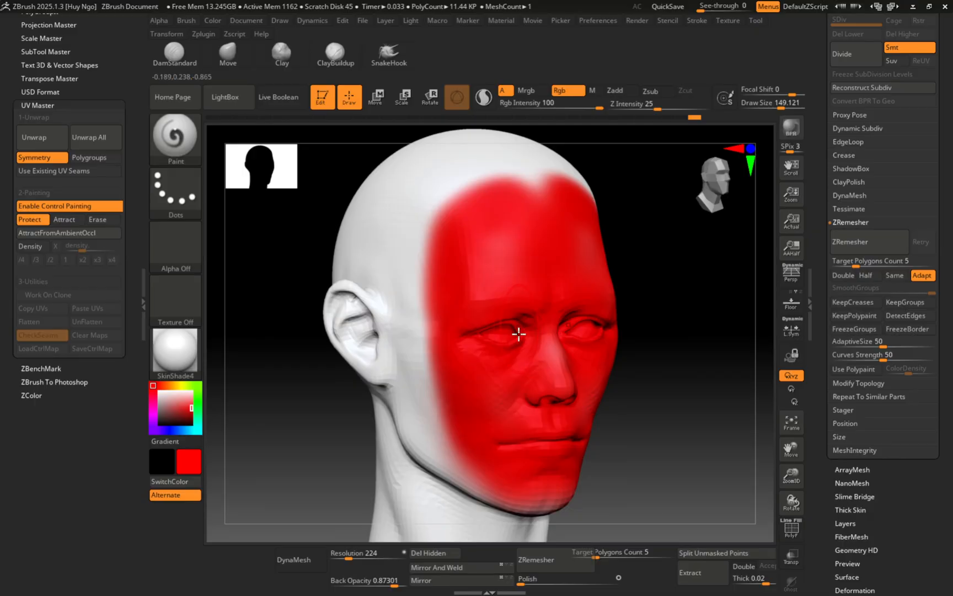
pyautogui.moveTo(548, 375); pyautogui.dragTo(555, 351)
pyautogui.moveTo(534, 340); pyautogui.dragTo(472, 324, button='right')
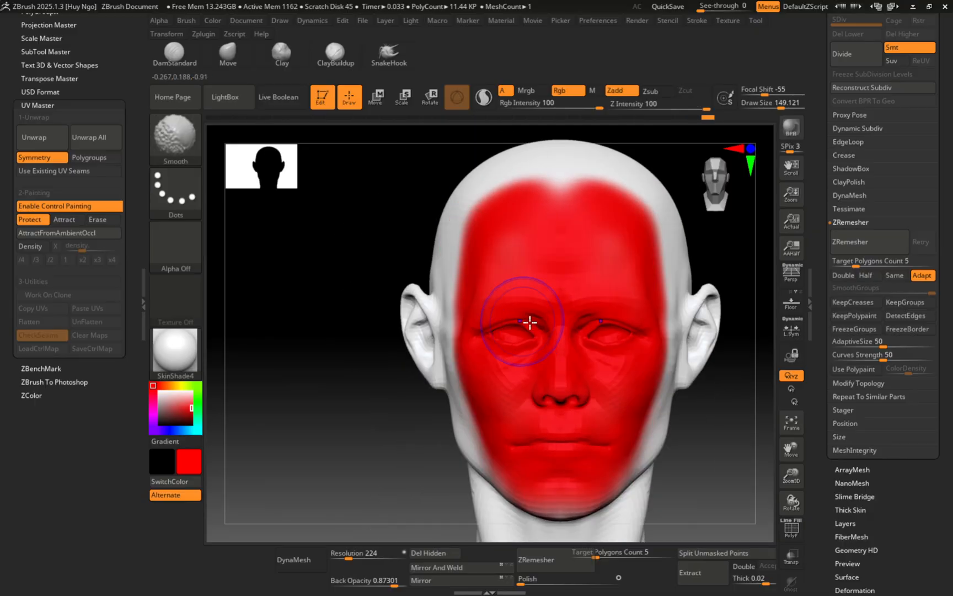
pyautogui.moveTo(559, 331); pyautogui.dragTo(565, 198)
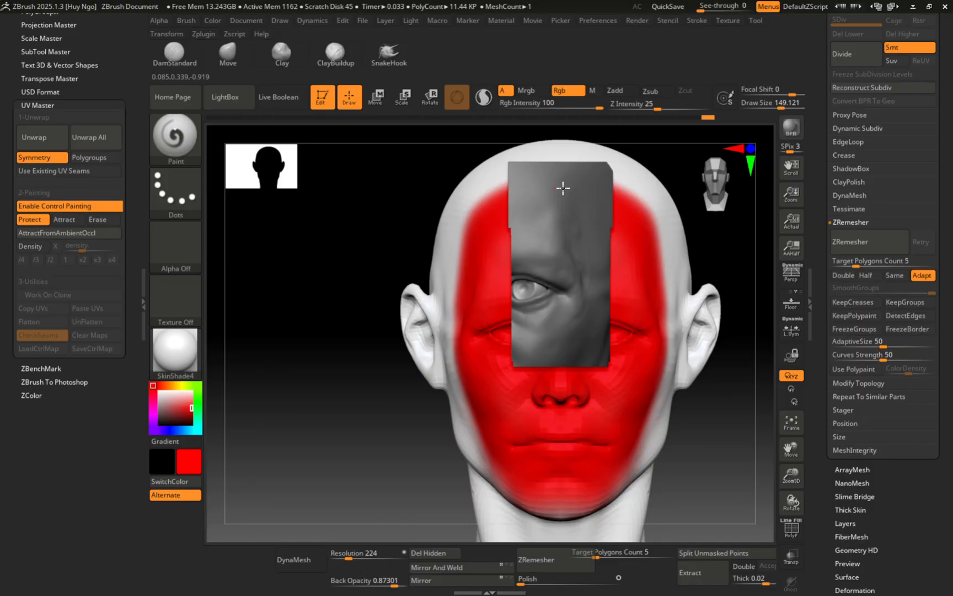
# Step: Shift-smooth the protection paint's edge from the chin up to the eye
pyautogui.moveTo(528, 228)
pyautogui.mouseDown(button='right')
pyautogui.moveTo(574, 213)
pyautogui.moveTo(541, 208)
pyautogui.mouseUp(button='right')
pyautogui.moveTo(491, 470)
pyautogui.mouseDown(button='right')
pyautogui.moveTo(473, 336)
pyautogui.moveTo(513, 295)
pyautogui.mouseUp(button='right')
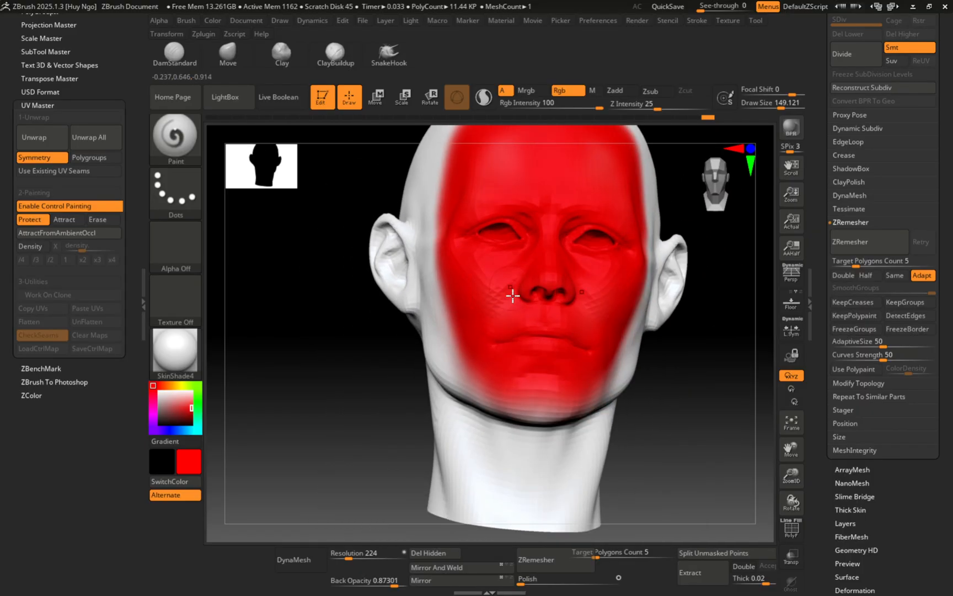
pyautogui.moveTo(522, 378)
pyautogui.keyDown('shift'); pyautogui.mouseDown()
pyautogui.moveTo(479, 324)
pyautogui.moveTo(493, 274)
pyautogui.moveTo(526, 238)
pyautogui.mouseUp(); pyautogui.keyUp('shift')
pyautogui.moveTo(572, 228)
pyautogui.mouseDown(button='right')
pyautogui.moveTo(492, 283)
pyautogui.moveTo(536, 272)
pyautogui.mouseUp(button='right')
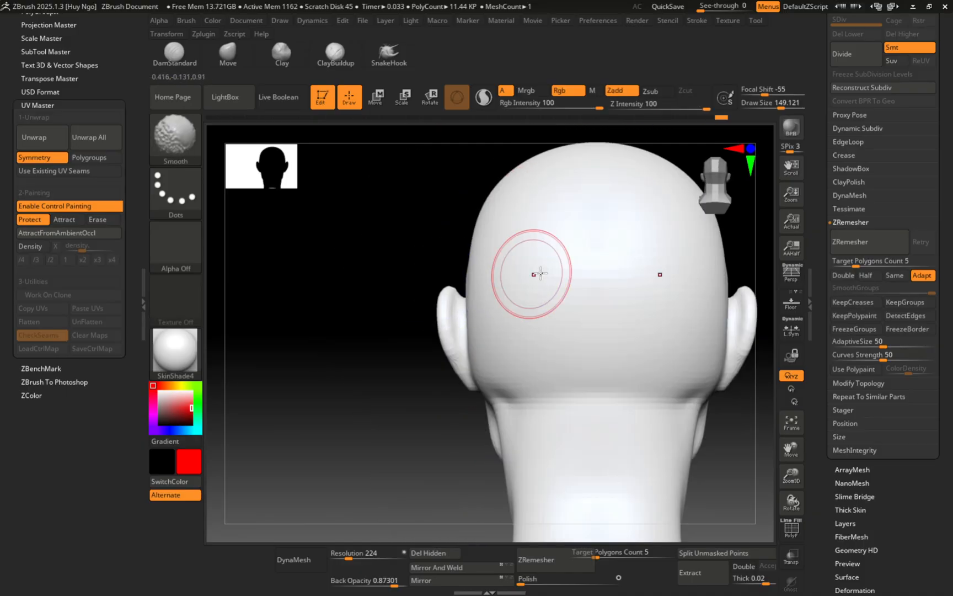
# Step: Switch control painting to Attract and shrink the brush to about 56
pyautogui.click(64, 219)
pyautogui.moveTo(618, 356)
pyautogui.keyDown('ctrl'); pyautogui.mouseDown(button='right')
pyautogui.moveTo(507, 322)
pyautogui.moveTo(528, 362)
pyautogui.mouseUp(button='right'); pyautogui.keyUp('ctrl')
pyautogui.press('s')
pyautogui.moveTo(528, 360); pyautogui.dragTo(516, 357)
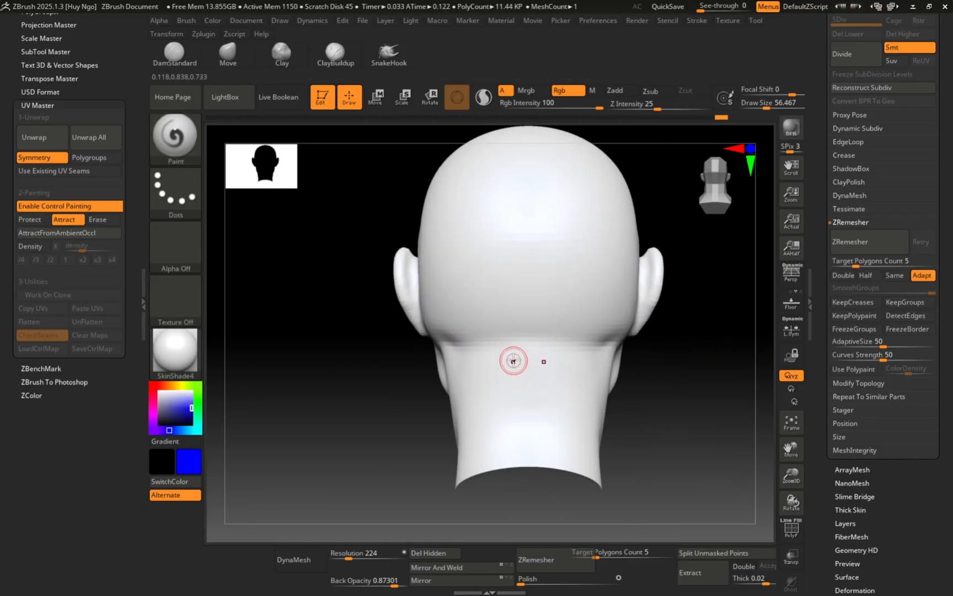
pyautogui.keyDown('alt'); pyautogui.moveTo(500, 379); pyautogui.dragTo(481, 360, button='right'); pyautogui.keyUp('alt')
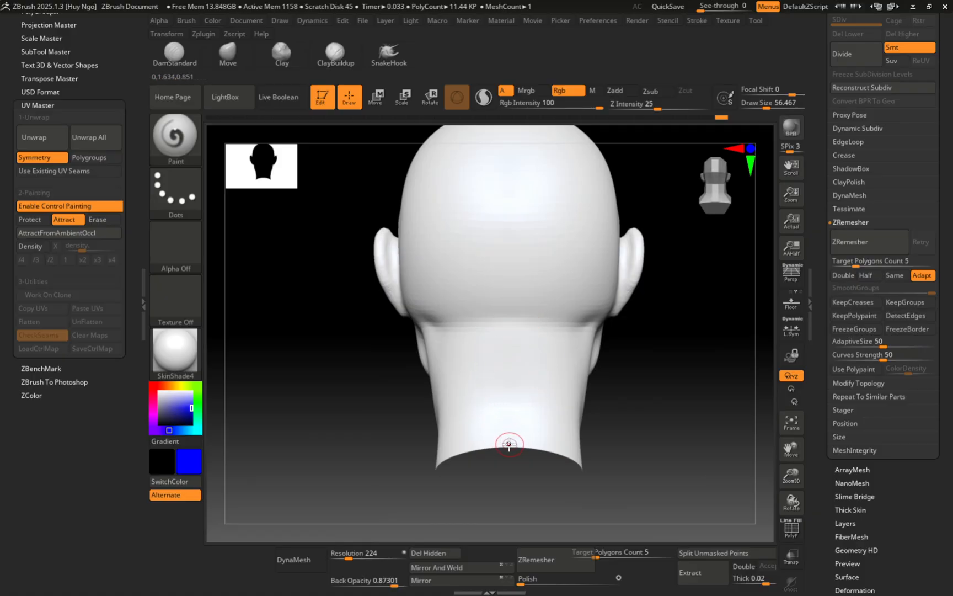
# Step: Paint a blue attract stripe from the top of the head down the neck
pyautogui.moveTo(508, 449); pyautogui.dragTo(513, 326)
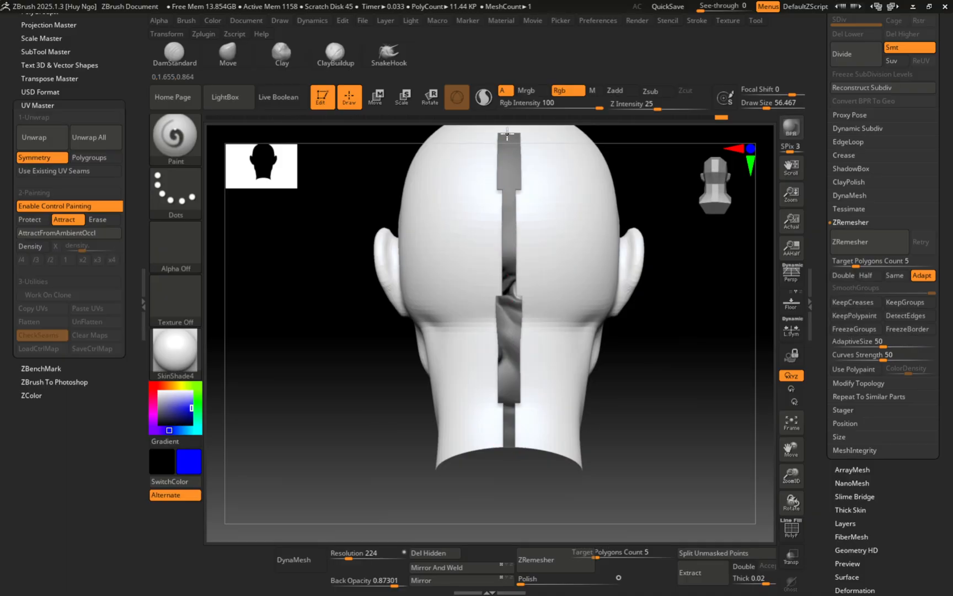
pyautogui.moveTo(466, 261)
pyautogui.mouseDown(button='right')
pyautogui.moveTo(479, 253)
pyautogui.moveTo(438, 257)
pyautogui.mouseUp(button='right')
pyautogui.moveTo(463, 204); pyautogui.dragTo(461, 351)
pyautogui.moveTo(461, 348)
pyautogui.mouseDown(button='right')
pyautogui.moveTo(470, 338)
pyautogui.moveTo(453, 341)
pyautogui.moveTo(461, 346)
pyautogui.mouseUp(button='right')
pyautogui.moveTo(461, 346); pyautogui.dragTo(451, 457)
pyautogui.moveTo(533, 388)
pyautogui.mouseDown(button='right')
pyautogui.moveTo(553, 391)
pyautogui.moveTo(513, 413)
pyautogui.mouseUp(button='right')
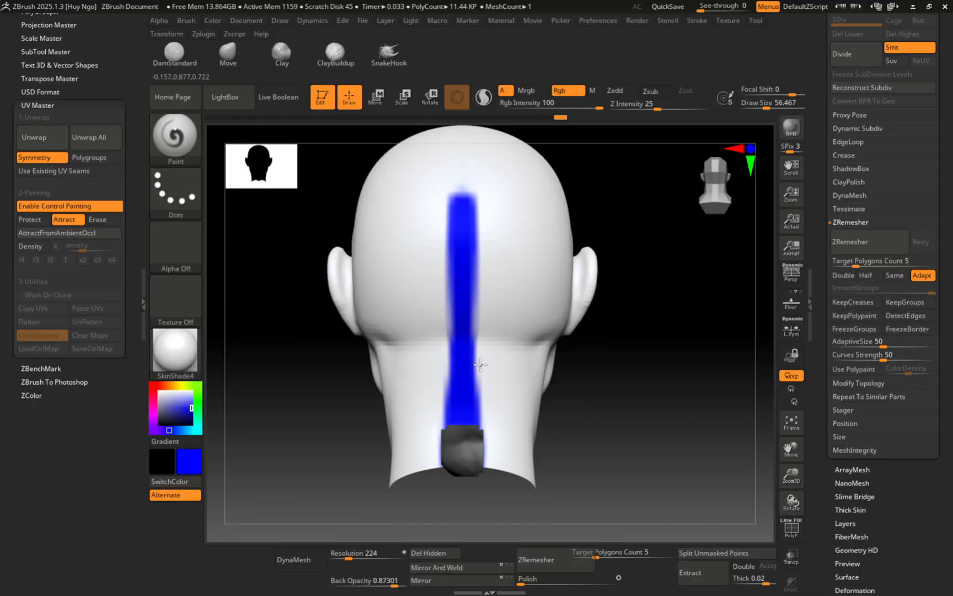
pyautogui.moveTo(481, 365)
pyautogui.mouseDown(button='right')
pyautogui.moveTo(464, 342)
pyautogui.moveTo(470, 406)
pyautogui.moveTo(473, 333)
pyautogui.mouseUp(button='right')
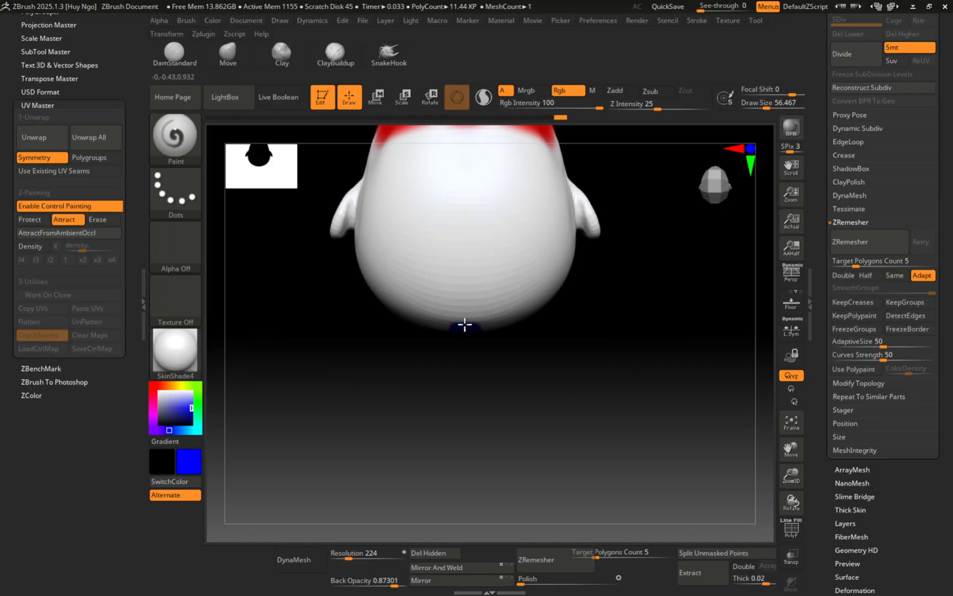
pyautogui.keyDown('shift'); pyautogui.moveTo(462, 154); pyautogui.dragTo(462, 155); pyautogui.keyUp('shift')
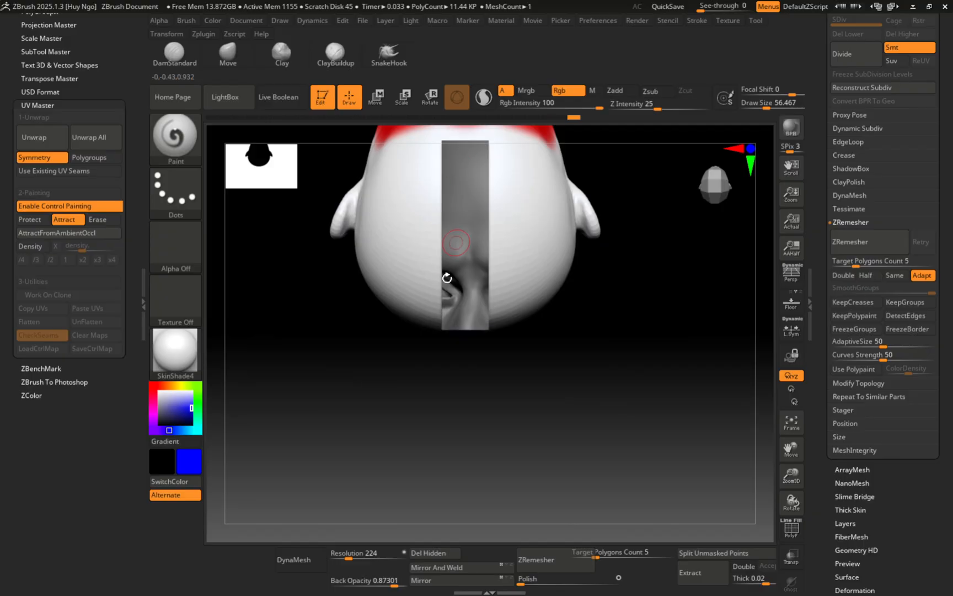
# Step: Orbit the head to check the blue stripe from the back, side and above
pyautogui.moveTo(462, 407); pyautogui.dragTo(483, 386, button='right')
pyautogui.moveTo(483, 312); pyautogui.dragTo(464, 308, button='right')
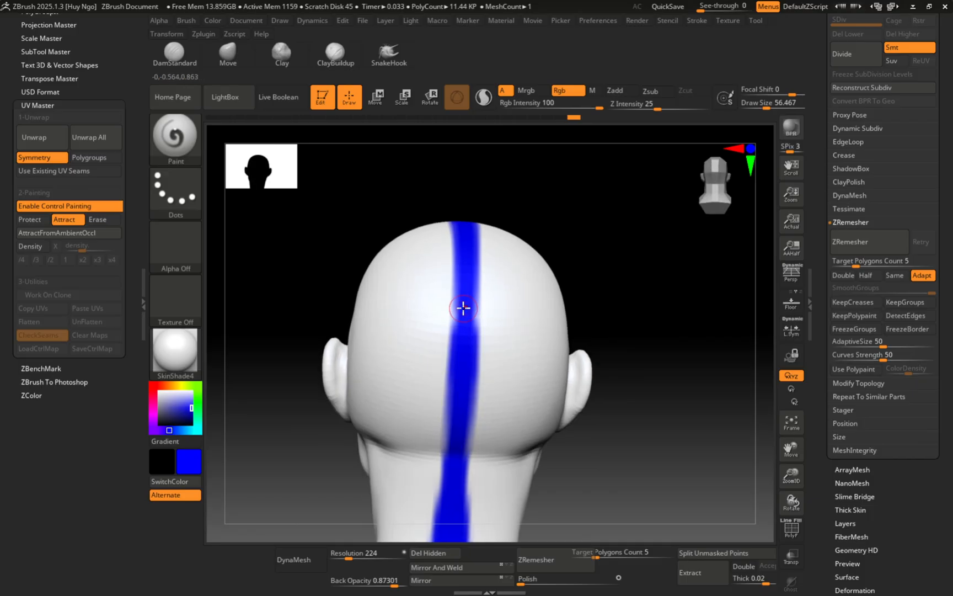
pyautogui.keyDown('shift'); pyautogui.moveTo(476, 389); pyautogui.dragTo(464, 341, button='right'); pyautogui.keyUp('shift')
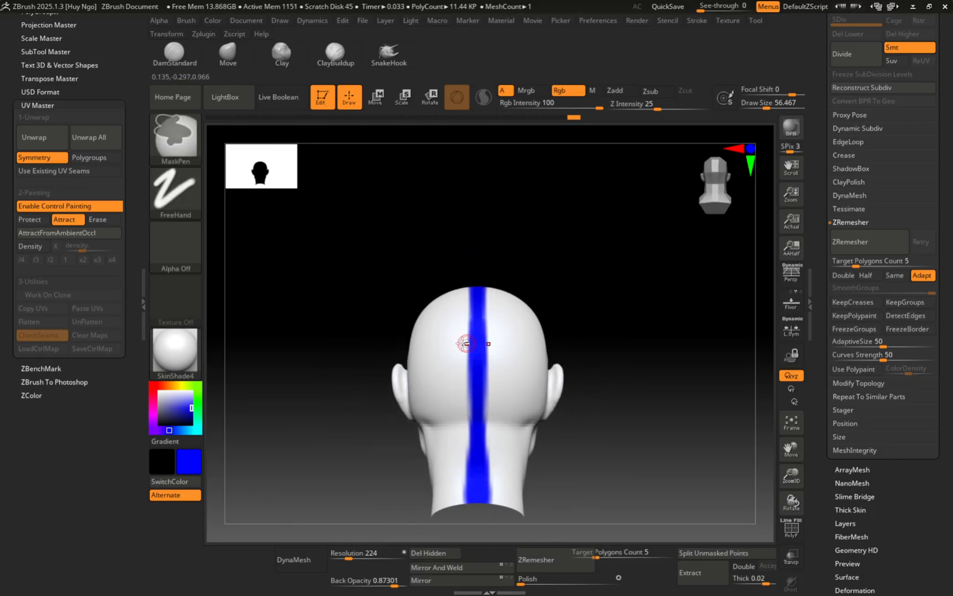
pyautogui.moveTo(435, 485)
pyautogui.keyDown('alt'); pyautogui.mouseDown(button='right')
pyautogui.moveTo(442, 441)
pyautogui.moveTo(504, 406)
pyautogui.mouseUp(button='right'); pyautogui.keyUp('alt')
pyautogui.keyDown('ctrl'); pyautogui.moveTo(514, 360); pyautogui.dragTo(523, 406, button='right'); pyautogui.keyUp('ctrl')
pyautogui.keyDown('alt'); pyautogui.moveTo(447, 426); pyautogui.dragTo(497, 353, button='right'); pyautogui.keyUp('alt')
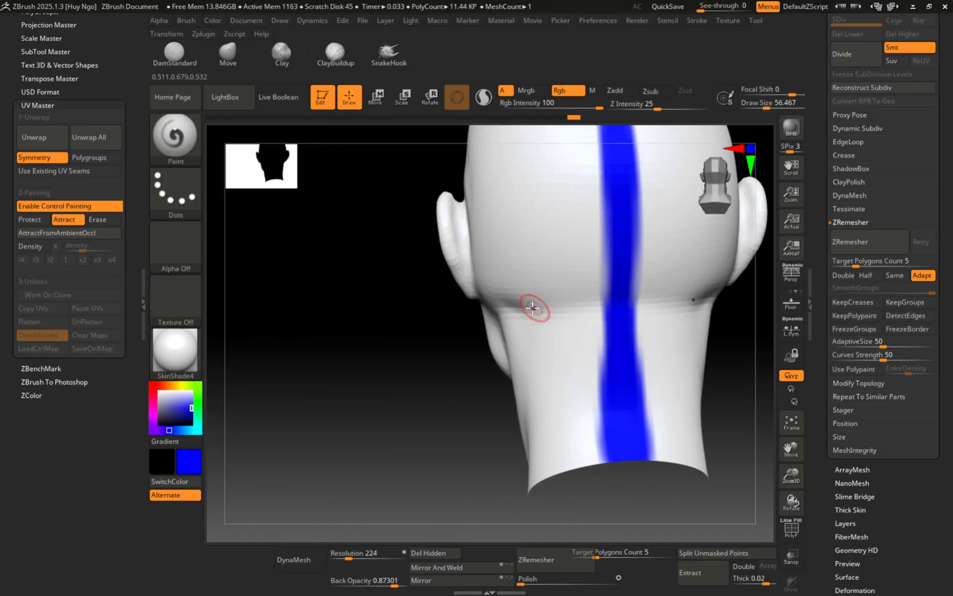
pyautogui.keyDown('shift'); pyautogui.moveTo(533, 307); pyautogui.dragTo(546, 221, button='right'); pyautogui.keyUp('shift')
pyautogui.moveTo(503, 191)
pyautogui.mouseDown(button='right')
pyautogui.moveTo(483, 374)
pyautogui.moveTo(511, 249)
pyautogui.moveTo(553, 262)
pyautogui.moveTo(555, 241)
pyautogui.moveTo(541, 341)
pyautogui.moveTo(587, 343)
pyautogui.moveTo(558, 364)
pyautogui.moveTo(474, 337)
pyautogui.moveTo(516, 336)
pyautogui.moveTo(447, 342)
pyautogui.moveTo(457, 330)
pyautogui.moveTo(455, 340)
pyautogui.moveTo(423, 340)
pyautogui.mouseUp(button='right')
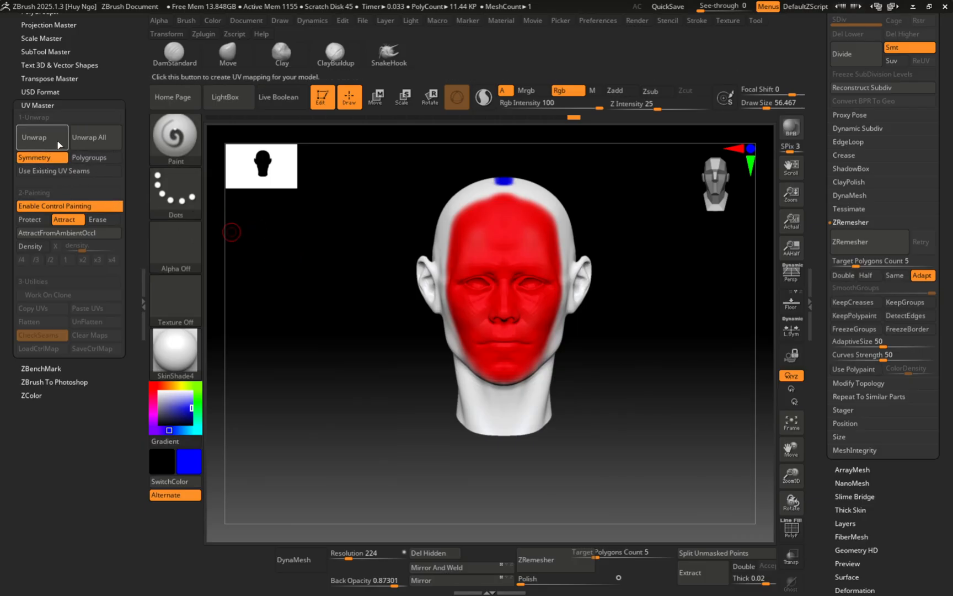
# Step: Run UV Master's Unwrap, producing new seams along the neck and ears
pyautogui.click(34, 137)
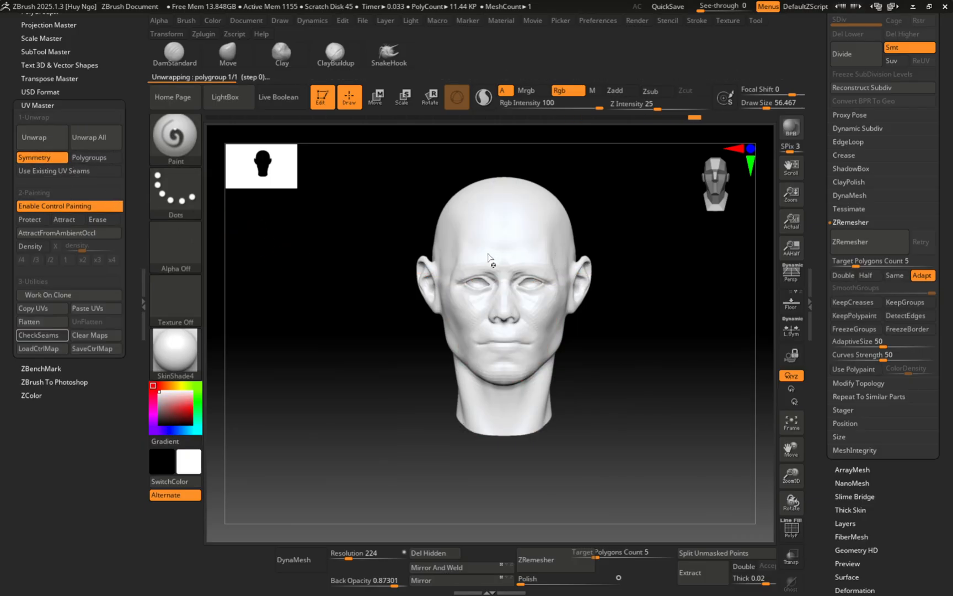
# Step: Flatten to confirm the face is one UV island, unflatten, and copy the UVs
pyautogui.click(44, 324)
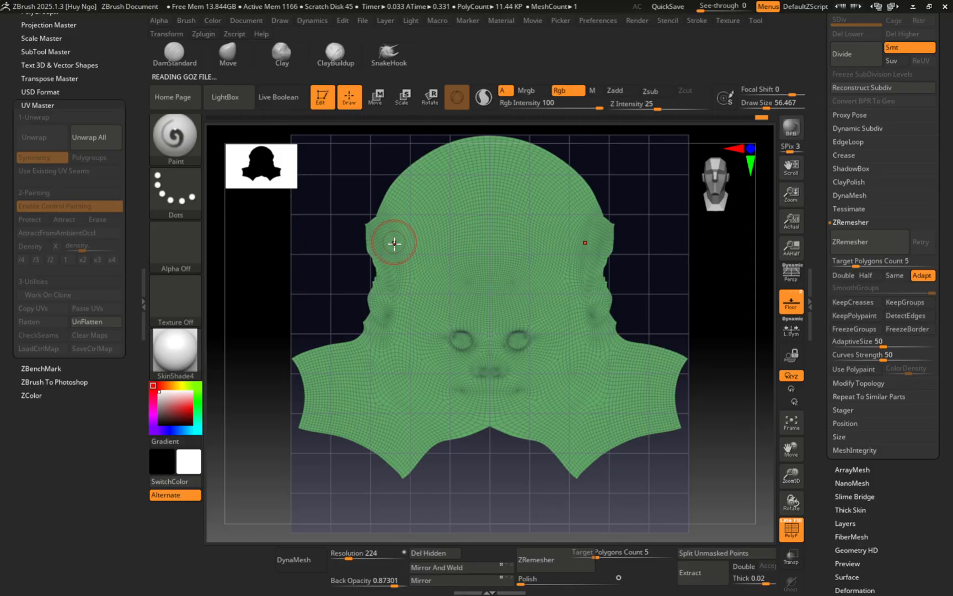
pyautogui.click(87, 322)
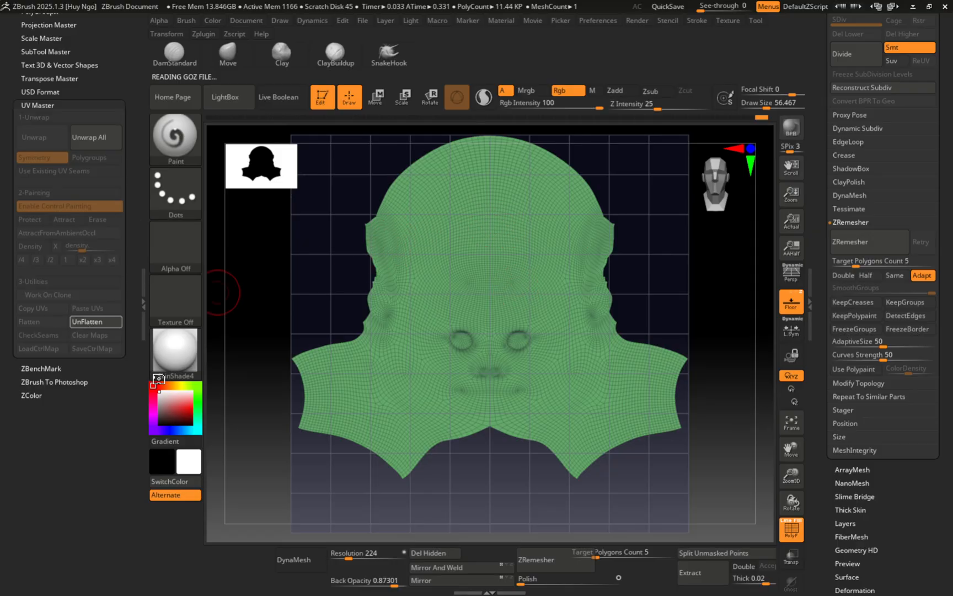
pyautogui.moveTo(513, 292)
pyautogui.mouseDown(button='right')
pyautogui.moveTo(544, 289)
pyautogui.moveTo(529, 294)
pyautogui.mouseUp(button='right')
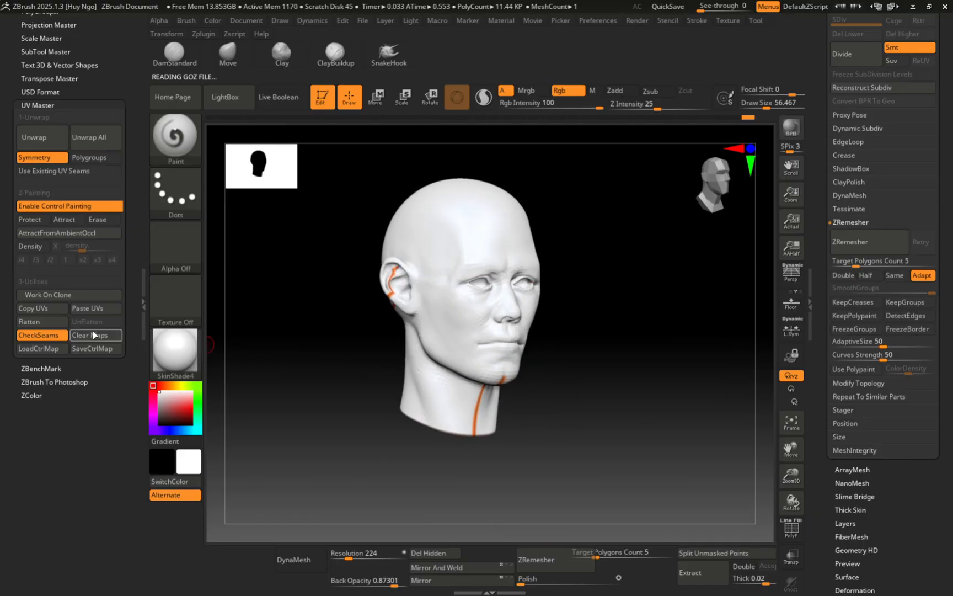
pyautogui.click(22, 310)
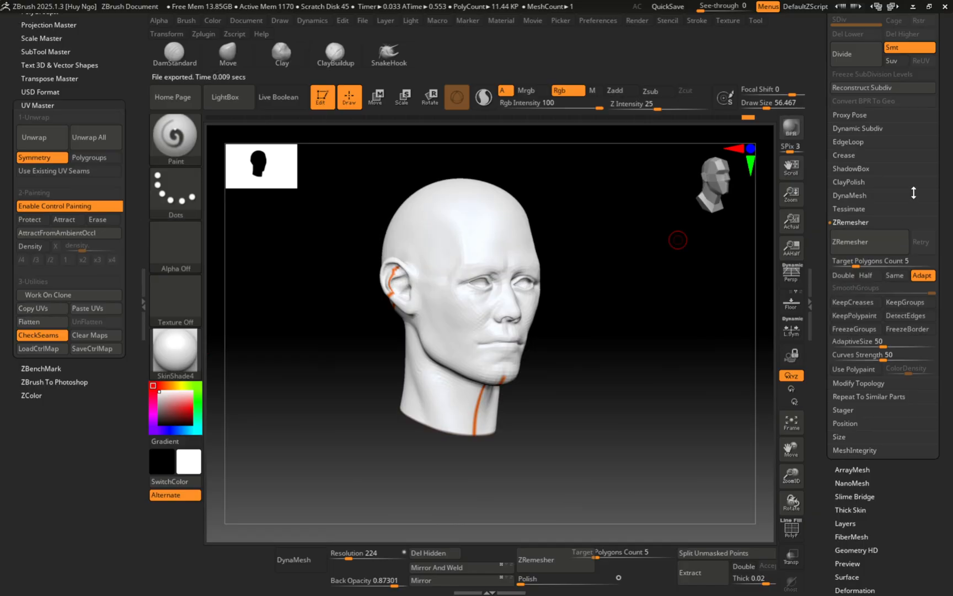
pyautogui.scroll(5, 946, 169)
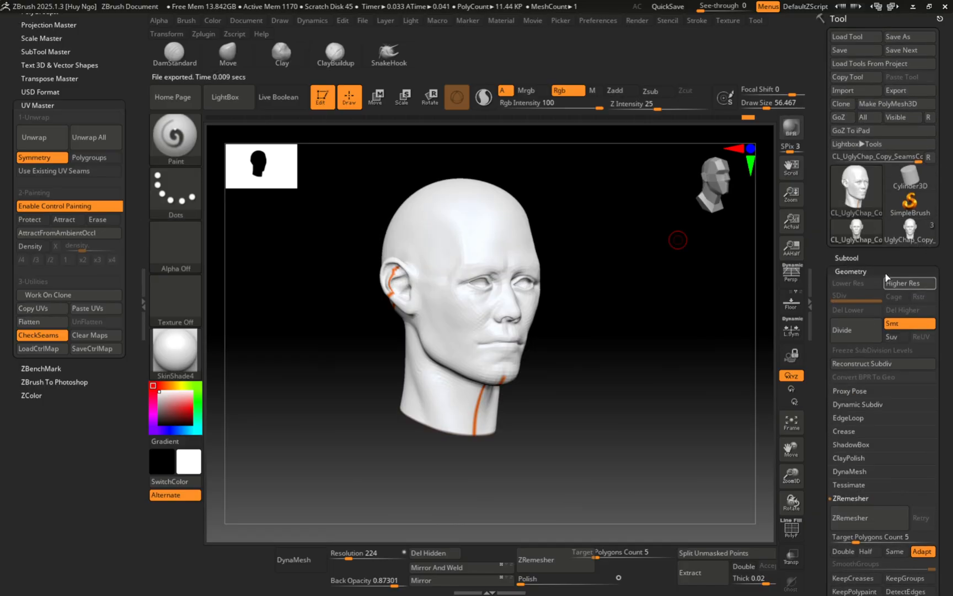
# Step: Select the UglyChap_Copy_1 sculpt and paste the copied UVs onto it
pyautogui.moveTo(865, 238)
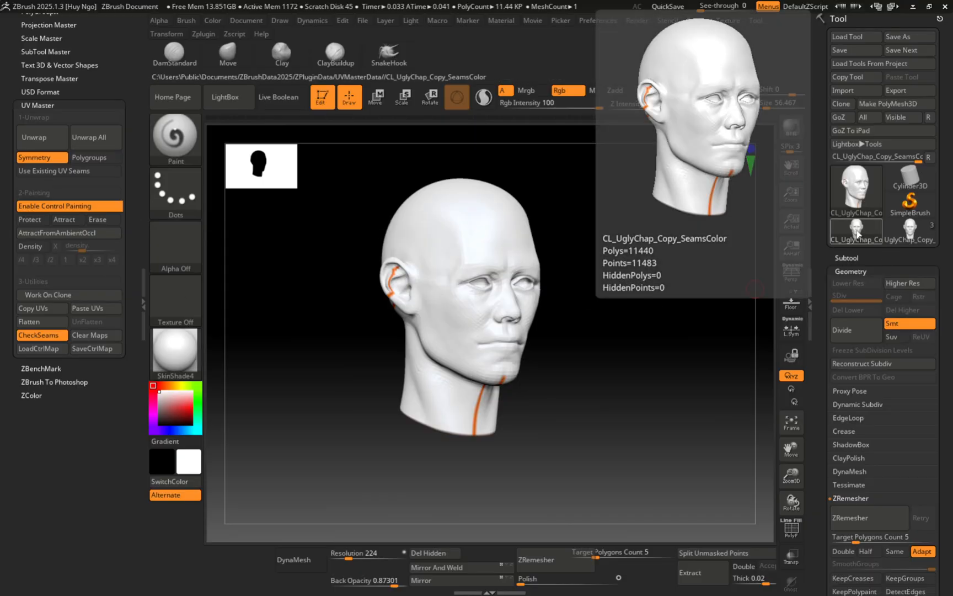
pyautogui.click(910, 230)
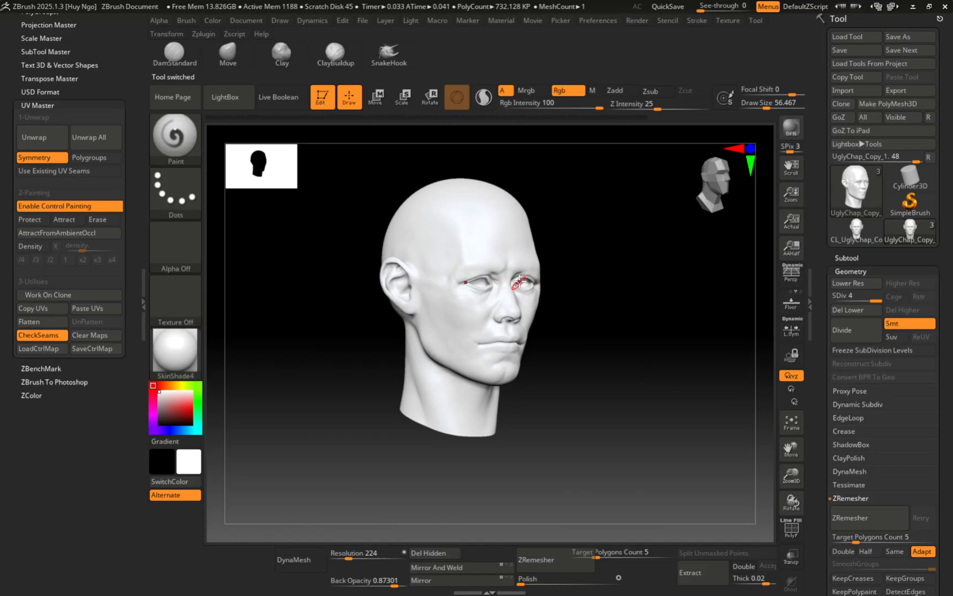
pyautogui.click(96, 312)
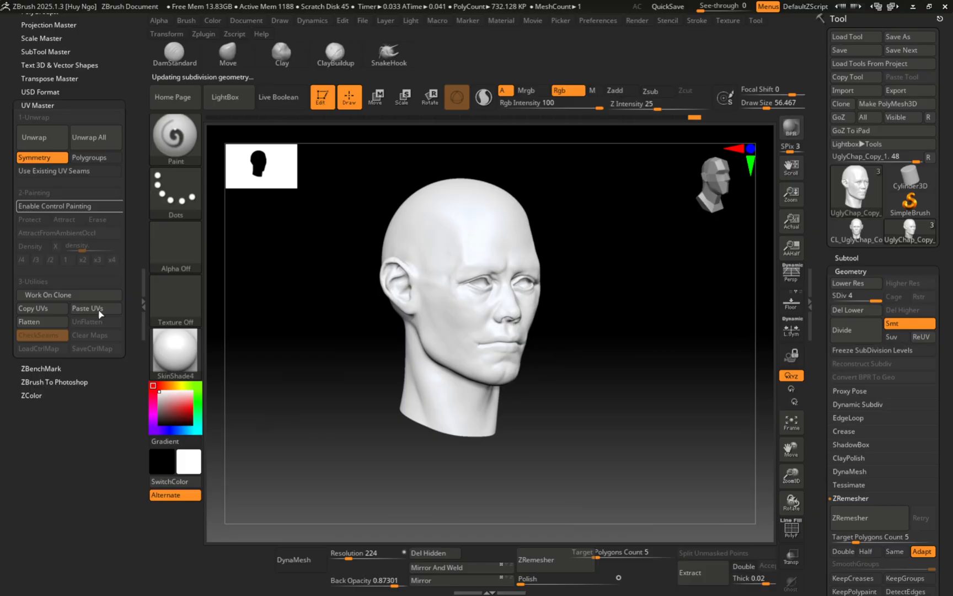
pyautogui.keyDown('shift'); pyautogui.moveTo(581, 278); pyautogui.dragTo(577, 281); pyautogui.keyUp('shift')
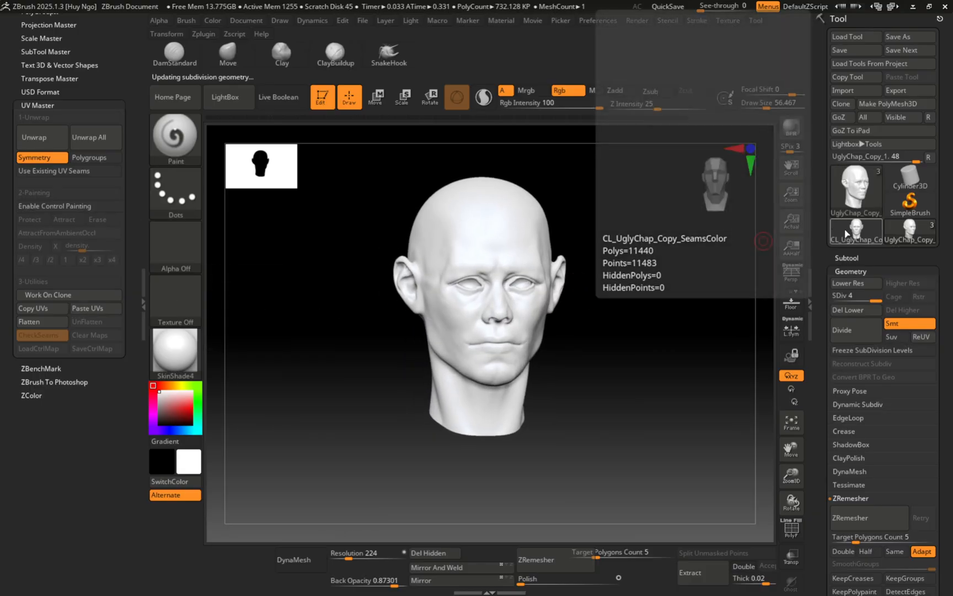
# Step: Set the brush to about 100 and try Flatten, refused due to subdivision levels
pyautogui.click(916, 231)
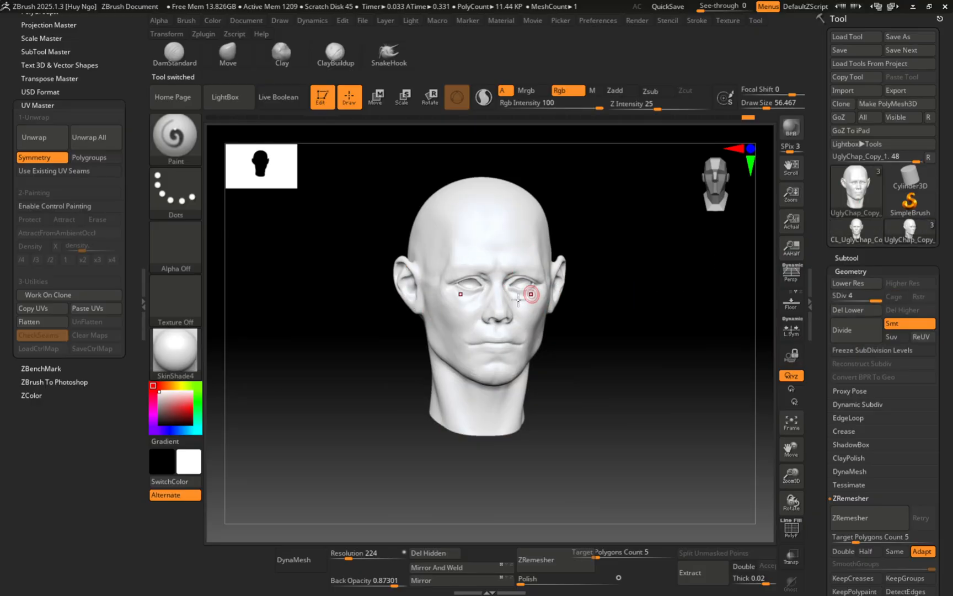
pyautogui.keyDown('alt'); pyautogui.moveTo(536, 281); pyautogui.dragTo(440, 325, button='right'); pyautogui.keyUp('alt')
pyautogui.press('s')
pyautogui.moveTo(440, 323); pyautogui.dragTo(455, 322)
pyautogui.keyDown('alt'); pyautogui.moveTo(475, 318); pyautogui.dragTo(528, 280, button='right'); pyautogui.keyUp('alt')
pyautogui.keyDown('ctrl'); pyautogui.moveTo(528, 281); pyautogui.dragTo(521, 262, button='right'); pyautogui.keyUp('ctrl')
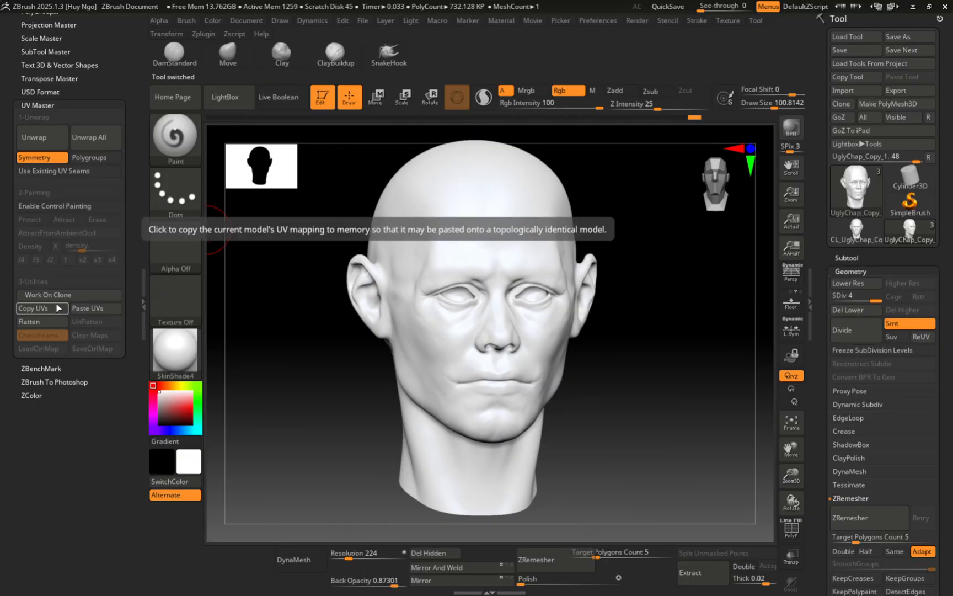
pyautogui.click(43, 322)
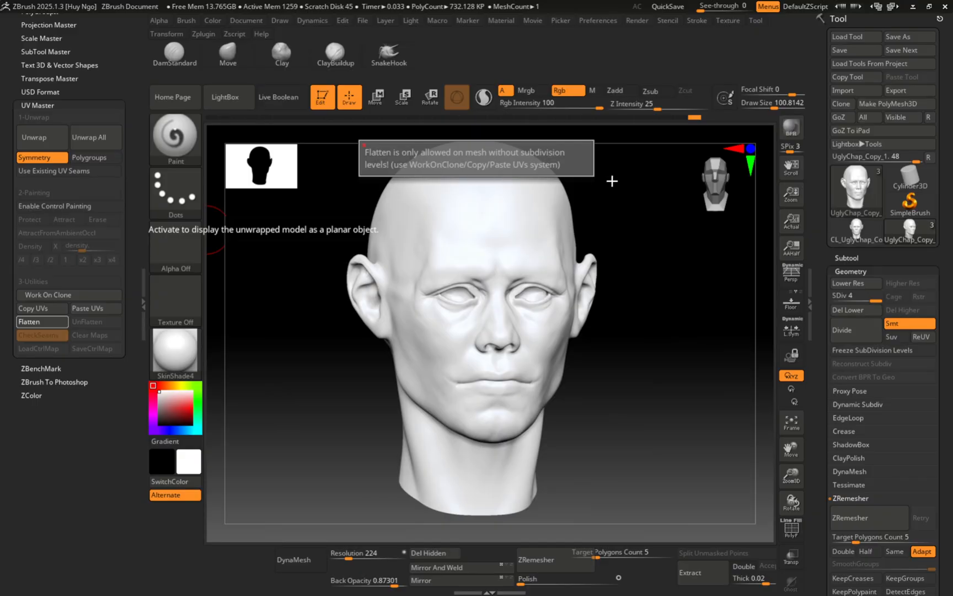
pyautogui.keyDown('ctrl'); pyautogui.moveTo(514, 258); pyautogui.dragTo(475, 312, button='right'); pyautogui.keyUp('ctrl')
# Step: Apply the MatCap Gray material, show the Subtool list, and resize the brush to about 90
pyautogui.click(191, 357)
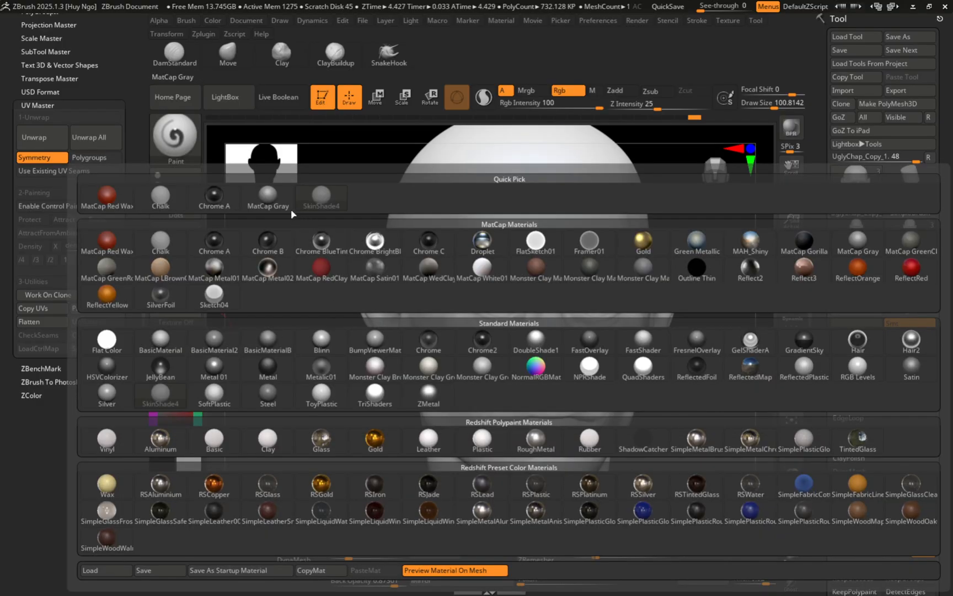
pyautogui.click(263, 205)
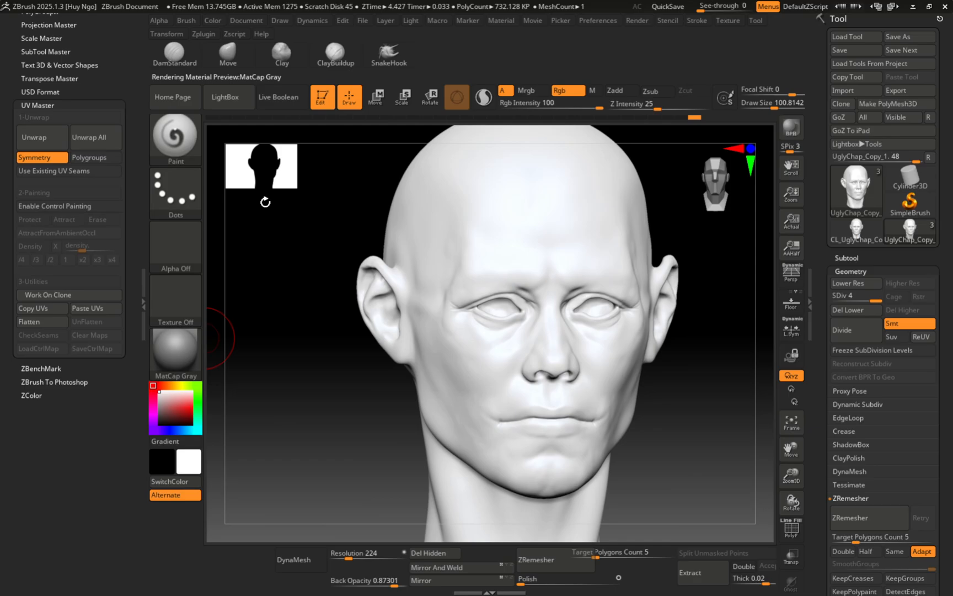
pyautogui.click(846, 258)
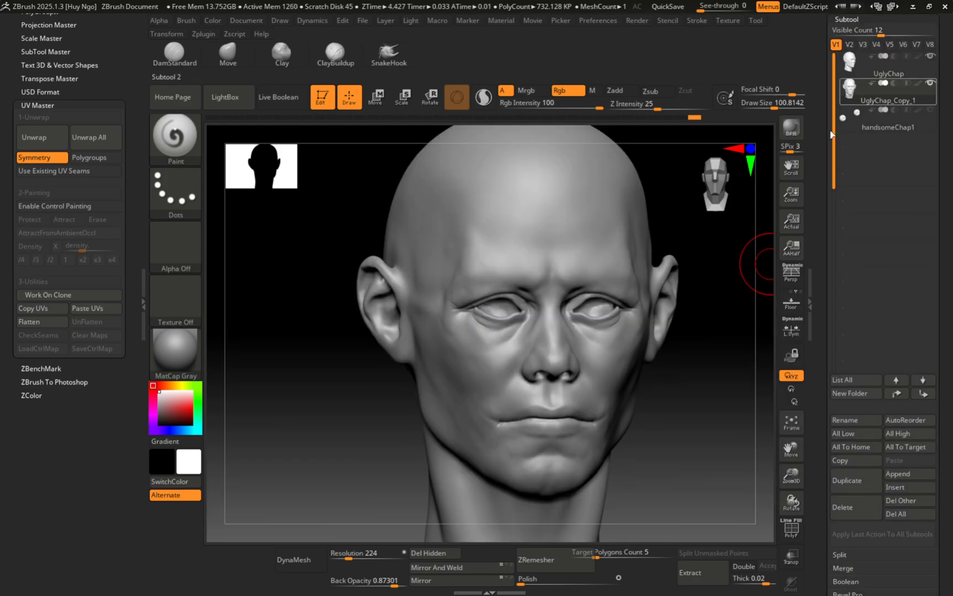
pyautogui.keyDown('alt'); pyautogui.moveTo(562, 244); pyautogui.dragTo(516, 203, button='right'); pyautogui.keyUp('alt')
pyautogui.moveTo(517, 203)
pyautogui.keyDown('ctrl'); pyautogui.mouseDown(button='right')
pyautogui.moveTo(555, 277)
pyautogui.moveTo(549, 292)
pyautogui.mouseUp(button='right'); pyautogui.keyUp('ctrl')
pyautogui.press('s')
pyautogui.moveTo(549, 297); pyautogui.dragTo(544, 302)
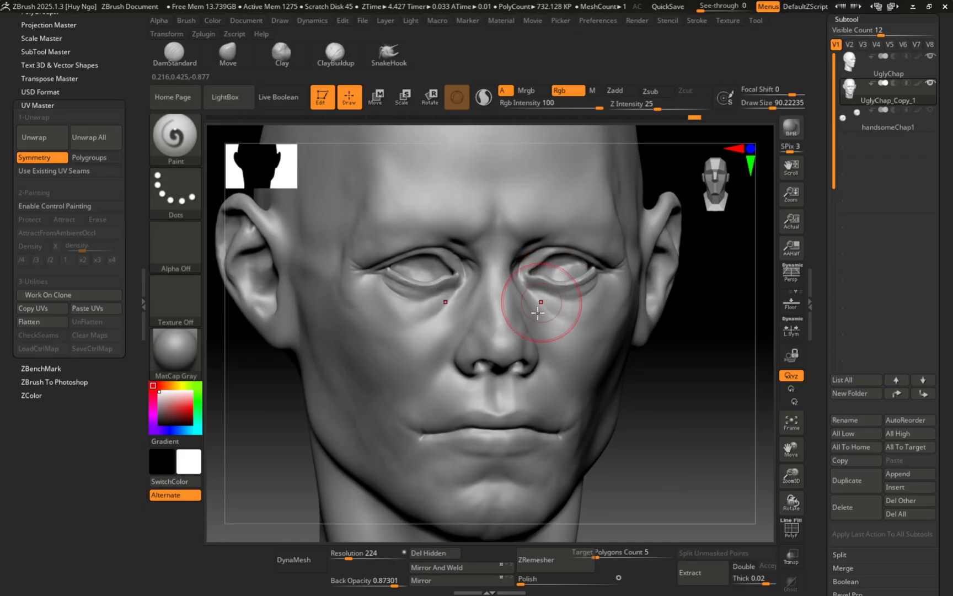
pyautogui.moveTo(538, 313)
pyautogui.mouseDown(button='right')
pyautogui.moveTo(546, 321)
pyautogui.moveTo(496, 329)
pyautogui.moveTo(544, 331)
pyautogui.moveTo(511, 335)
pyautogui.moveTo(521, 343)
pyautogui.moveTo(579, 325)
pyautogui.mouseUp(button='right')
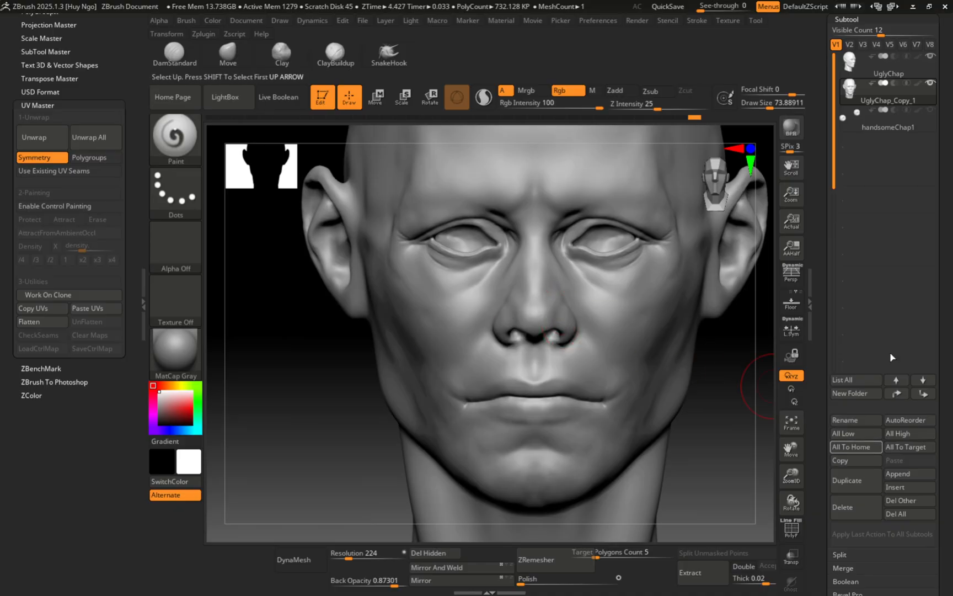
# Step: Collapse Subtool, expand Tool > Geometry at SDiv 4, and shrink the brush to 68
pyautogui.click(846, 19)
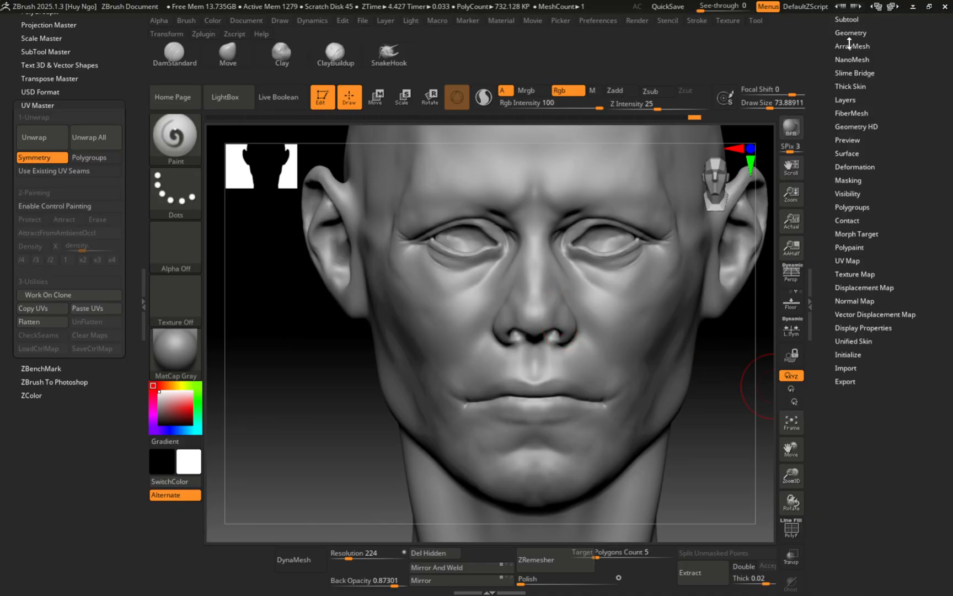
pyautogui.click(851, 33)
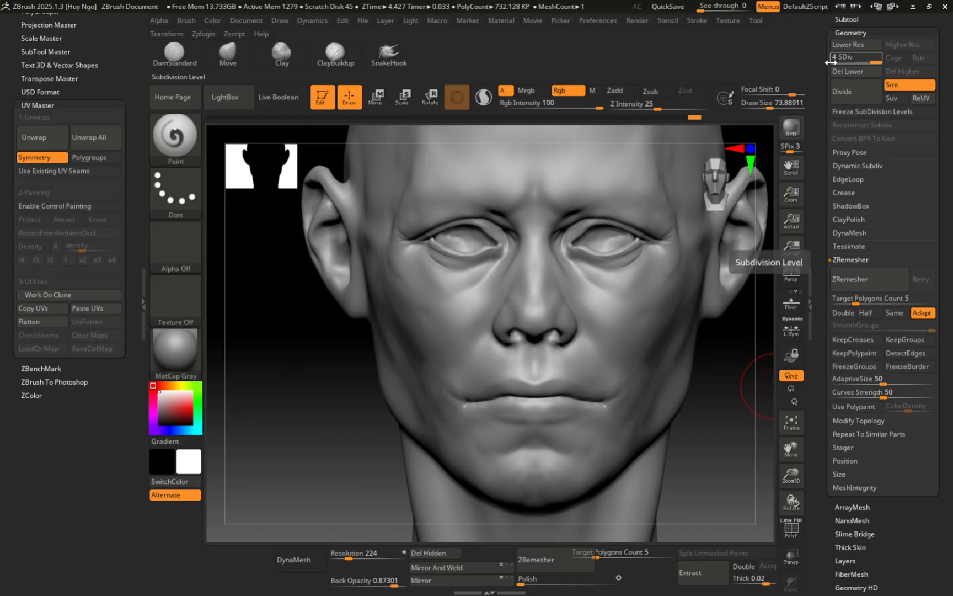
pyautogui.press('ctrl')
pyautogui.moveTo(423, 283)
pyautogui.keyDown('ctrl'); pyautogui.mouseDown(button='right')
pyautogui.moveTo(438, 323)
pyautogui.moveTo(468, 293)
pyautogui.moveTo(435, 298)
pyautogui.mouseUp(button='right'); pyautogui.keyUp('ctrl')
pyautogui.press('s')
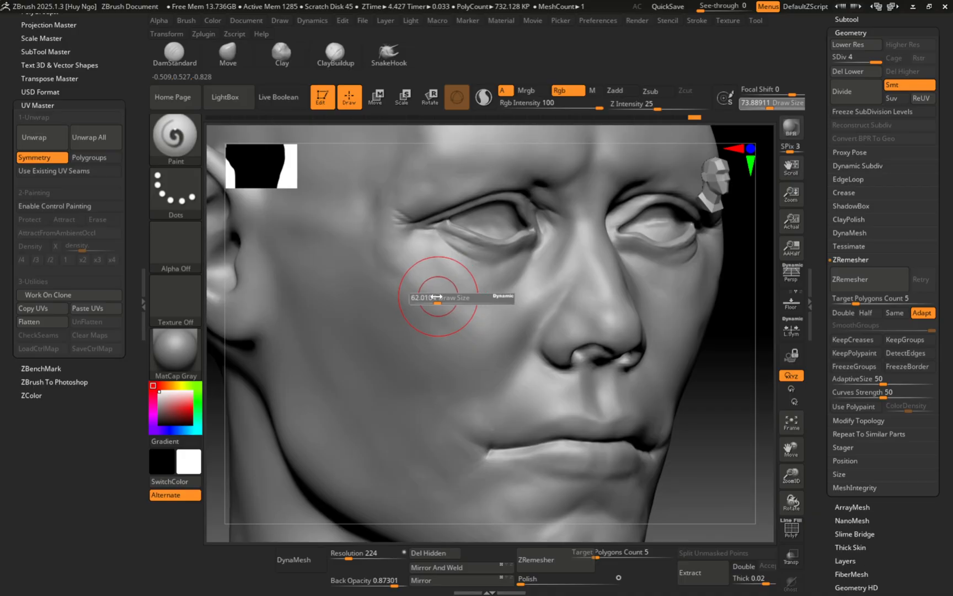
pyautogui.click(436, 298)
# Step: Shrink the brush to about 41, square to front view, and select ClayBuildup
pyautogui.moveTo(424, 249)
pyautogui.keyDown('ctrl'); pyautogui.mouseDown(button='right')
pyautogui.moveTo(438, 239)
pyautogui.moveTo(405, 298)
pyautogui.mouseUp(button='right'); pyautogui.keyUp('ctrl')
pyautogui.press('s')
pyautogui.moveTo(404, 298); pyautogui.dragTo(400, 297)
pyautogui.moveTo(493, 317); pyautogui.dragTo(436, 283, button='right')
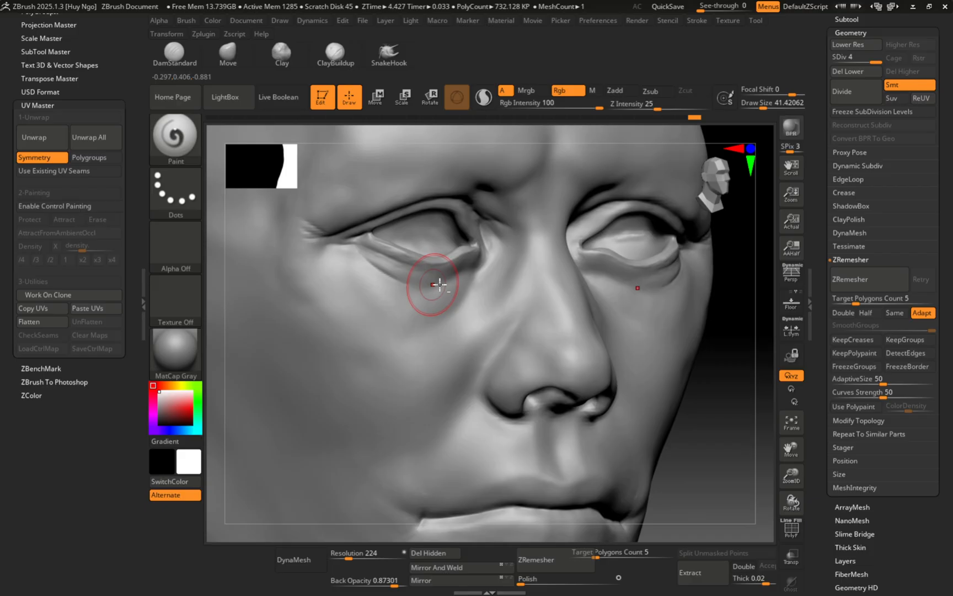
pyautogui.moveTo(494, 237); pyautogui.dragTo(492, 229, button='right')
pyautogui.press('b')
pyautogui.press('c')
pyautogui.press('b')
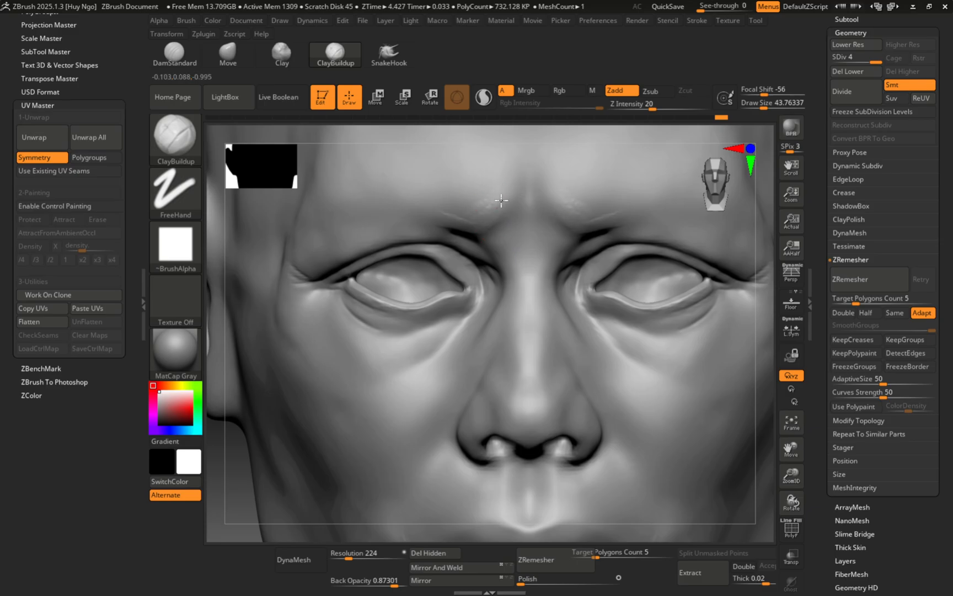
# Step: Build up clay along the fold below the lower eyelid, then Shift-smooth it
pyautogui.keyDown('alt'); pyautogui.moveTo(491, 217); pyautogui.dragTo(483, 262, button='right'); pyautogui.keyUp('alt')
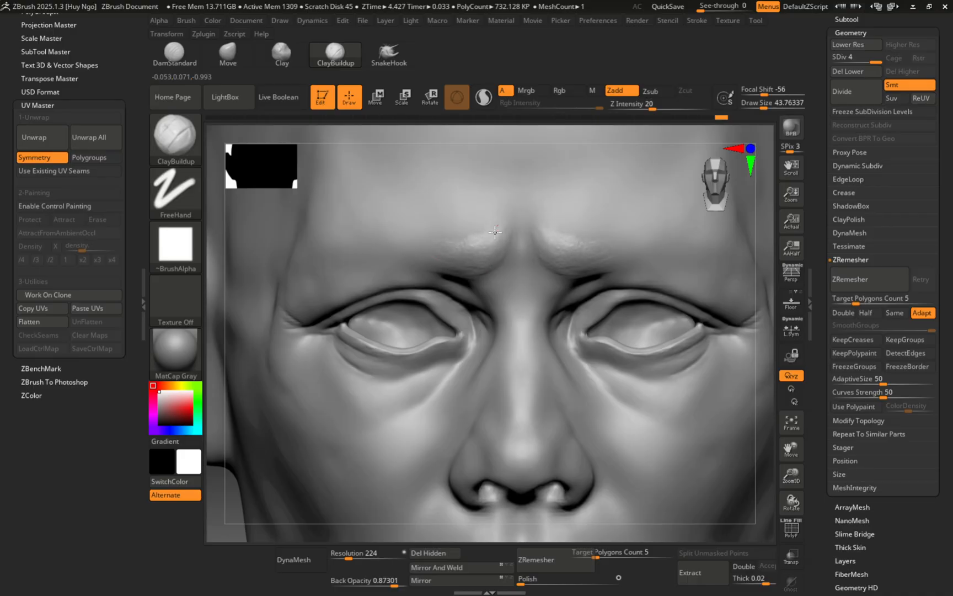
pyautogui.keyDown('alt'); pyautogui.moveTo(444, 330); pyautogui.dragTo(455, 270, button='right'); pyautogui.keyUp('alt')
pyautogui.moveTo(386, 270)
pyautogui.mouseDown(button='right')
pyautogui.moveTo(422, 276)
pyautogui.moveTo(392, 330)
pyautogui.mouseUp(button='right')
pyautogui.press('s')
pyautogui.moveTo(384, 320); pyautogui.dragTo(379, 317)
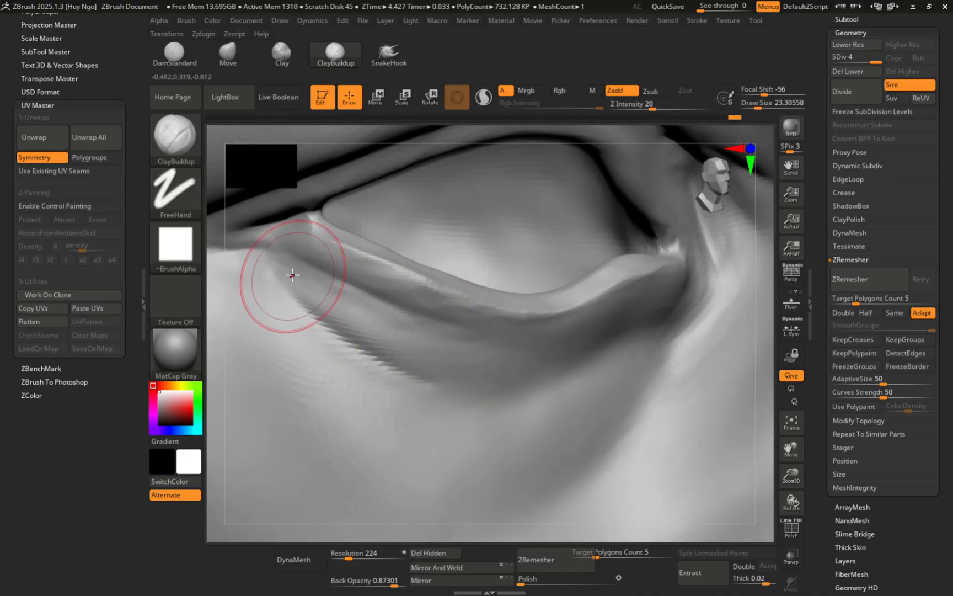
pyautogui.moveTo(317, 282); pyautogui.dragTo(402, 335)
pyautogui.moveTo(350, 302); pyautogui.dragTo(411, 326)
pyautogui.moveTo(353, 300); pyautogui.dragTo(432, 335)
pyautogui.moveTo(331, 288)
pyautogui.mouseDown()
pyautogui.moveTo(442, 347)
pyautogui.moveTo(500, 364)
pyautogui.moveTo(464, 370)
pyautogui.moveTo(499, 374)
pyautogui.mouseUp()
pyautogui.moveTo(398, 325)
pyautogui.mouseDown()
pyautogui.moveTo(494, 359)
pyautogui.moveTo(436, 352)
pyautogui.mouseUp()
pyautogui.press('s')
pyautogui.press('ctrl')
pyautogui.keyDown('ctrl'); pyautogui.moveTo(350, 298); pyautogui.dragTo(347, 292, button='right'); pyautogui.keyUp('ctrl')
pyautogui.press('shift')
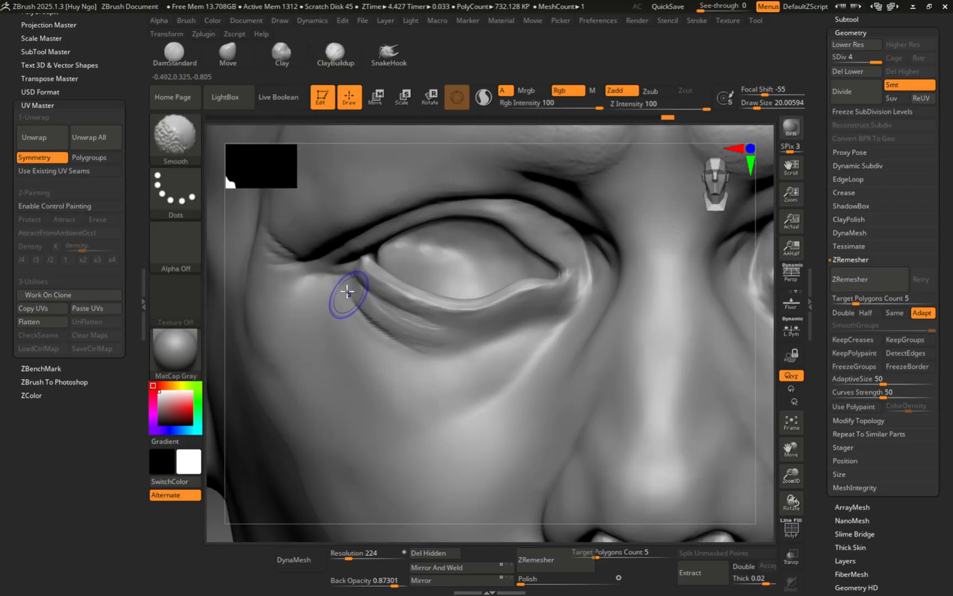
pyautogui.keyDown('shift'); pyautogui.moveTo(420, 334); pyautogui.dragTo(446, 345); pyautogui.keyUp('shift')
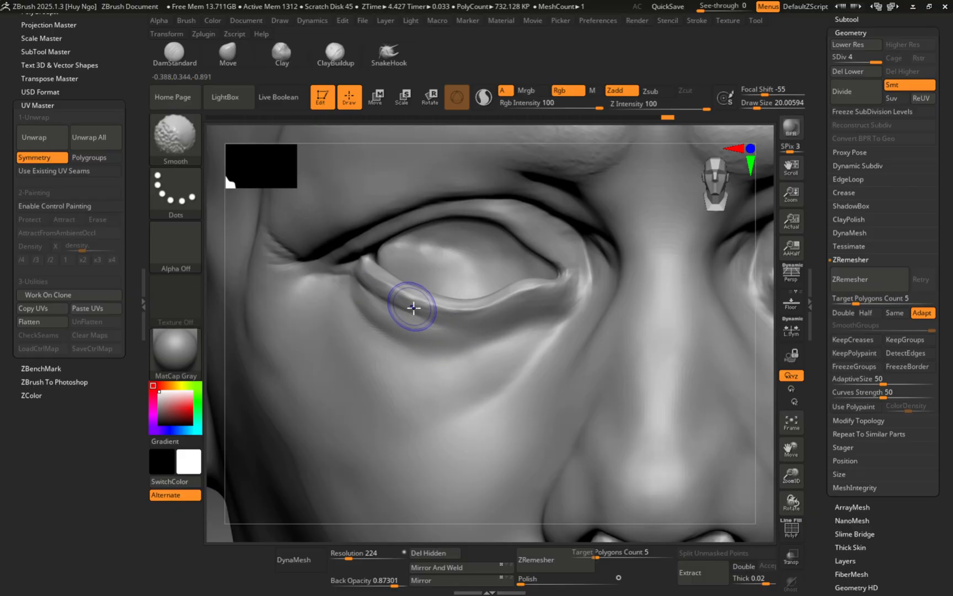
pyautogui.keyDown('shift'); pyautogui.moveTo(365, 296); pyautogui.dragTo(433, 347); pyautogui.keyUp('shift')
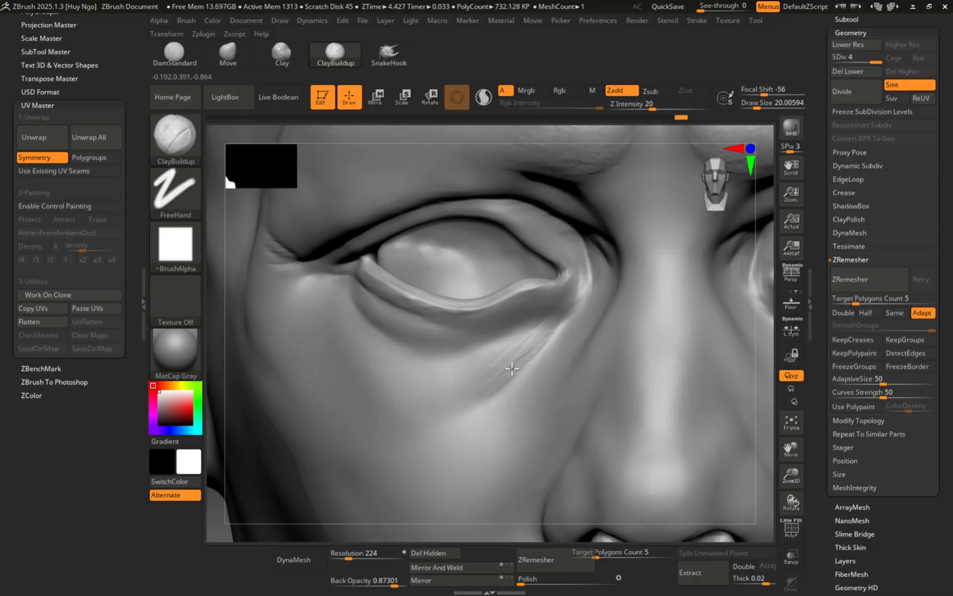
# Step: Carve and deepen diagonal creases below the lower eyelid, softening their ends
pyautogui.moveTo(512, 368); pyautogui.dragTo(470, 401)
pyautogui.moveTo(550, 326); pyautogui.dragTo(441, 379)
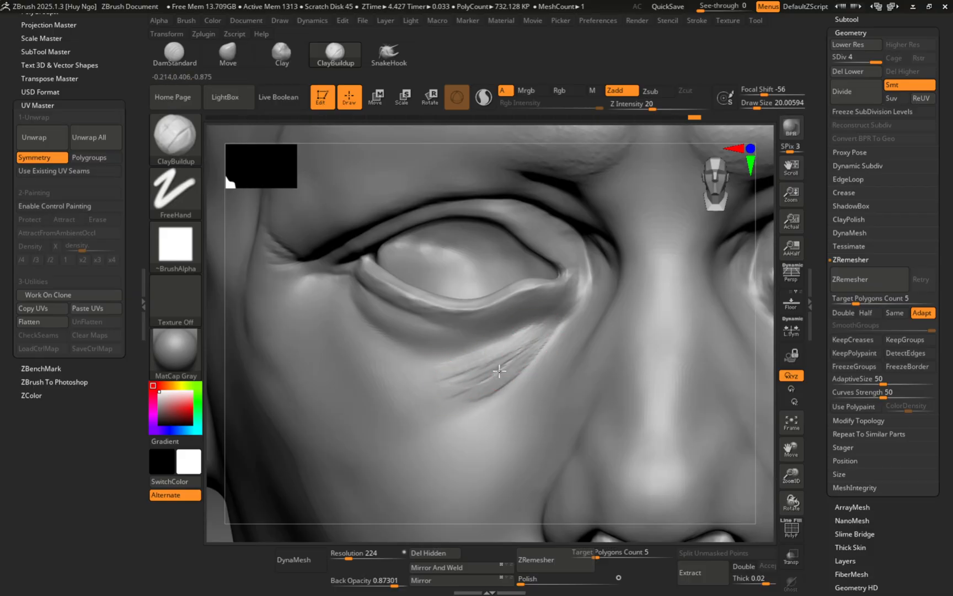
pyautogui.moveTo(538, 332); pyautogui.dragTo(437, 390)
pyautogui.keyDown('shift'); pyautogui.moveTo(496, 359); pyautogui.dragTo(444, 398); pyautogui.keyUp('shift')
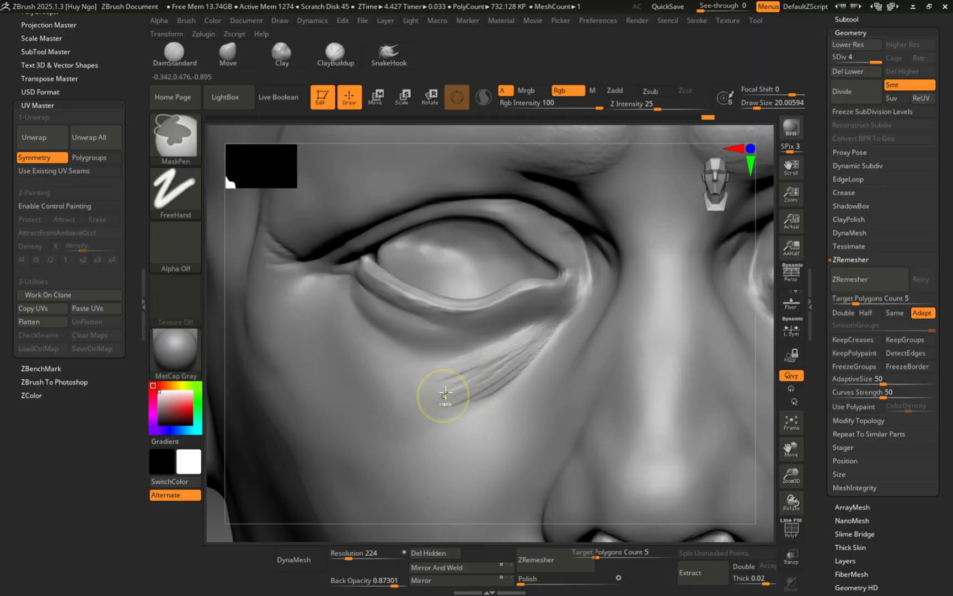
pyautogui.moveTo(535, 329)
pyautogui.mouseDown()
pyautogui.moveTo(459, 387)
pyautogui.moveTo(428, 385)
pyautogui.mouseUp()
pyautogui.moveTo(500, 356); pyautogui.dragTo(447, 375)
pyautogui.moveTo(536, 332)
pyautogui.mouseDown()
pyautogui.moveTo(441, 376)
pyautogui.moveTo(453, 371)
pyautogui.mouseUp()
pyautogui.moveTo(534, 345); pyautogui.dragTo(438, 411)
pyautogui.moveTo(518, 364)
pyautogui.mouseDown()
pyautogui.moveTo(428, 393)
pyautogui.moveTo(434, 406)
pyautogui.moveTo(492, 367)
pyautogui.mouseUp()
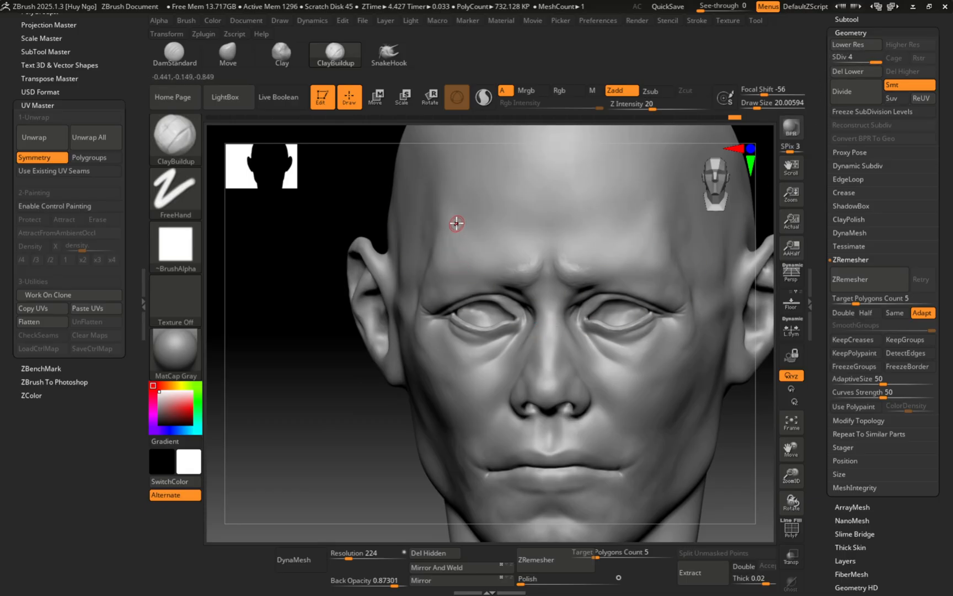
# Step: Enlarge the brush to about 51 and undo the unwanted clay blob on the forehead
pyautogui.press('s')
pyautogui.moveTo(488, 228); pyautogui.dragTo(504, 213)
pyautogui.press('s')
pyautogui.moveTo(464, 300)
pyautogui.mouseDown(button='right')
pyautogui.moveTo(479, 298)
pyautogui.moveTo(473, 289)
pyautogui.mouseUp(button='right')
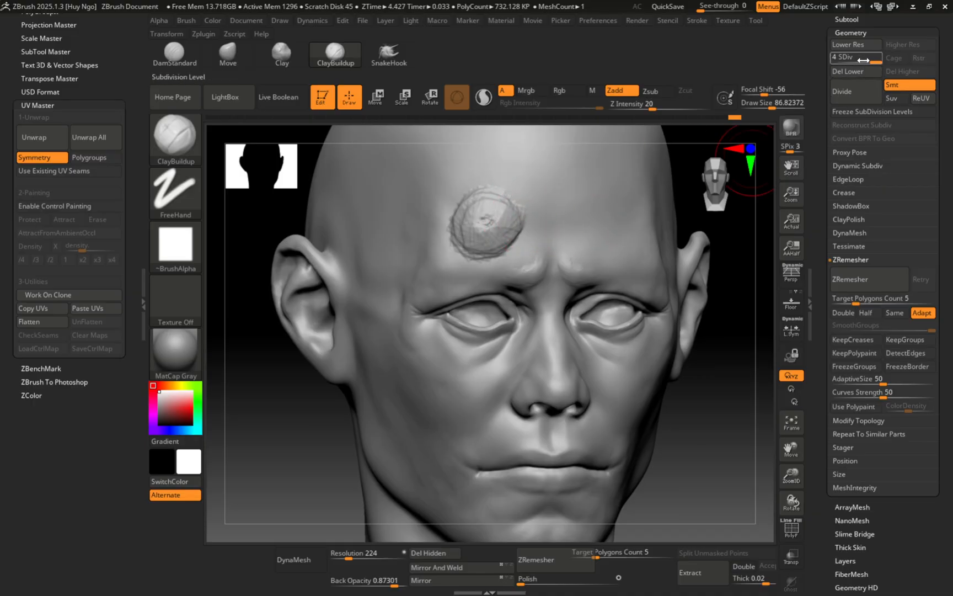
pyautogui.hotkey('ctrl', 'z')
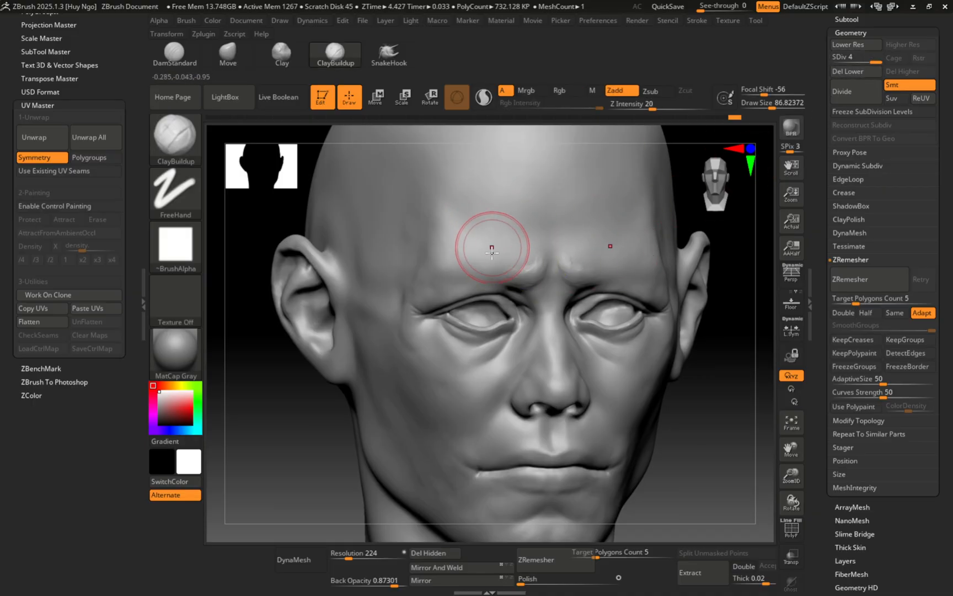
# Step: With the brush at about 77, smooth the brow area above the eyes
pyautogui.press('s')
pyautogui.moveTo(514, 242); pyautogui.dragTo(508, 243)
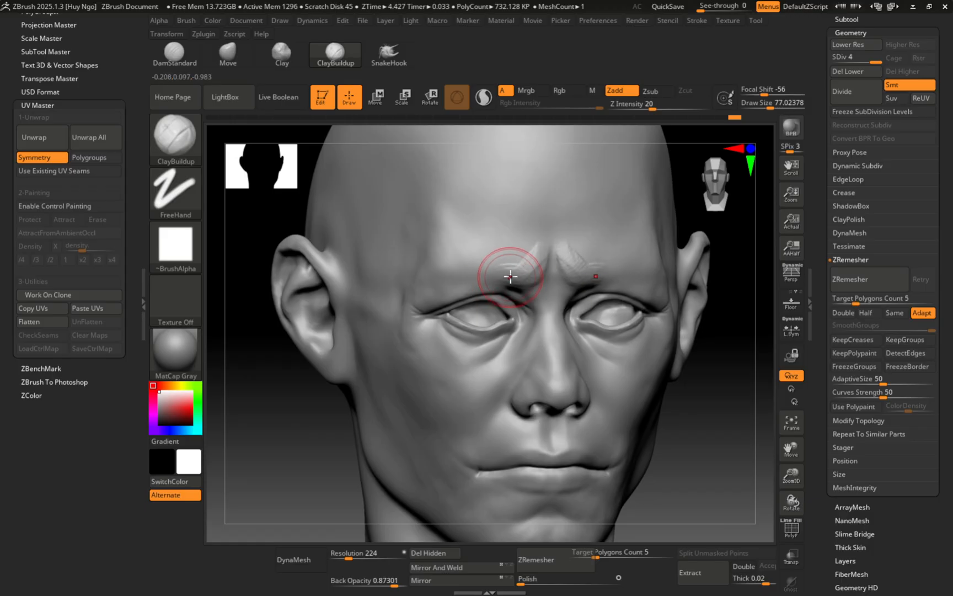
pyautogui.press('shift')
pyautogui.keyDown('shift'); pyautogui.moveTo(544, 248); pyautogui.dragTo(533, 232); pyautogui.keyUp('shift')
pyautogui.keyDown('shift'); pyautogui.moveTo(531, 228); pyautogui.dragTo(525, 239, button='right'); pyautogui.keyUp('shift')
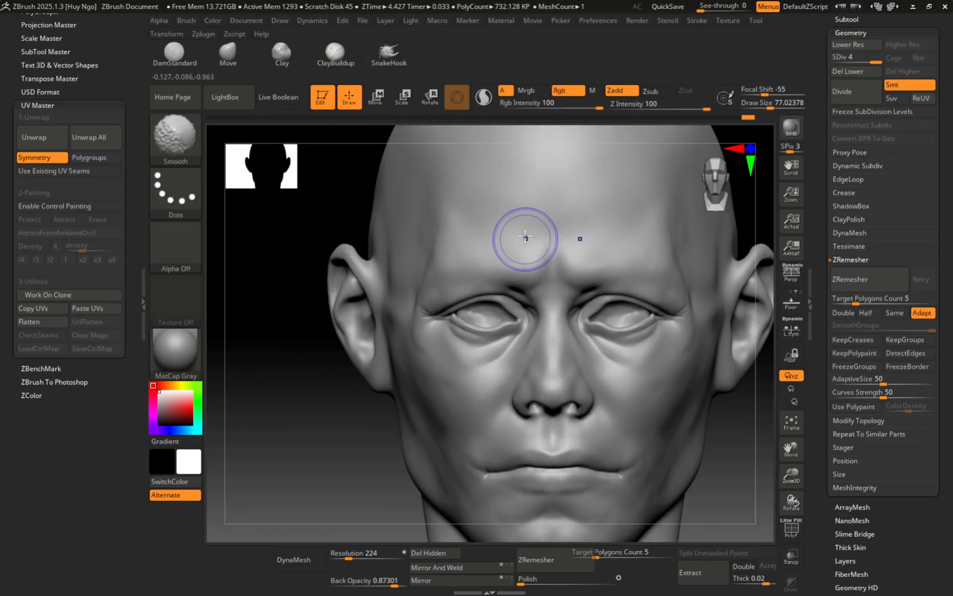
# Step: Reduce the brush size to about 65 and reframe the head higher in view
pyautogui.press('s')
pyautogui.moveTo(532, 253); pyautogui.dragTo(527, 253)
pyautogui.keyDown('alt'); pyautogui.moveTo(509, 286); pyautogui.dragTo(512, 220, button='right'); pyautogui.keyUp('alt')
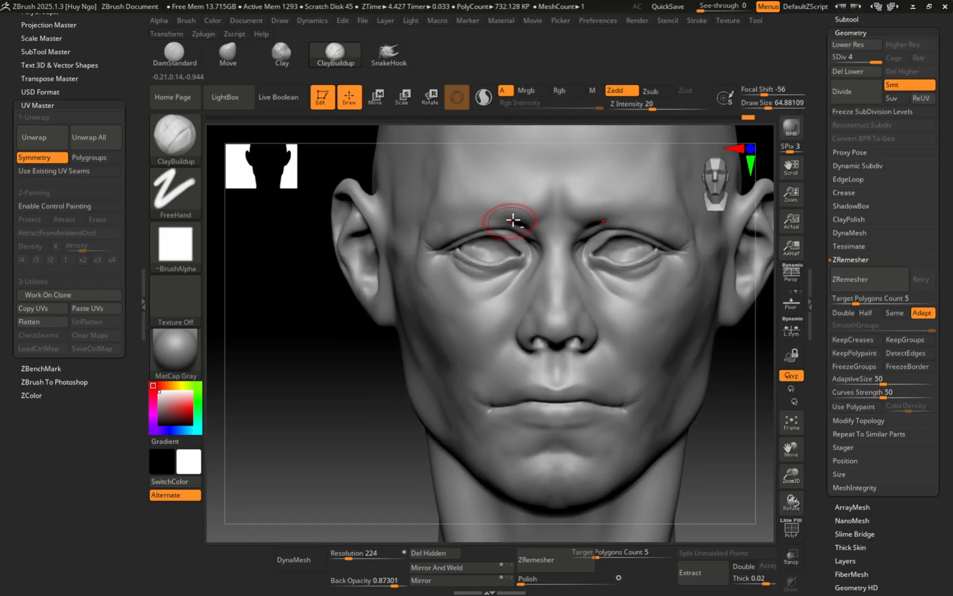